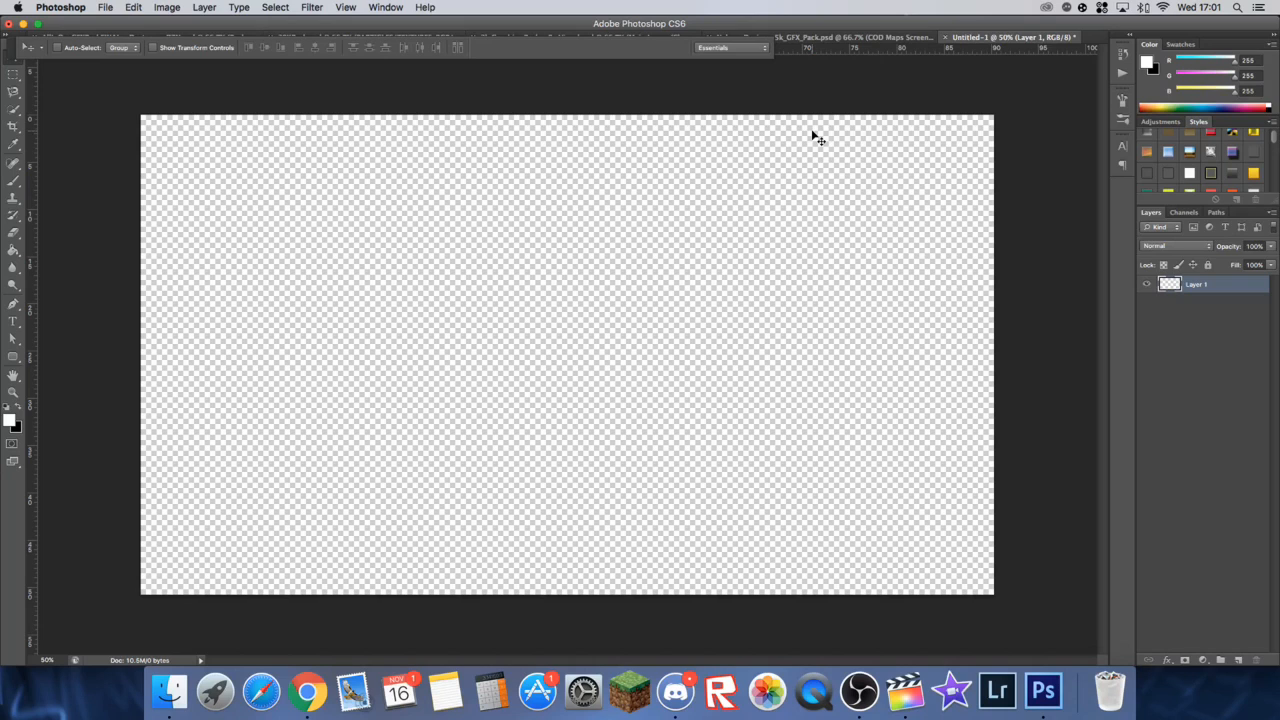
# Step: Create a new document named "Gaming banner", 2560 by 1440 pixels at 72 pixels/inch with transparent background contents
pyautogui.click(103, 7)
pyautogui.click(115, 24)
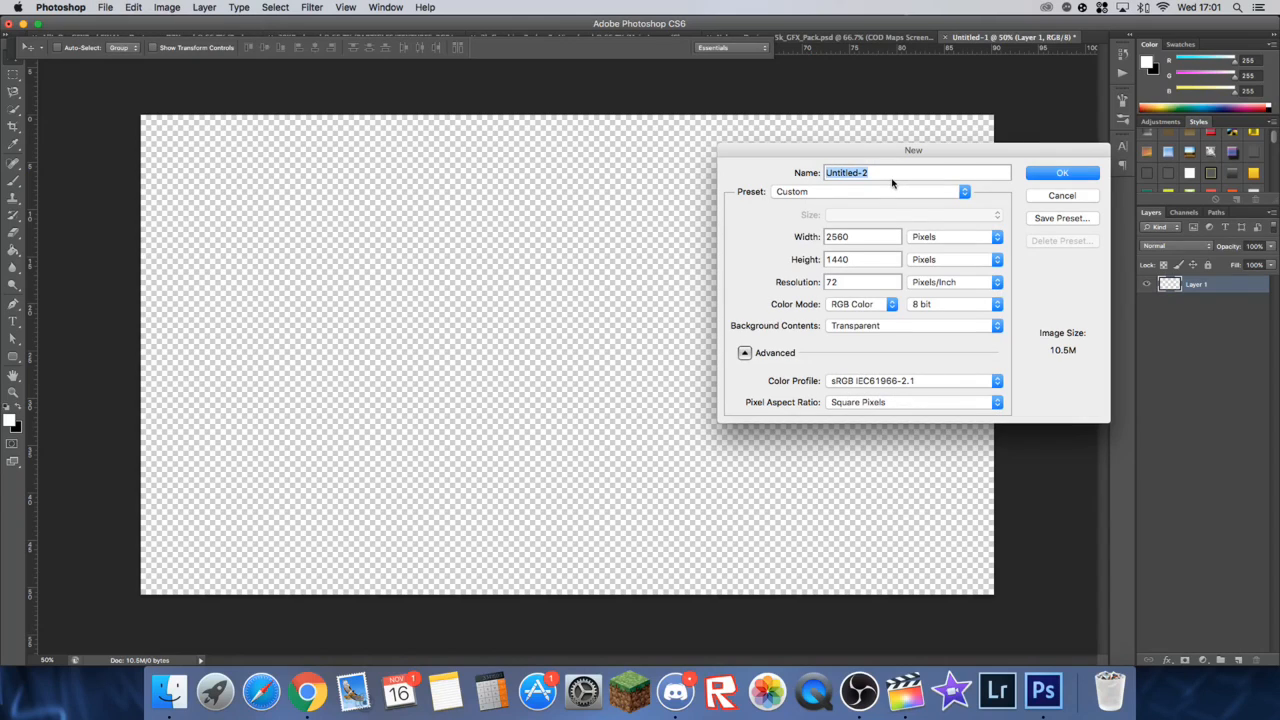
pyautogui.write('dfshf')
pyautogui.write('Gaming ba')
pyautogui.write('nner')
pyautogui.click(1058, 174)
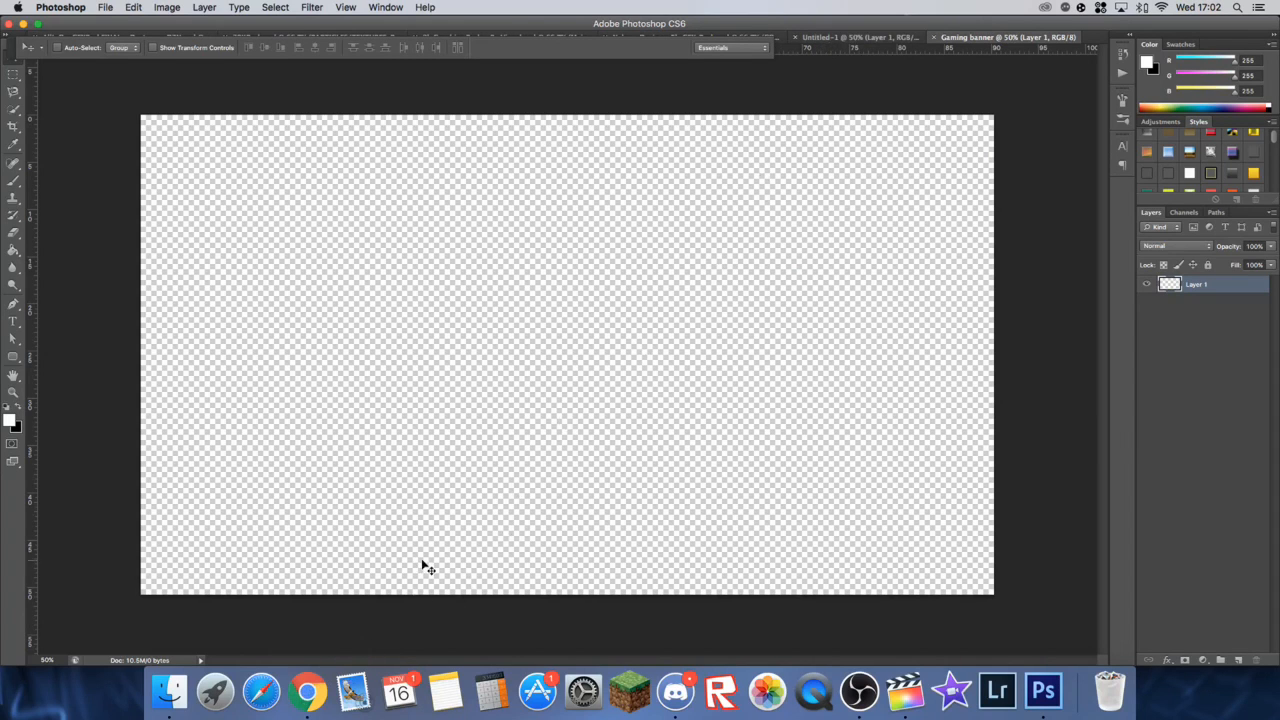
# Step: Switch to Chrome and search Google Images for "youtube banner template"
pyautogui.click(307, 690)
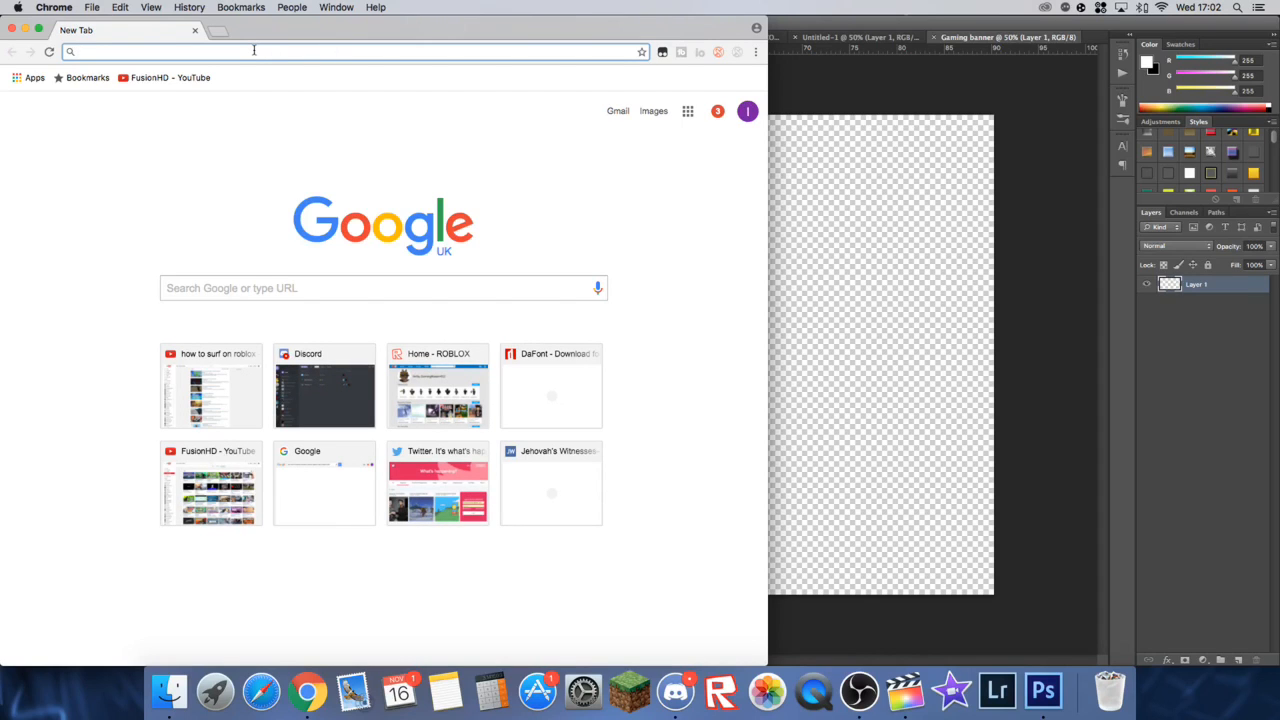
pyautogui.write('Yout')
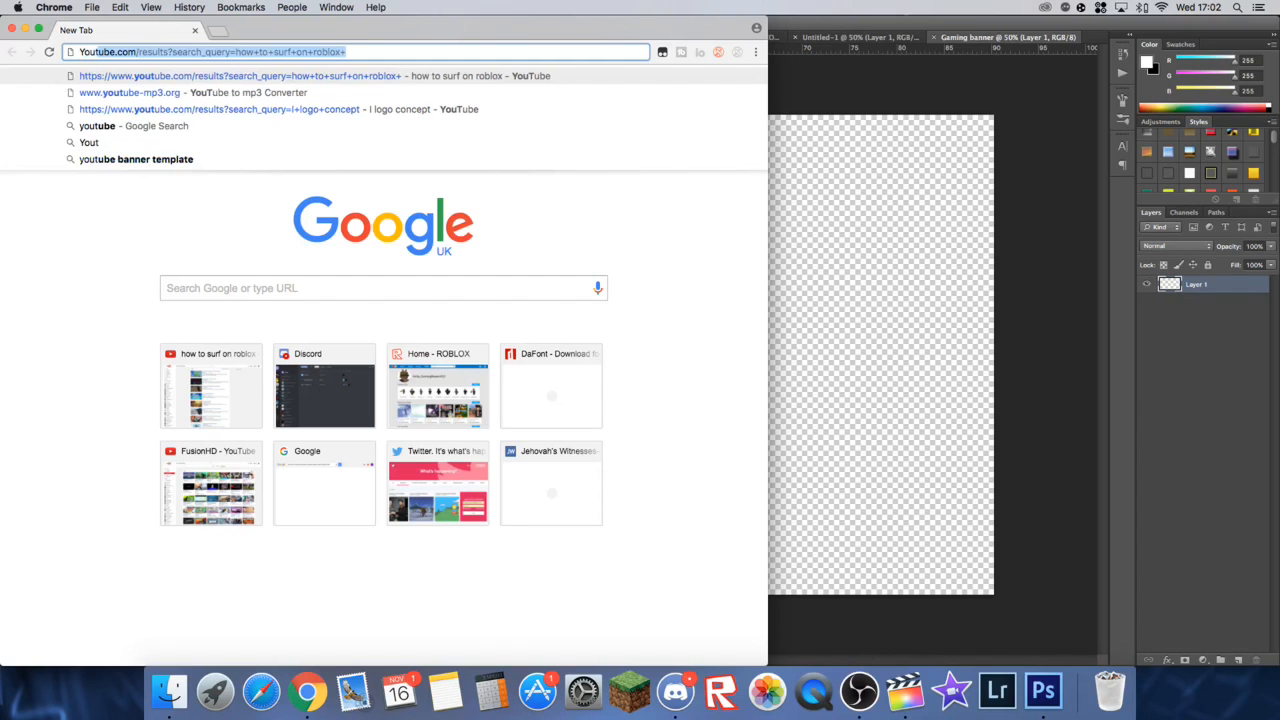
pyautogui.write('ube banner template')
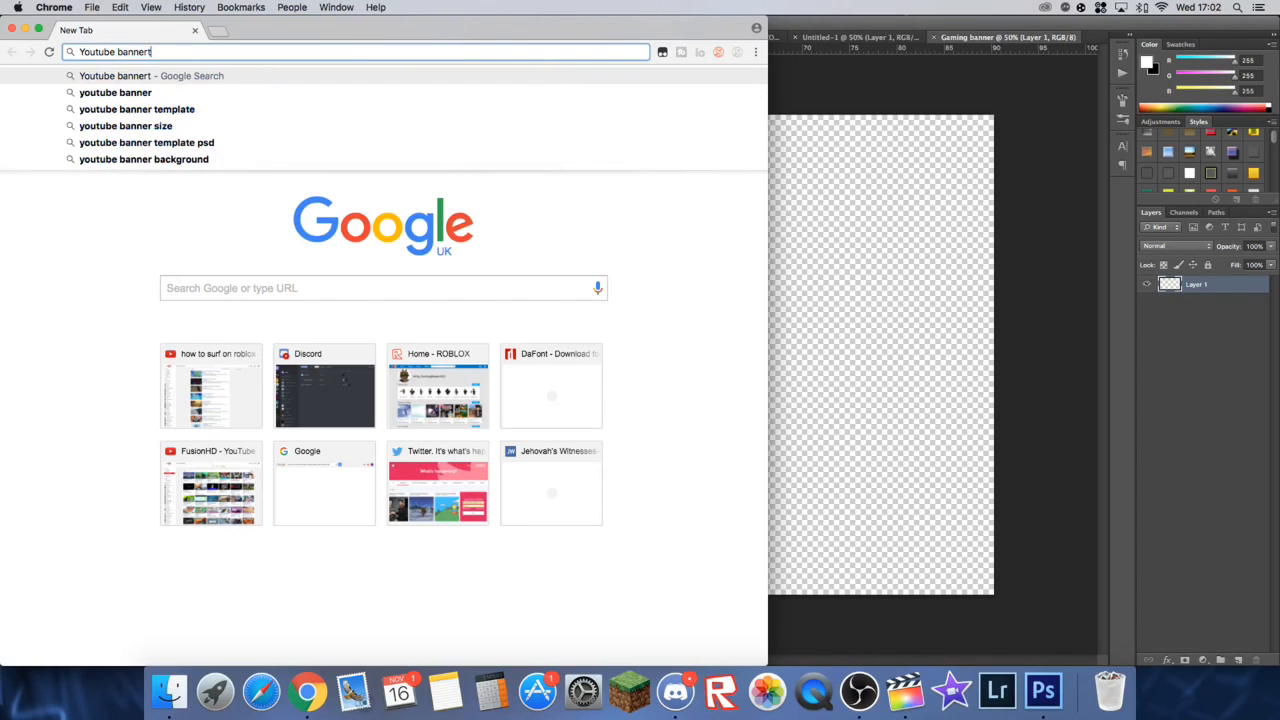
pyautogui.press('Return')
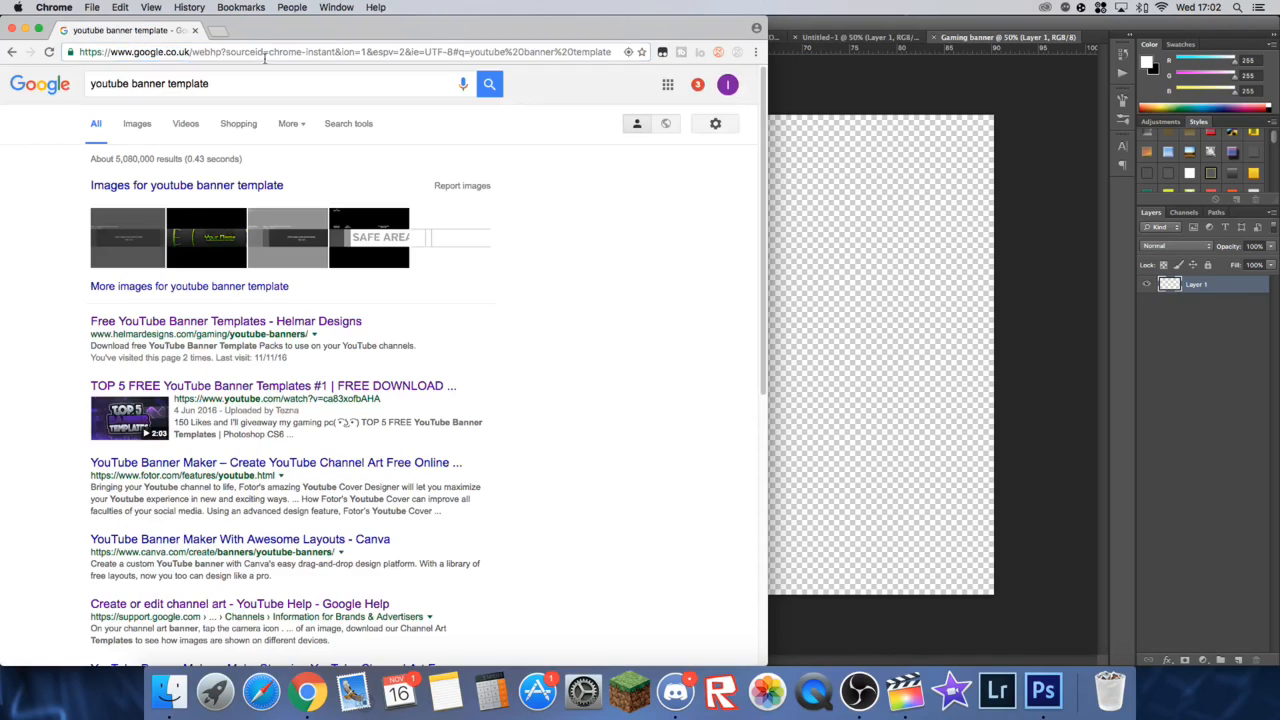
pyautogui.click(138, 126)
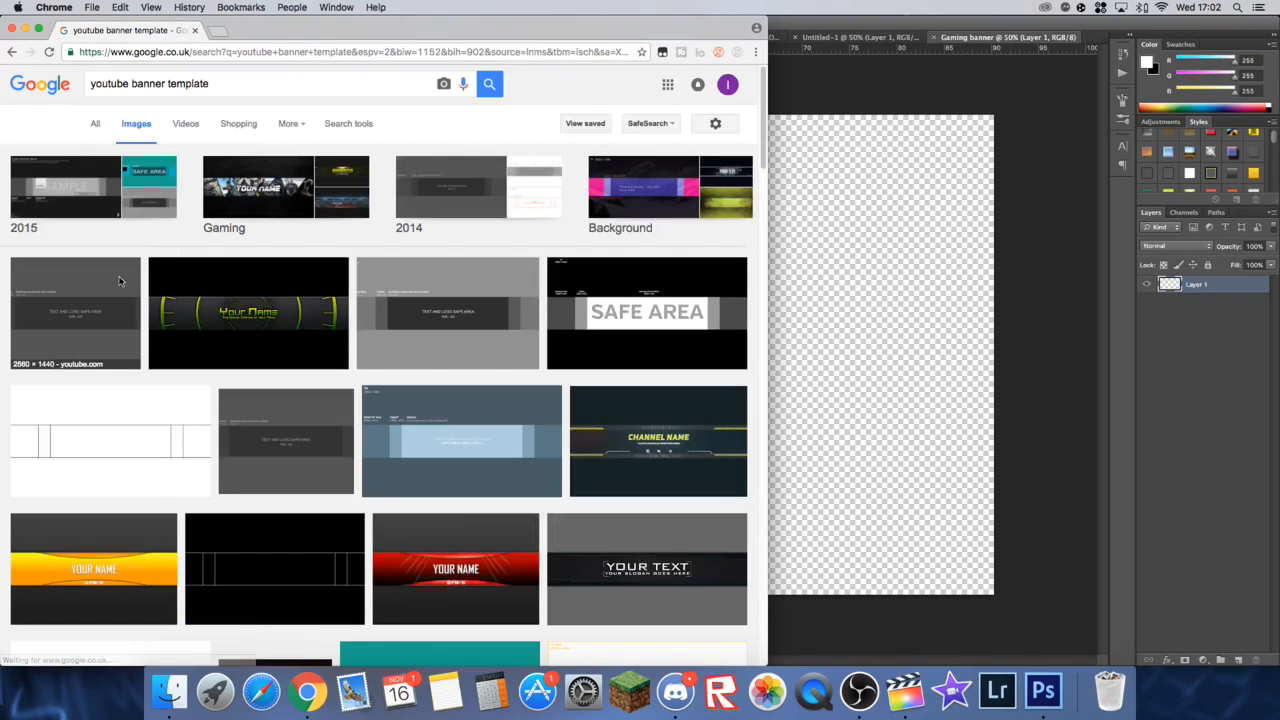
# Step: Copy the 2560 × 1440 grey safe-area template image and paste it into the Gaming banner document in Photoshop
pyautogui.click(98, 326)
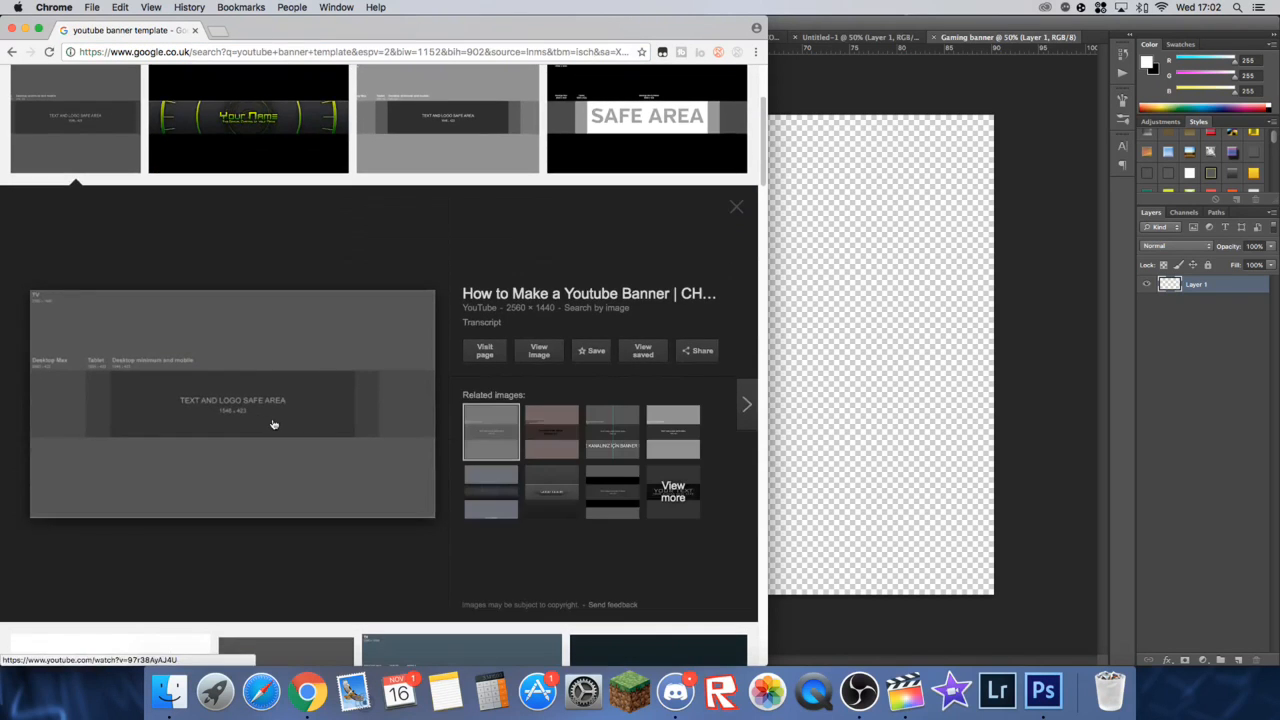
pyautogui.rightClick(309, 432)
pyautogui.click(384, 537)
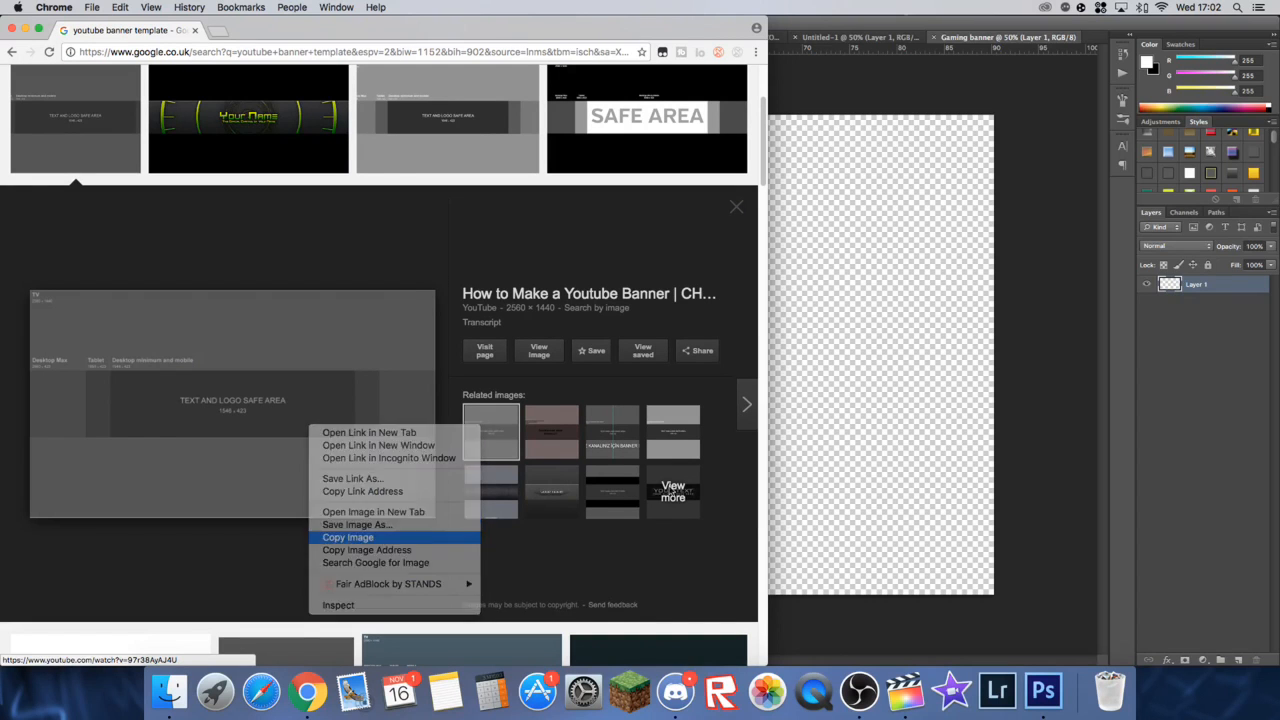
pyautogui.click(826, 426)
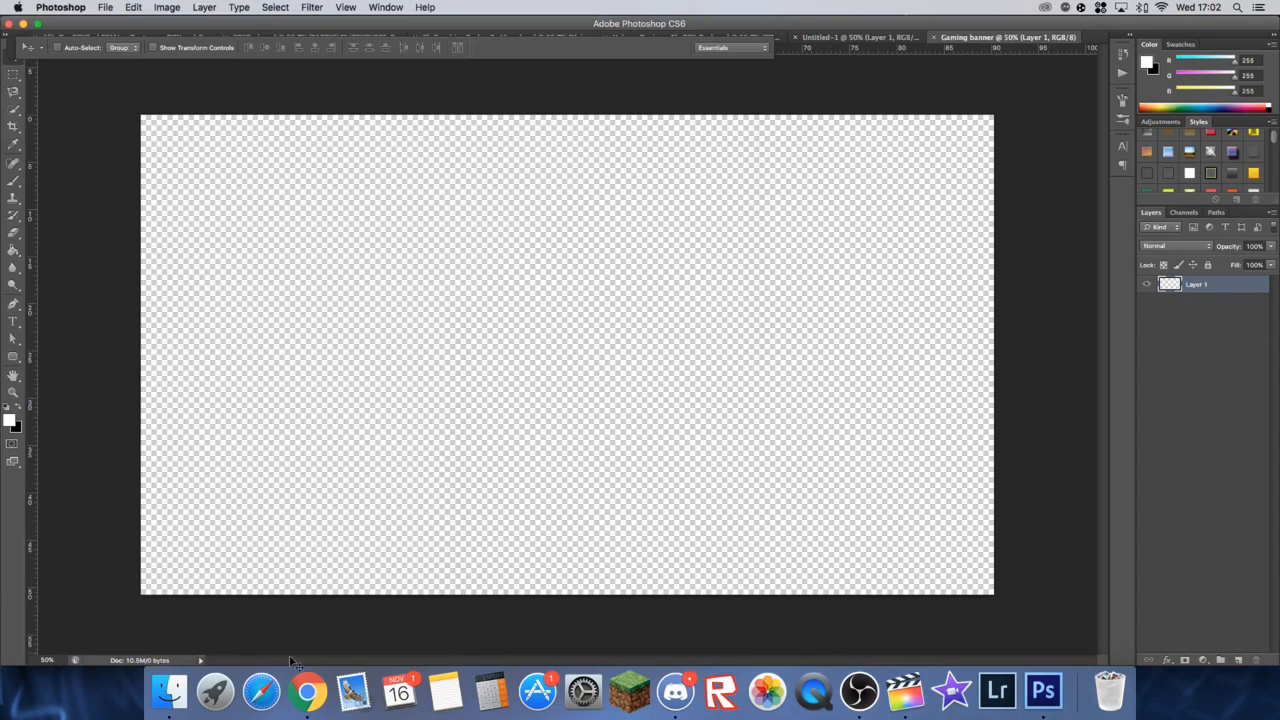
pyautogui.click(308, 690)
pyautogui.rightClick(224, 366)
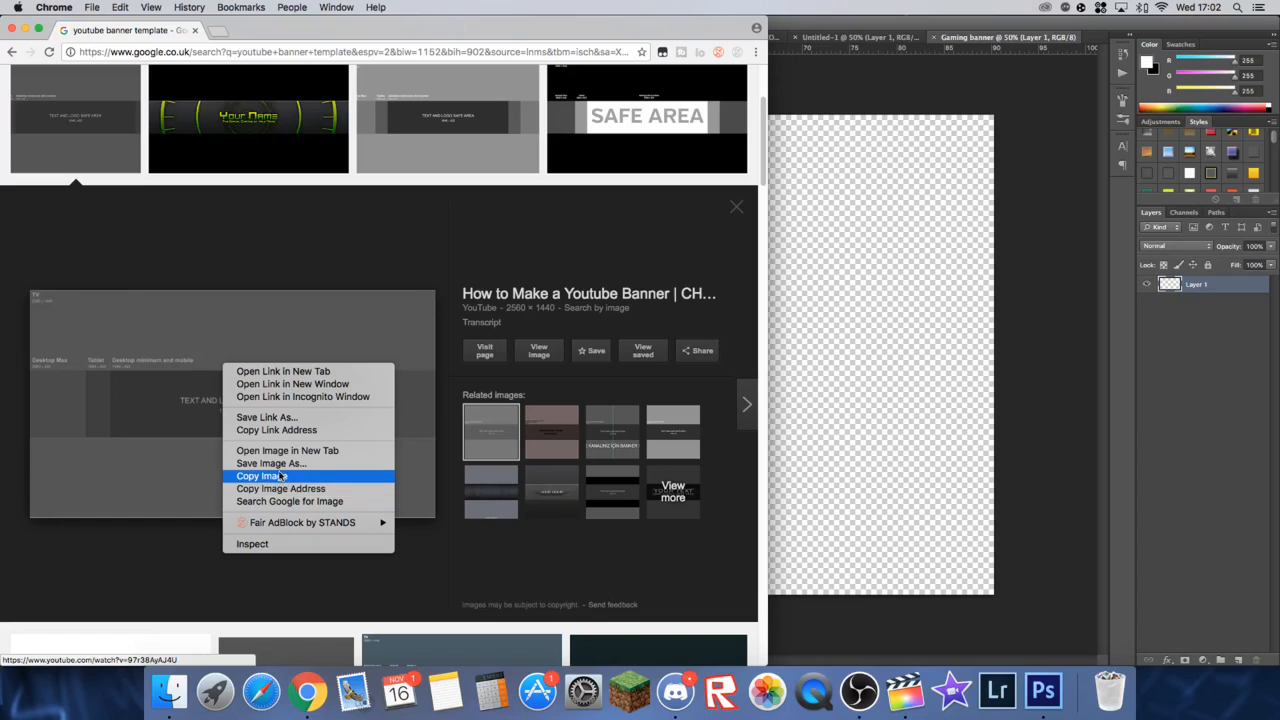
pyautogui.click(281, 477)
pyautogui.click(806, 576)
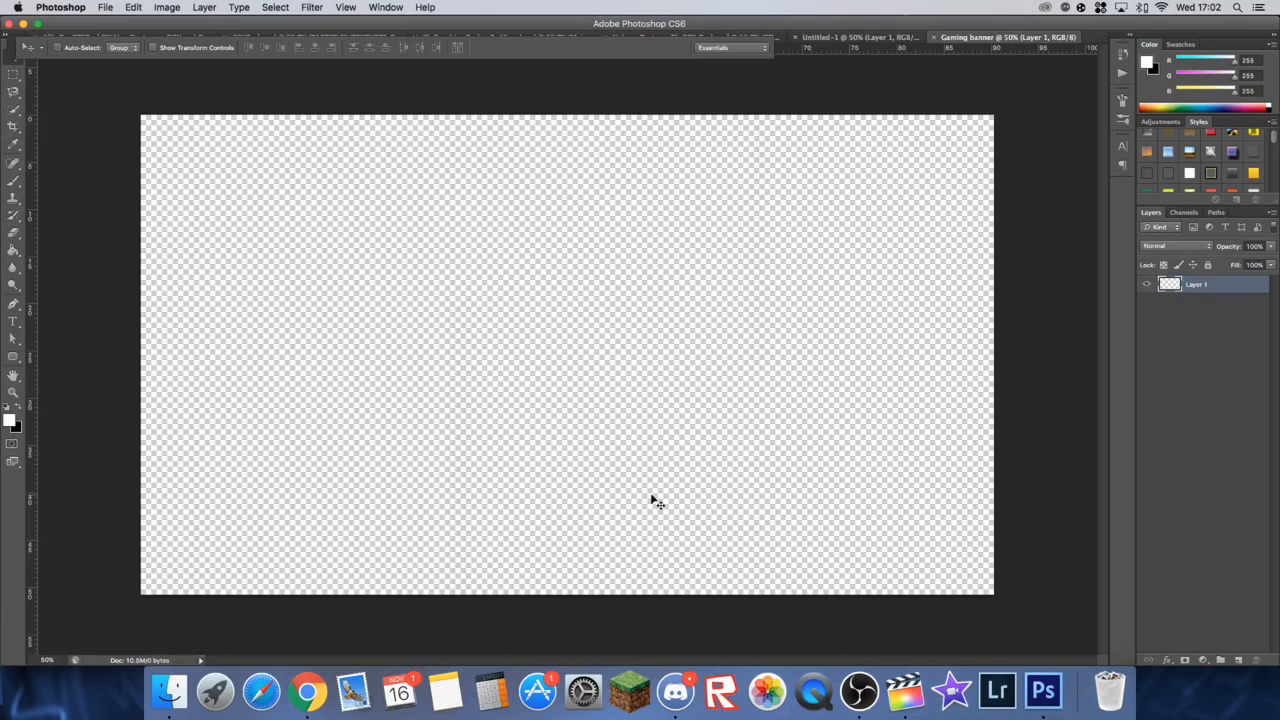
pyautogui.press('super+v')
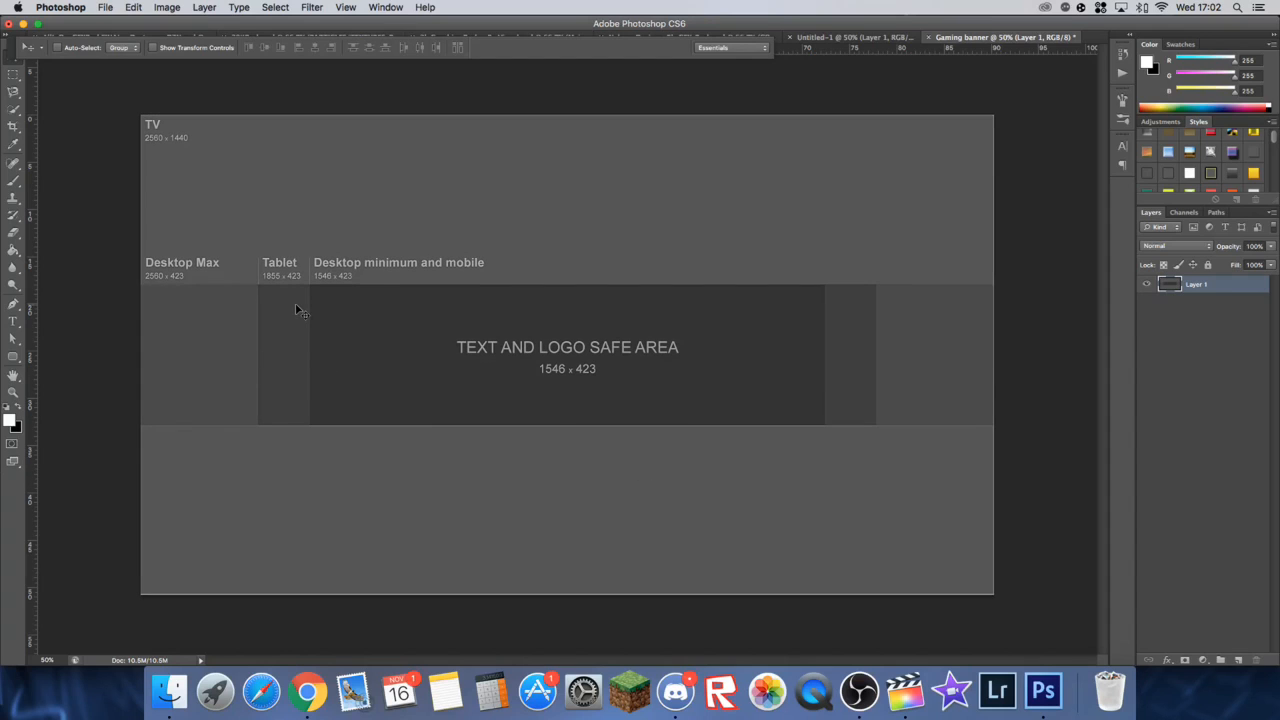
# Step: Select the full-width area above the template's central band with the Rectangular Marquee, checking that its lower edge meets the band
pyautogui.click(17, 75)
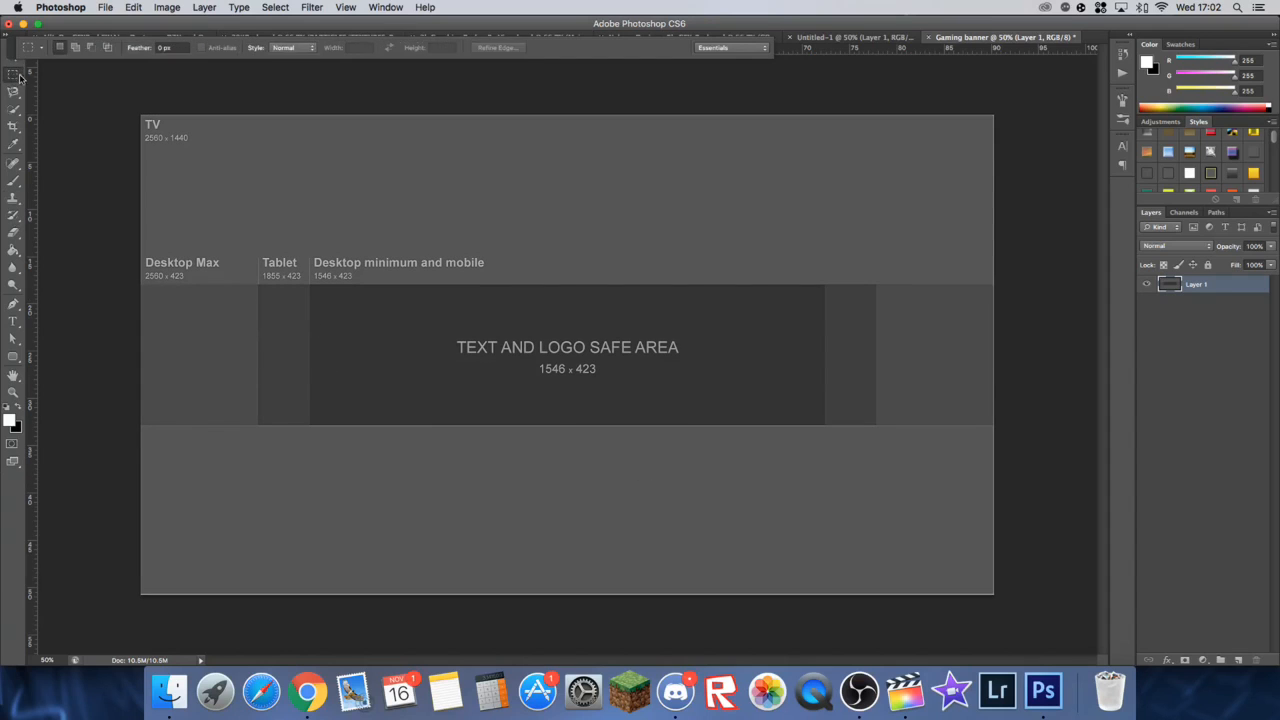
pyautogui.click(16, 74)
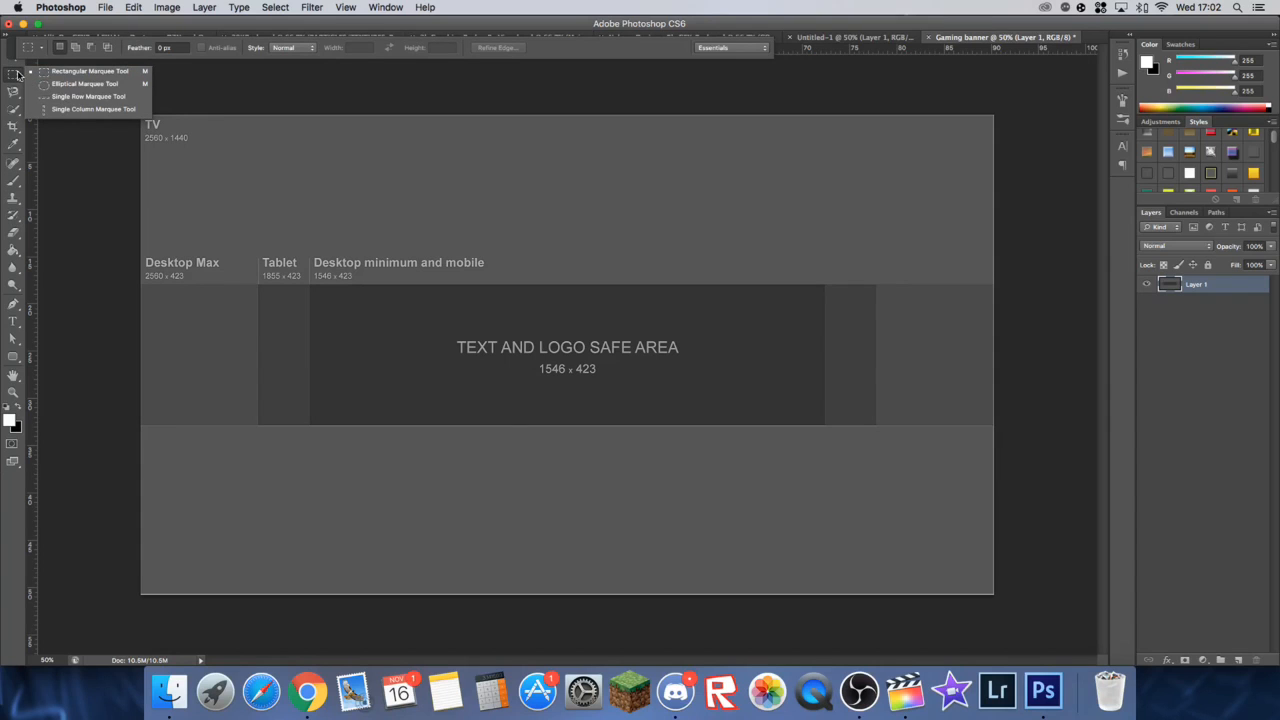
pyautogui.press('z')
pyautogui.click(127, 116)
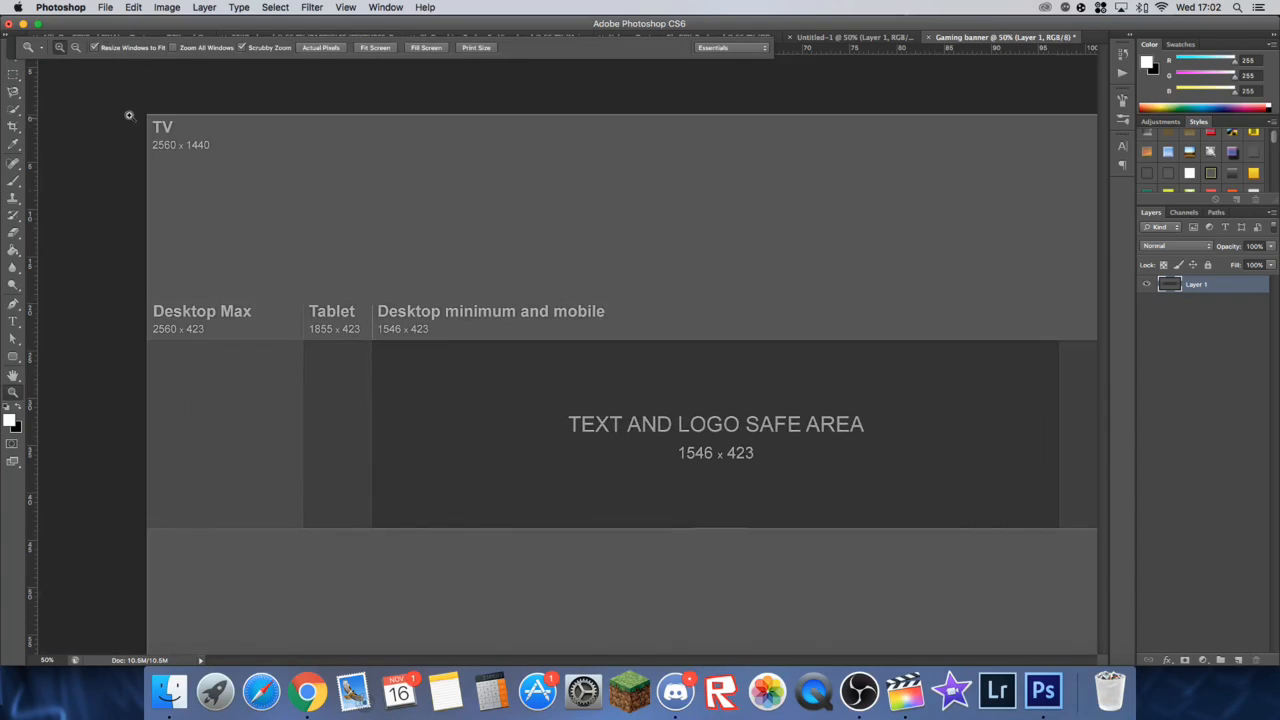
pyautogui.press('m')
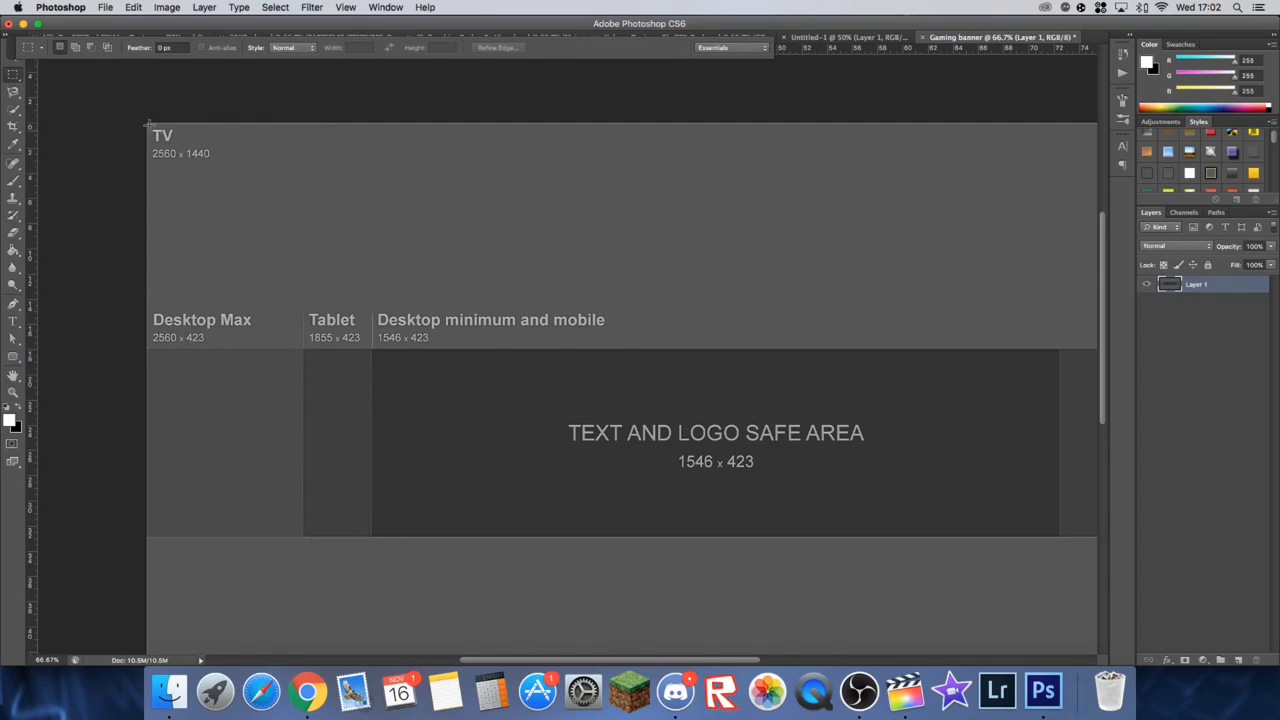
pyautogui.moveTo(130, 115); pyautogui.dragTo(975, 338)
pyautogui.press('super+1')
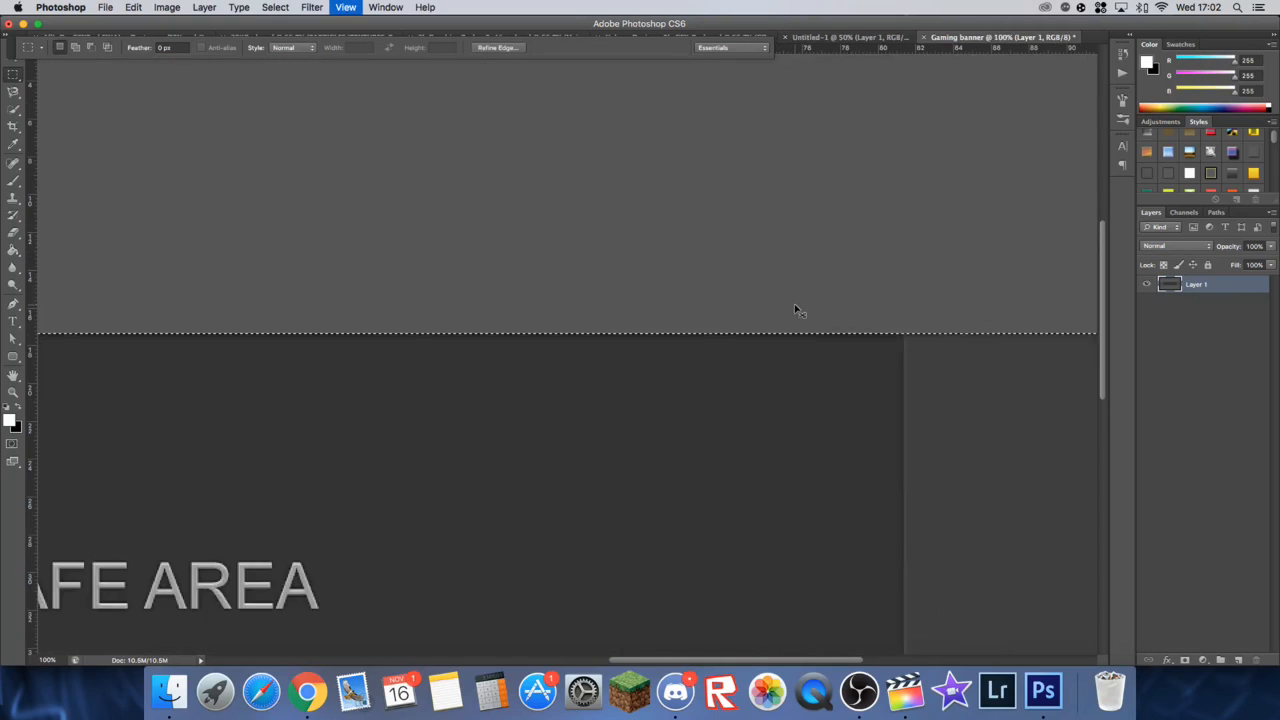
pyautogui.press('super+plus')
pyautogui.press('super+plus')
pyautogui.press('super+plus')
pyautogui.press('super+plus')
pyautogui.press('super+plus')
pyautogui.press('super+plus')
pyautogui.press('super+plus')
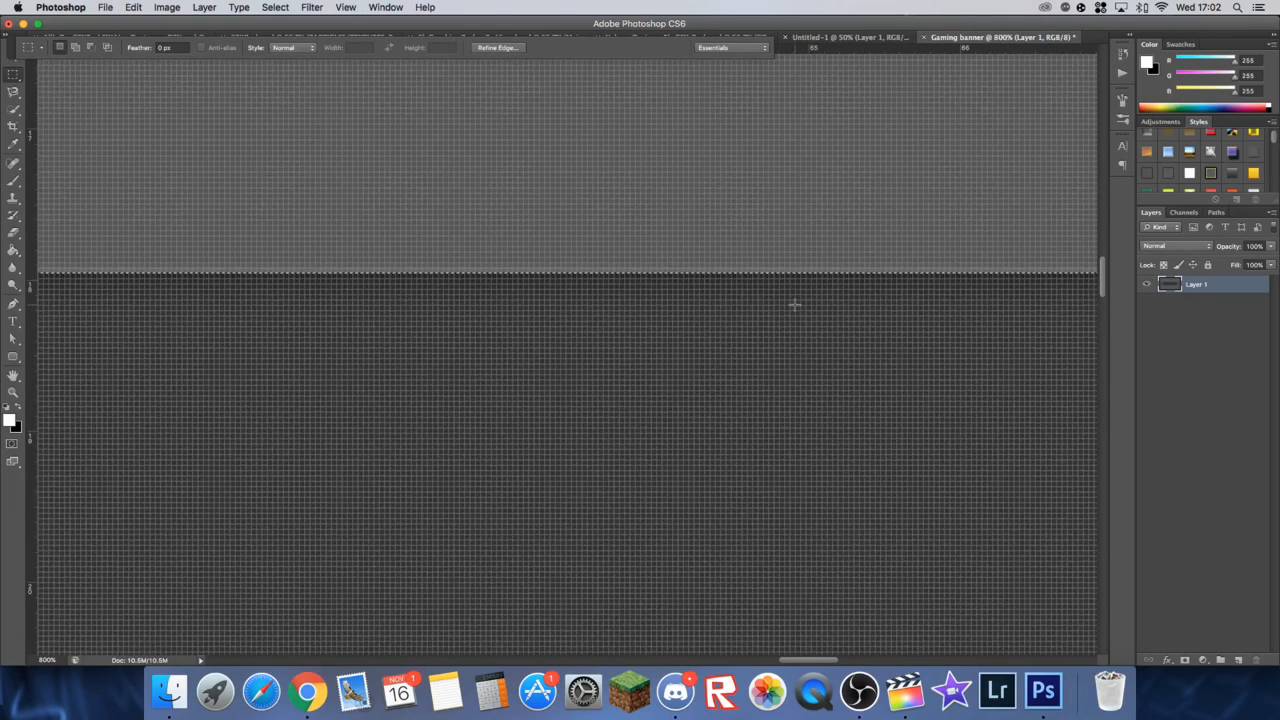
pyautogui.press('super+minus')
pyautogui.press('super+minus')
pyautogui.press('super+minus')
pyautogui.press('super+minus')
pyautogui.press('super+minus')
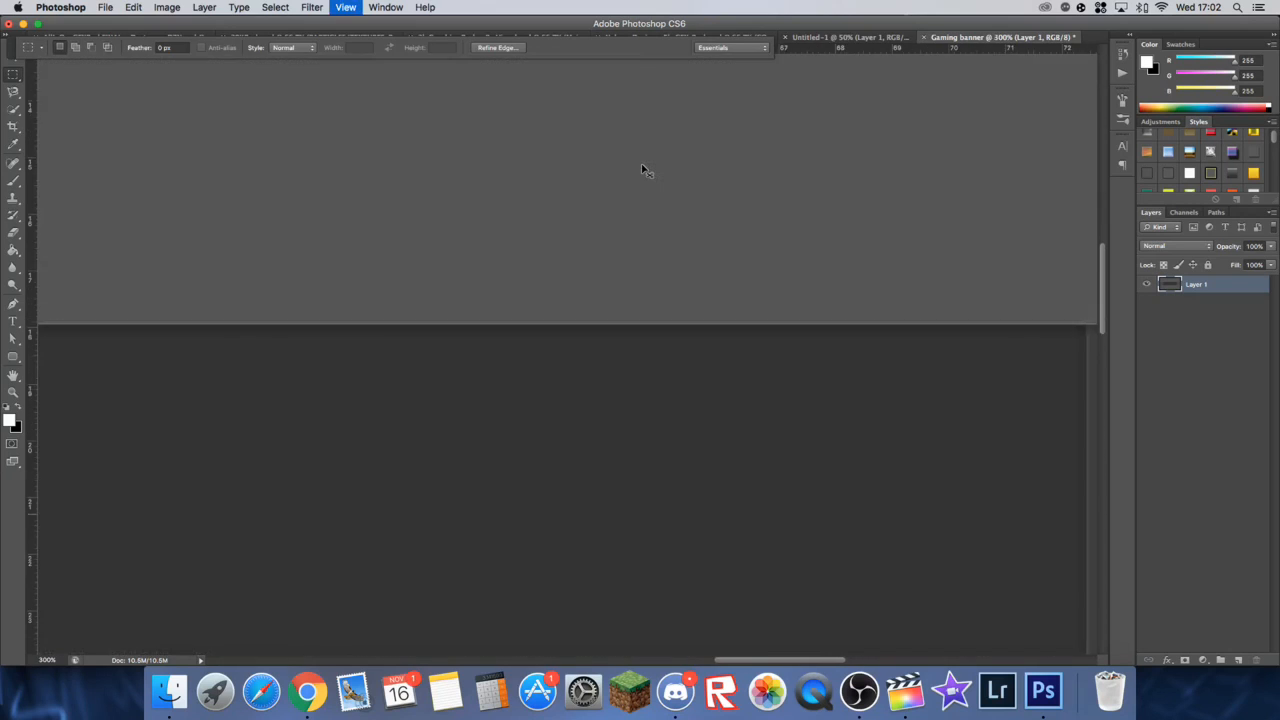
pyautogui.press('super+minus')
pyautogui.press('super+minus')
pyautogui.press('super+minus')
pyautogui.press('super+minus')
# Step: Try filling the selected upper area with black directly on the template layer, and undo the fill
pyautogui.rightClick(642, 165)
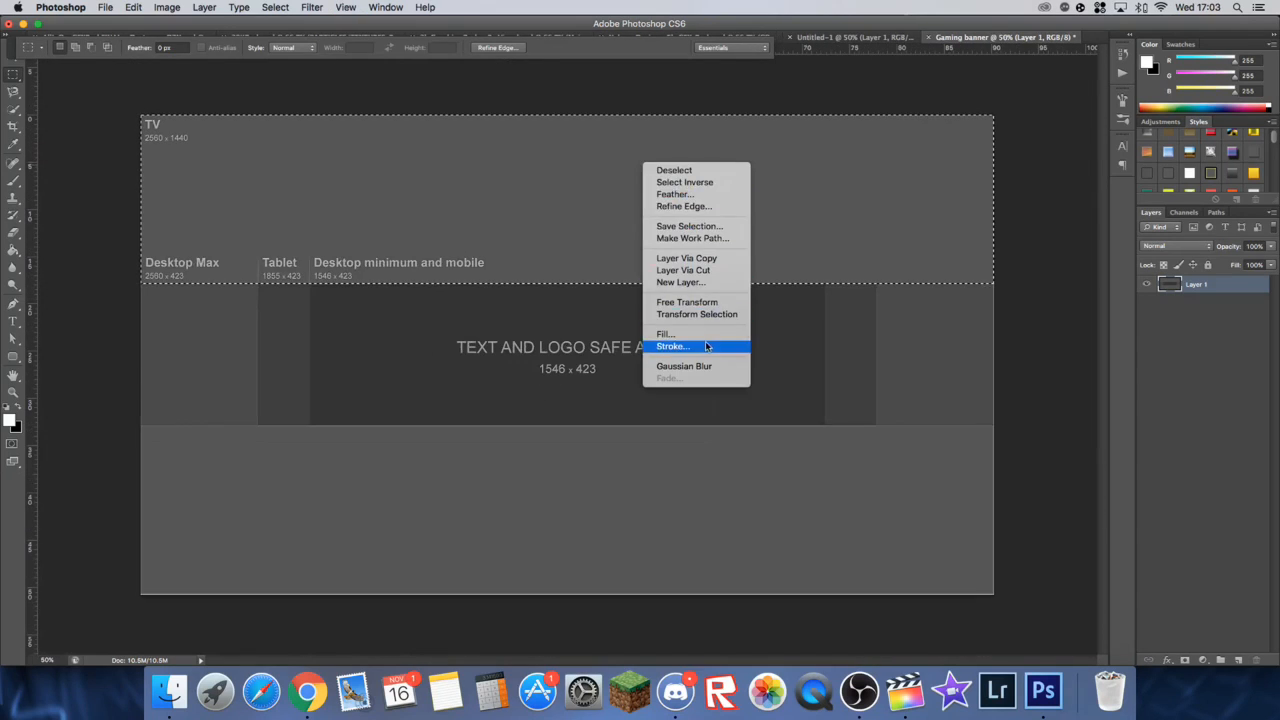
pyautogui.click(665, 334)
pyautogui.click(333, 356)
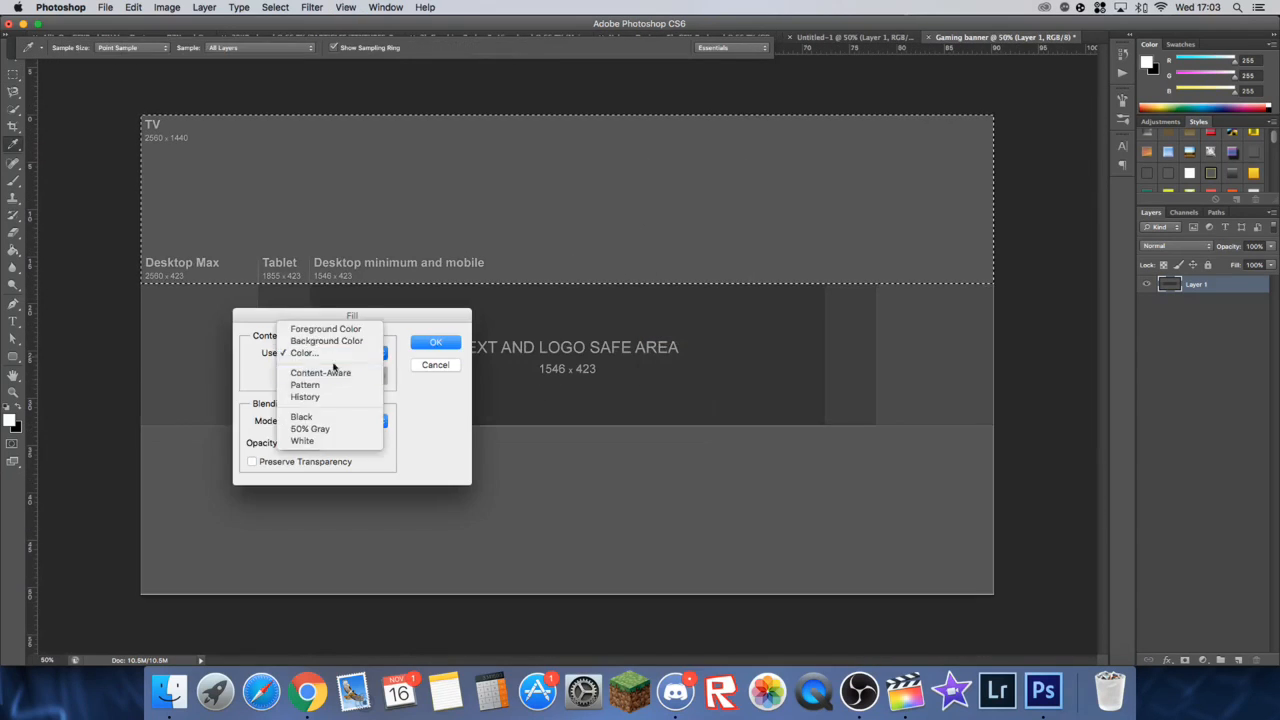
pyautogui.click(333, 416)
pyautogui.click(443, 345)
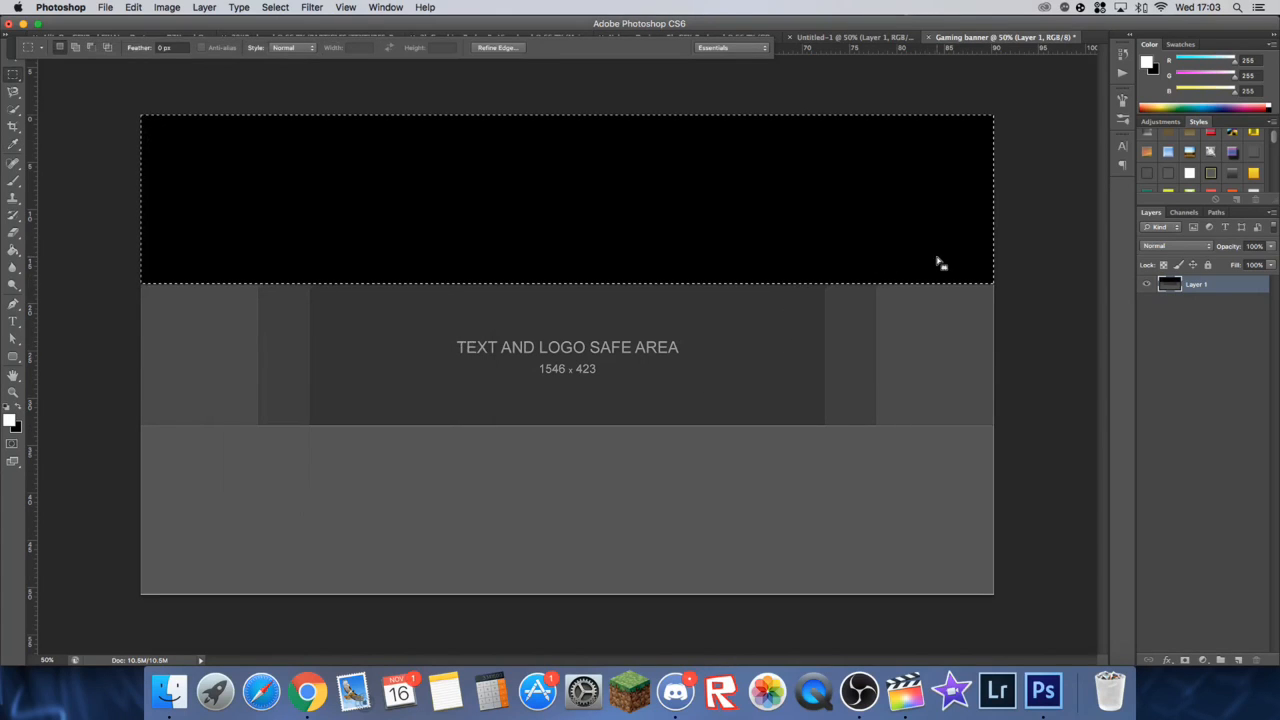
pyautogui.press('super+z')
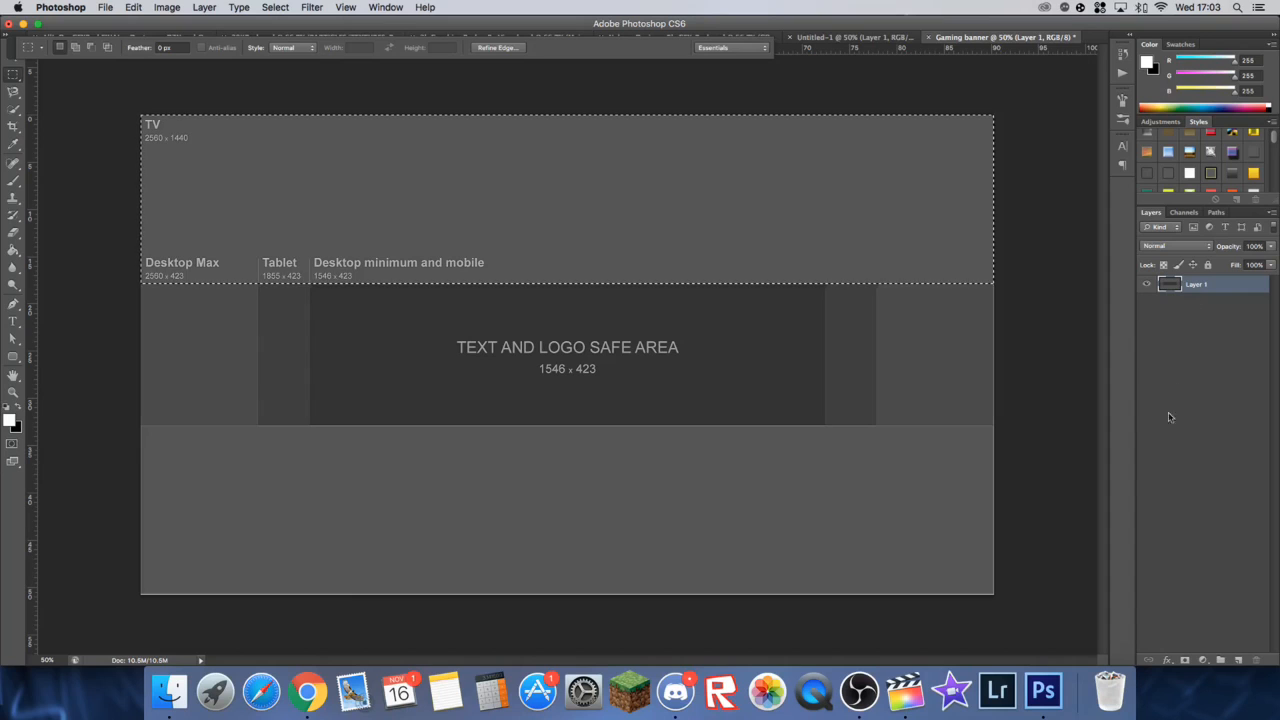
# Step: Add a new layer, fill the selected upper area with black on it, and deselect
pyautogui.click(1238, 660)
pyautogui.rightClick(834, 224)
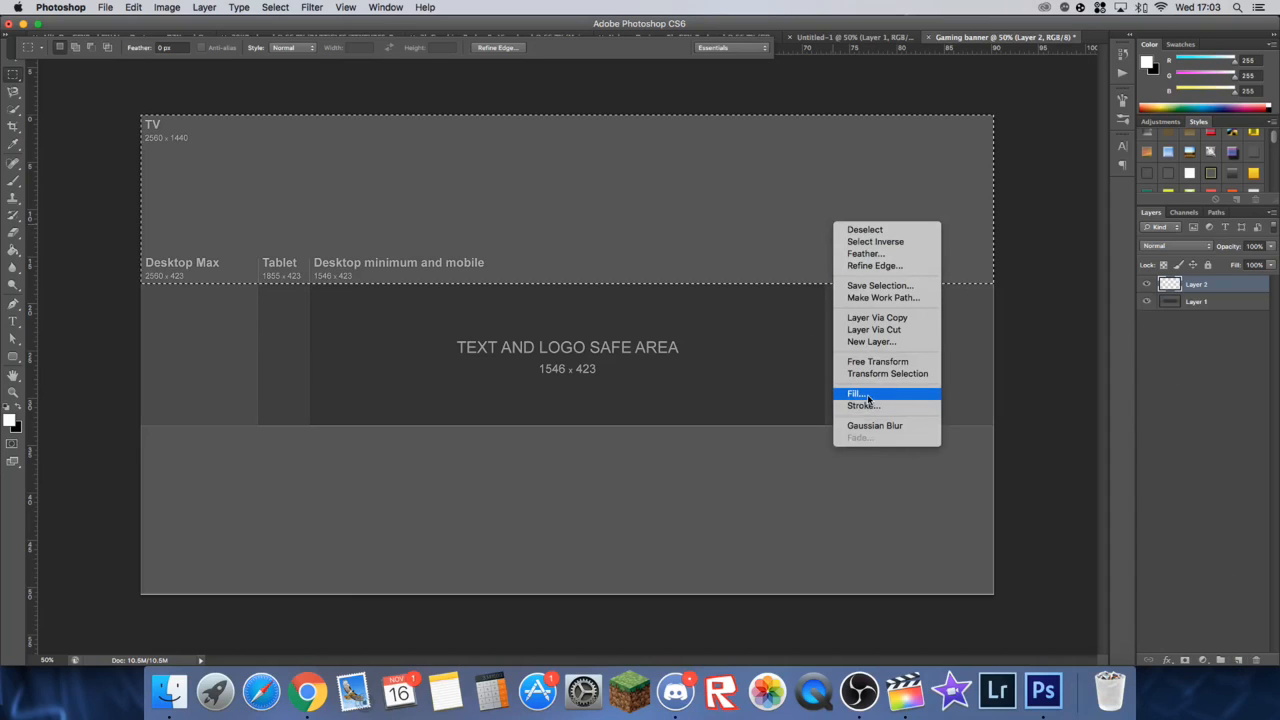
pyautogui.click(858, 393)
pyautogui.click(444, 340)
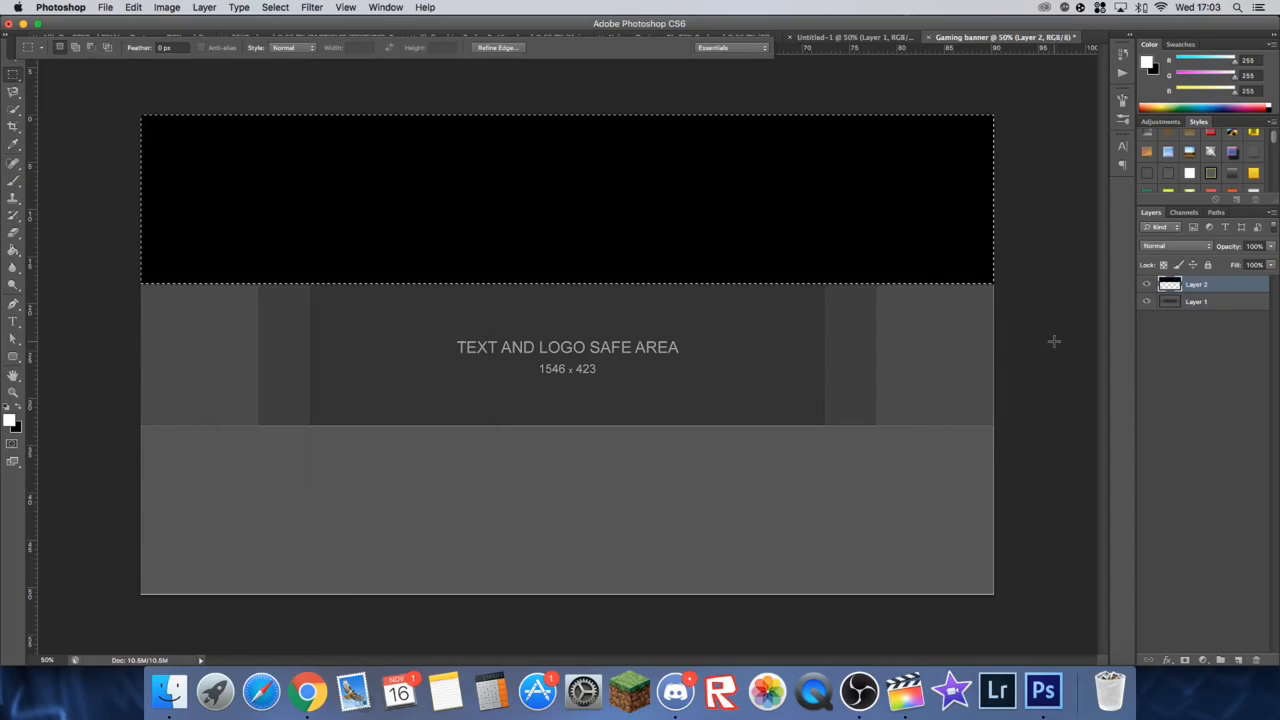
pyautogui.click(1194, 306)
pyautogui.press('super+d')
# Step: Duplicate the black bar layer and move the copy down to cover the area below the central band, aligned to its edge
pyautogui.click(1223, 285)
pyautogui.press('super+j')
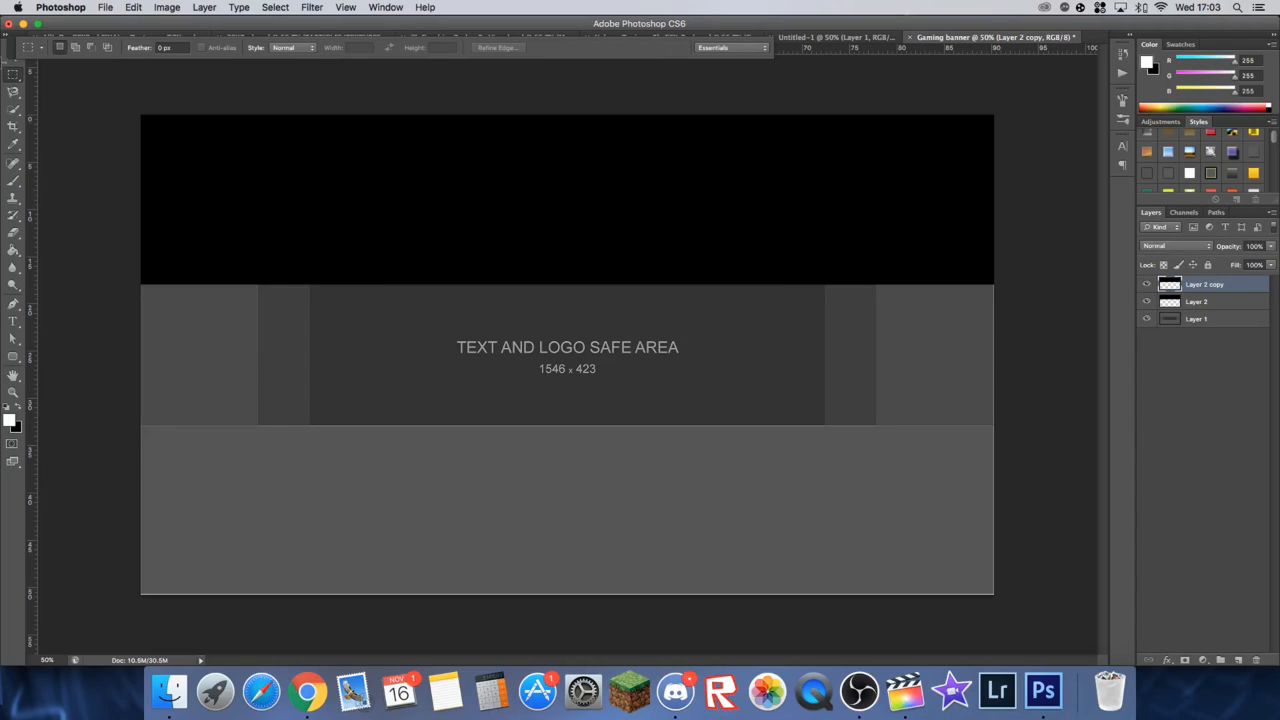
pyautogui.click(13, 74)
pyautogui.moveTo(418, 201); pyautogui.dragTo(424, 513)
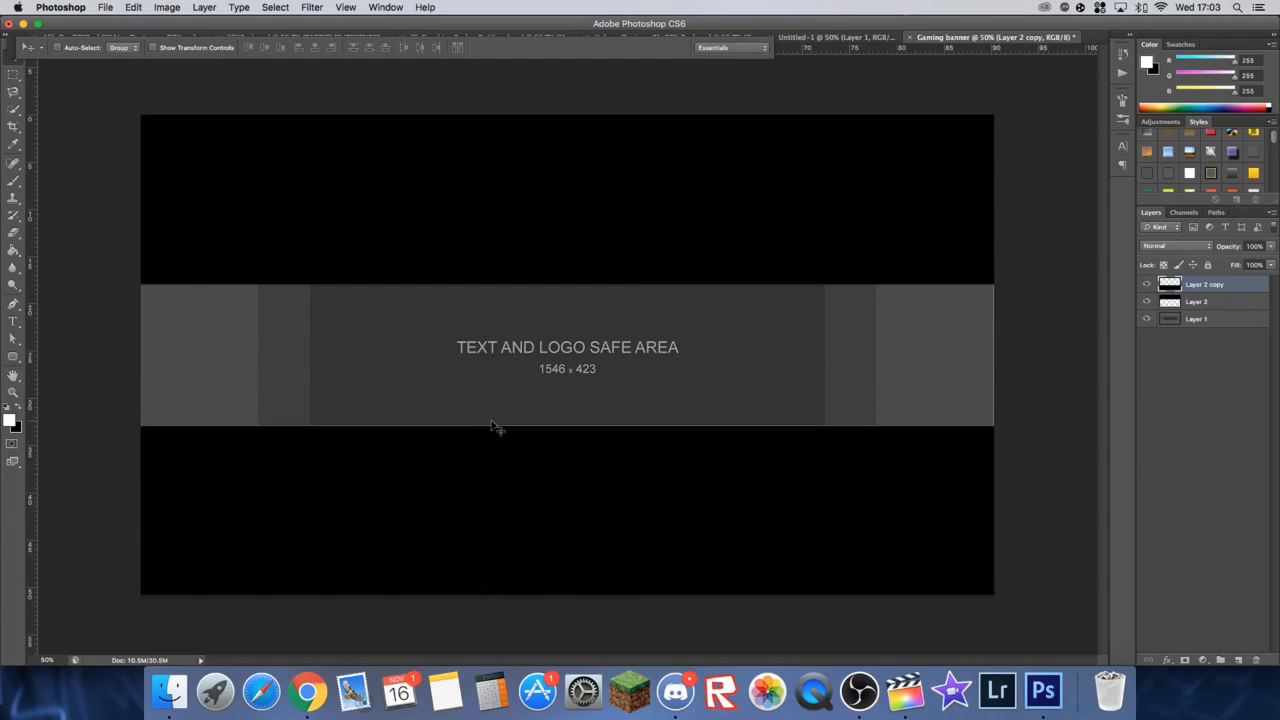
pyautogui.press('super+equal')
pyautogui.press('super+equal')
pyautogui.press('super+equal')
pyautogui.press('super+equal')
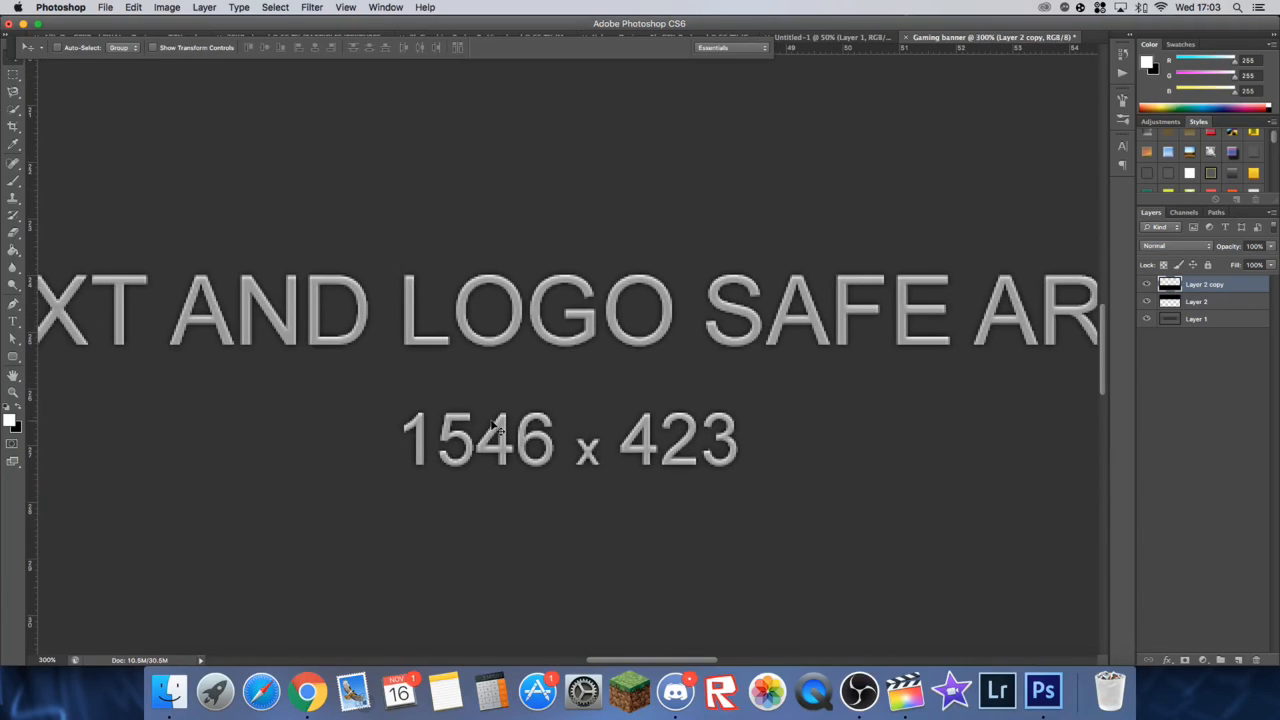
pyautogui.scroll(-5, 500, 428)
pyautogui.press('super+minus')
pyautogui.press('super+minus')
pyautogui.press('super+minus')
pyautogui.press('super+minus')
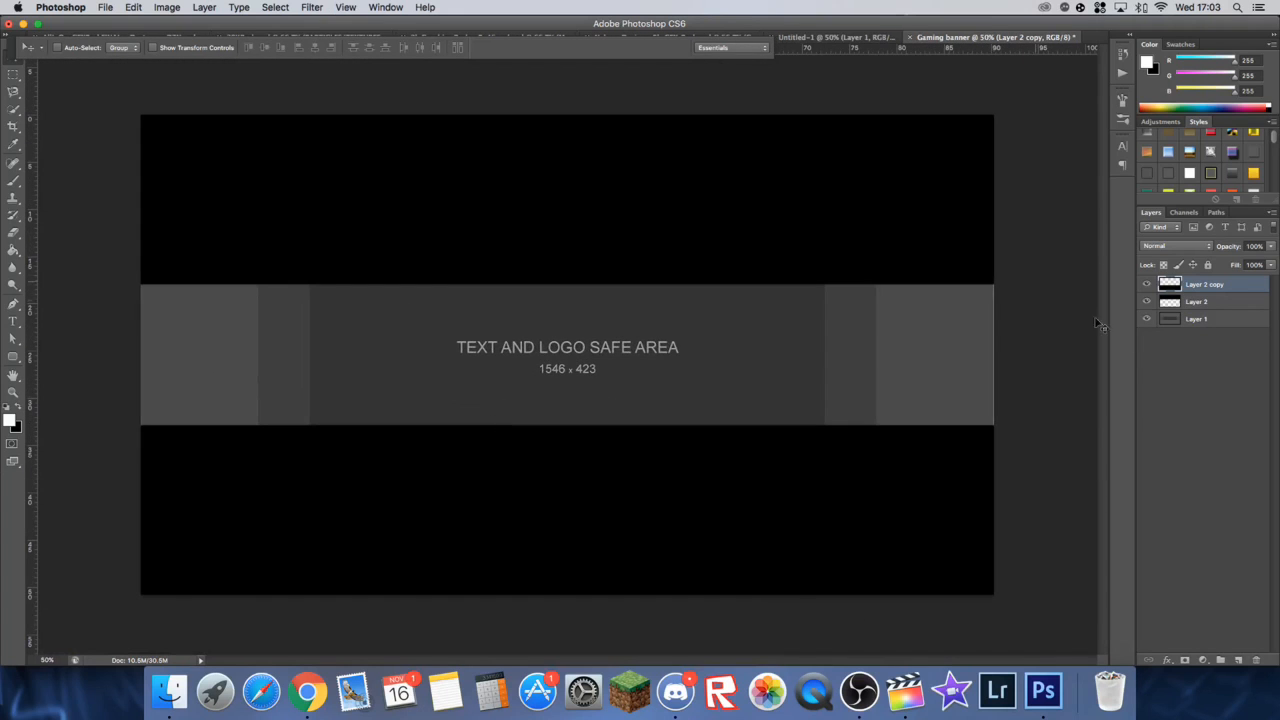
# Step: Delete the template image layer and group the two black bar layers under the name "TEMPLATE"
pyautogui.click(1212, 318)
pyautogui.press('Delete')
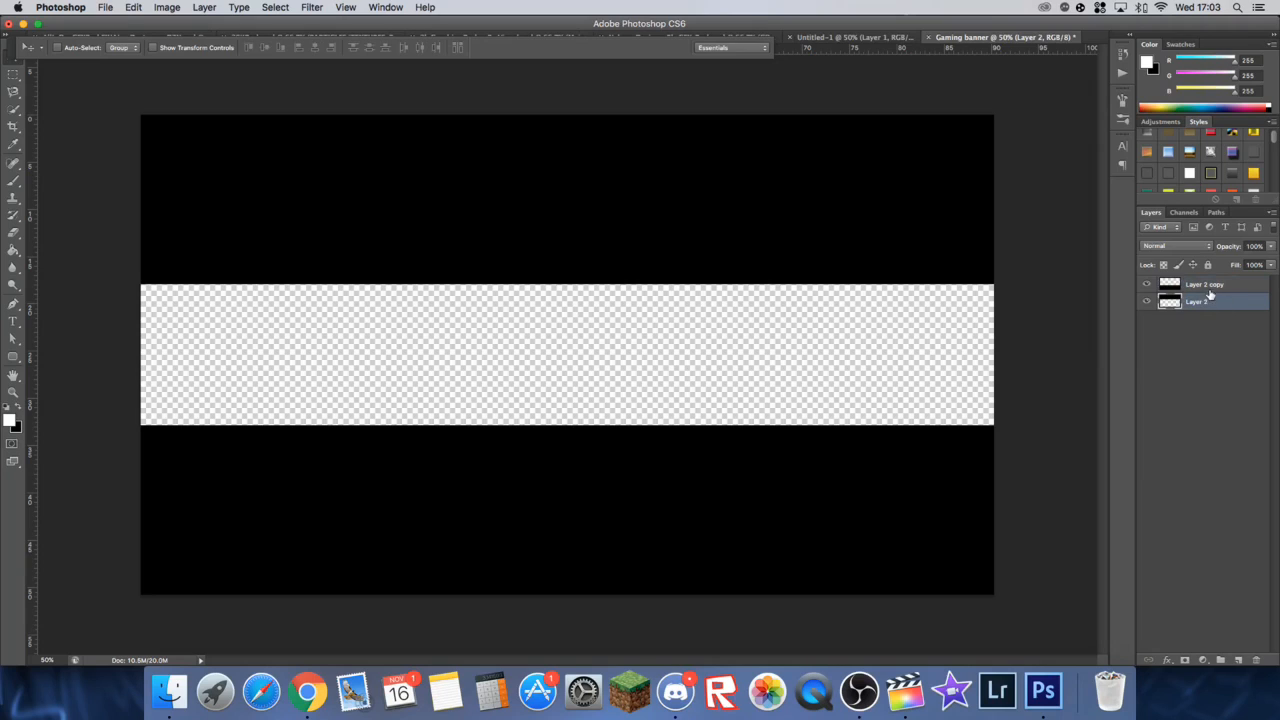
pyautogui.keyDown('shift'); pyautogui.click(1204, 286); pyautogui.keyUp('shift')
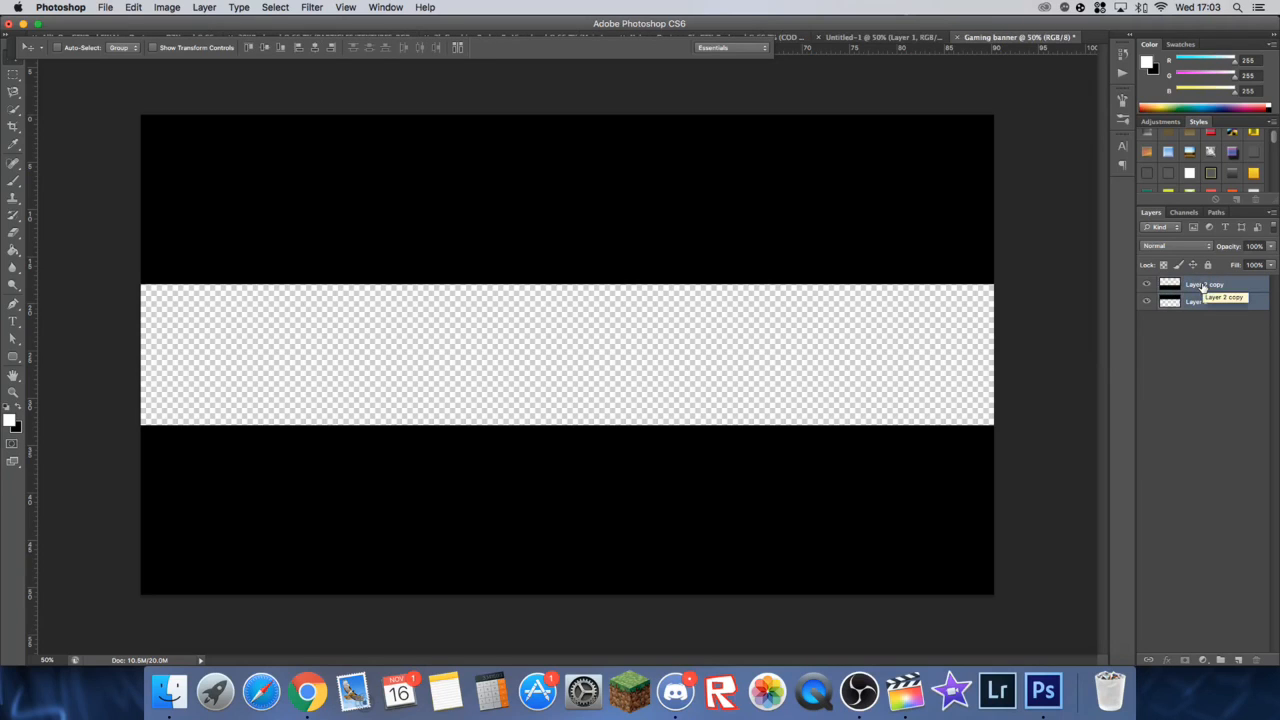
pyautogui.press('super+g')
pyautogui.doubleClick(1197, 284)
pyautogui.write('TEMPLATE')
pyautogui.press('Return')
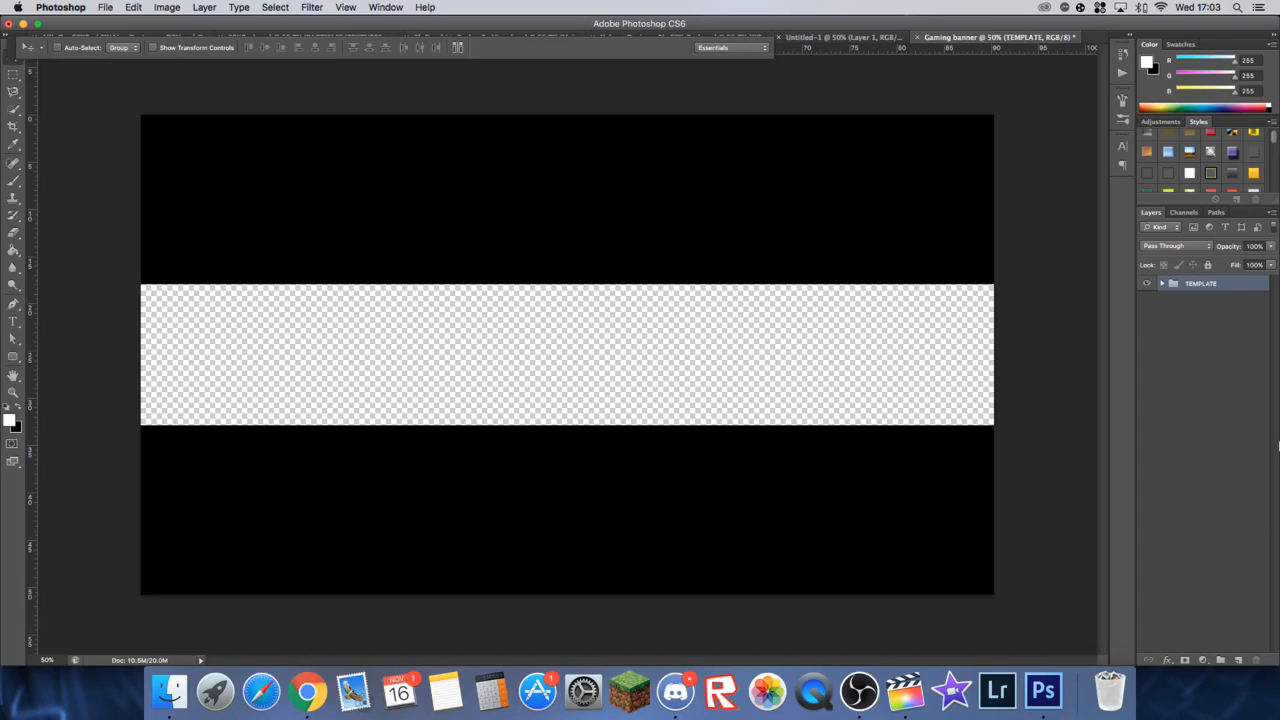
# Step: Add a new layer beneath the TEMPLATE group and name it "Background"
pyautogui.click(1238, 660)
pyautogui.moveTo(1233, 288); pyautogui.dragTo(1229, 312)
pyautogui.doubleClick(1197, 299)
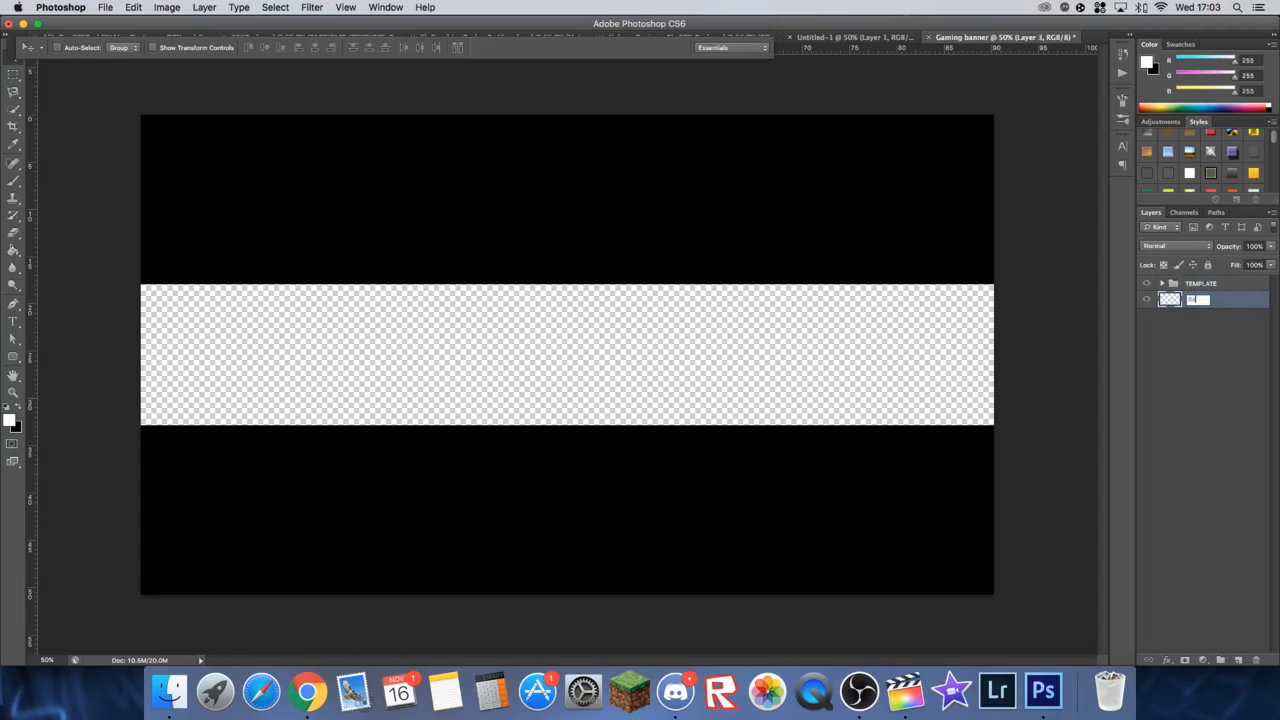
pyautogui.write('Background')
pyautogui.press('Return')
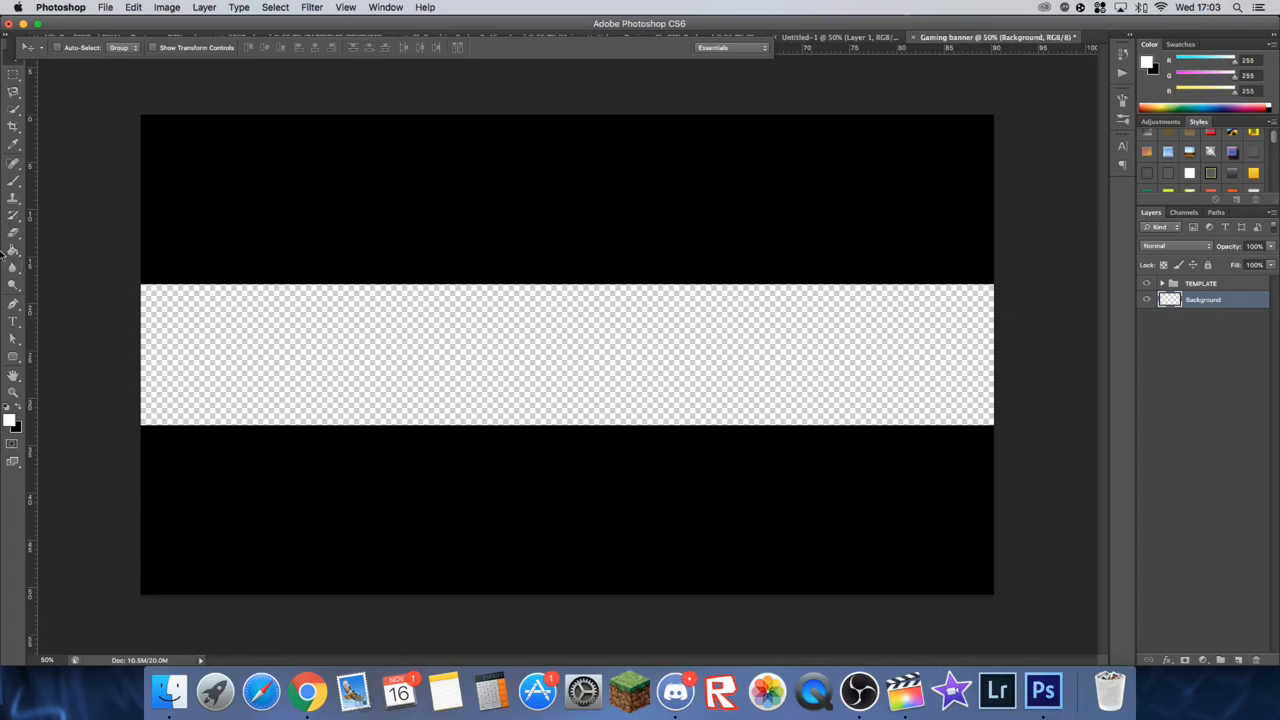
# Step: Switch to Chrome and search Google Images for "overwatch wallpaper hd"
pyautogui.click(307, 690)
pyautogui.scroll(3, 245, 100)
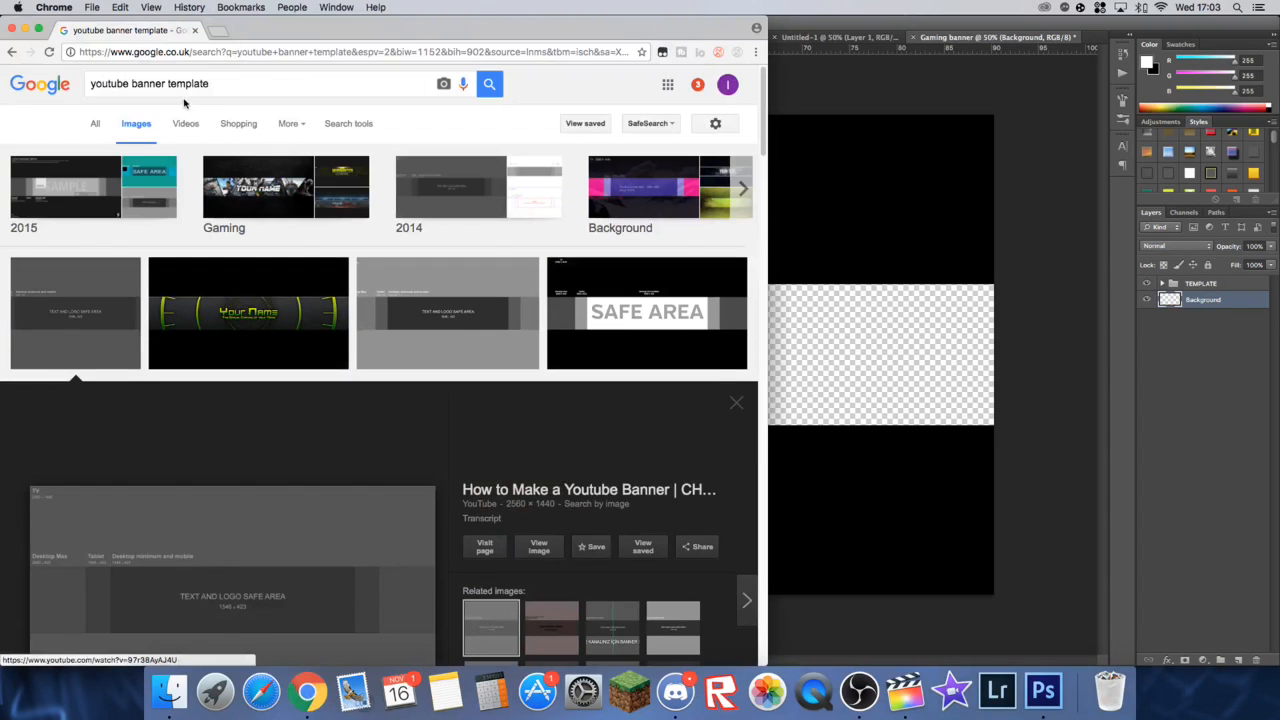
pyautogui.click(244, 87)
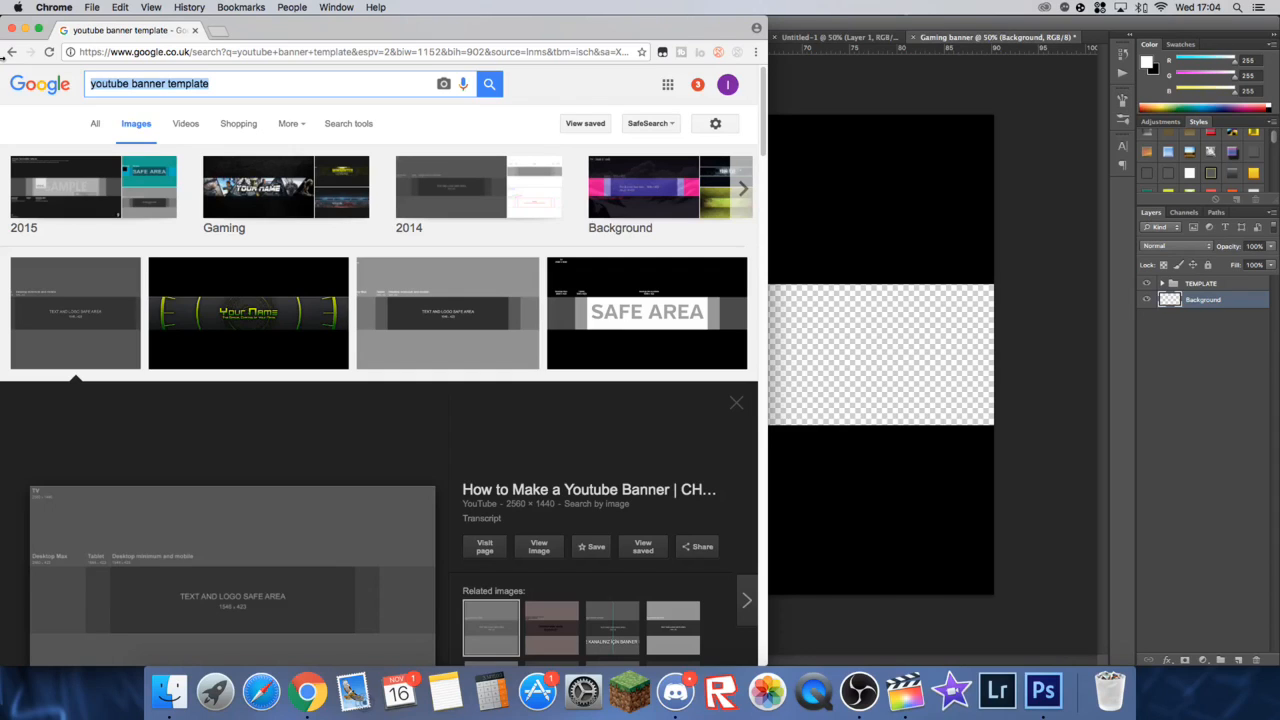
pyautogui.write('Overwatch')
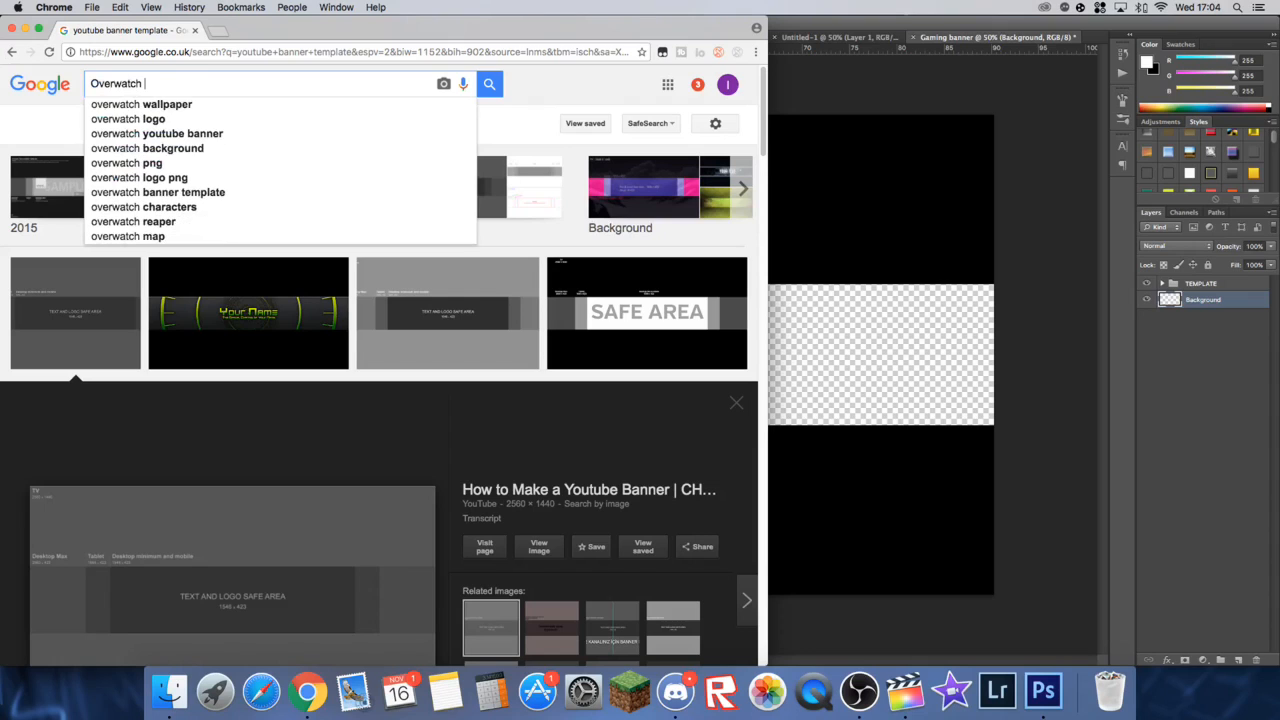
pyautogui.press('Down')
pyautogui.press('Down')
pyautogui.press('BackSpace')
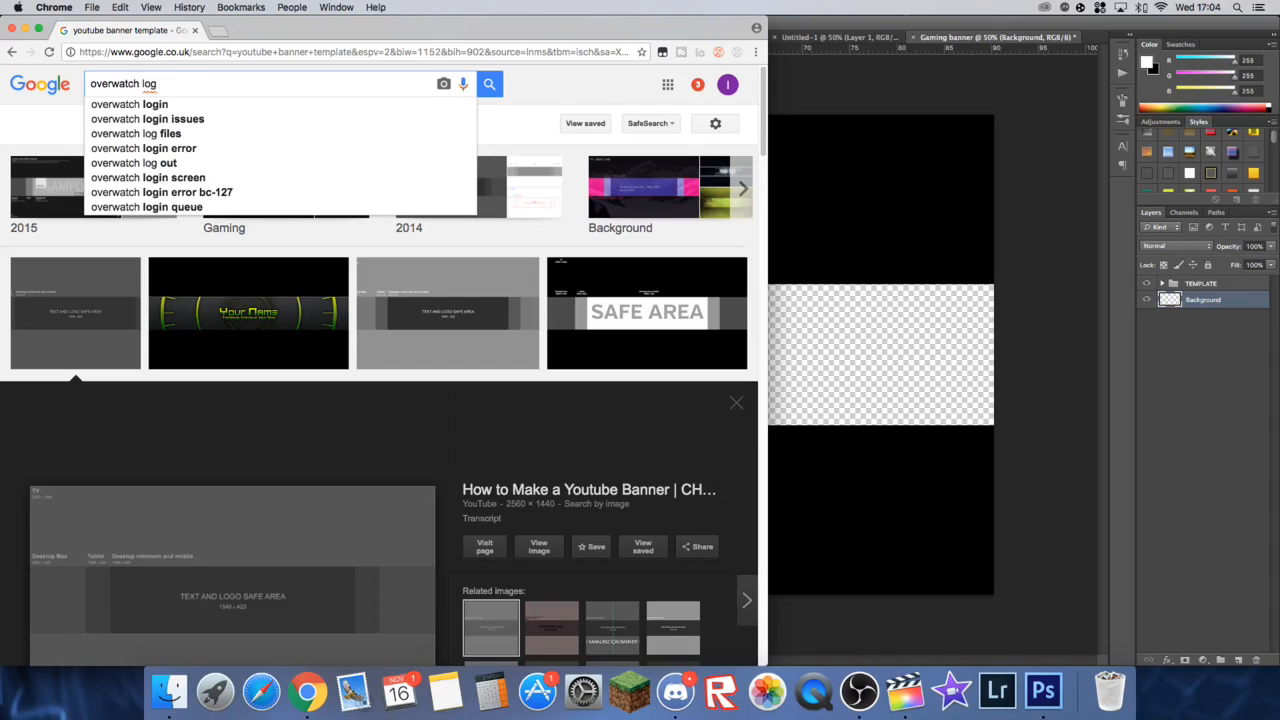
pyautogui.press('BackSpace')
pyautogui.press('BackSpace')
pyautogui.press('BackSpace')
pyautogui.write('wallpaper hd')
pyautogui.press('Return')
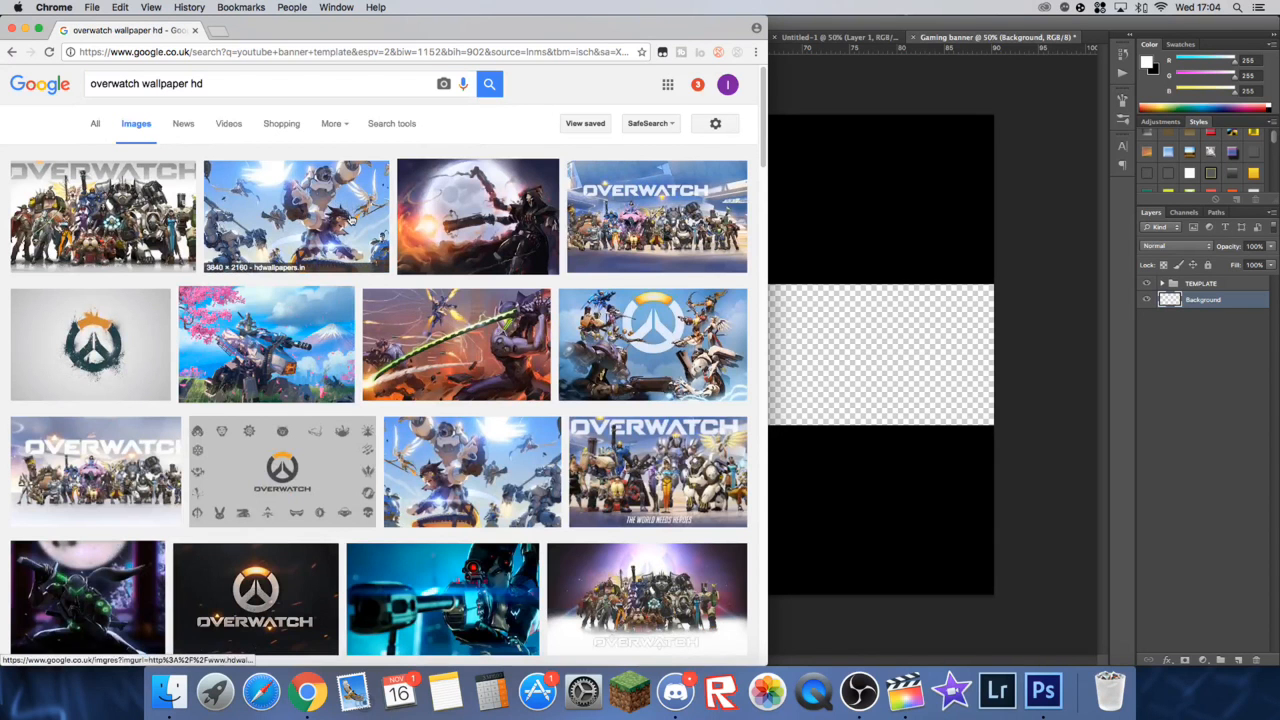
pyautogui.click(350, 230)
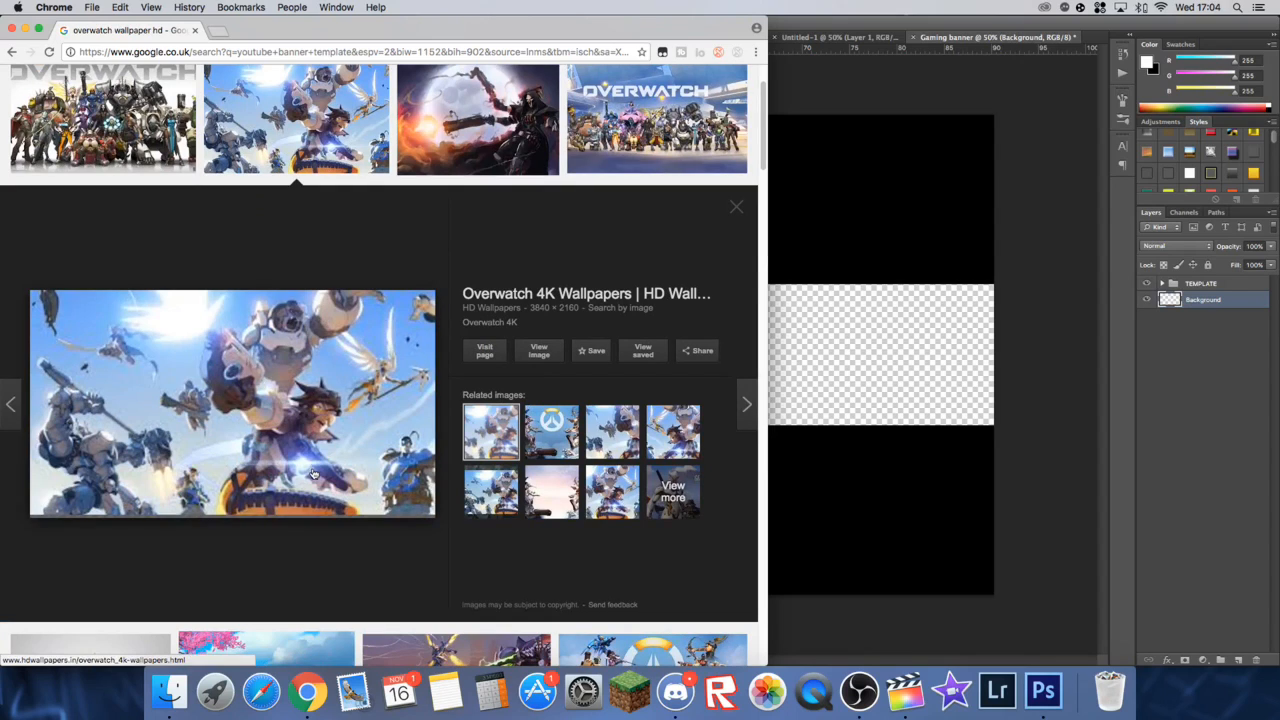
pyautogui.scroll(1, 284, 498)
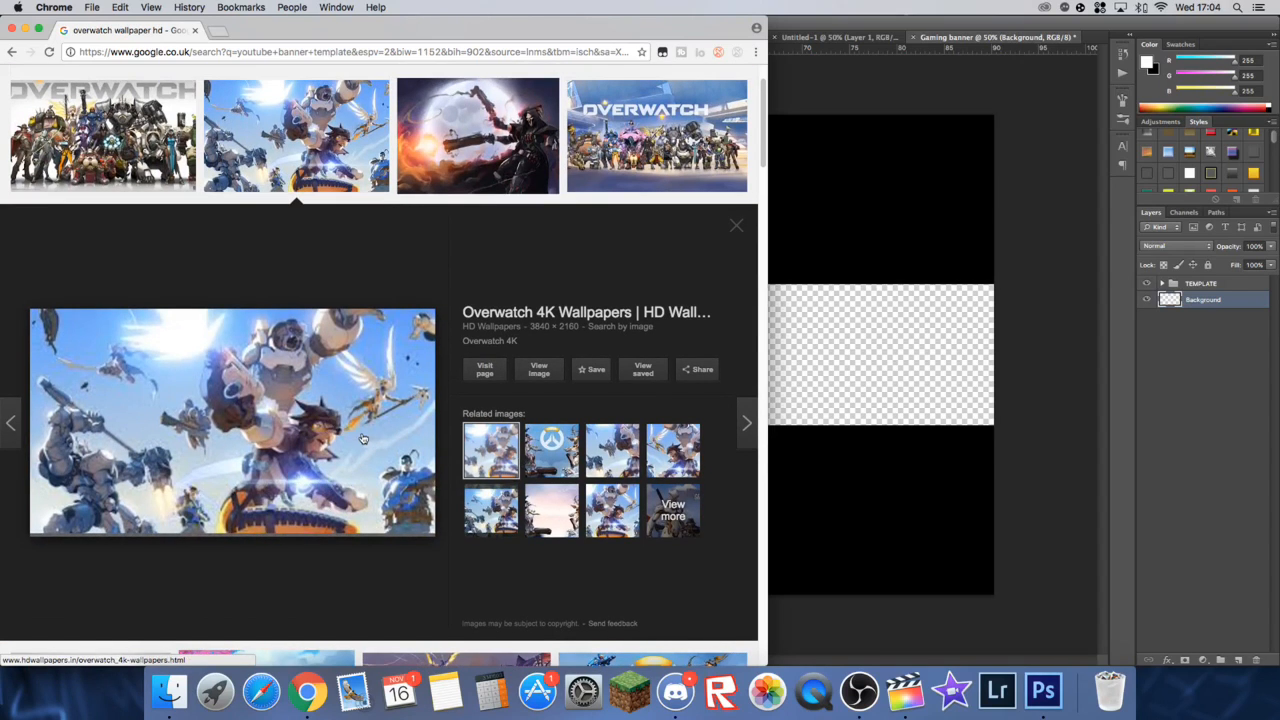
pyautogui.click(738, 230)
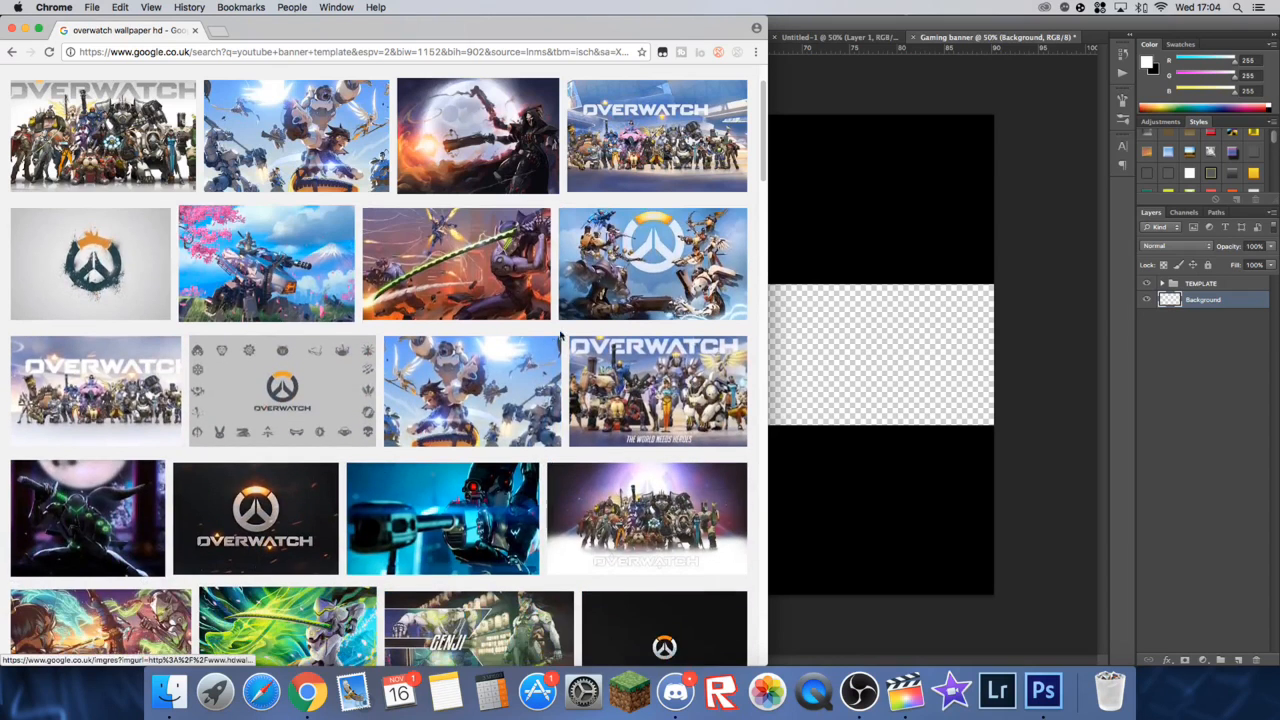
# Step: Copy the 3840 × 2160 Overwatch wallpaper from hdqwalls.com and paste it onto the Background layer in the Photoshop banner
pyautogui.click(488, 405)
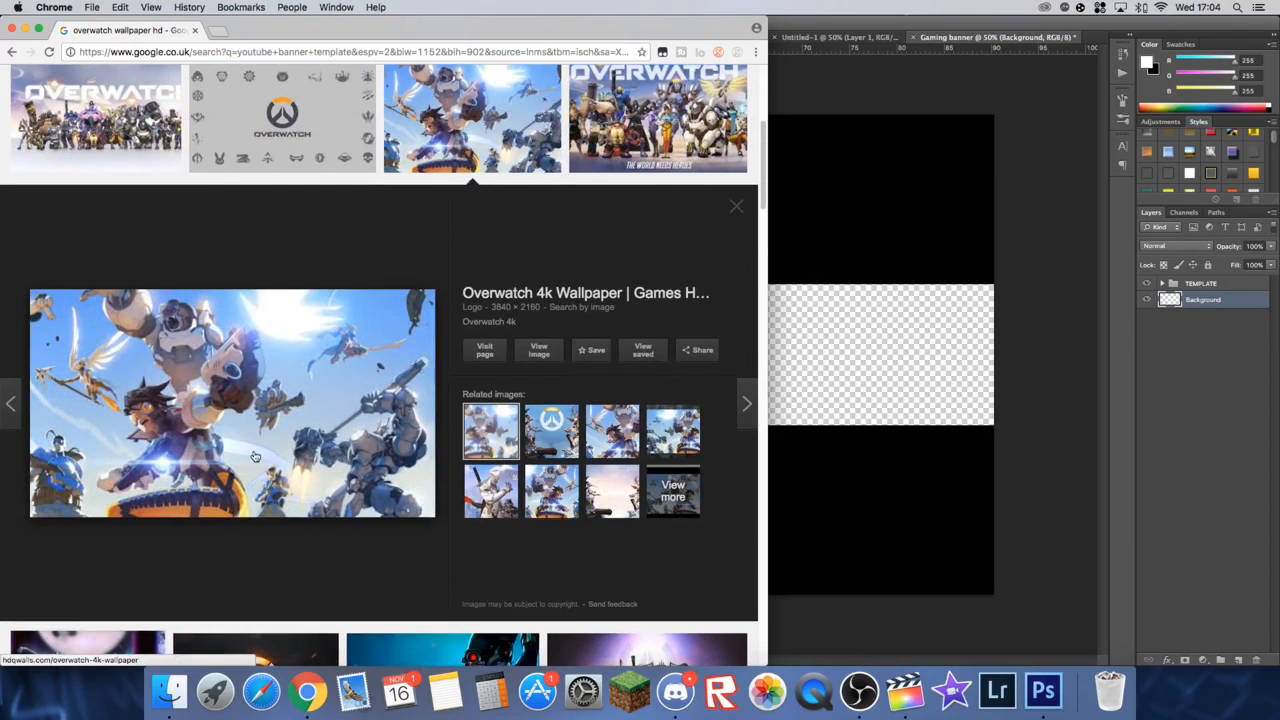
pyautogui.rightClick(256, 457)
pyautogui.click(335, 564)
pyautogui.click(768, 458)
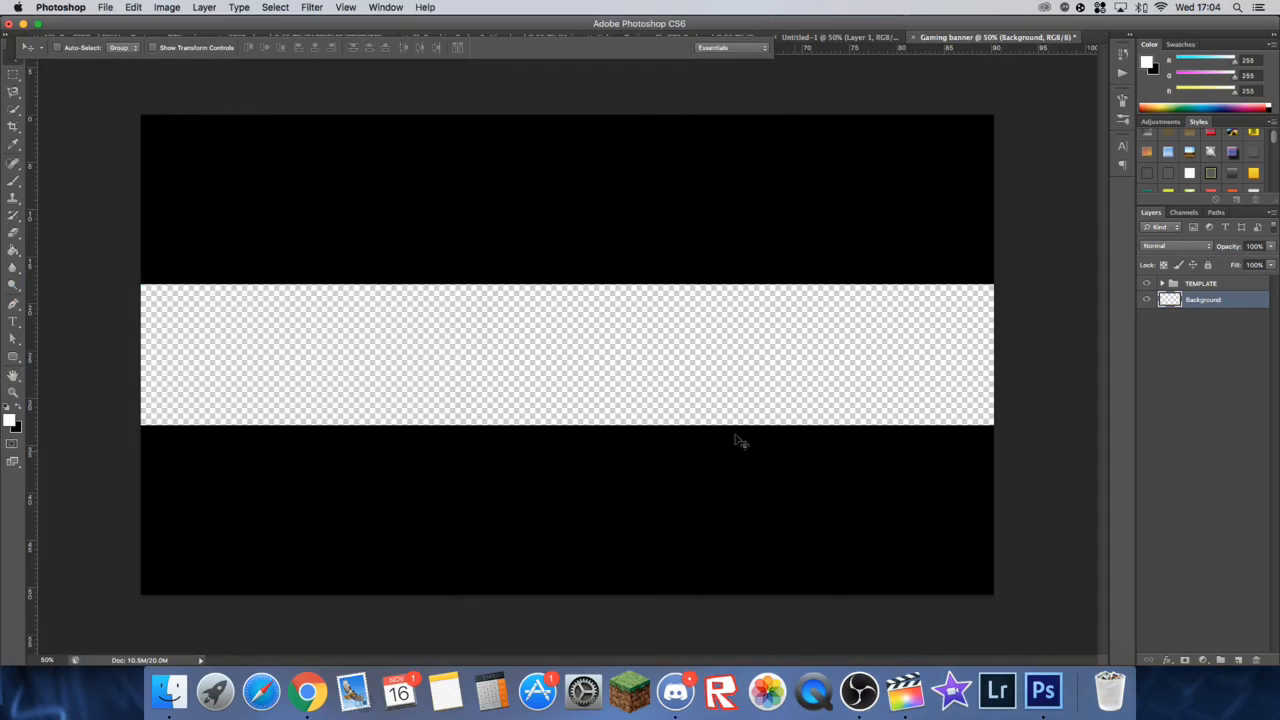
pyautogui.press('super+v')
pyautogui.moveTo(615, 385); pyautogui.dragTo(464, 383)
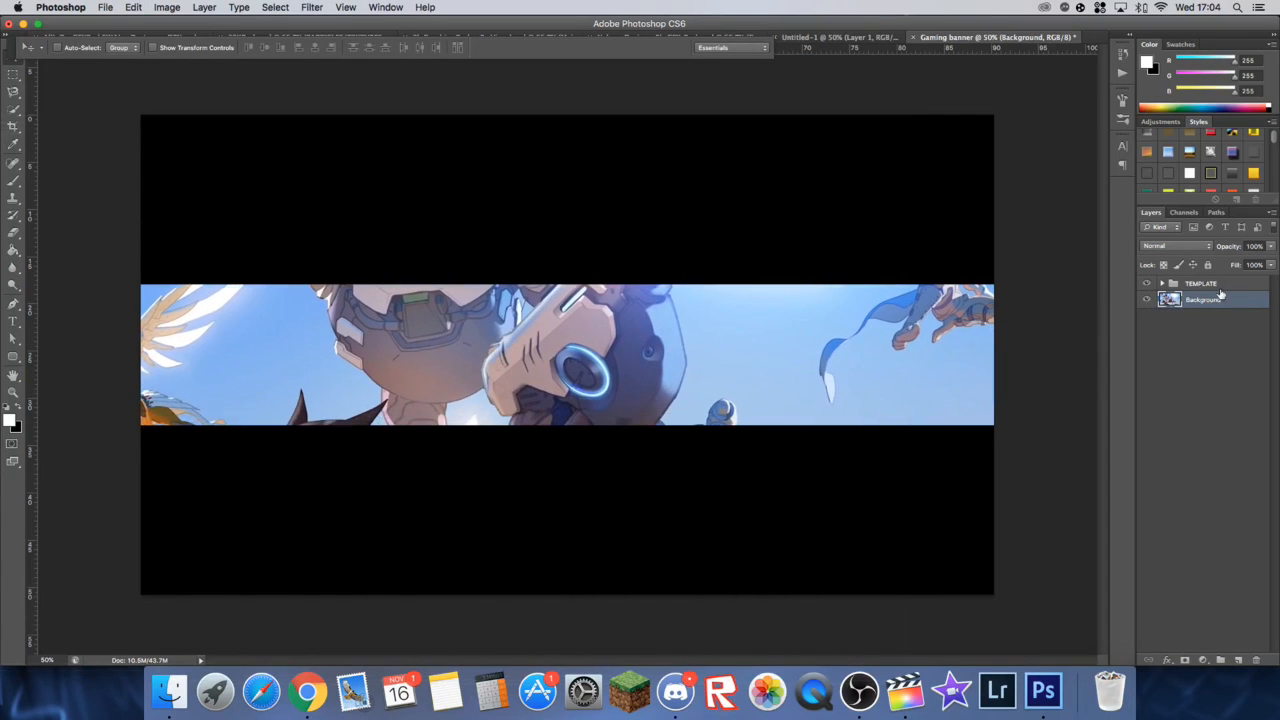
pyautogui.click(1207, 286)
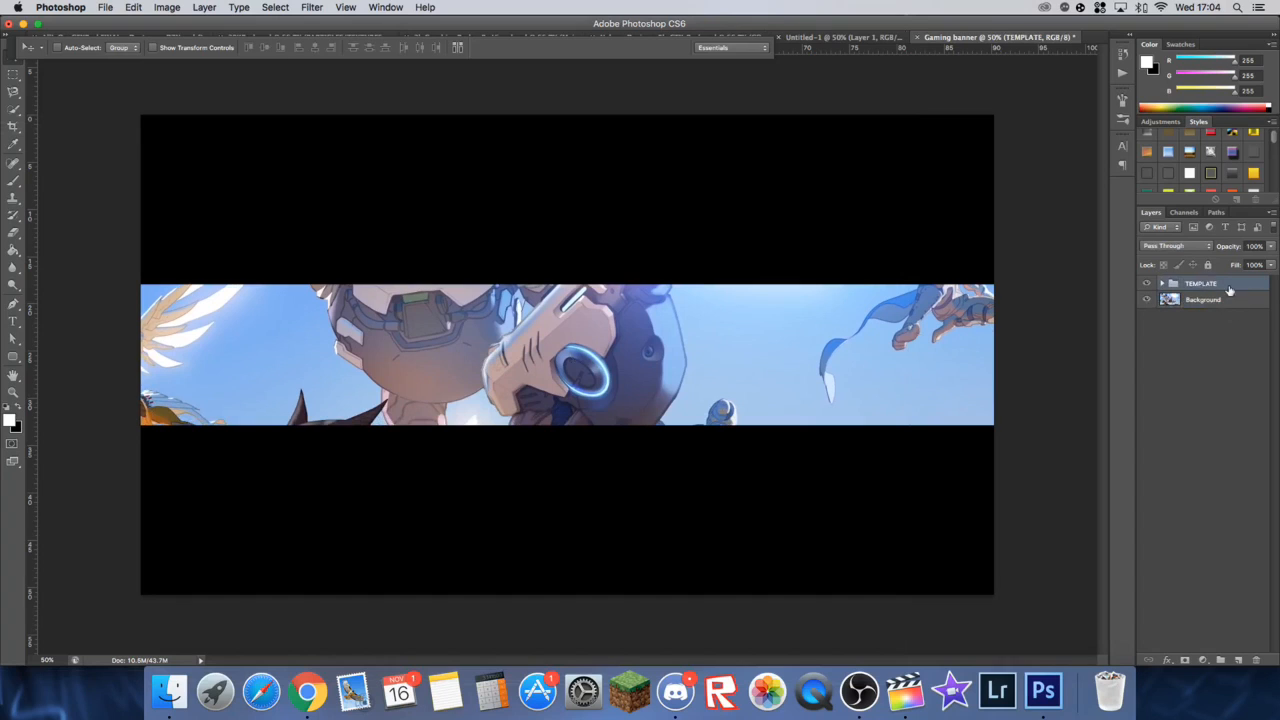
pyautogui.click(1197, 300)
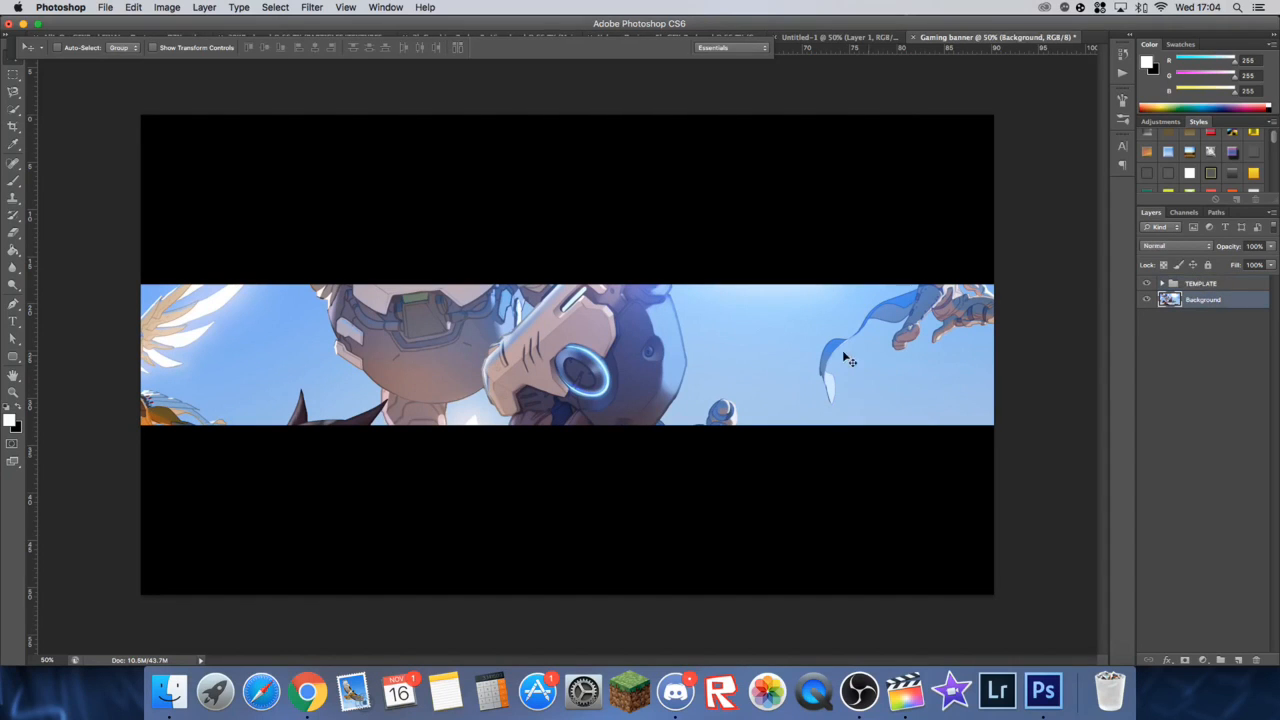
pyautogui.doubleClick(1195, 300)
pyautogui.click(1171, 302)
pyautogui.moveTo(1181, 302); pyautogui.dragTo(1181, 281)
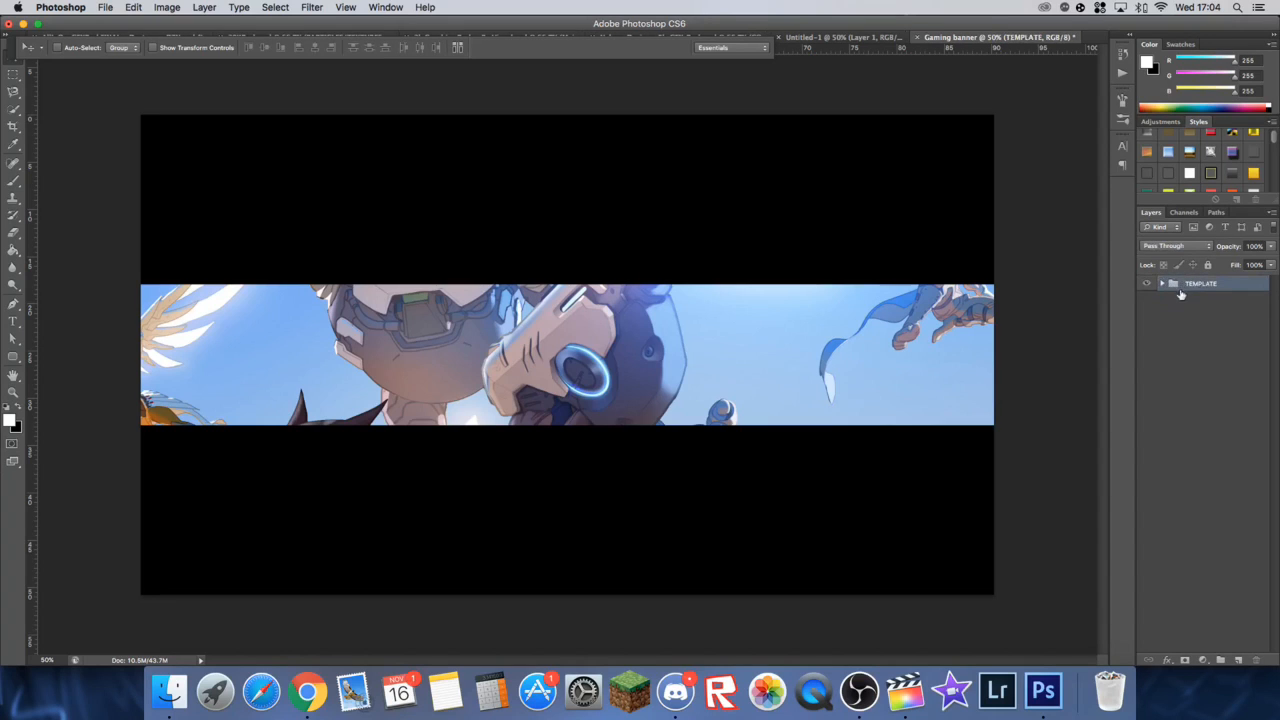
pyautogui.click(1162, 284)
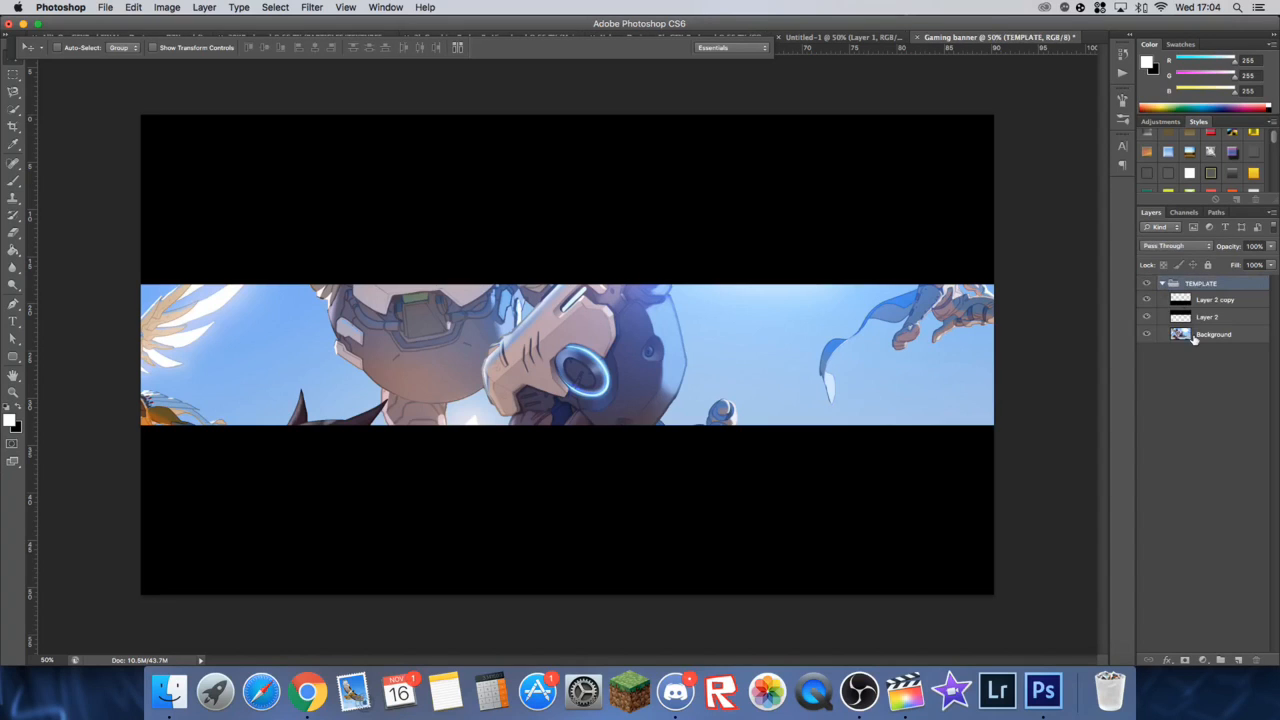
pyautogui.click(1198, 338)
pyautogui.rightClick(1204, 340)
pyautogui.click(1216, 324)
pyautogui.moveTo(1192, 338); pyautogui.dragTo(1188, 362)
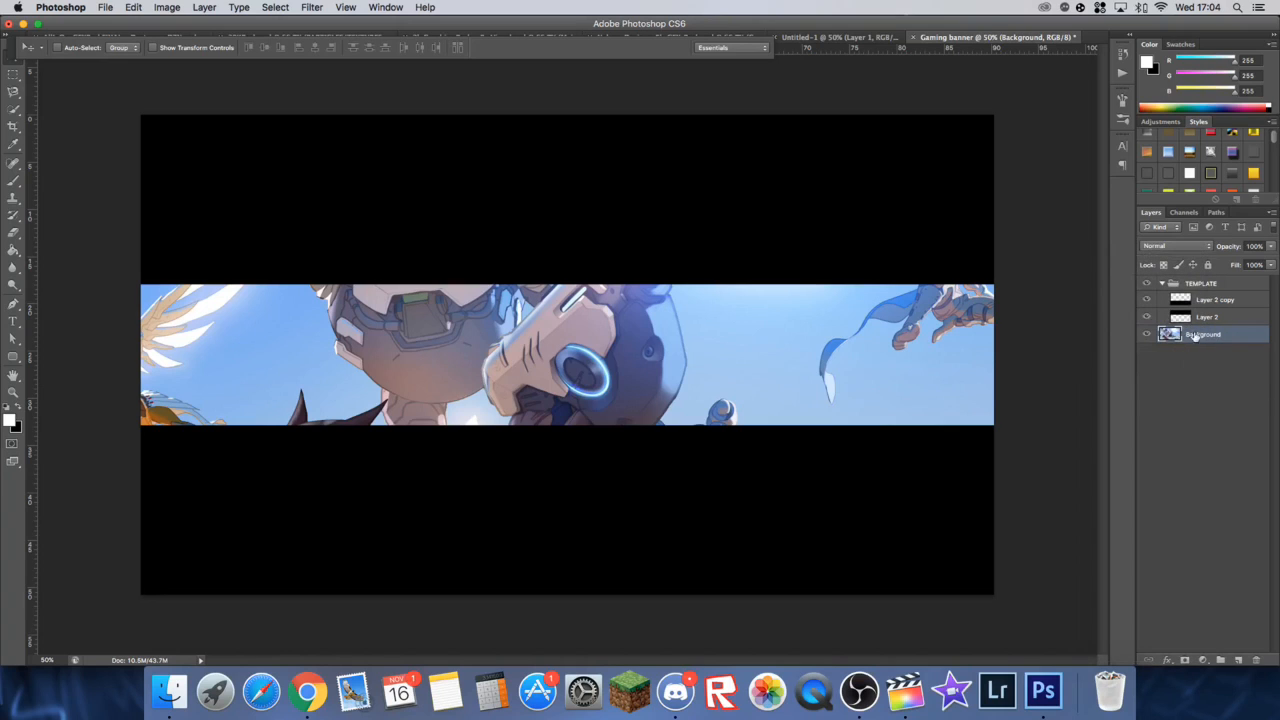
pyautogui.click(1166, 284)
# Step: Scale the Overwatch image down to about 43% and position it over the left half of the central band
pyautogui.moveTo(632, 405); pyautogui.dragTo(482, 405)
pyautogui.hotkey('ctrl', 't')
pyautogui.moveTo(1080, 112); pyautogui.dragTo(674, 277)
pyautogui.moveTo(572, 392); pyautogui.dragTo(481, 251)
pyautogui.click(677, 47)
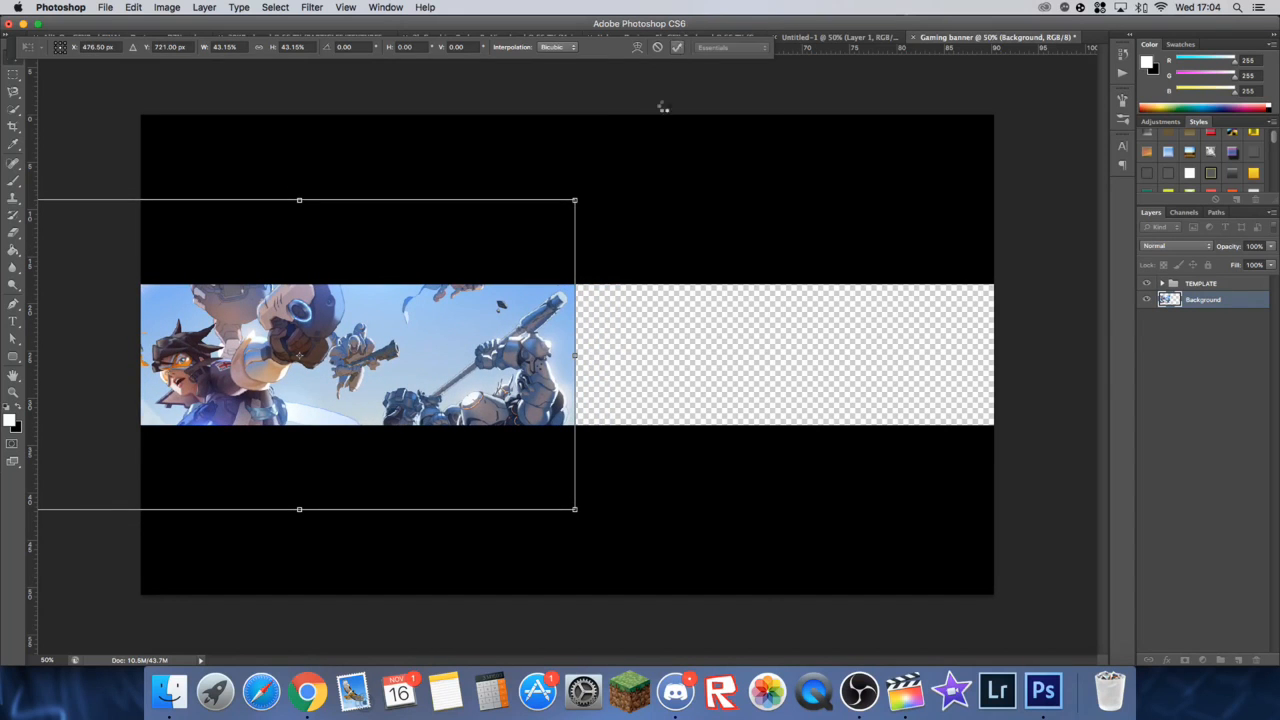
# Step: Switch to Chrome and search Google Images for "fifa 17 wallpaper"
pyautogui.click(307, 690)
pyautogui.scroll(4, 261, 103)
pyautogui.moveTo(218, 85); pyautogui.dragTo(70, 64)
pyautogui.write('Fifa')
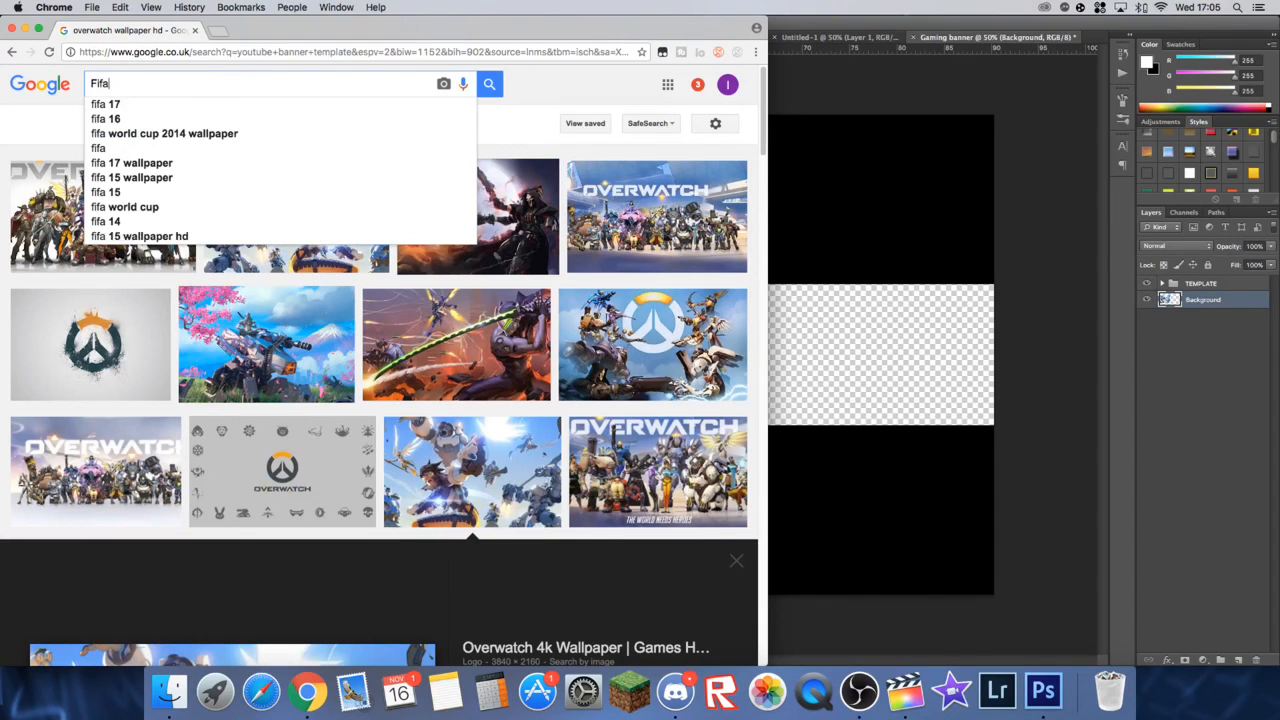
pyautogui.write(' 16')
pyautogui.press('BackSpace')
pyautogui.write('7 ')
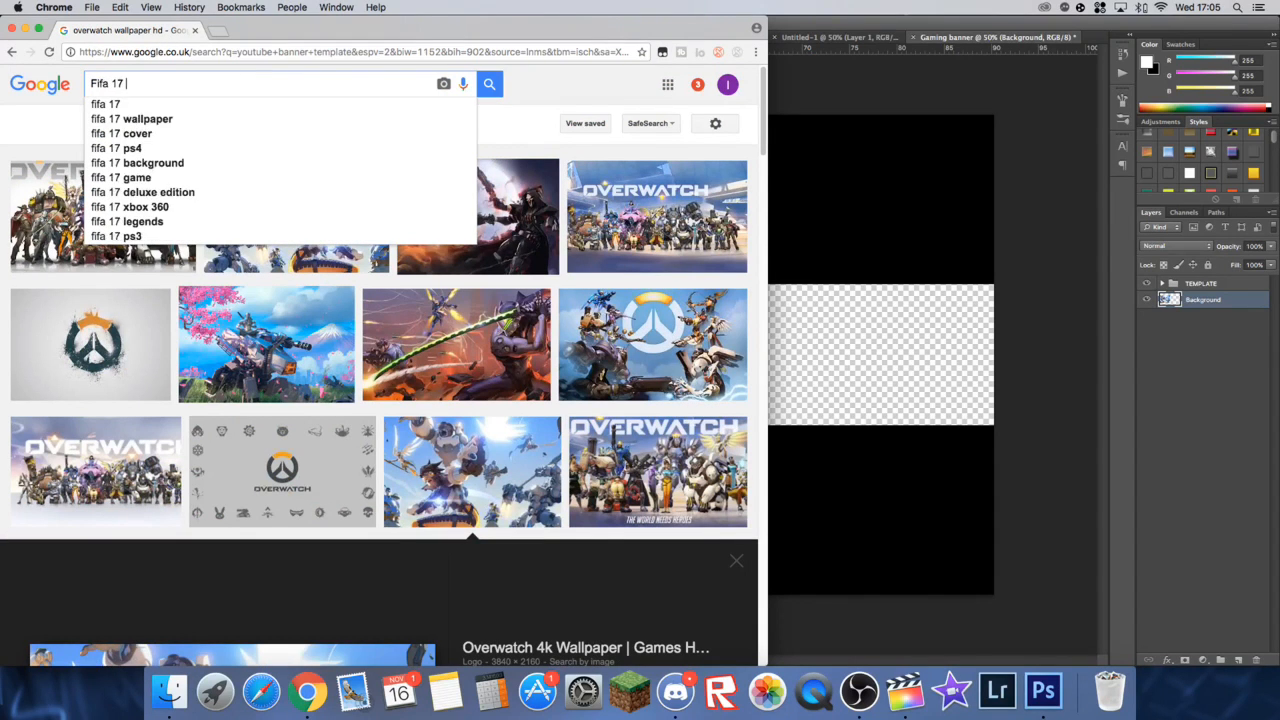
pyautogui.write('wallapa')
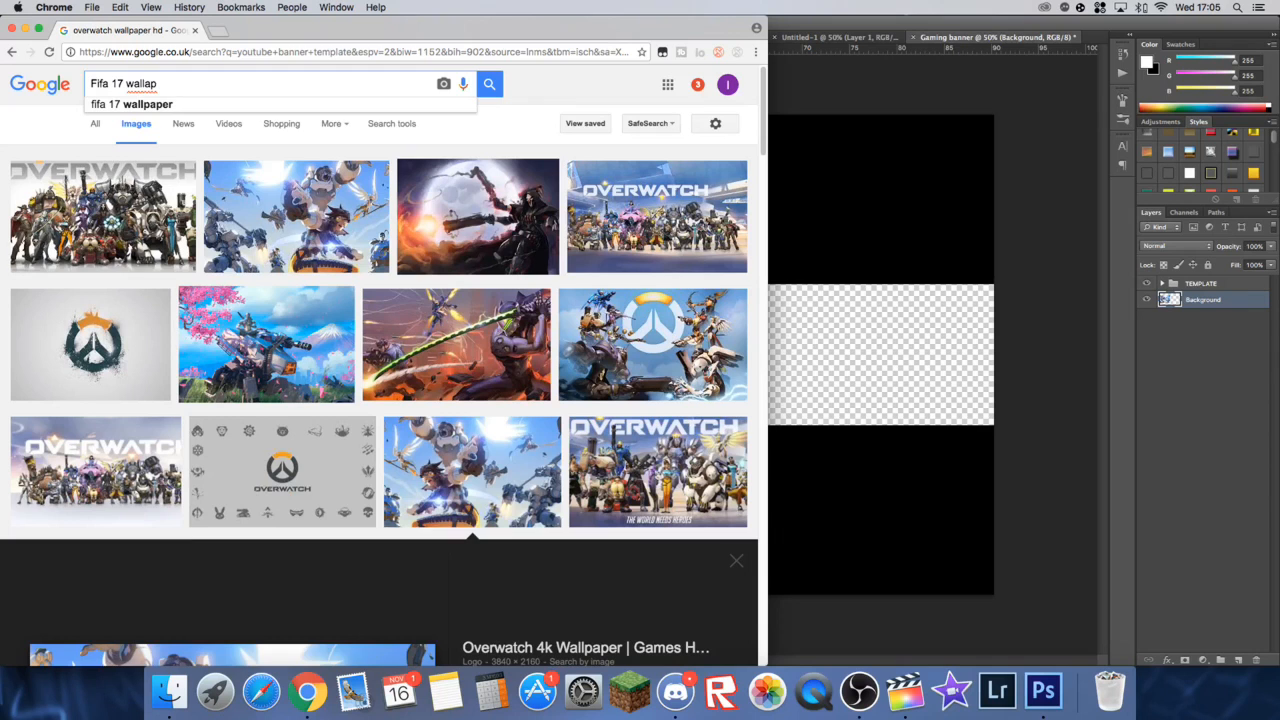
pyautogui.press('Down')
pyautogui.press('Return')
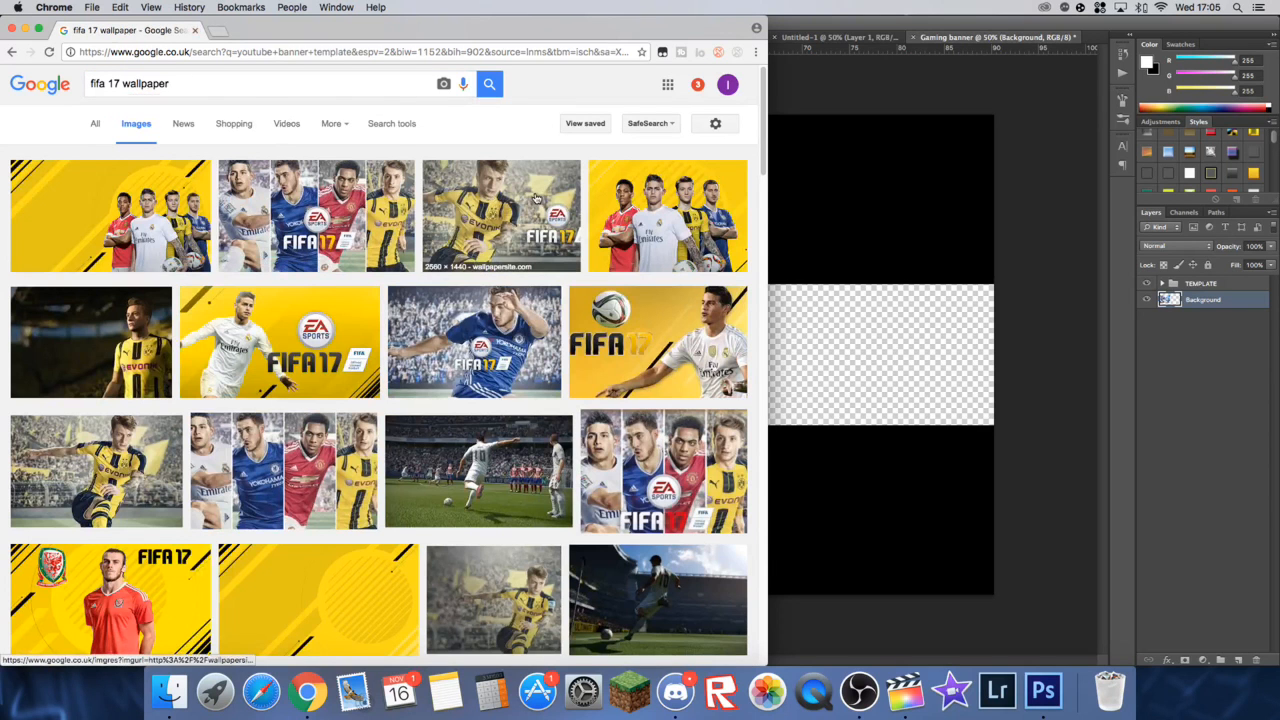
# Step: Open the 3840 × 2160 FIFA 17 free-kick wallpaper, try to copy it into the Photoshop banner, and delete the wrongly pasted layer
pyautogui.click(498, 498)
pyautogui.rightClick(235, 467)
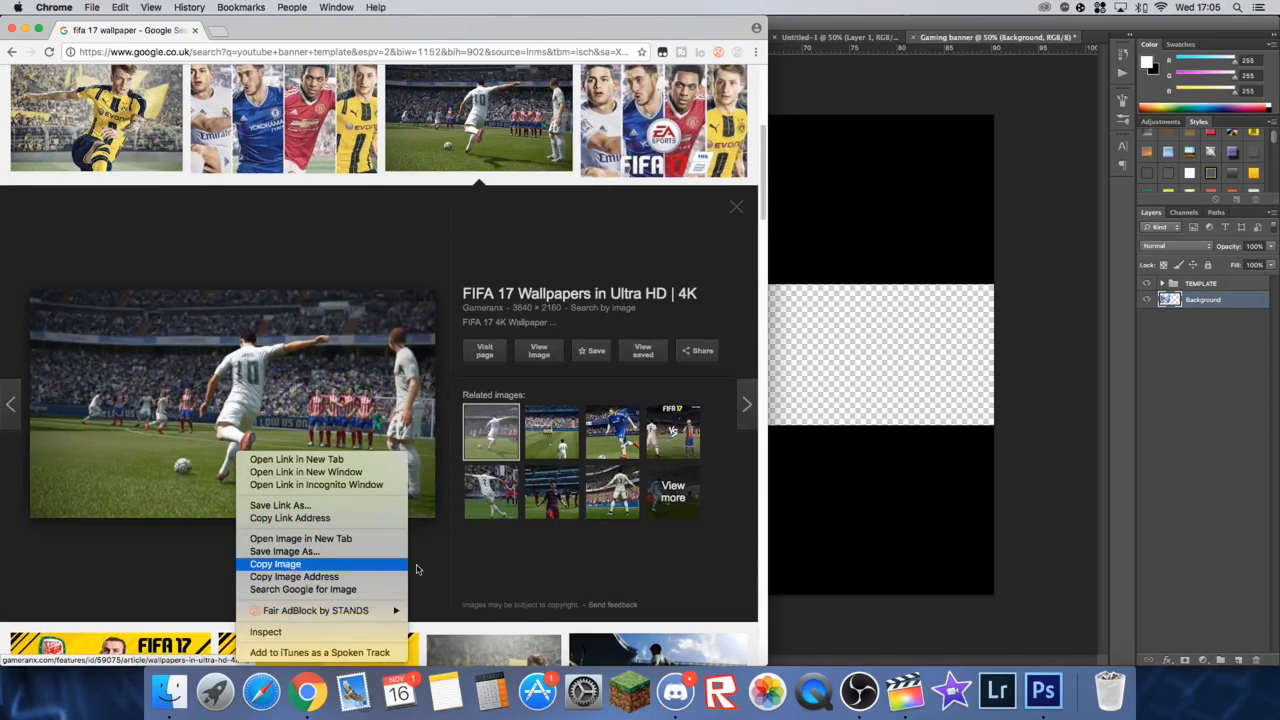
pyautogui.click(320, 565)
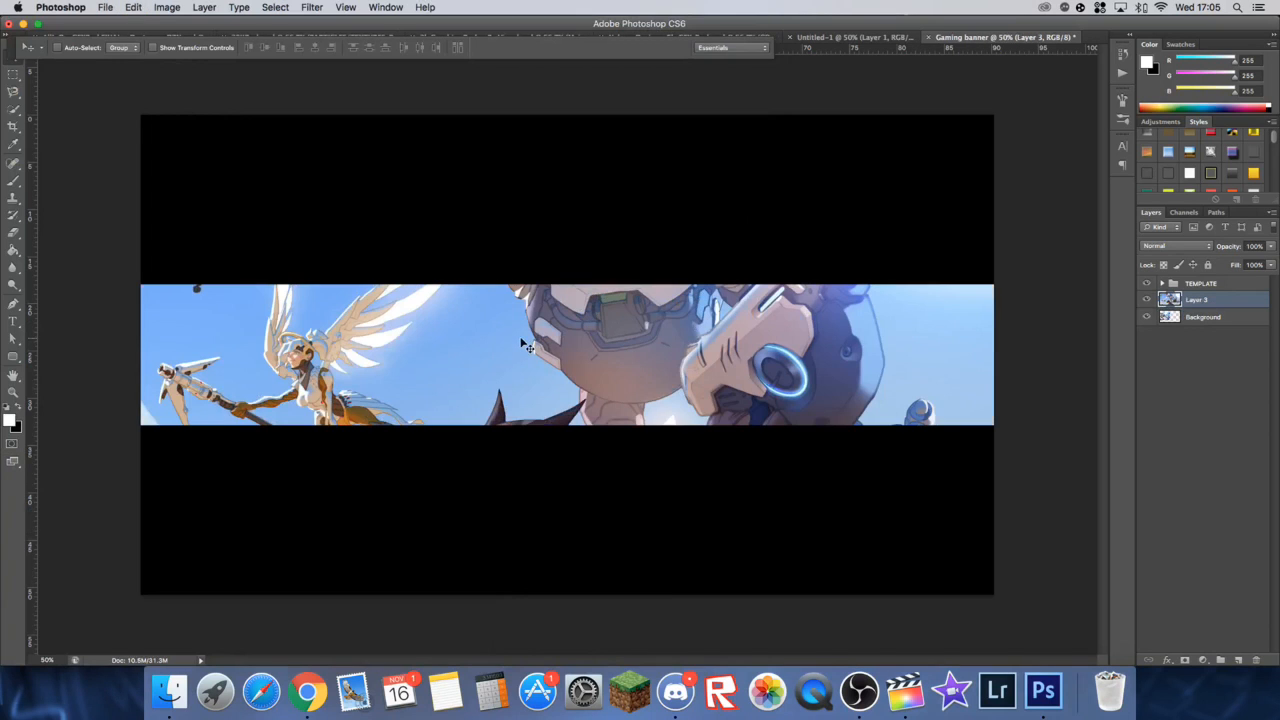
pyautogui.press('BackSpace')
# Step: Copy the FIFA 17 free-kick image from Chrome again and paste it as a new layer in the Photoshop banner
pyautogui.click(308, 690)
pyautogui.rightClick(298, 374)
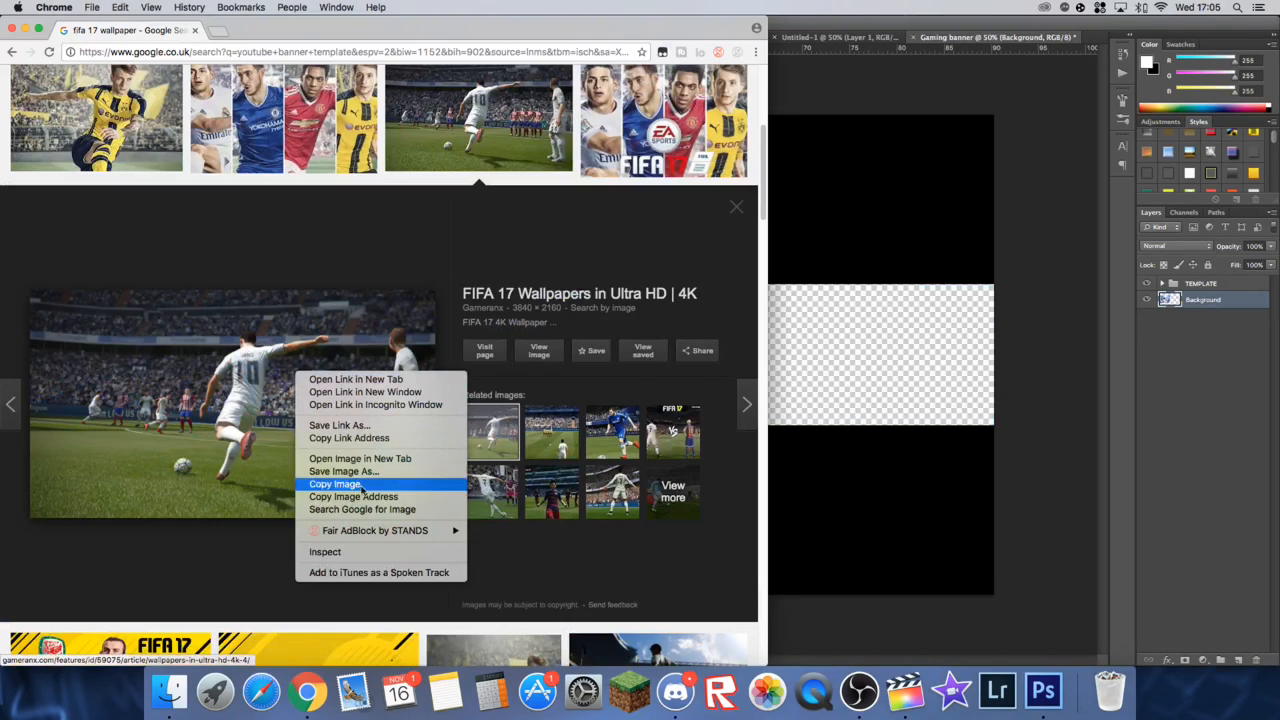
pyautogui.click(368, 484)
pyautogui.click(920, 491)
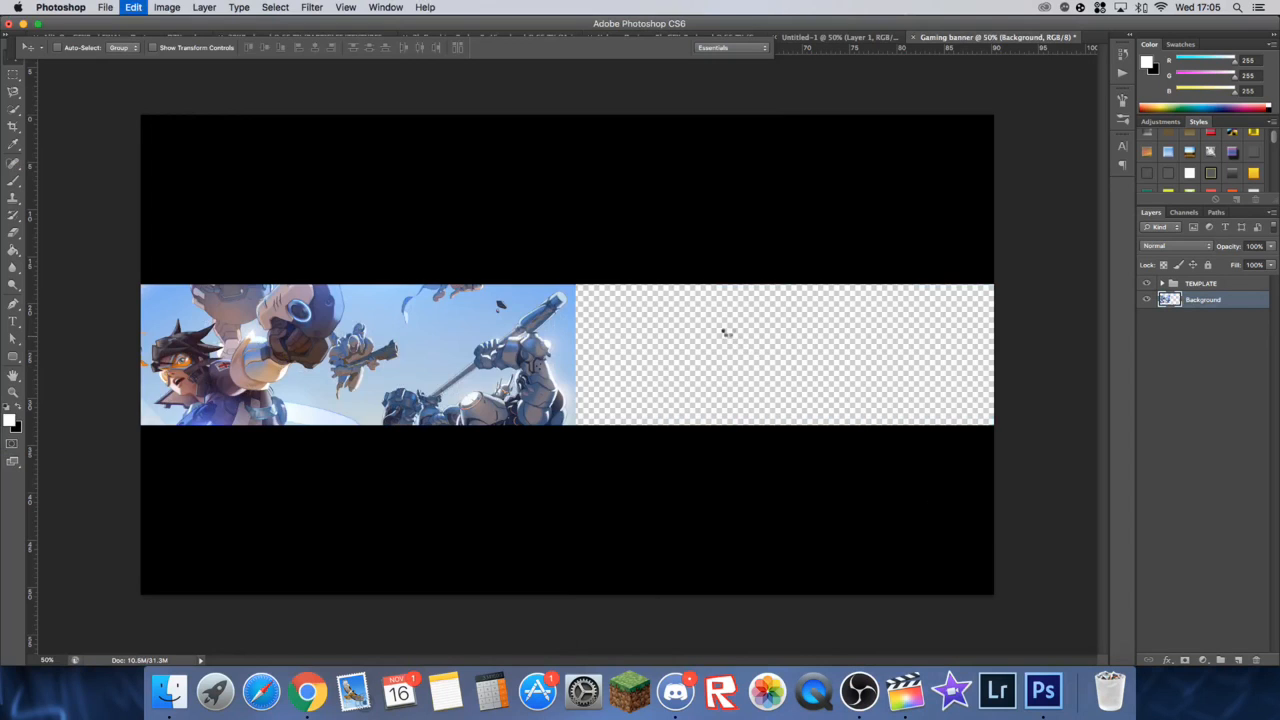
pyautogui.press('super+v')
# Step: Scale the pasted FIFA image down and position it across the middle and right of the central band
pyautogui.press('super+t')
pyautogui.moveTo(143, 115); pyautogui.dragTo(516, 327)
pyautogui.moveTo(490, 382); pyautogui.dragTo(502, 389)
pyautogui.moveTo(632, 408); pyautogui.dragTo(472, 308)
pyautogui.click(679, 47)
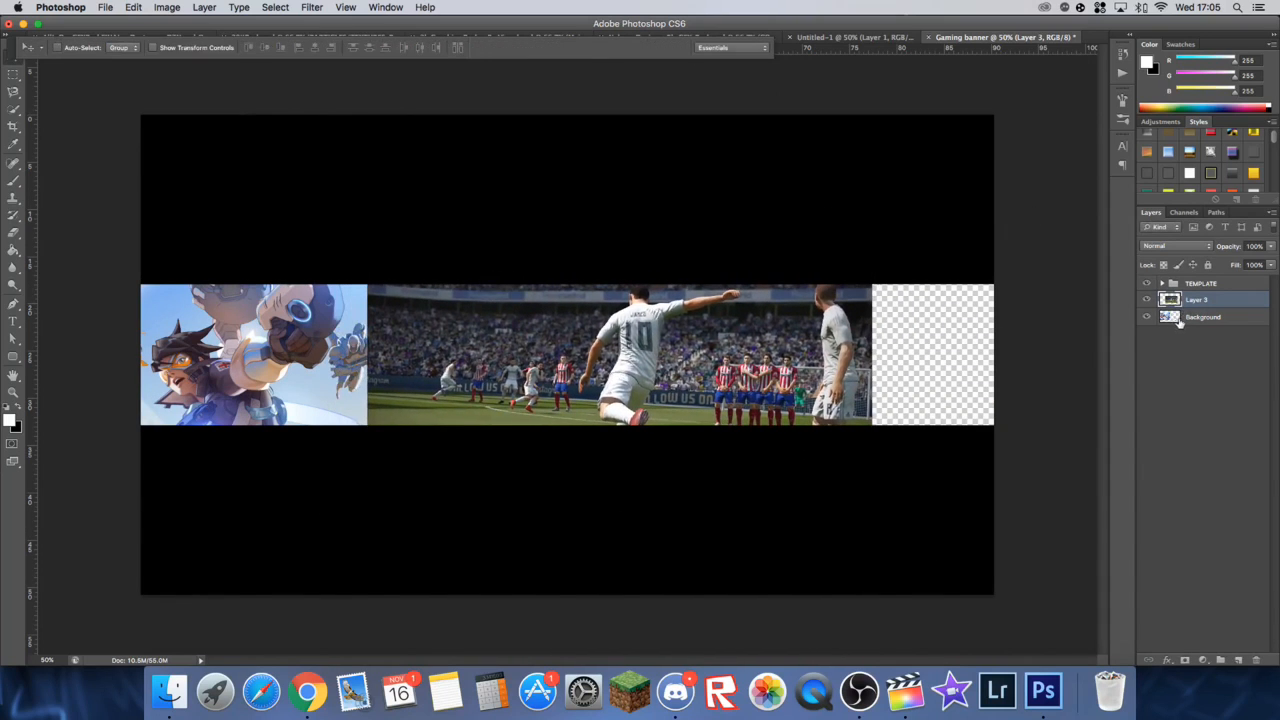
# Step: Rename the Background layer "OVerwatch" and the pasted football layer "Fifa"
pyautogui.doubleClick(1205, 316)
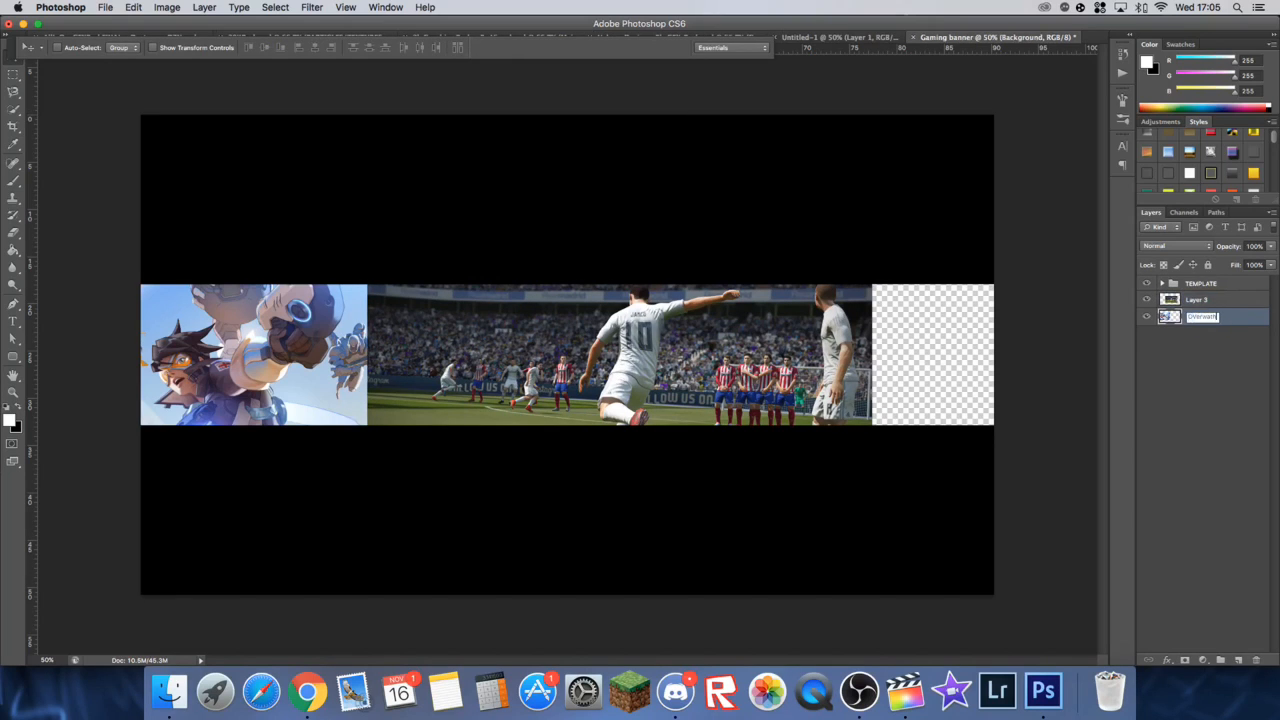
pyautogui.press('Return')
pyautogui.doubleClick(1207, 299)
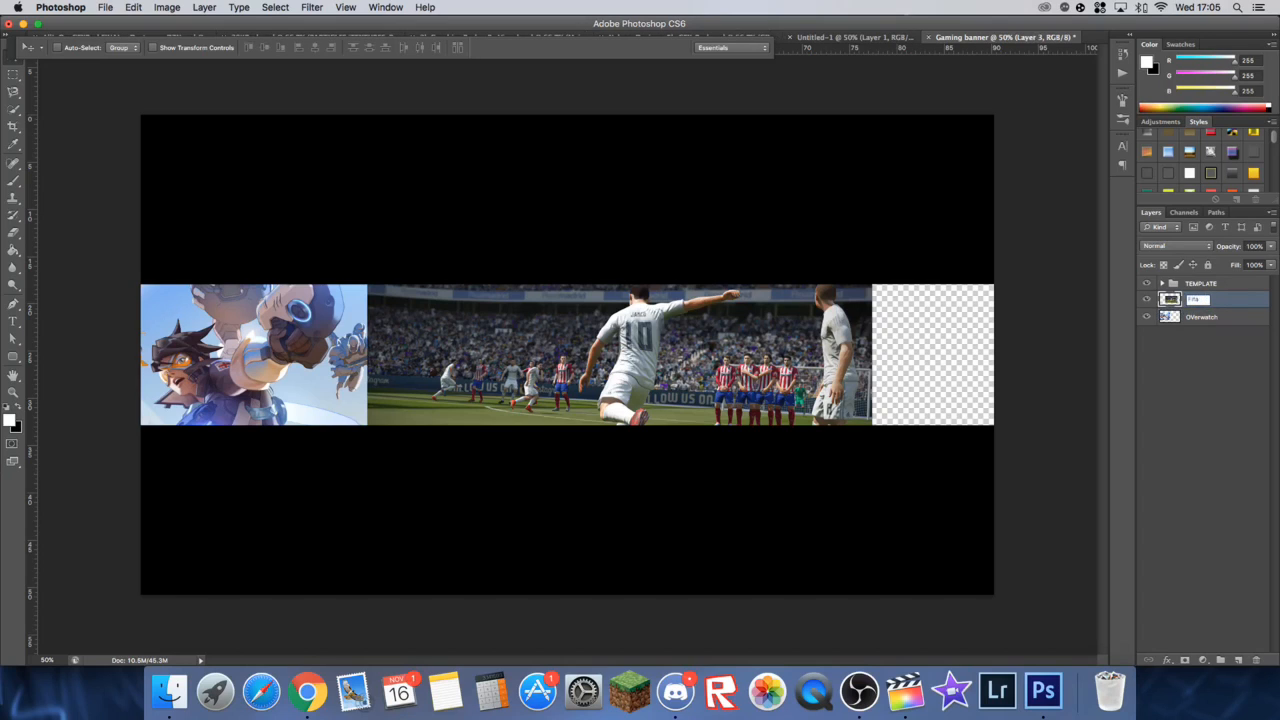
pyautogui.press('Return')
# Step: Move the Fifa layer beneath the OVerwatch layer and shift both images slightly to the left
pyautogui.moveTo(1180, 300); pyautogui.dragTo(1176, 320)
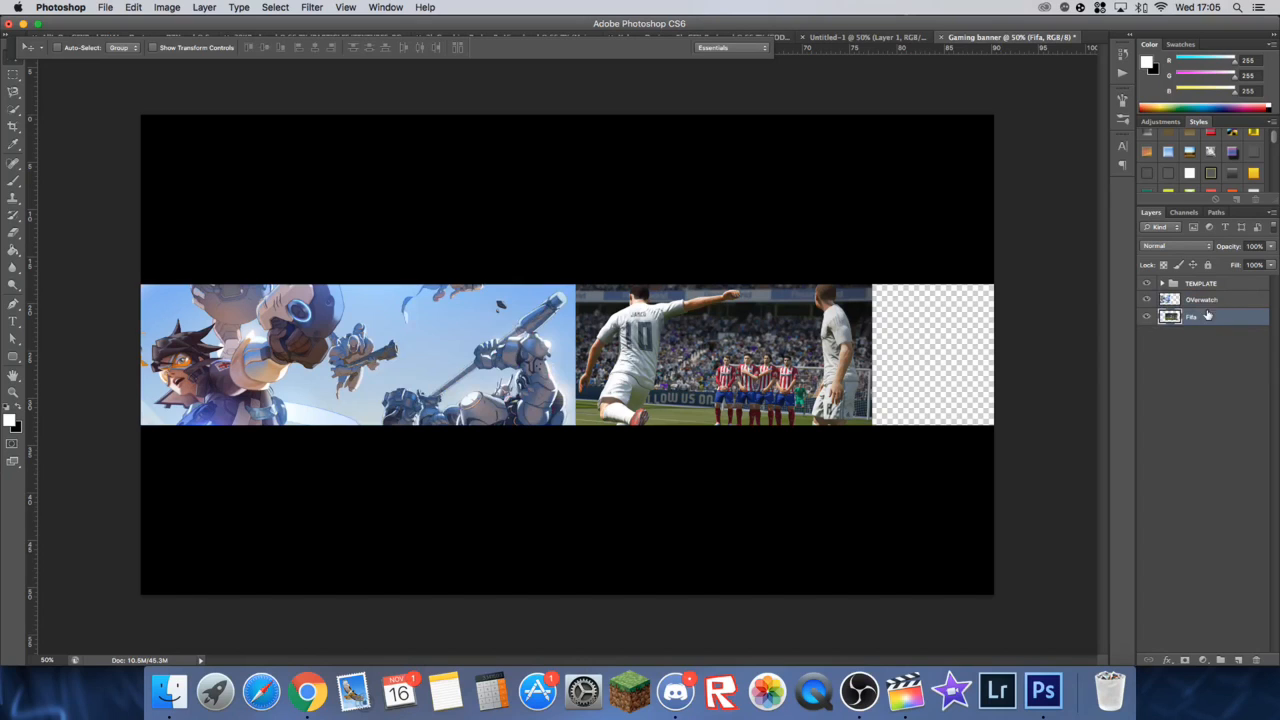
pyautogui.moveTo(730, 396); pyautogui.dragTo(714, 394)
pyautogui.click(1204, 298)
pyautogui.moveTo(498, 318); pyautogui.dragTo(490, 318)
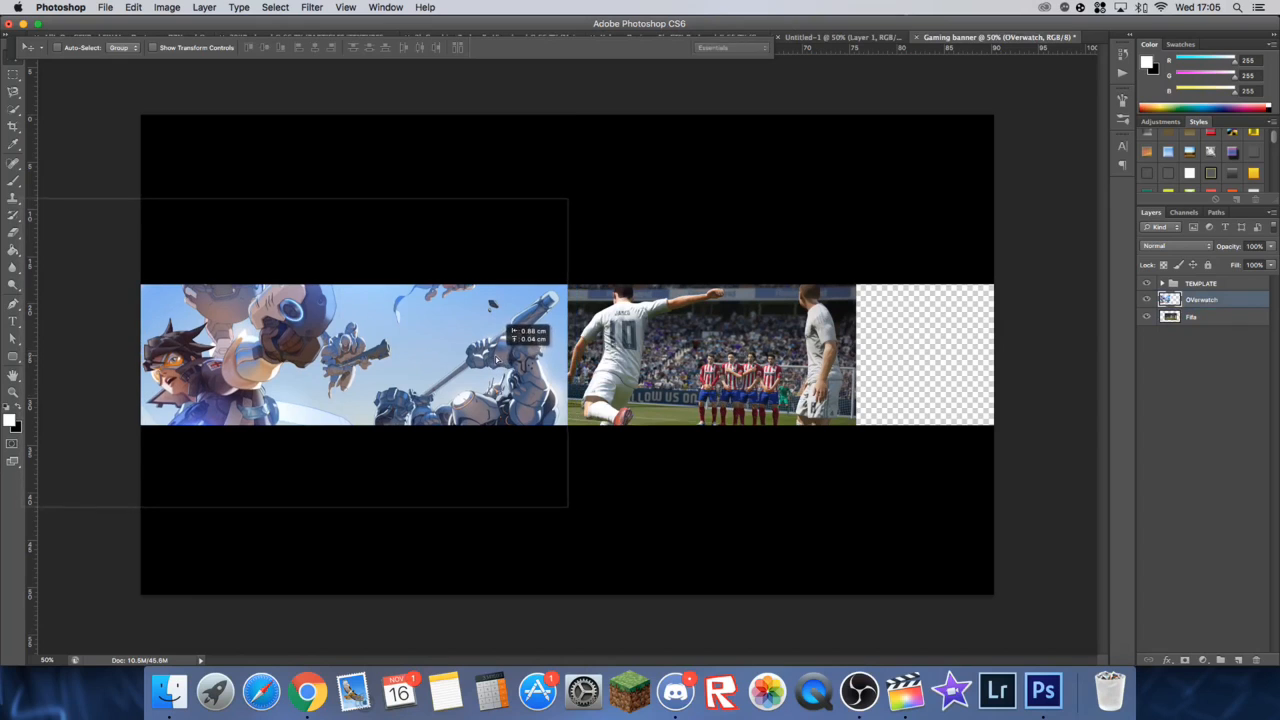
# Step: Erase the right part of the OVerwatch image with a soft round 332 px eraser at 0% hardness to blend it into the Fifa image
pyautogui.click(13, 233)
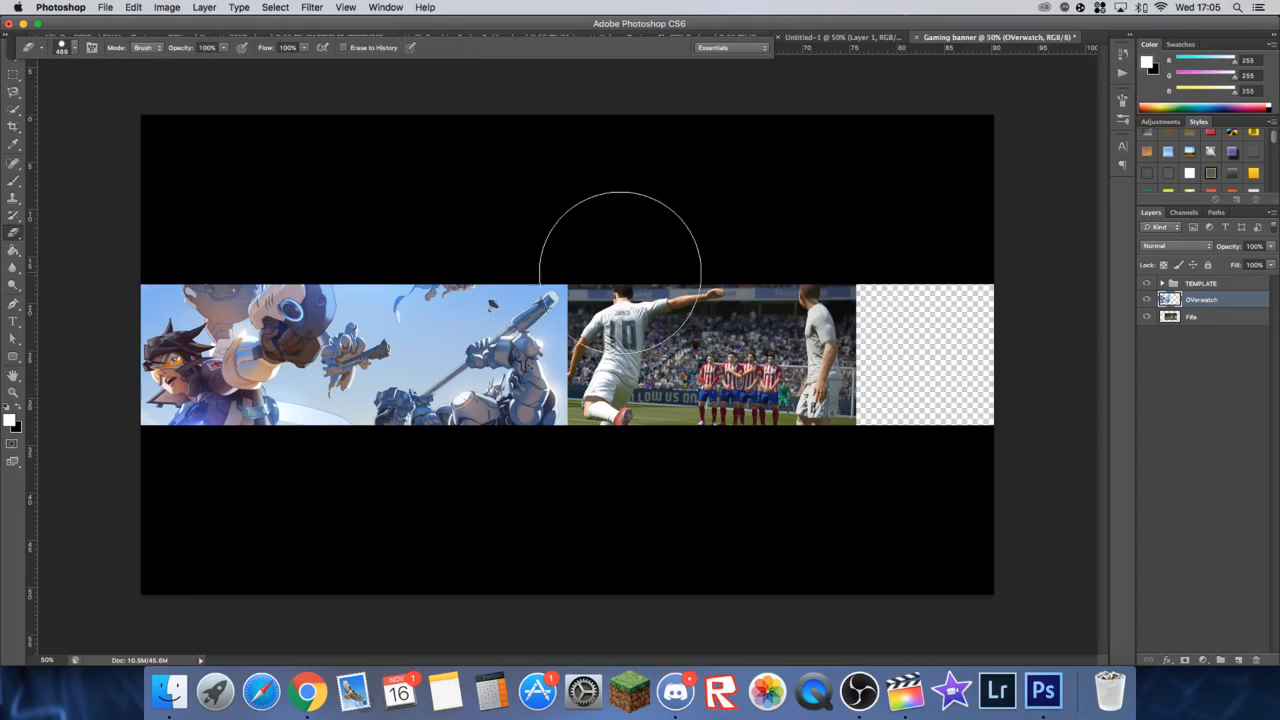
pyautogui.click(72, 50)
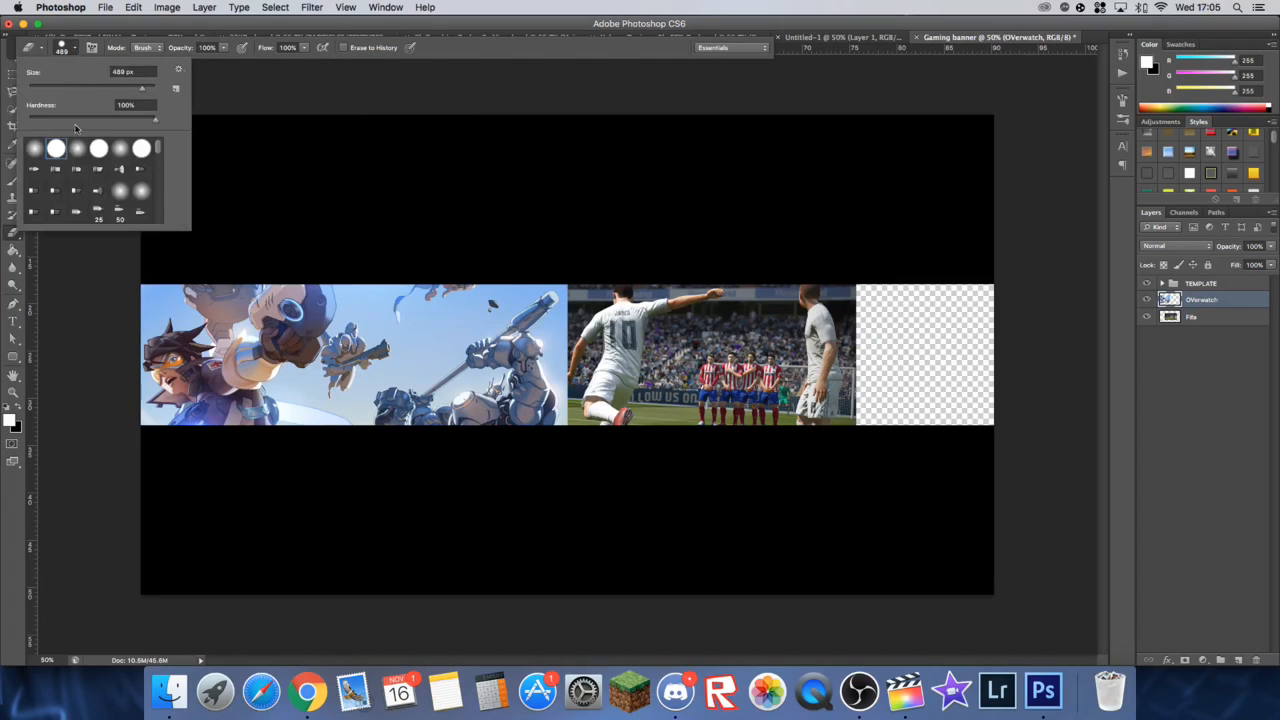
pyautogui.click(32, 150)
pyautogui.moveTo(139, 85); pyautogui.dragTo(135, 91)
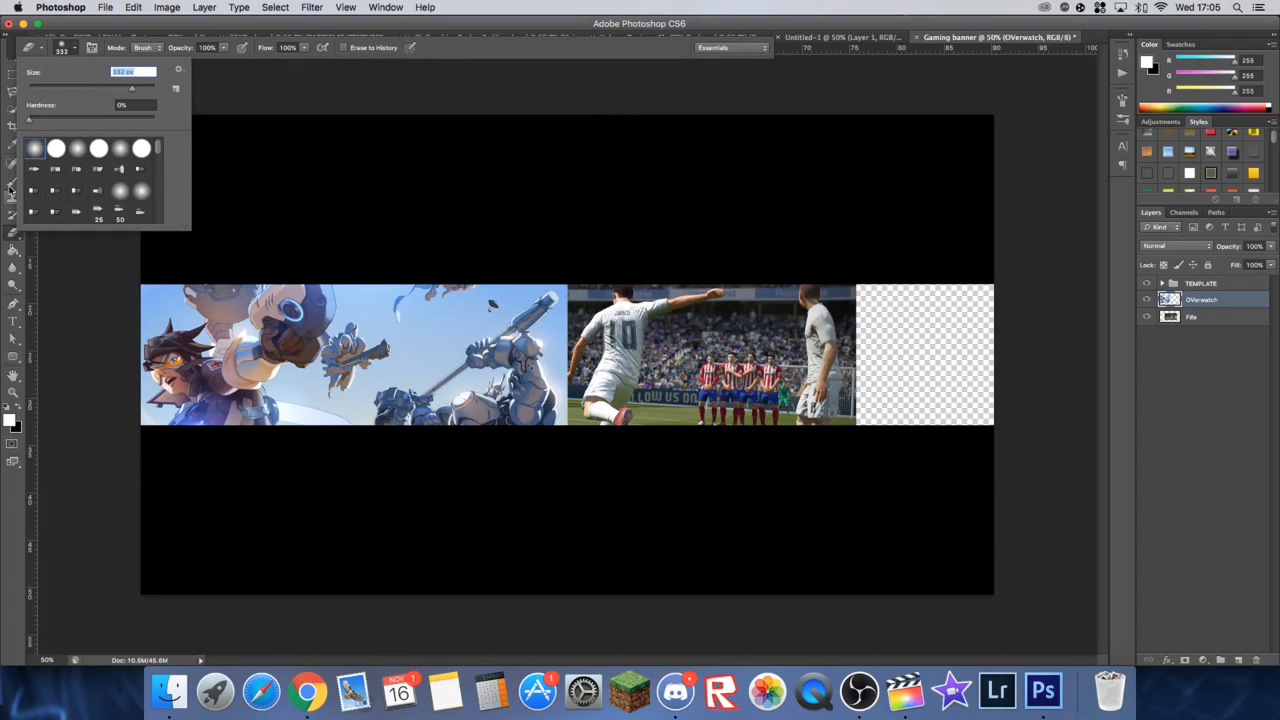
pyautogui.click(10, 232)
pyautogui.moveTo(563, 266); pyautogui.dragTo(585, 395)
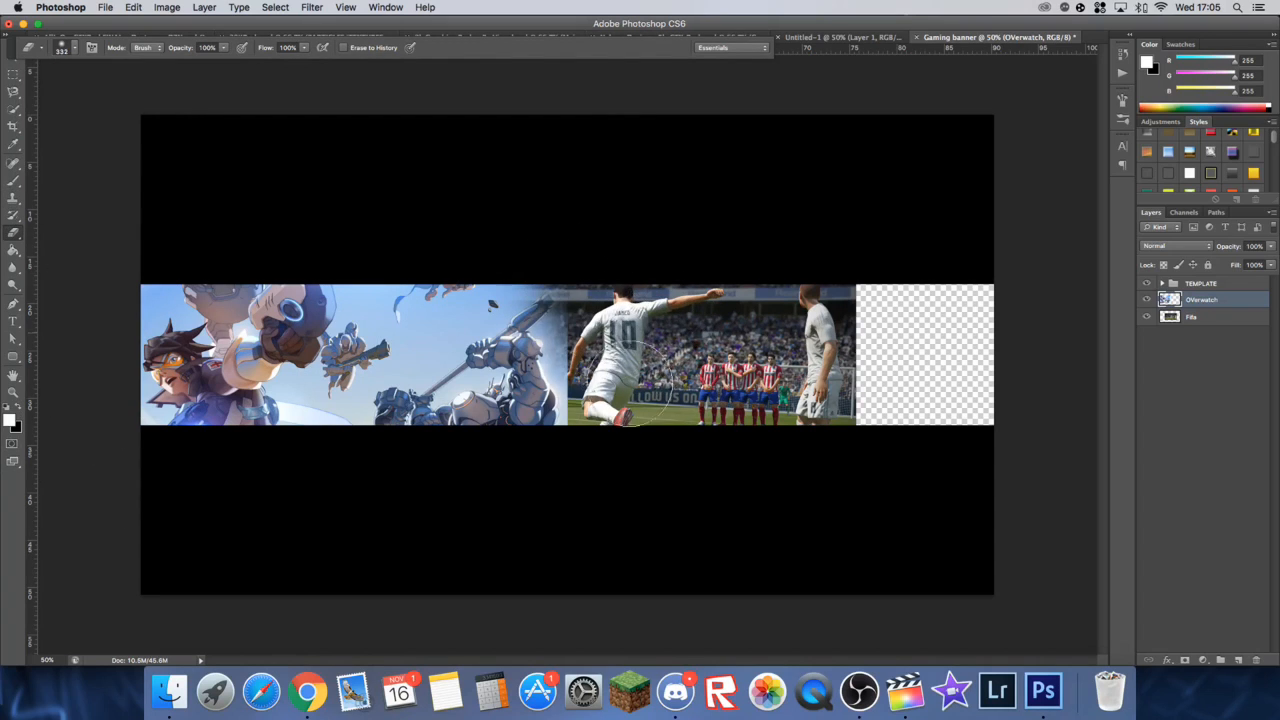
pyautogui.moveTo(600, 350)
pyautogui.mouseDown()
pyautogui.moveTo(520, 229)
pyautogui.moveTo(545, 330)
pyautogui.moveTo(611, 451)
pyautogui.moveTo(463, 237)
pyautogui.moveTo(534, 414)
pyautogui.moveTo(420, 206)
pyautogui.moveTo(494, 380)
pyautogui.mouseUp()
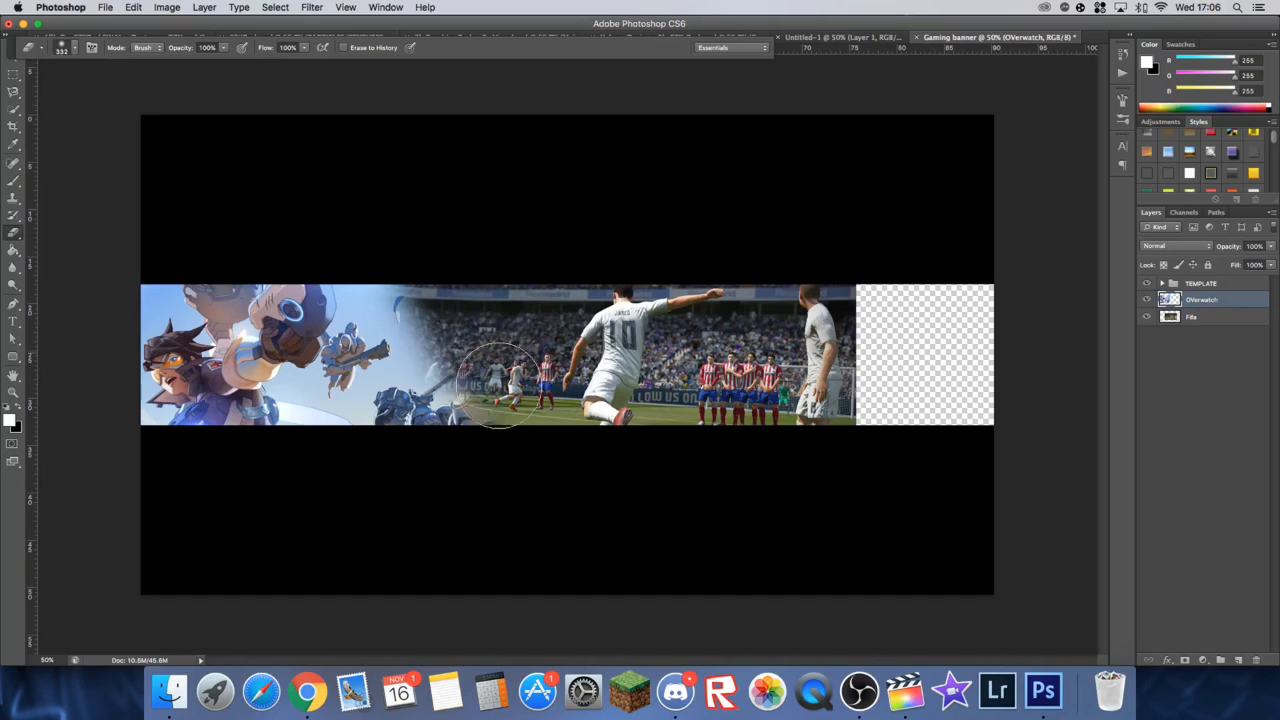
# Step: Move the Fifa image left and the OVerwatch image slightly right within the central band
pyautogui.click(1205, 317)
pyautogui.click(13, 73)
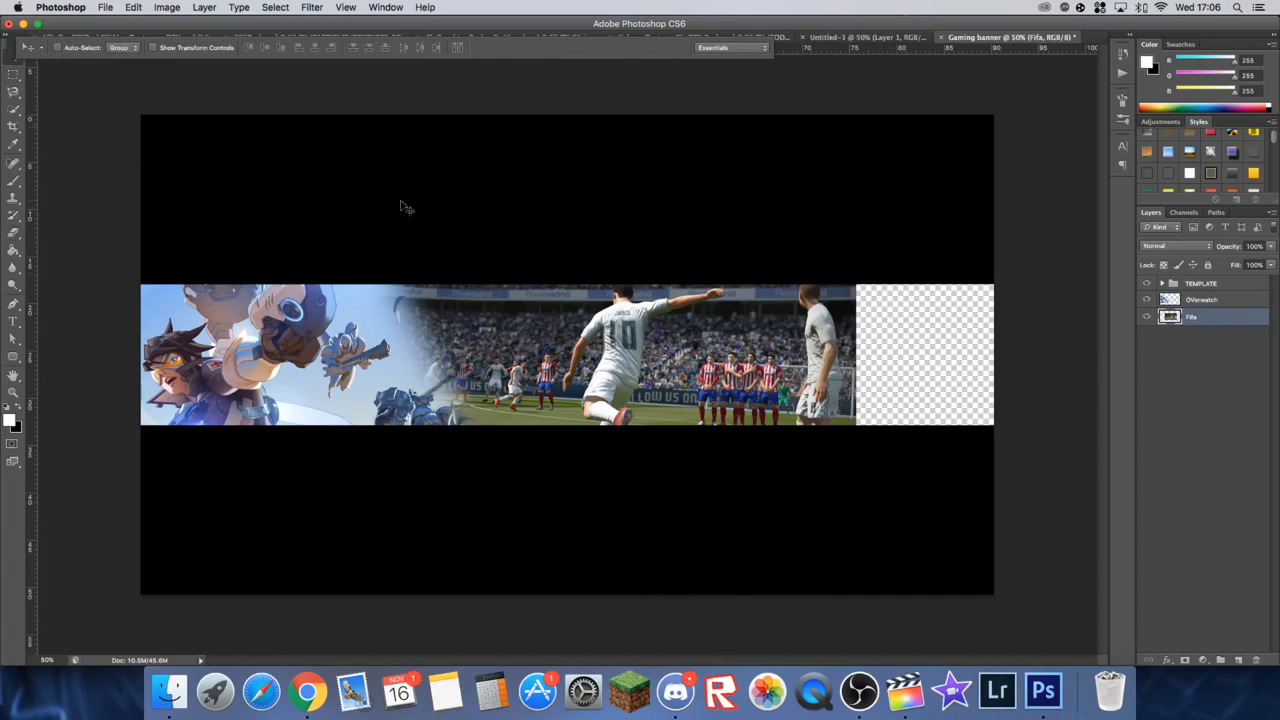
pyautogui.moveTo(750, 352); pyautogui.dragTo(686, 352)
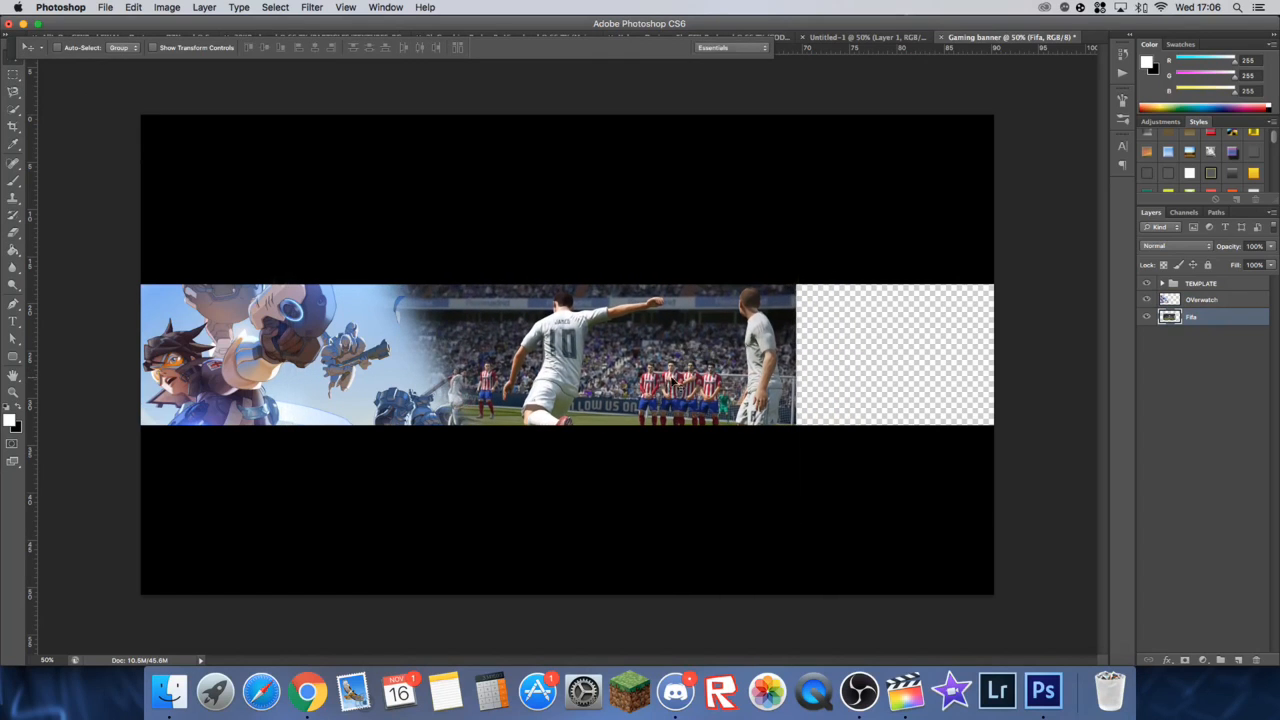
pyautogui.click(1217, 302)
pyautogui.moveTo(352, 392); pyautogui.dragTo(312, 384)
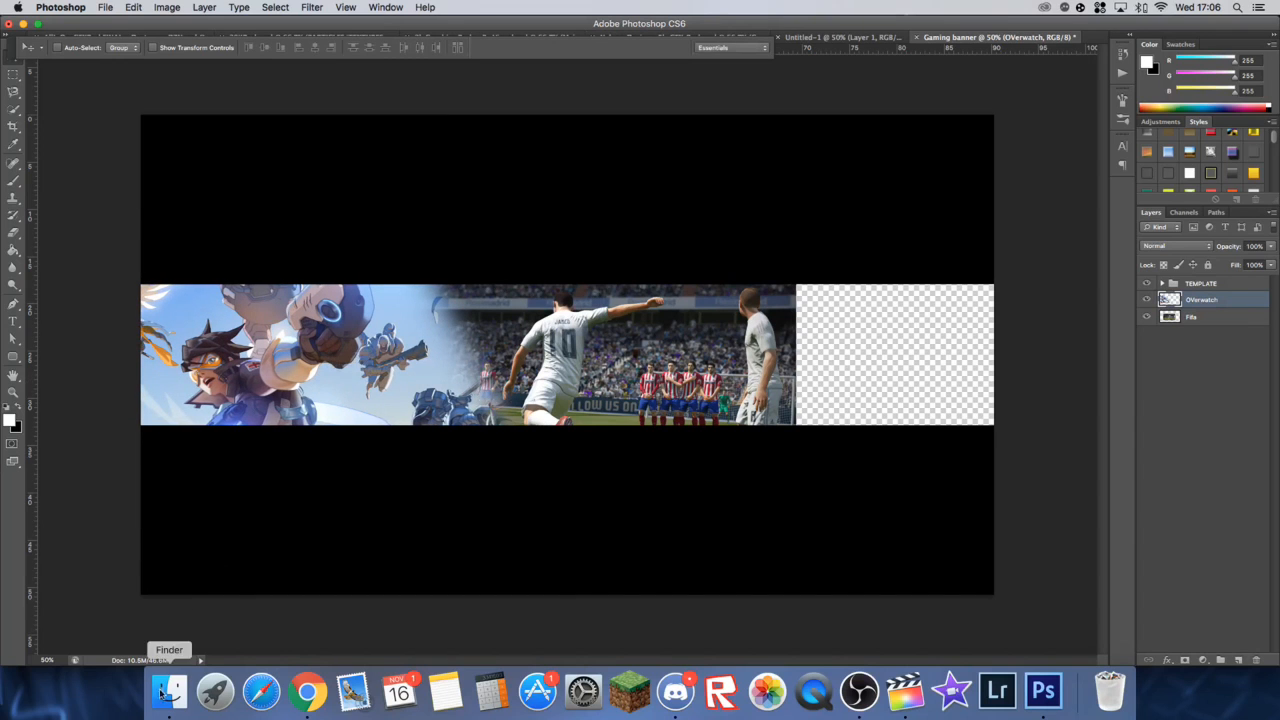
# Step: Switch to Chrome and search Google Images for "cod infinite warfare wallpaper hd"
pyautogui.click(307, 710)
pyautogui.scroll(5, 343, 277)
pyautogui.moveTo(200, 88); pyautogui.dragTo(48, 63)
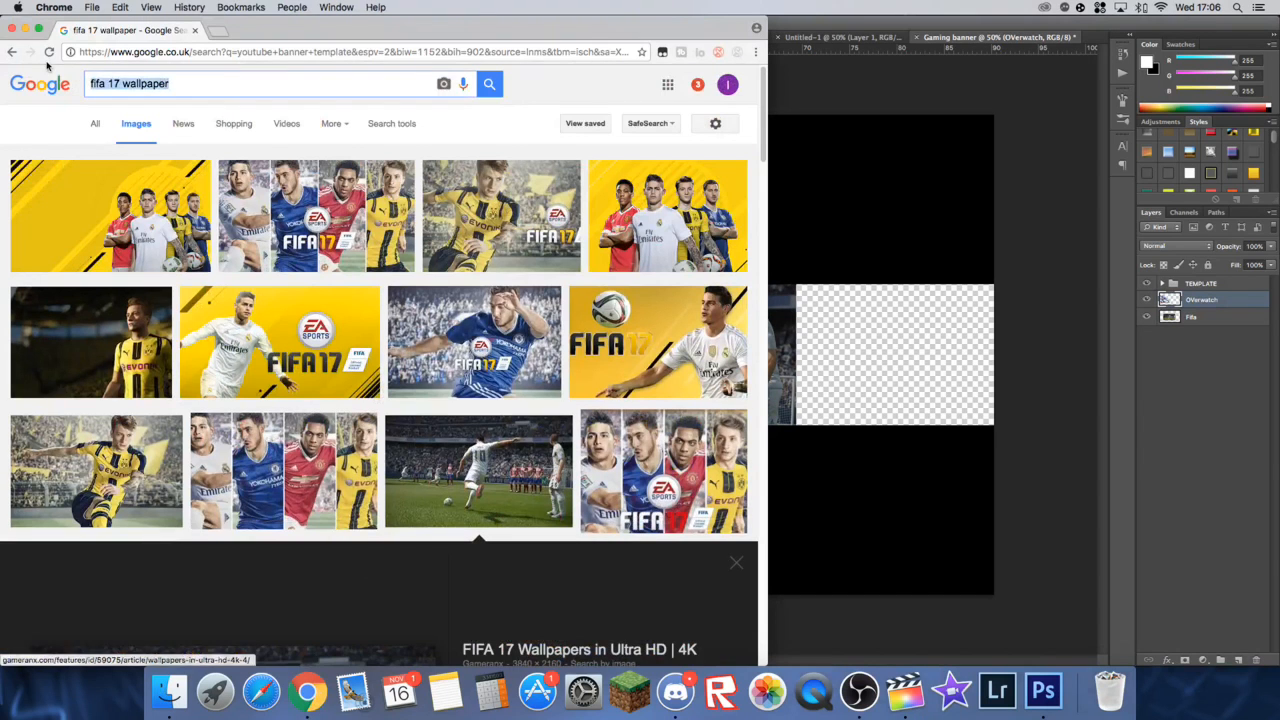
pyautogui.write('Cod 3')
pyautogui.press('BackSpace')
pyautogui.press('Down')
pyautogui.write('wallpape')
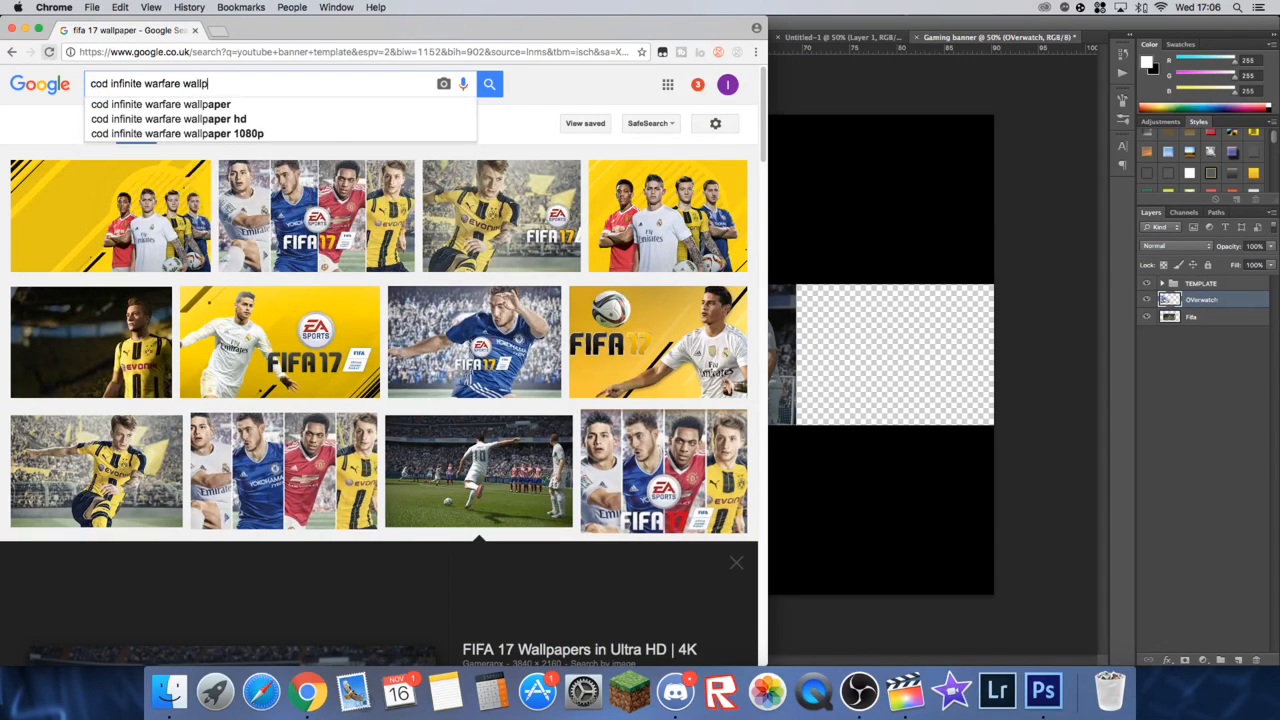
pyautogui.write('r')
pyautogui.press('Down')
pyautogui.press('Down')
pyautogui.press('Return')
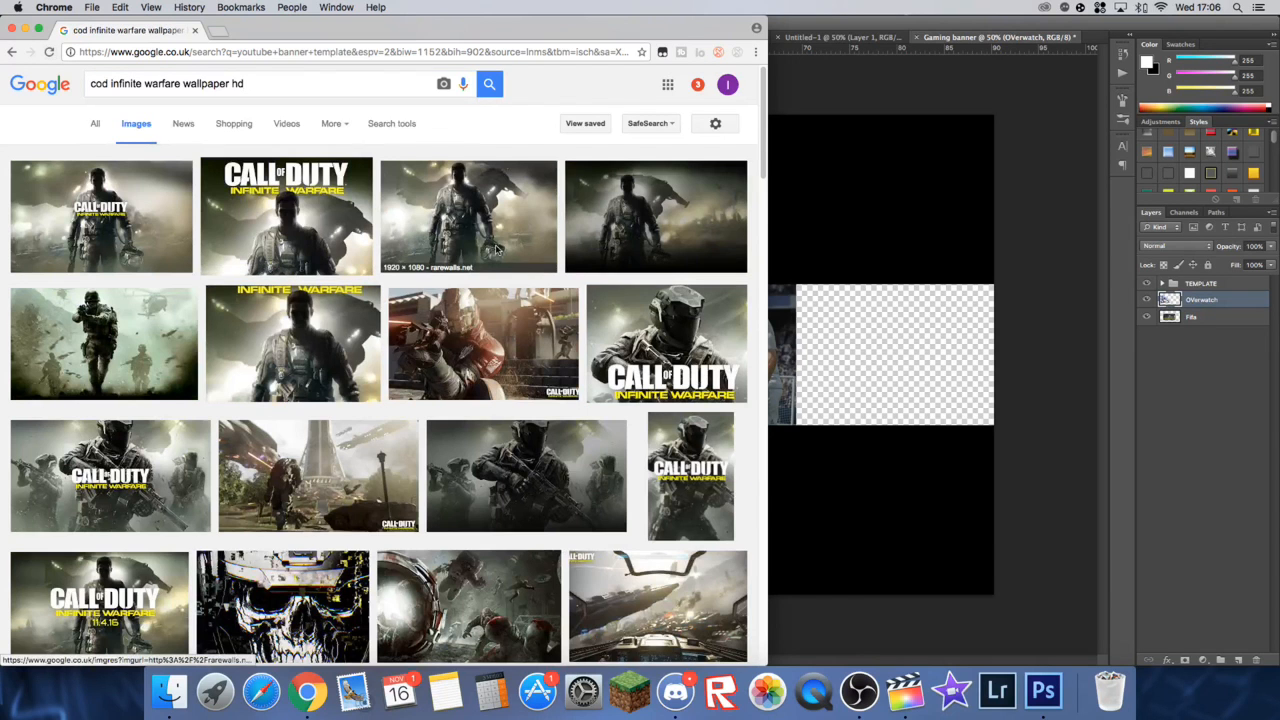
# Step: Copy the 3840 × 2160 Infinite Warfare wallpaper of the red-armoured soldier and paste it into the Gaming banner document in Photoshop
pyautogui.click(485, 350)
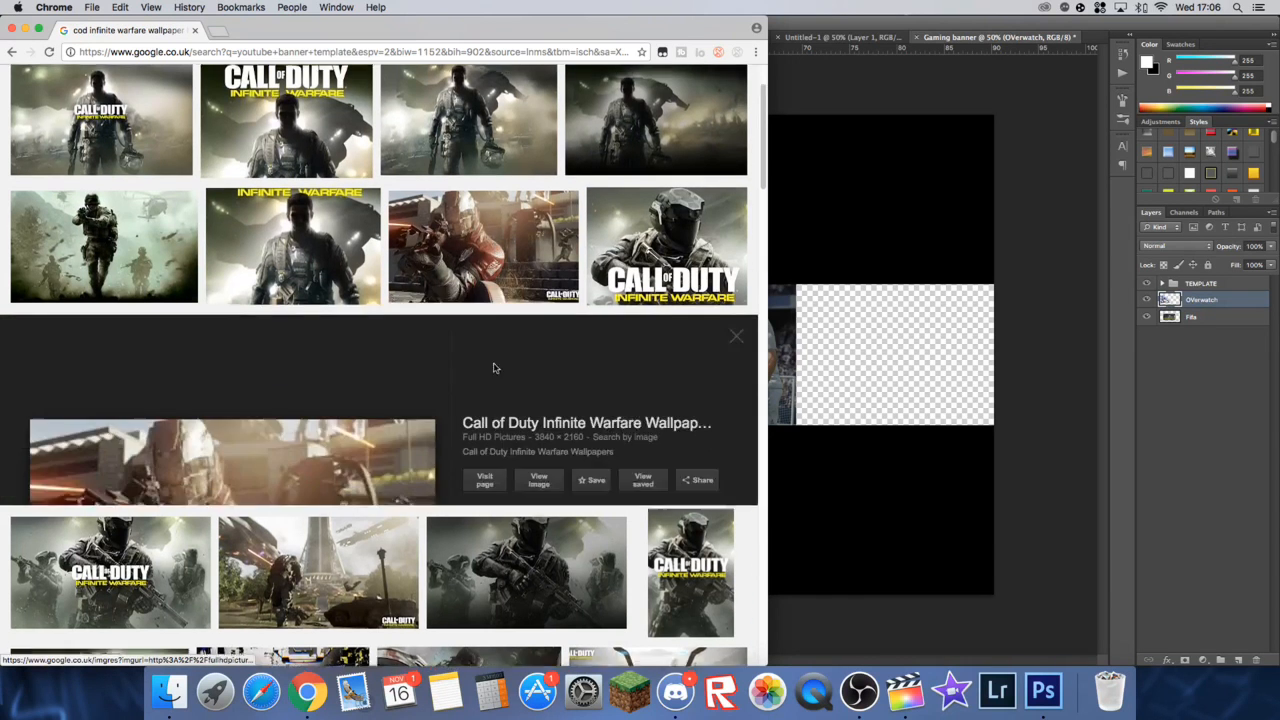
pyautogui.rightClick(266, 445)
pyautogui.click(342, 565)
pyautogui.click(903, 360)
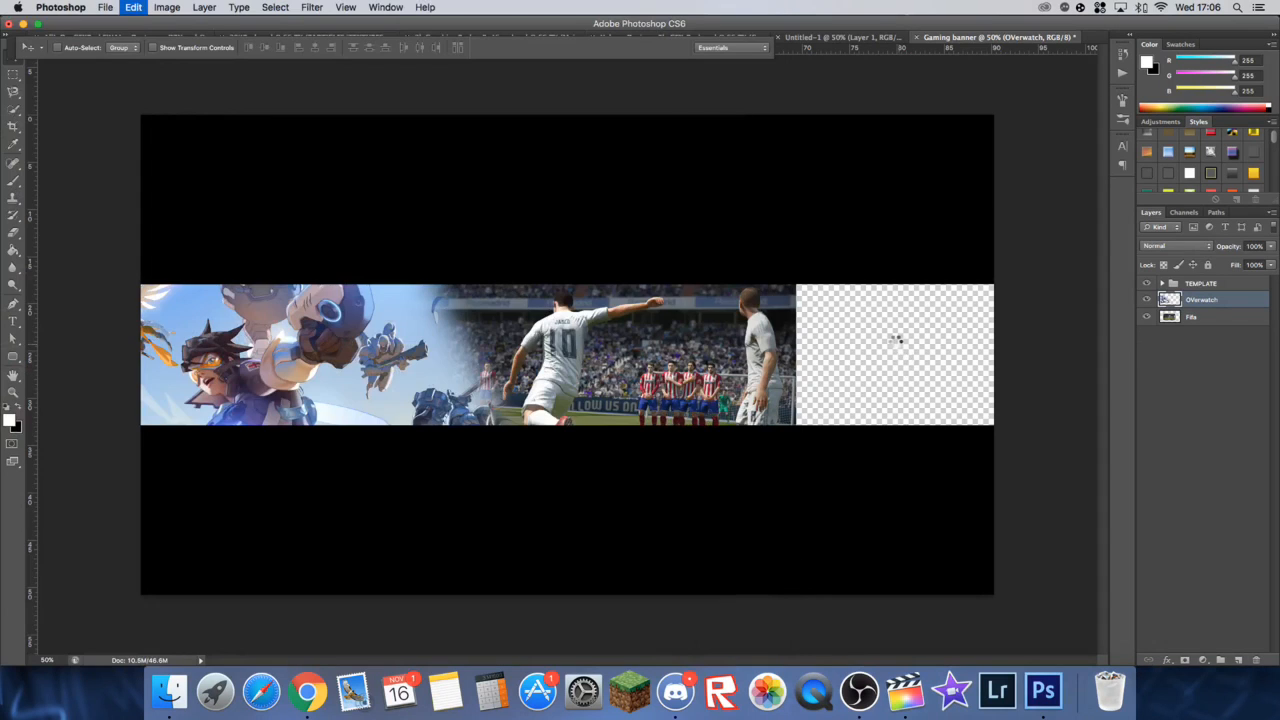
pyautogui.press('super+v')
# Step: Scale the pasted Infinite Warfare image to about 36% and place it over the right end of the central band
pyautogui.hotkey('ctrl', 't')
pyautogui.moveTo(142, 115); pyautogui.dragTo(541, 338)
pyautogui.moveTo(629, 376); pyautogui.dragTo(770, 291)
pyautogui.moveTo(677, 257); pyautogui.dragTo(712, 287)
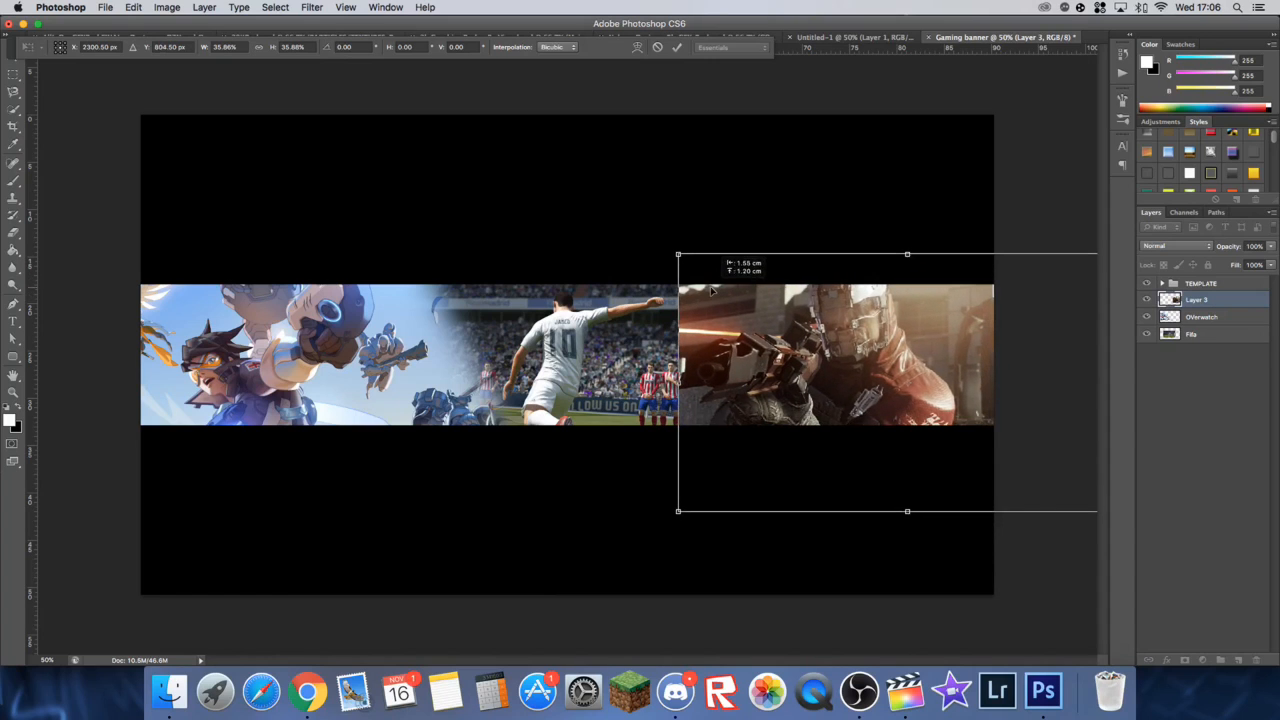
pyautogui.click(678, 48)
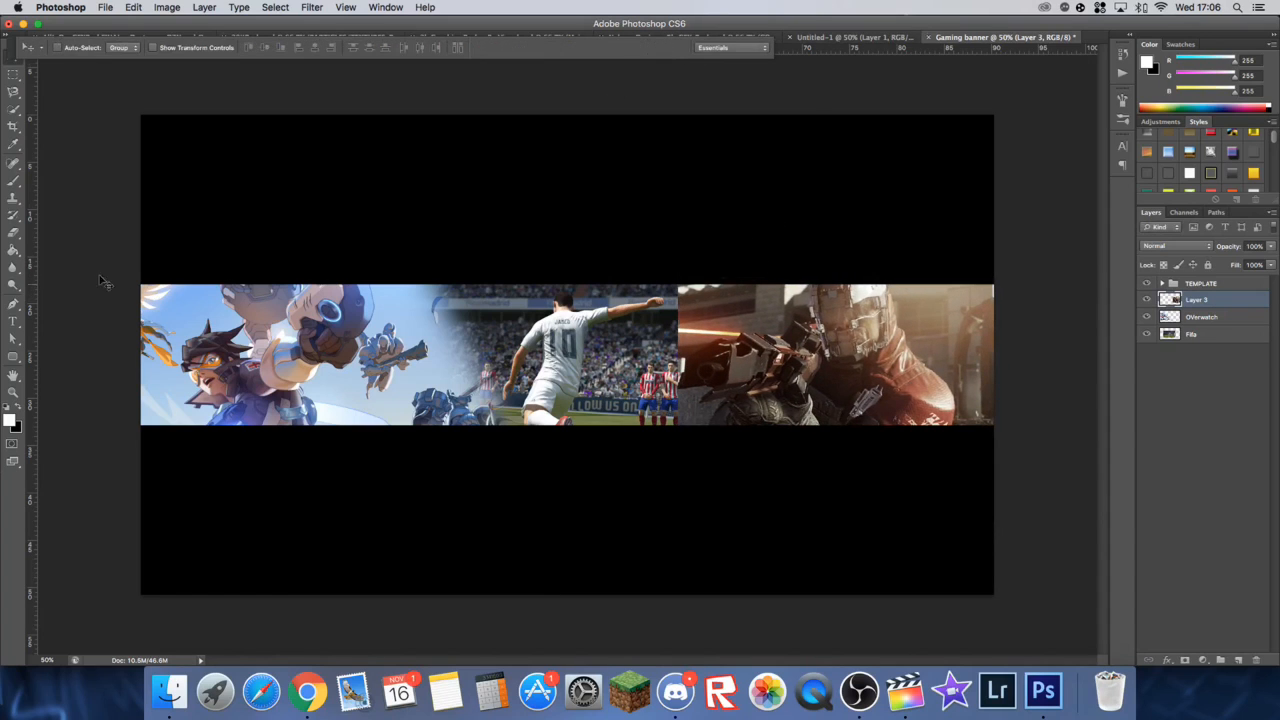
# Step: Erase the left edge of the Infinite Warfare image with the soft 332 px eraser and shift the image left over the Fifa image
pyautogui.click(13, 233)
pyautogui.moveTo(657, 423)
pyautogui.mouseDown()
pyautogui.moveTo(666, 434)
pyautogui.moveTo(668, 410)
pyautogui.moveTo(614, 277)
pyautogui.moveTo(789, 479)
pyautogui.moveTo(730, 352)
pyautogui.mouseUp()
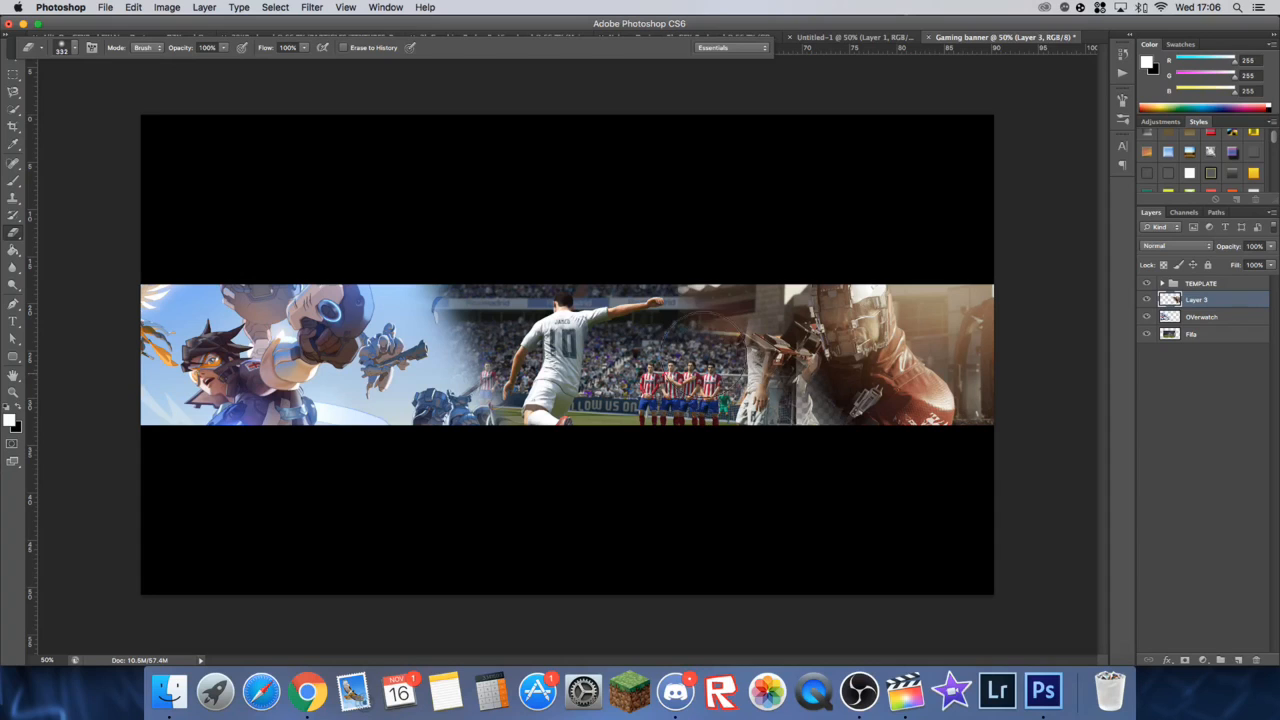
pyautogui.click(13, 57)
pyautogui.moveTo(992, 378); pyautogui.dragTo(812, 346)
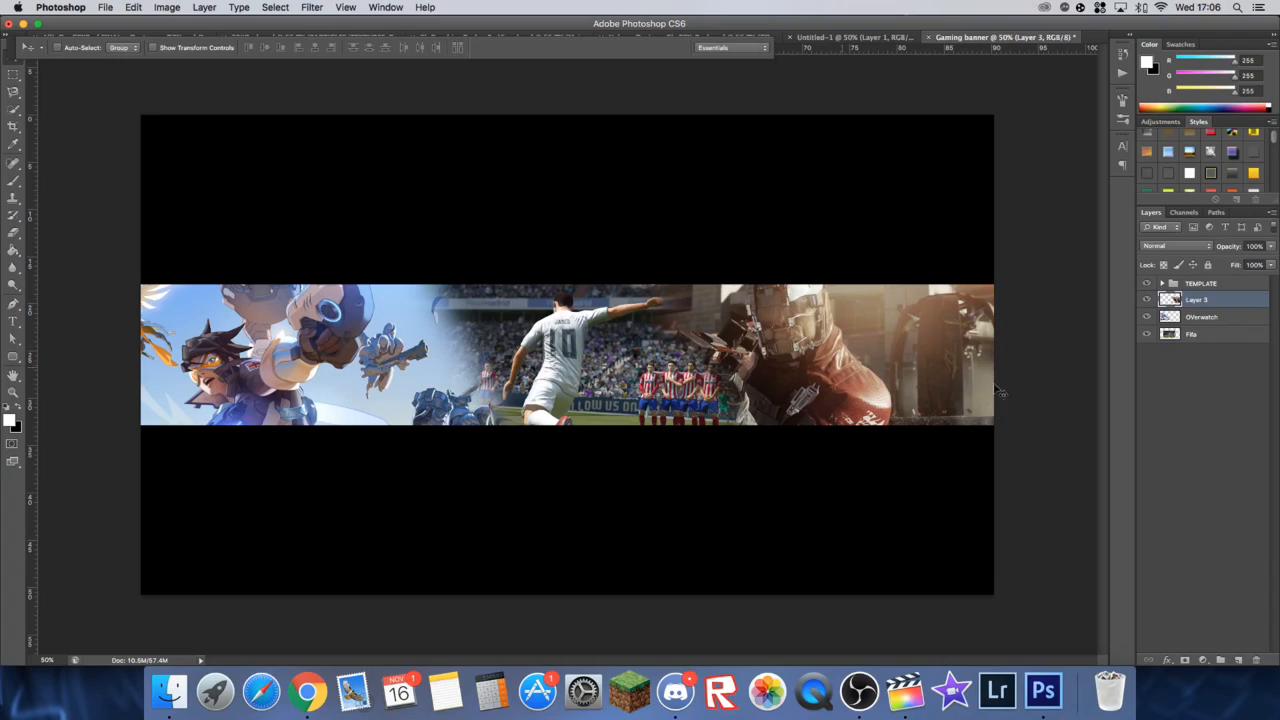
# Step: Shift the OVerwatch image left, then nudge the Infinite Warfare and Fifa images slightly left
pyautogui.click(1216, 319)
pyautogui.moveTo(436, 331); pyautogui.dragTo(270, 344)
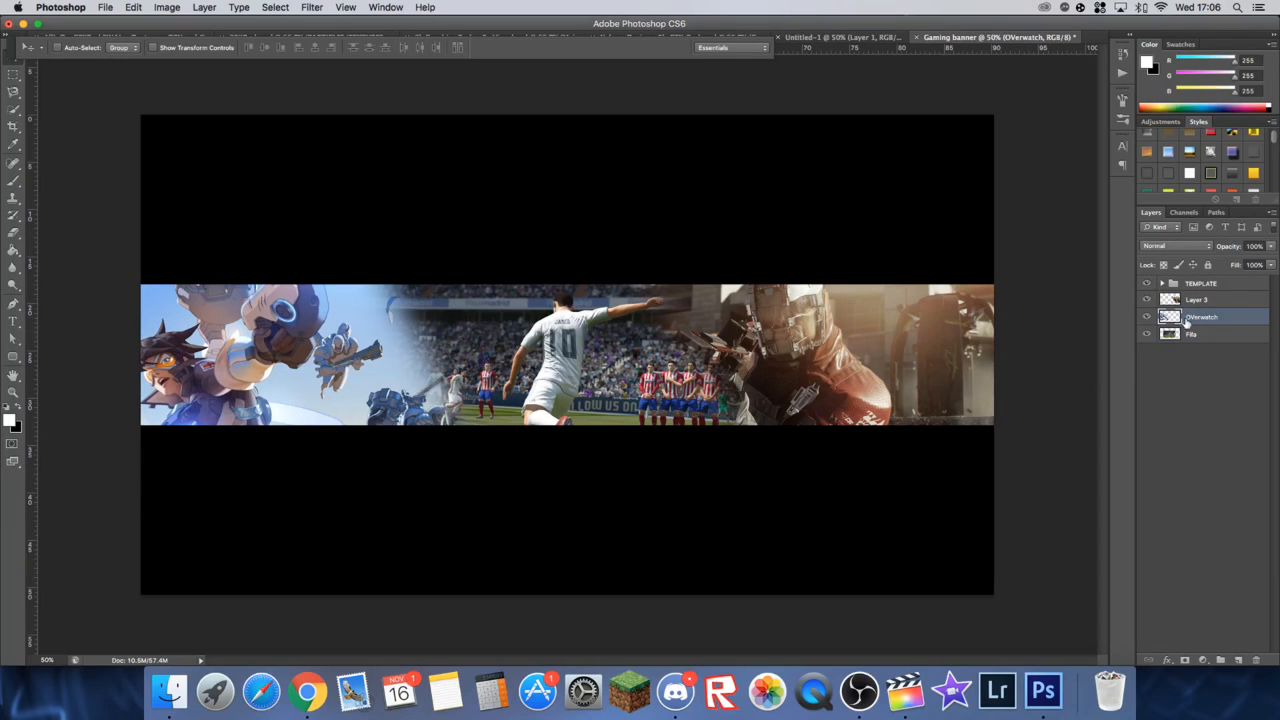
pyautogui.click(1188, 301)
pyautogui.moveTo(824, 339); pyautogui.dragTo(800, 340)
pyautogui.click(1235, 336)
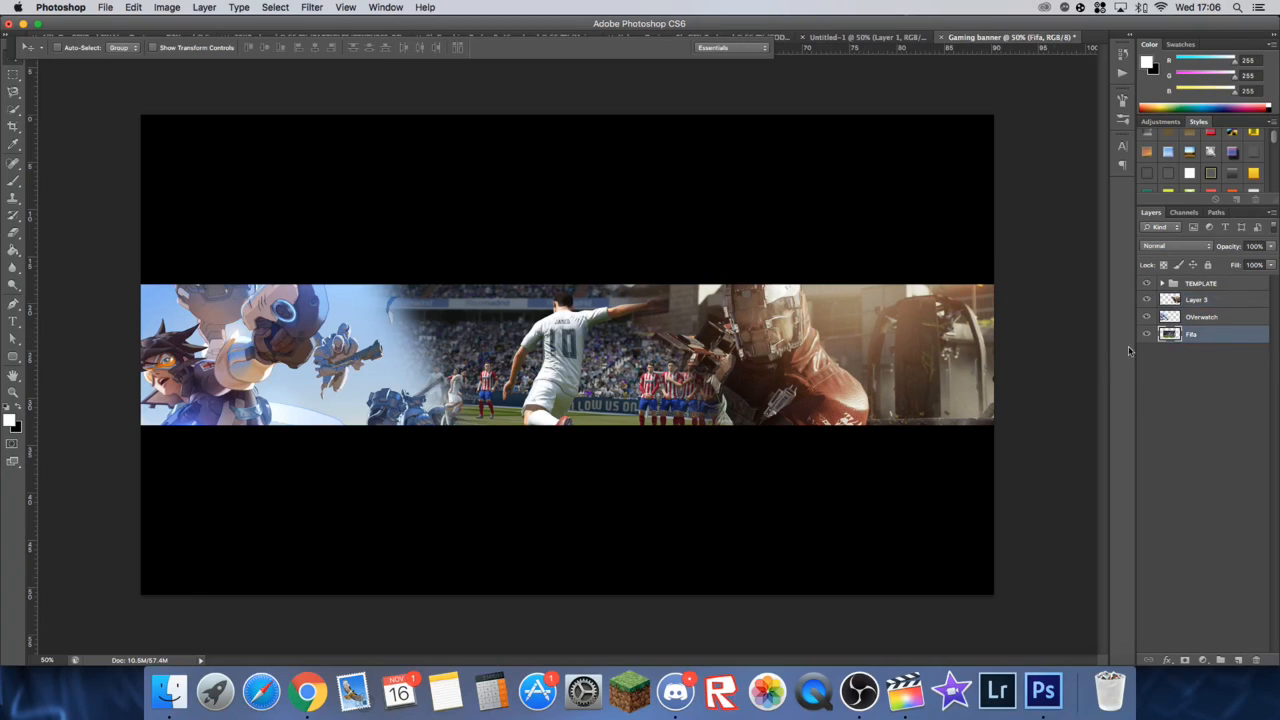
pyautogui.moveTo(560, 390); pyautogui.dragTo(553, 390)
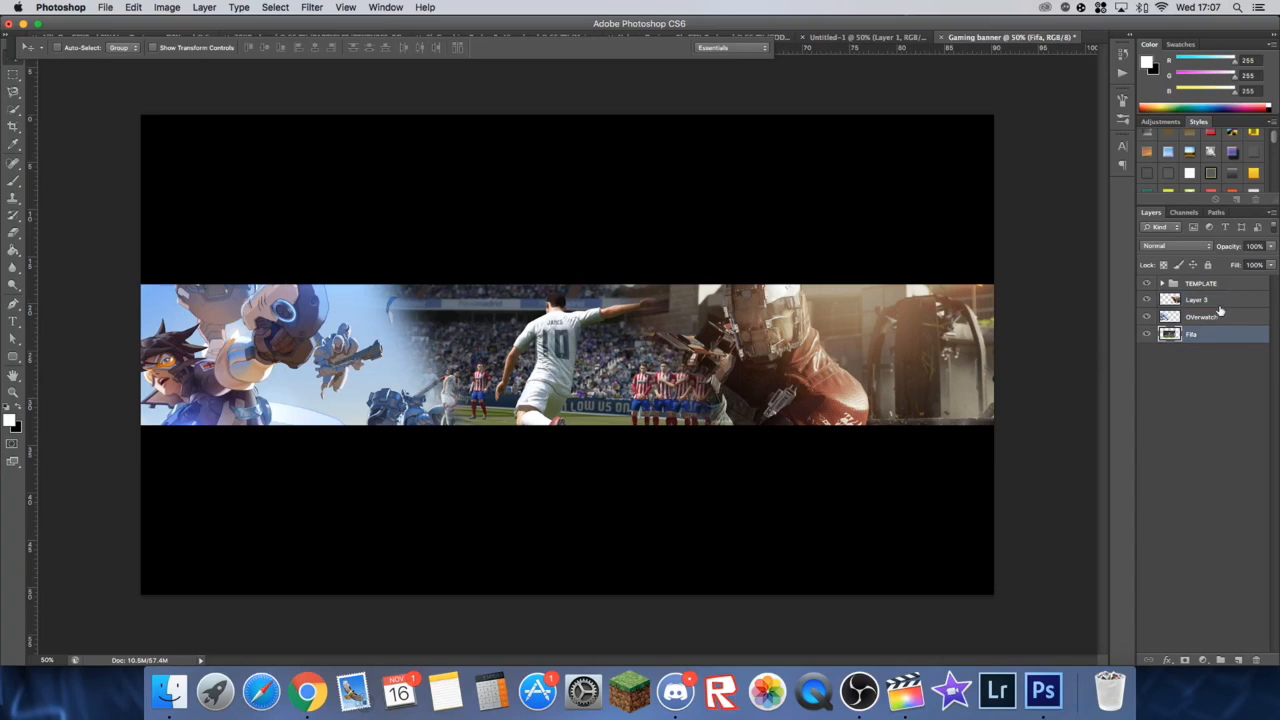
# Step: Rename the Infinite Warfare image's layer "Infinate warfare"
pyautogui.click(1203, 303)
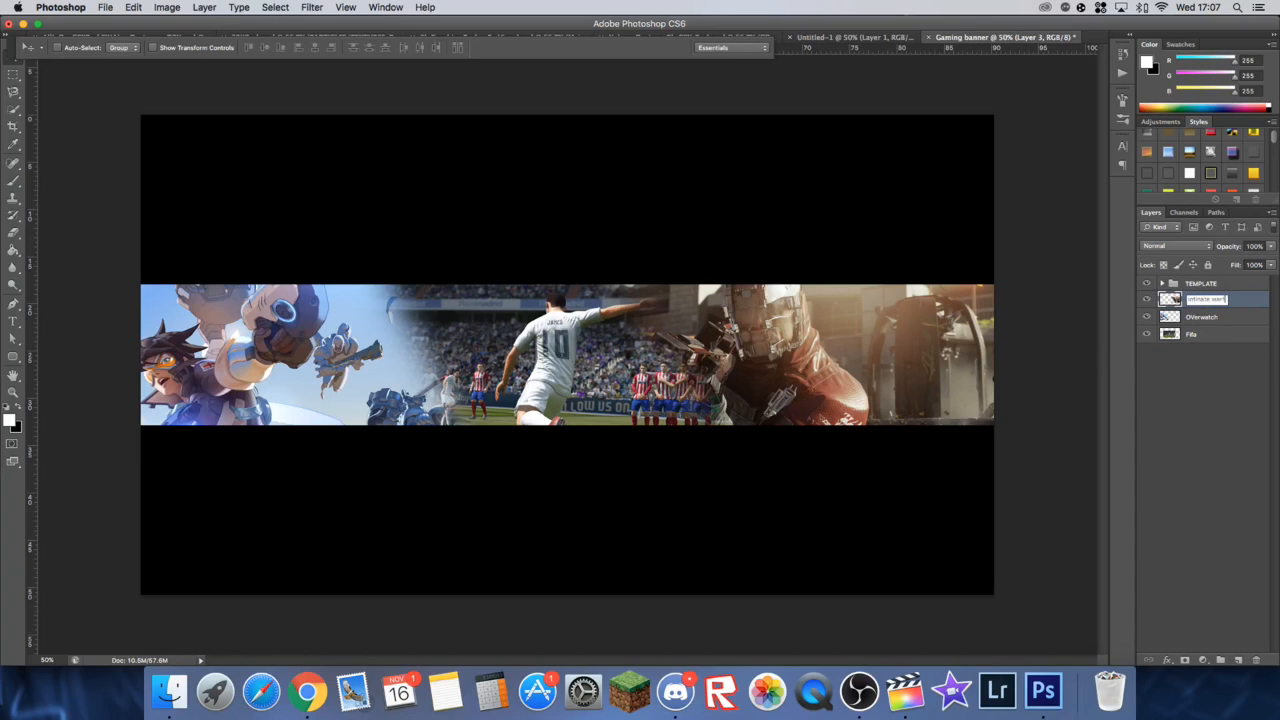
pyautogui.press('Return')
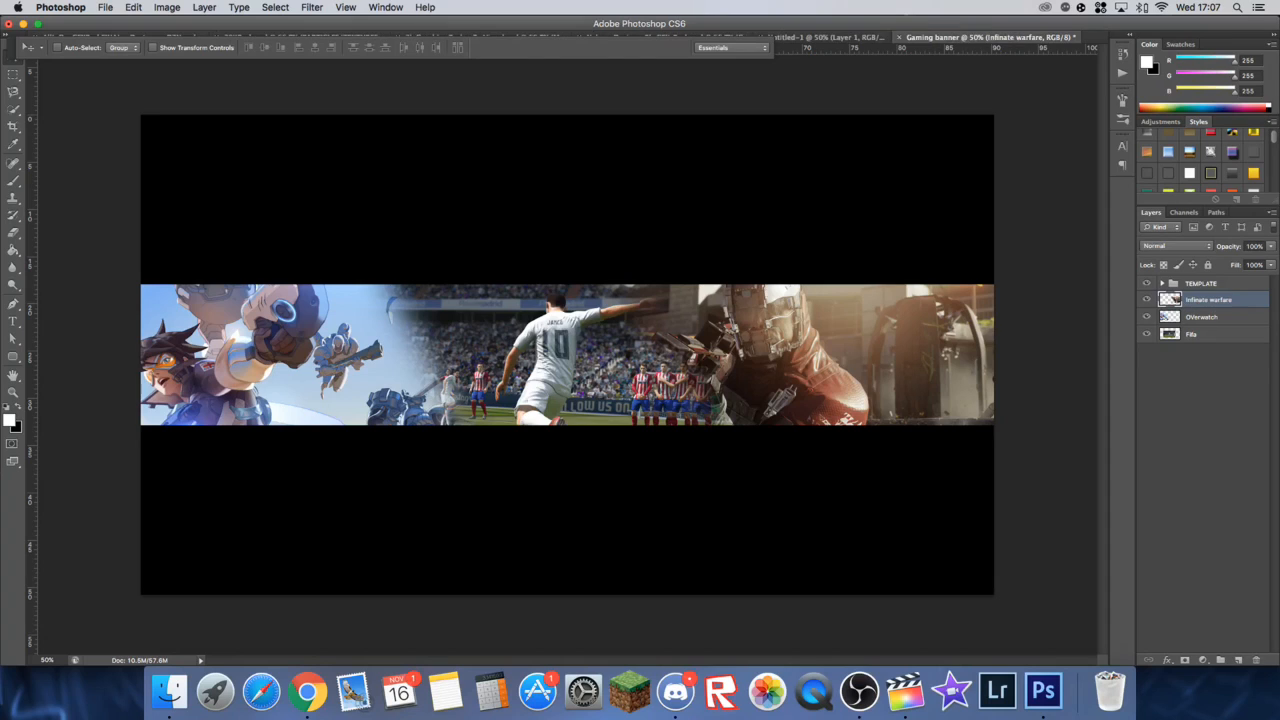
# Step: Nudge the OVerwatch and Fifa images slightly left and move the Infinate warfare image a little to the right
pyautogui.click(1210, 317)
pyautogui.moveTo(280, 404); pyautogui.dragTo(273, 404)
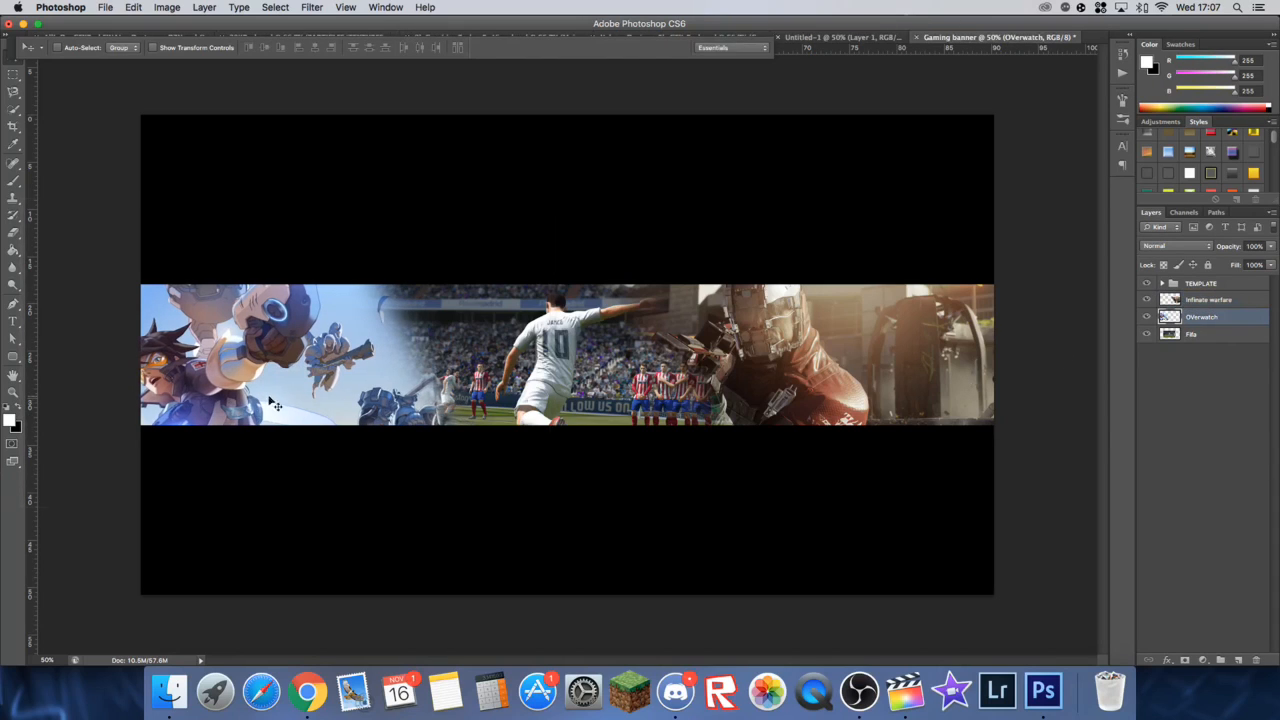
pyautogui.click(1232, 336)
pyautogui.moveTo(714, 389); pyautogui.dragTo(704, 389)
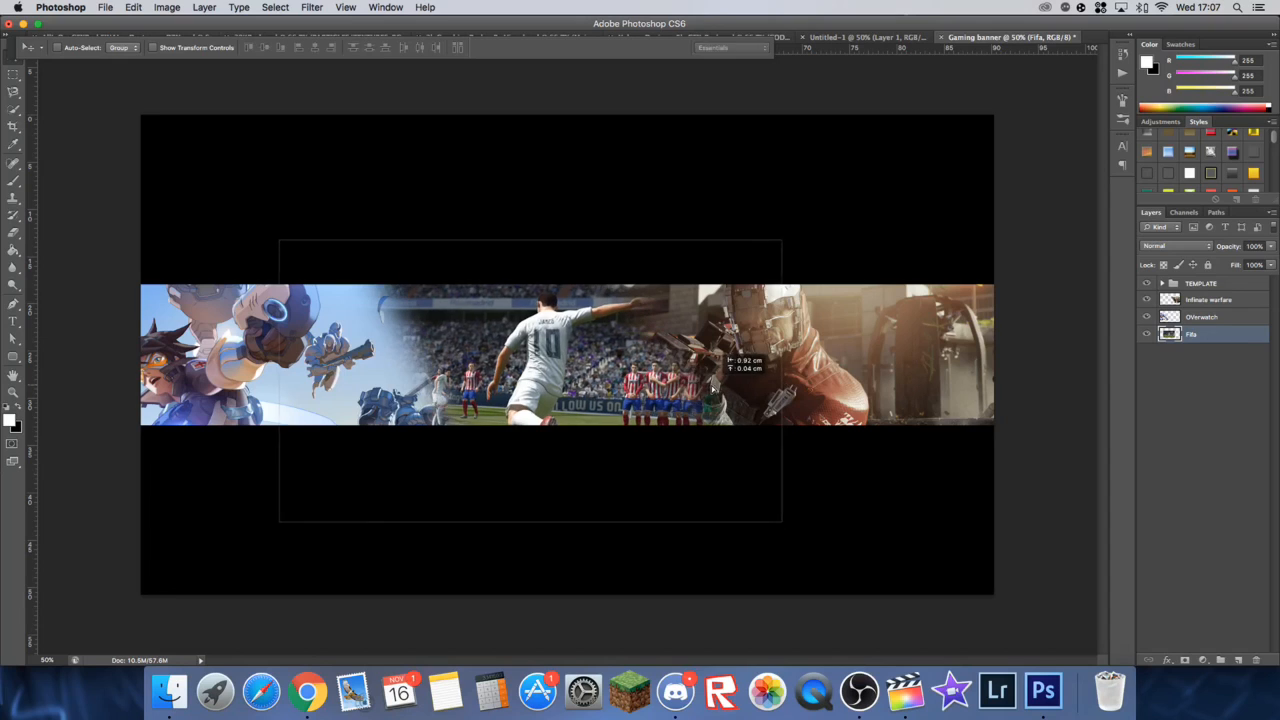
pyautogui.click(1210, 300)
pyautogui.moveTo(820, 350); pyautogui.dragTo(879, 350)
# Step: Move the Fifa image right so the kicking player stands near the middle of the band
pyautogui.click(1190, 316)
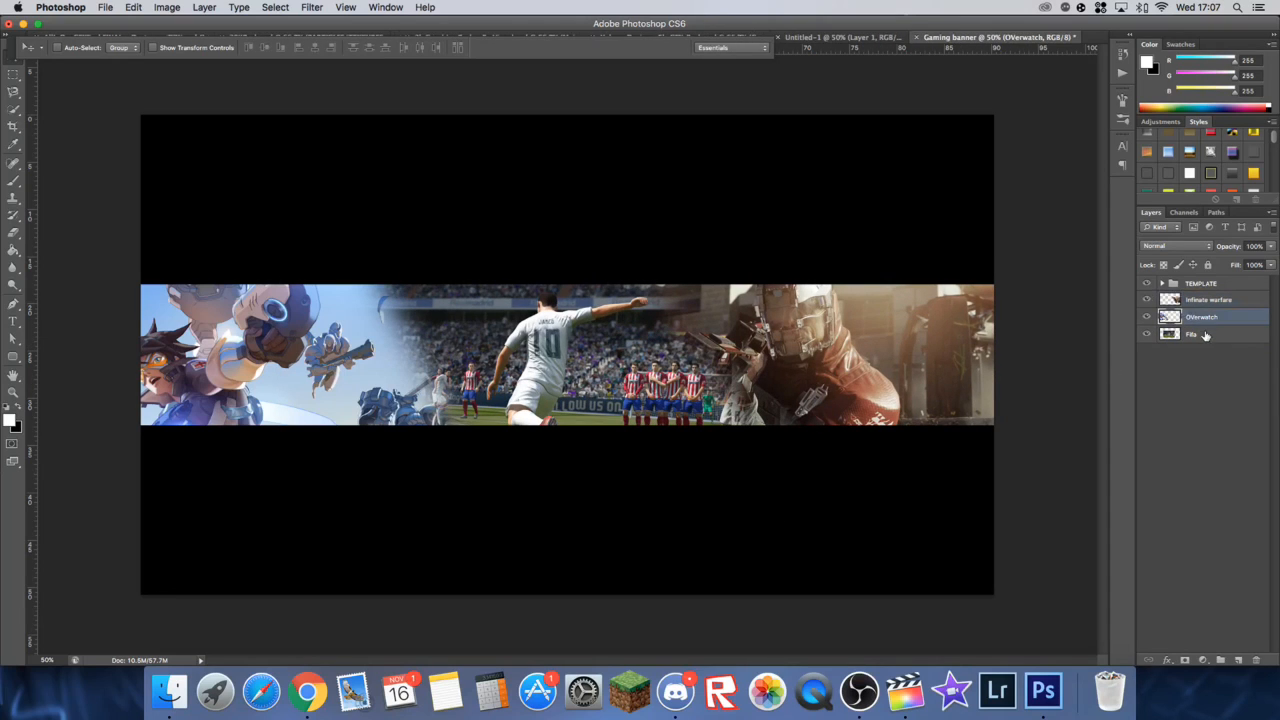
pyautogui.click(1205, 336)
pyautogui.moveTo(629, 364); pyautogui.dragTo(673, 367)
pyautogui.press('Right')
pyautogui.press('Right')
pyautogui.press('Right')
pyautogui.press('Right')
pyautogui.press('Right')
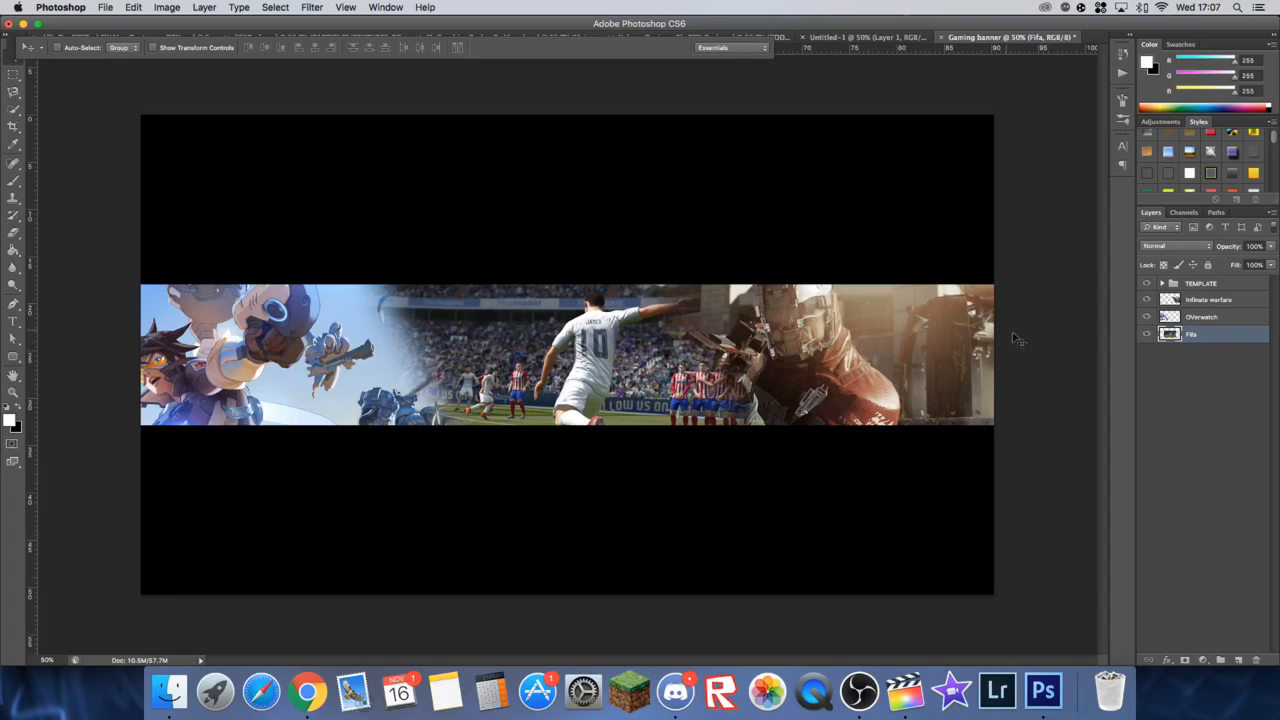
# Step: Group the Infinate warfare, OVerwatch and Fifa layers and name the group "Gaming images"
pyautogui.click(1212, 304)
pyautogui.keyDown('super'); pyautogui.click(1212, 319); pyautogui.keyUp('super')
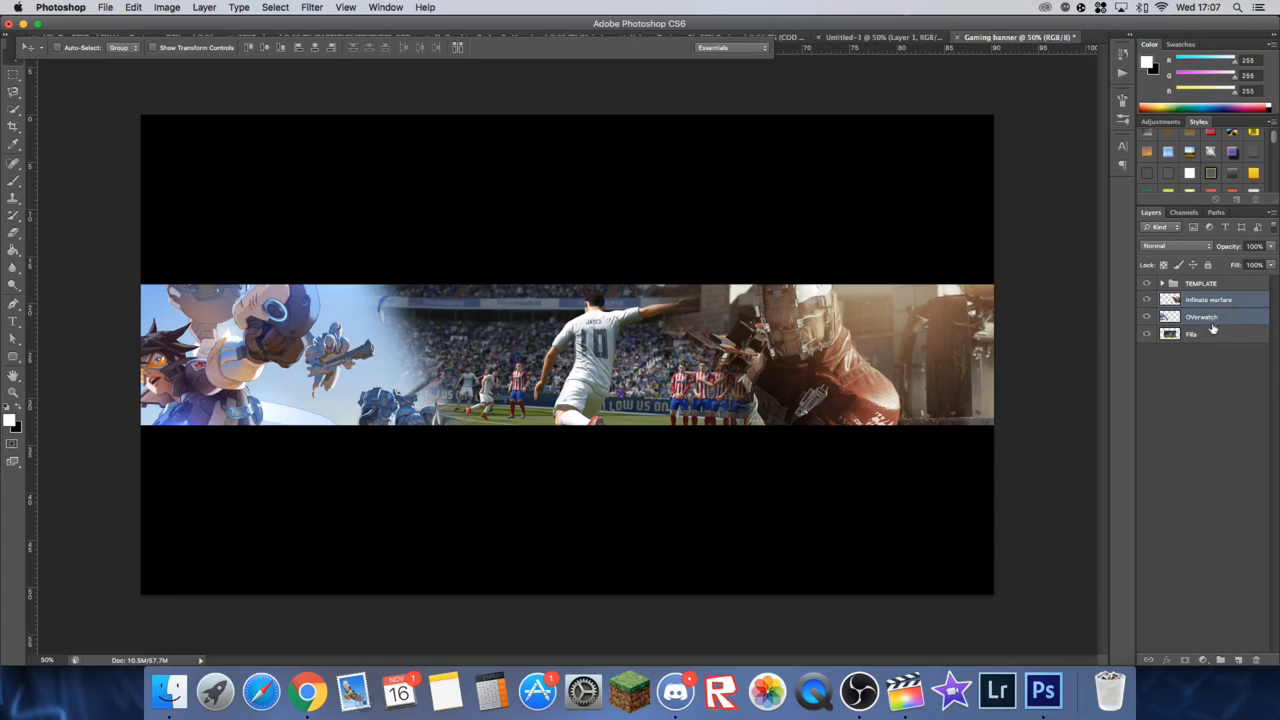
pyautogui.keyDown('super'); pyautogui.click(1214, 331); pyautogui.keyUp('super')
pyautogui.press('super+g')
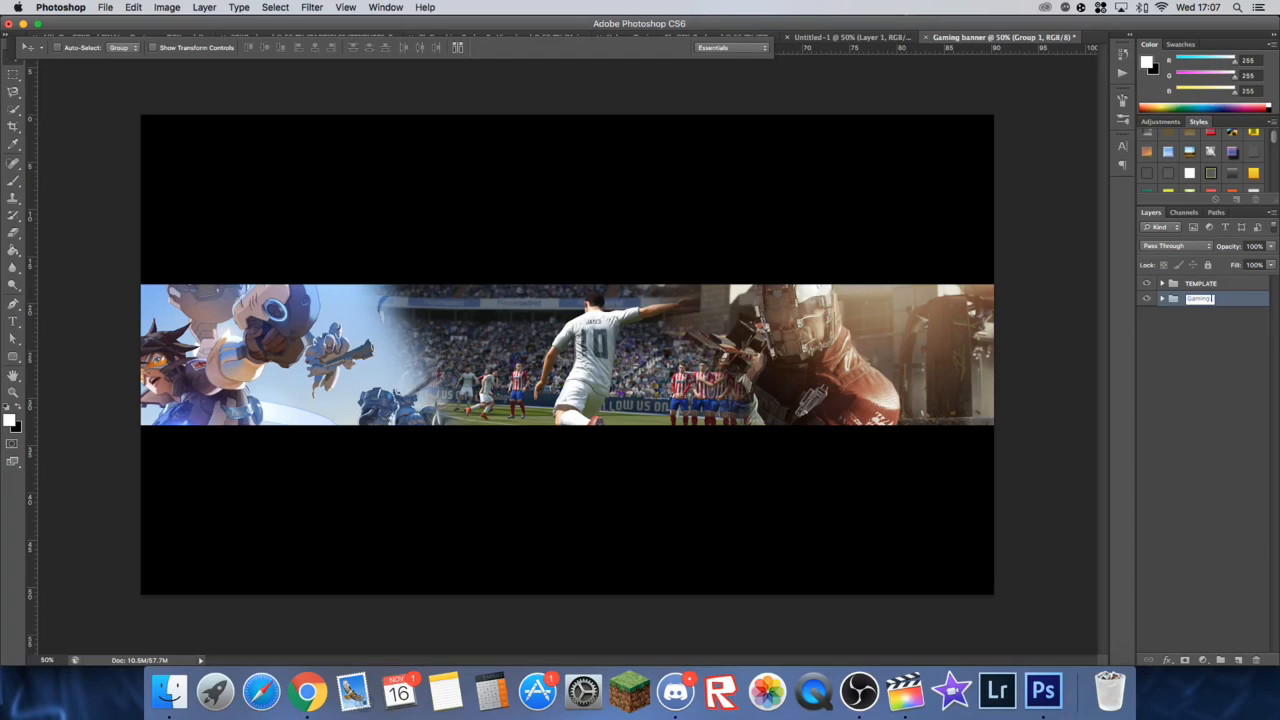
pyautogui.write('es')
pyautogui.press('Return')
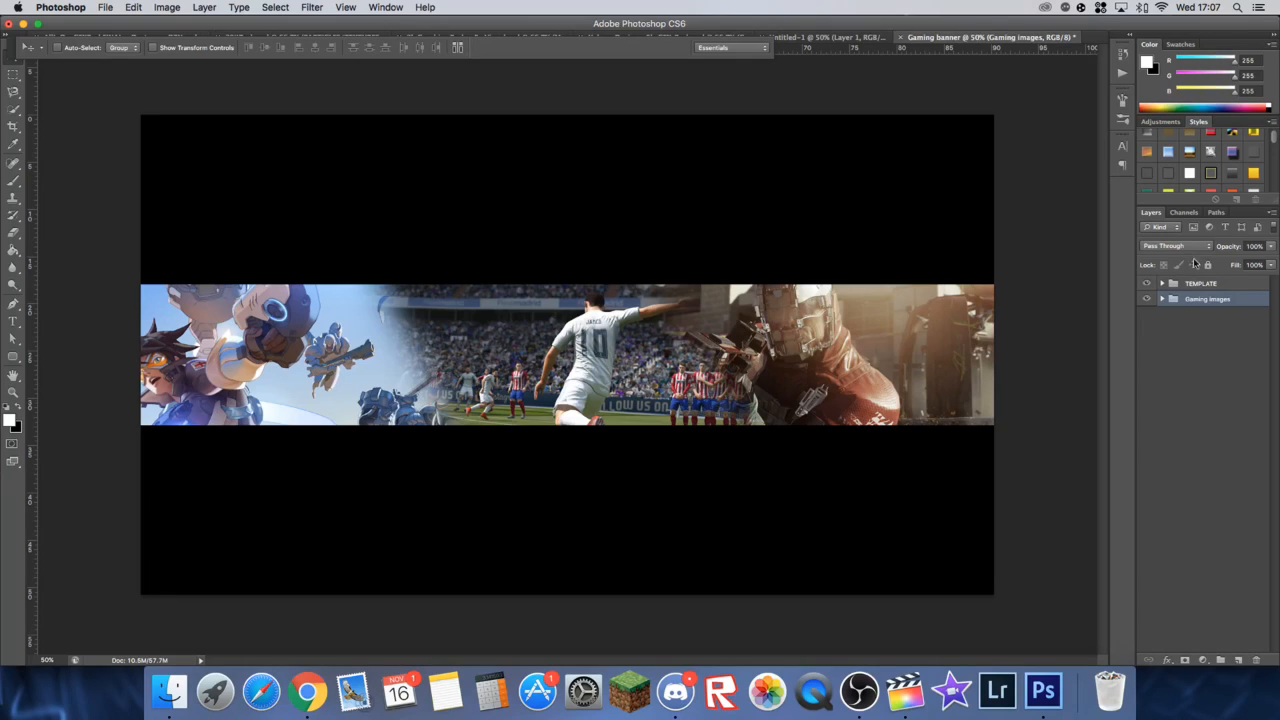
# Step: Add a new layer above the Gaming images group and fill it with dark grey #161515
pyautogui.click(1239, 661)
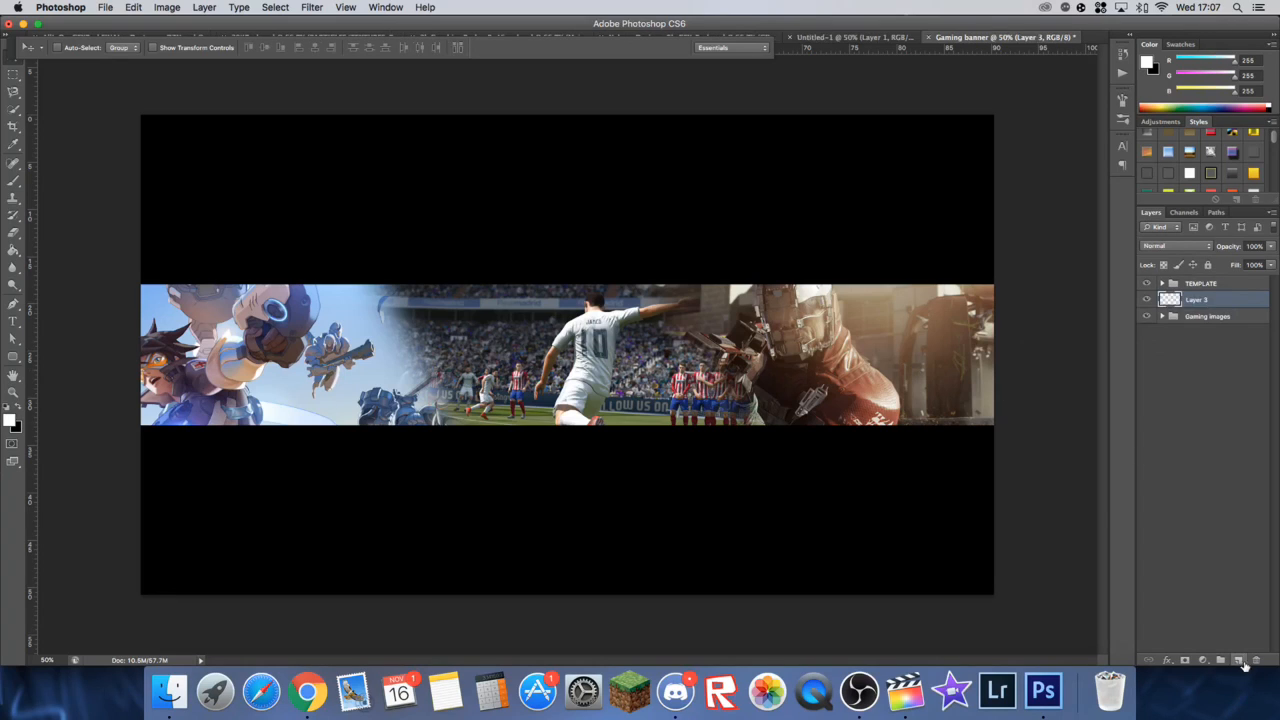
pyautogui.click(10, 420)
pyautogui.moveTo(638, 502); pyautogui.dragTo(626, 495)
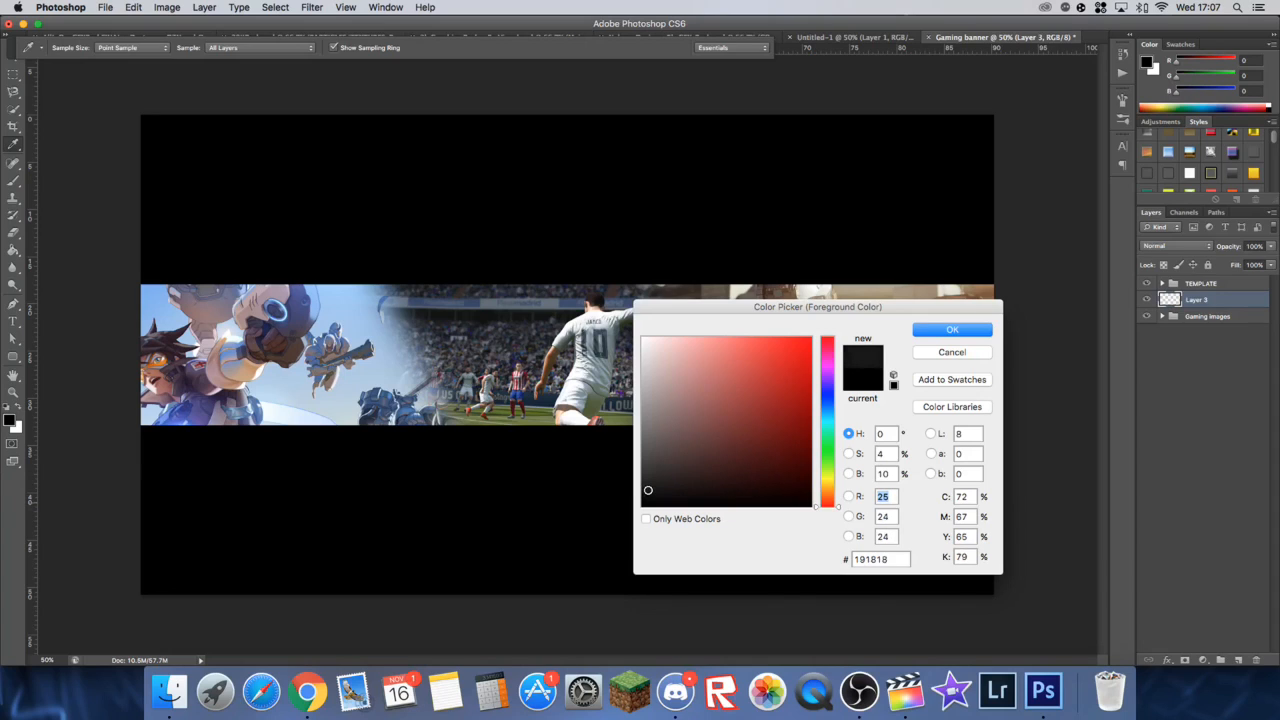
pyautogui.click(970, 332)
pyautogui.press('v')
pyautogui.click(14, 251)
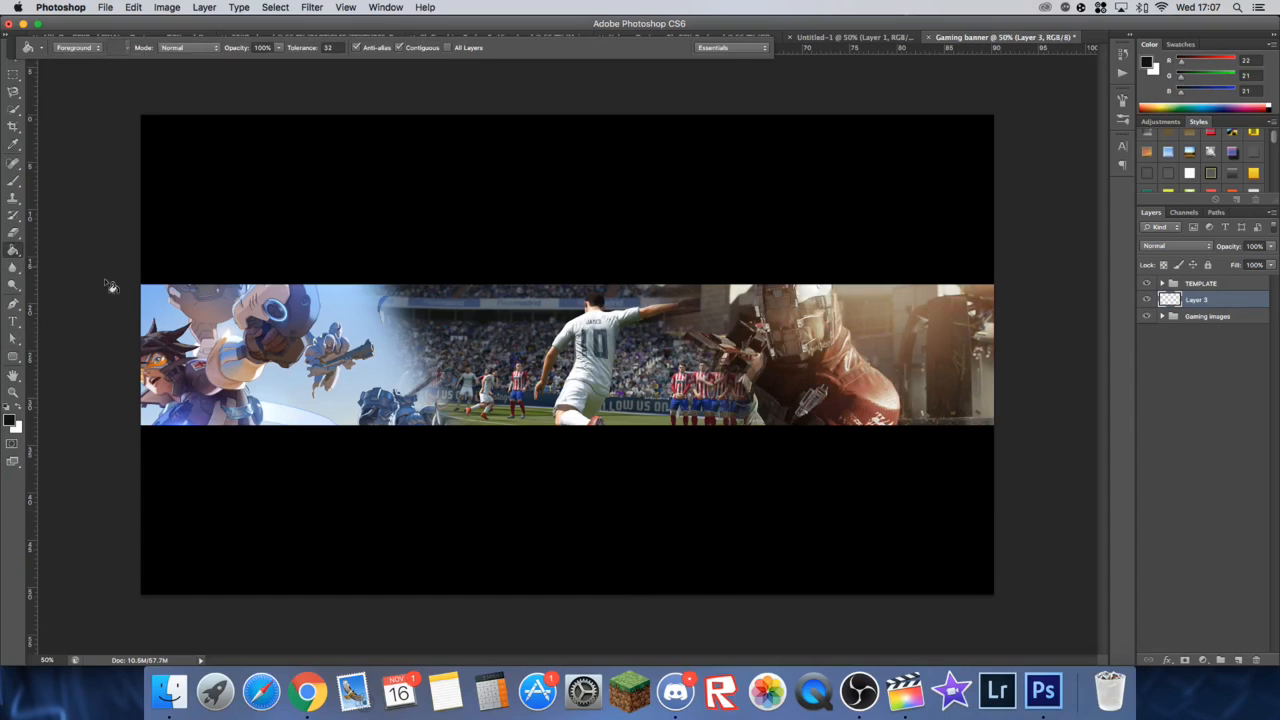
pyautogui.click(268, 316)
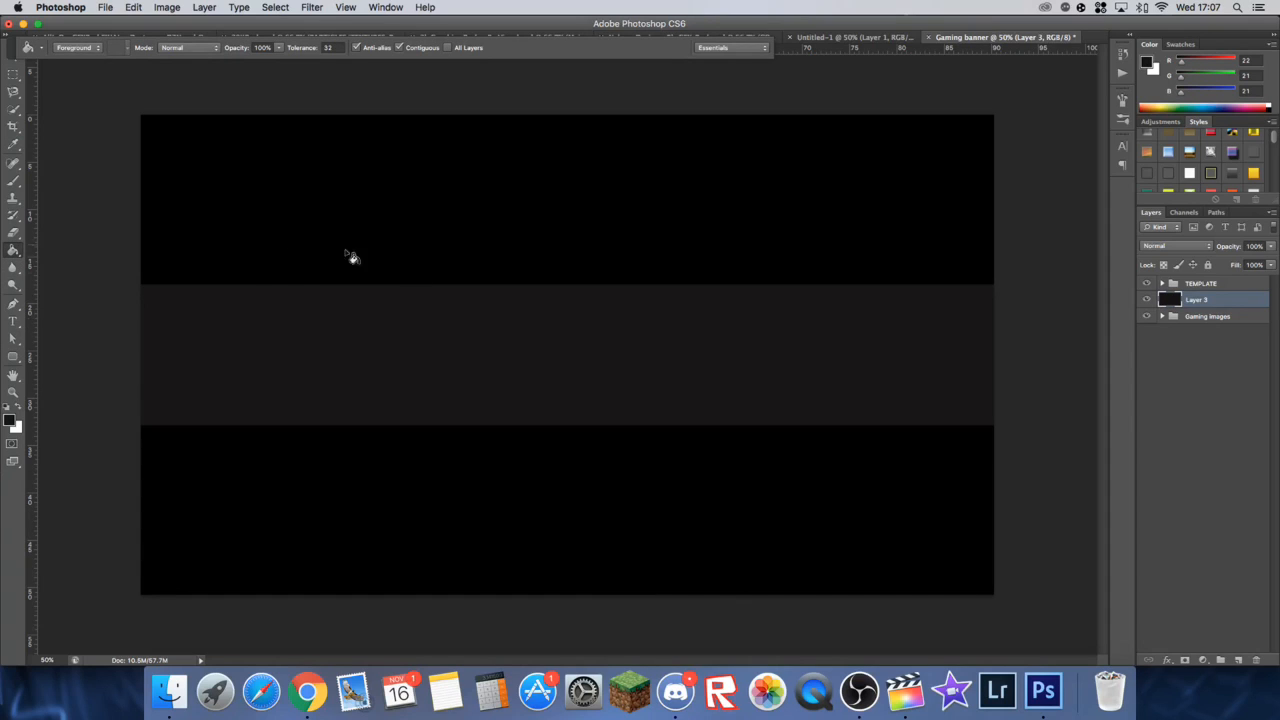
# Step: Change the foreground colour to RGB 18, 18, 18 and refill the new layer with it
pyautogui.click(12, 422)
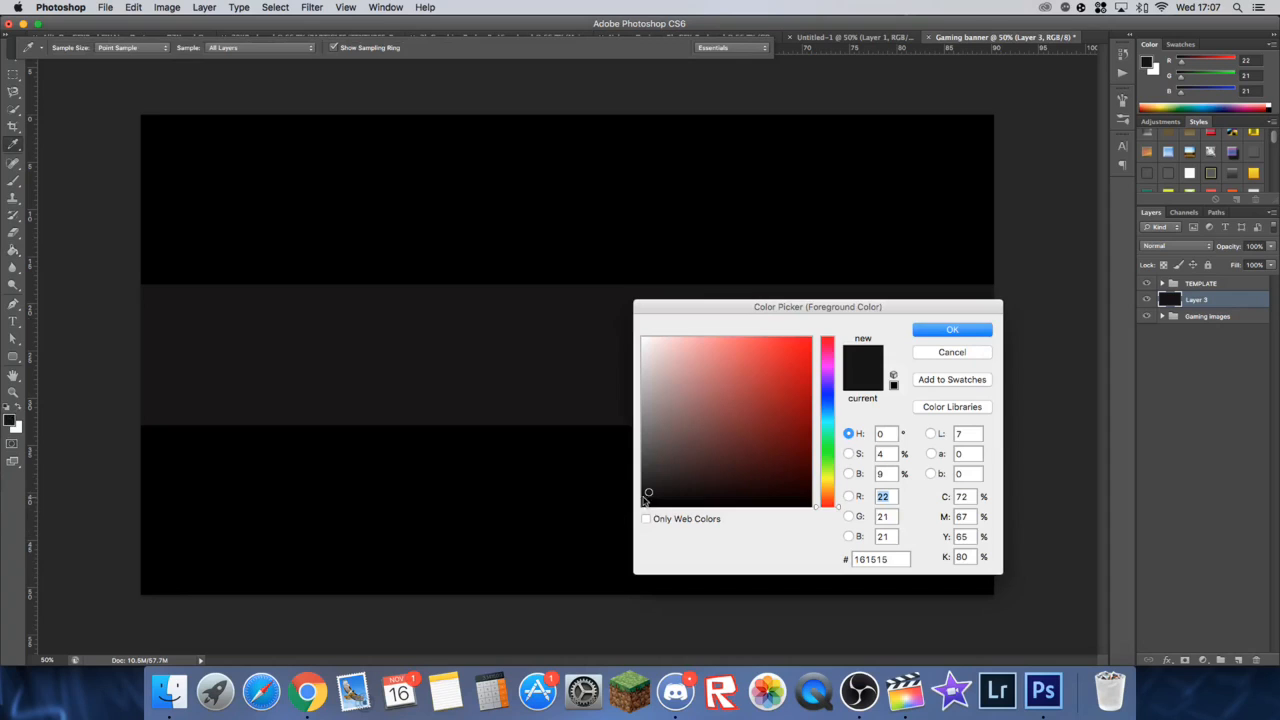
pyautogui.click(967, 333)
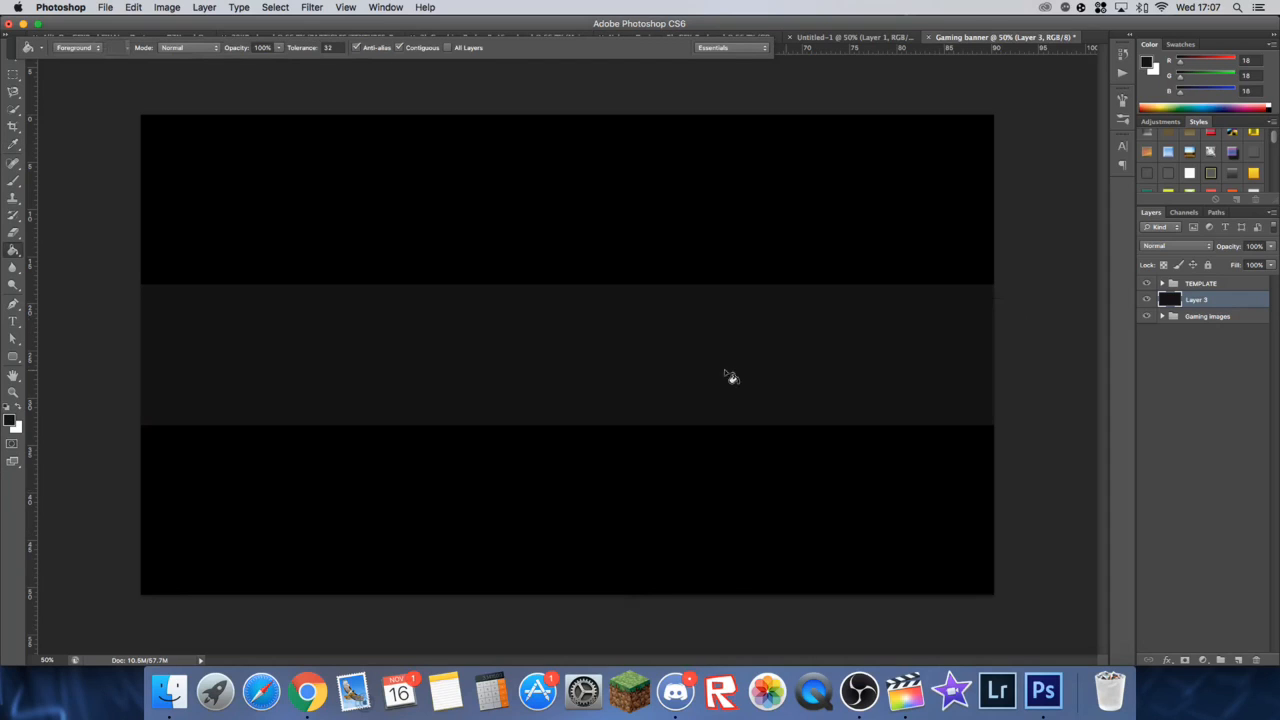
# Step: Set the opacity of the dark fill layer to 50%
pyautogui.click(15, 67)
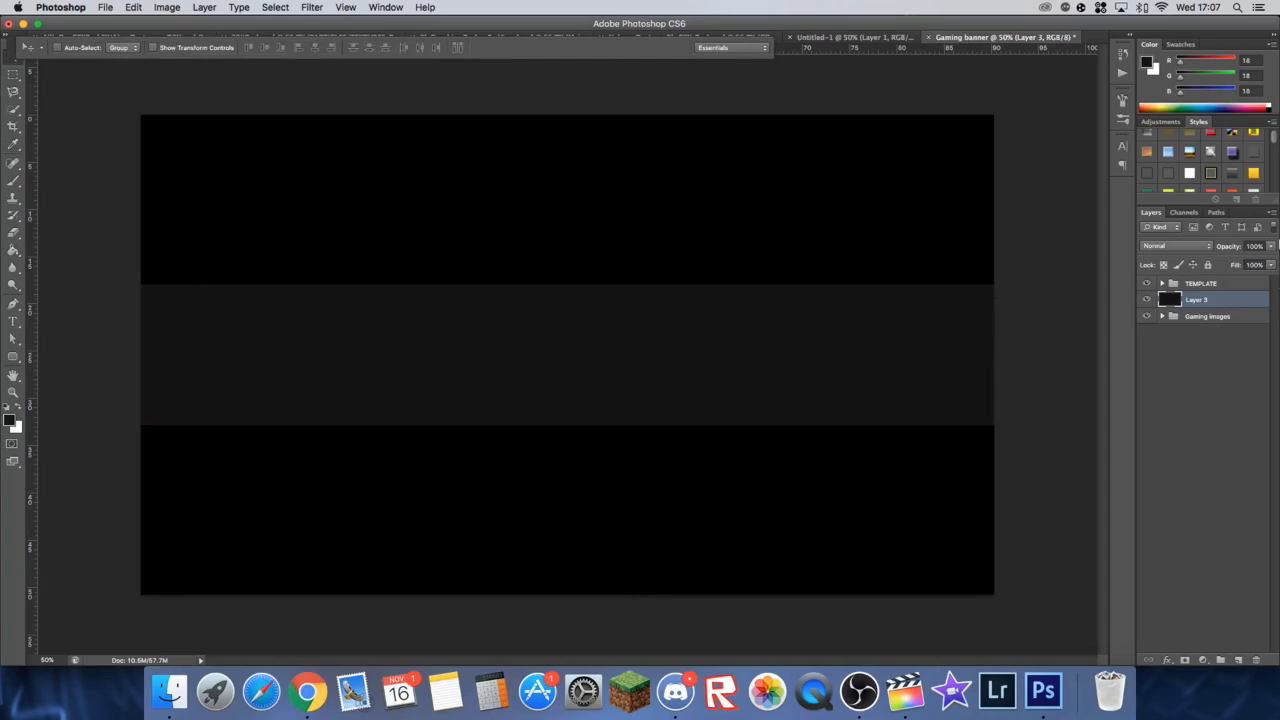
pyautogui.click(1270, 246)
pyautogui.click(1263, 250)
pyautogui.click(1255, 246)
pyautogui.write('50')
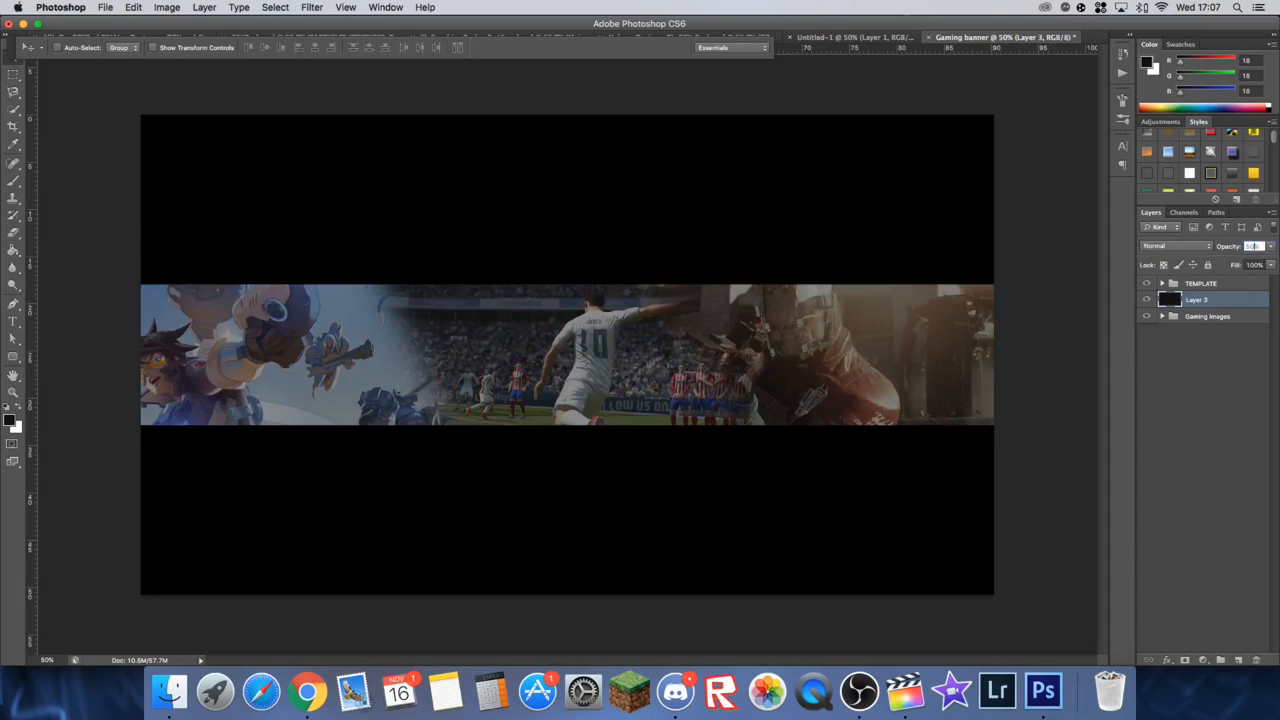
pyautogui.press('Return')
# Step: Rename the dark fill layer "Black overlay"
pyautogui.doubleClick(1198, 300)
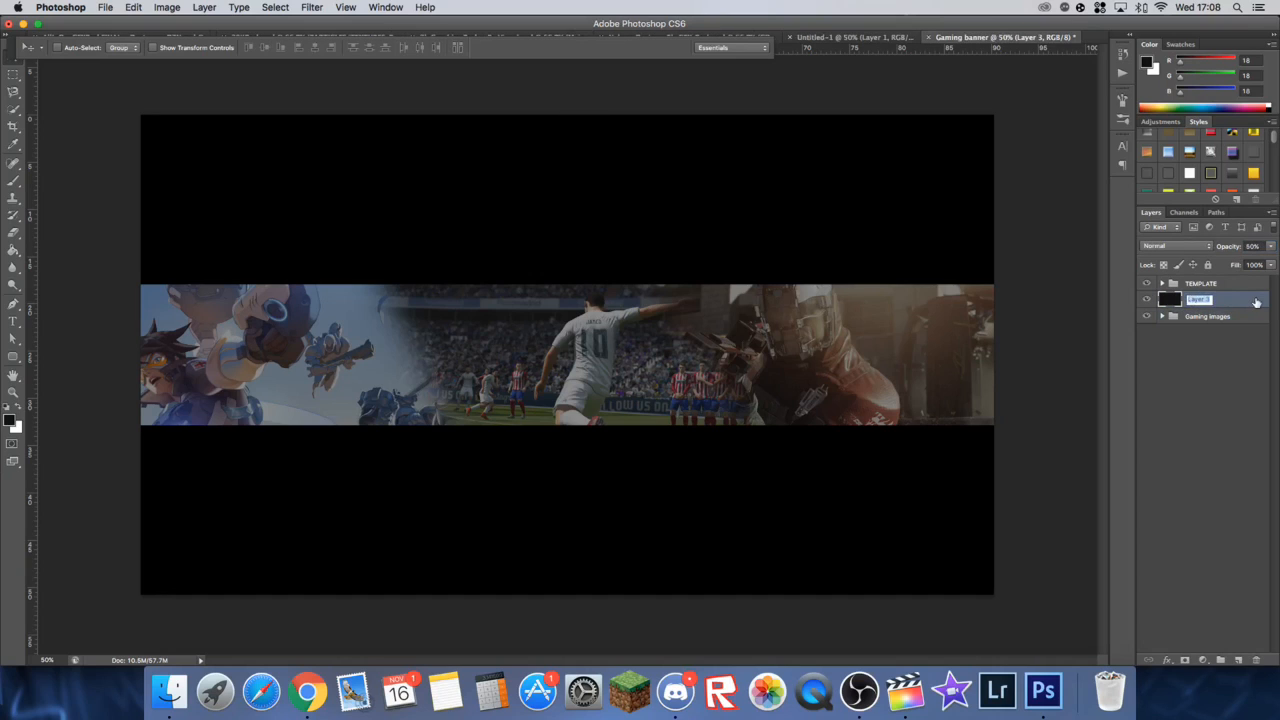
pyautogui.write('Black overlay')
pyautogui.press('Return')
# Step: Expand the Gaming images group and turn its Infinate warfare layer black and white
pyautogui.click(1232, 317)
pyautogui.click(1162, 316)
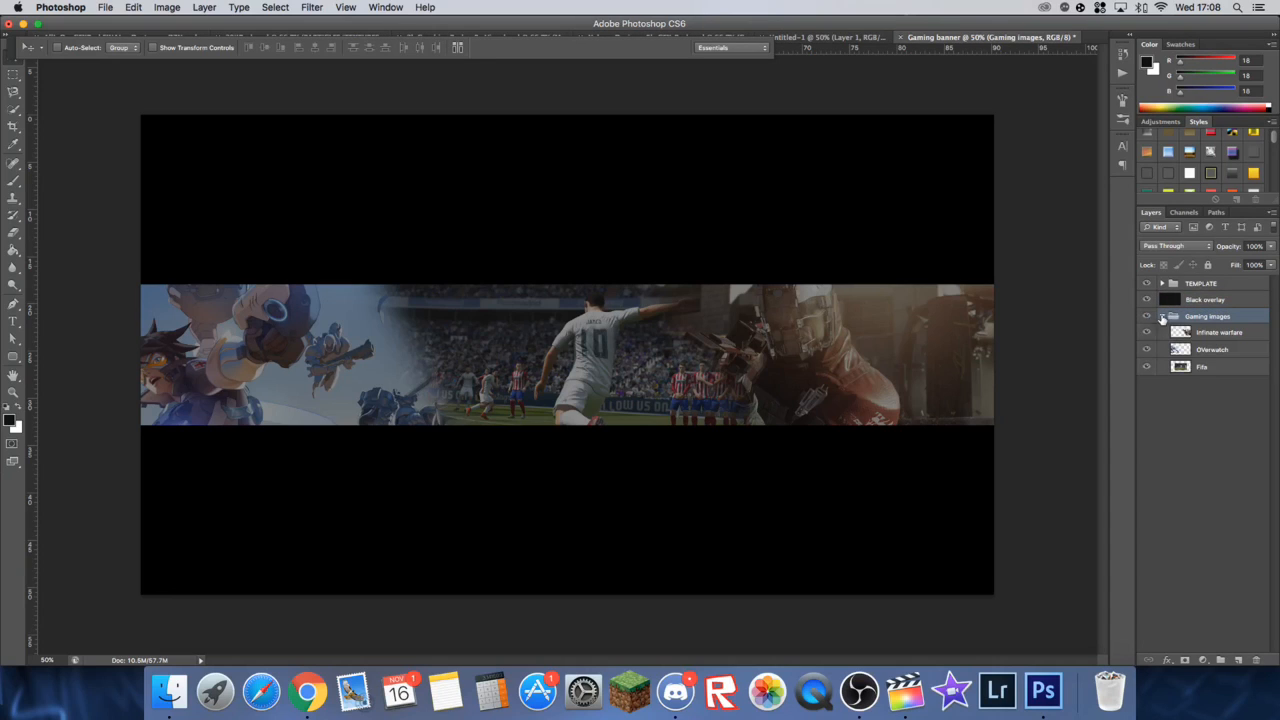
pyautogui.click(1212, 337)
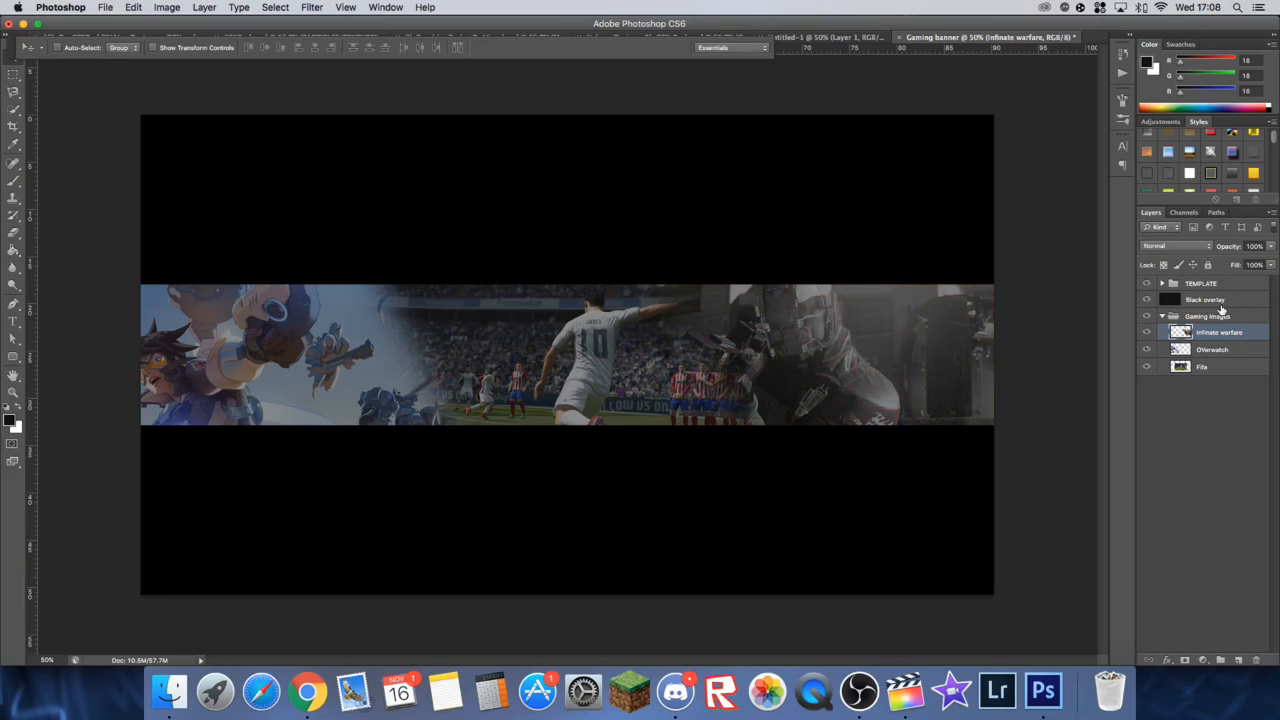
# Step: Desaturate the OVerwatch and Fifa layers to black and white and collapse the Gaming images group
pyautogui.click(1230, 351)
pyautogui.press('super+shift+u')
pyautogui.click(1218, 370)
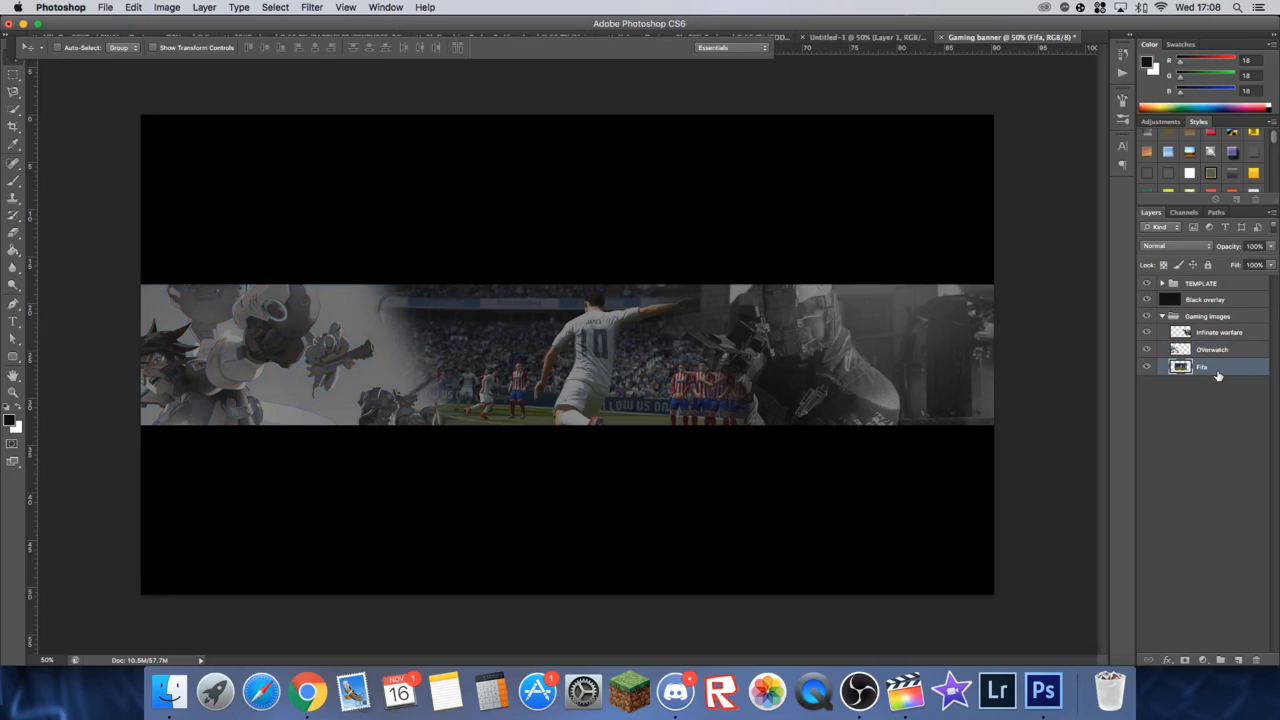
pyautogui.press('super+shift+u')
pyautogui.click(1164, 316)
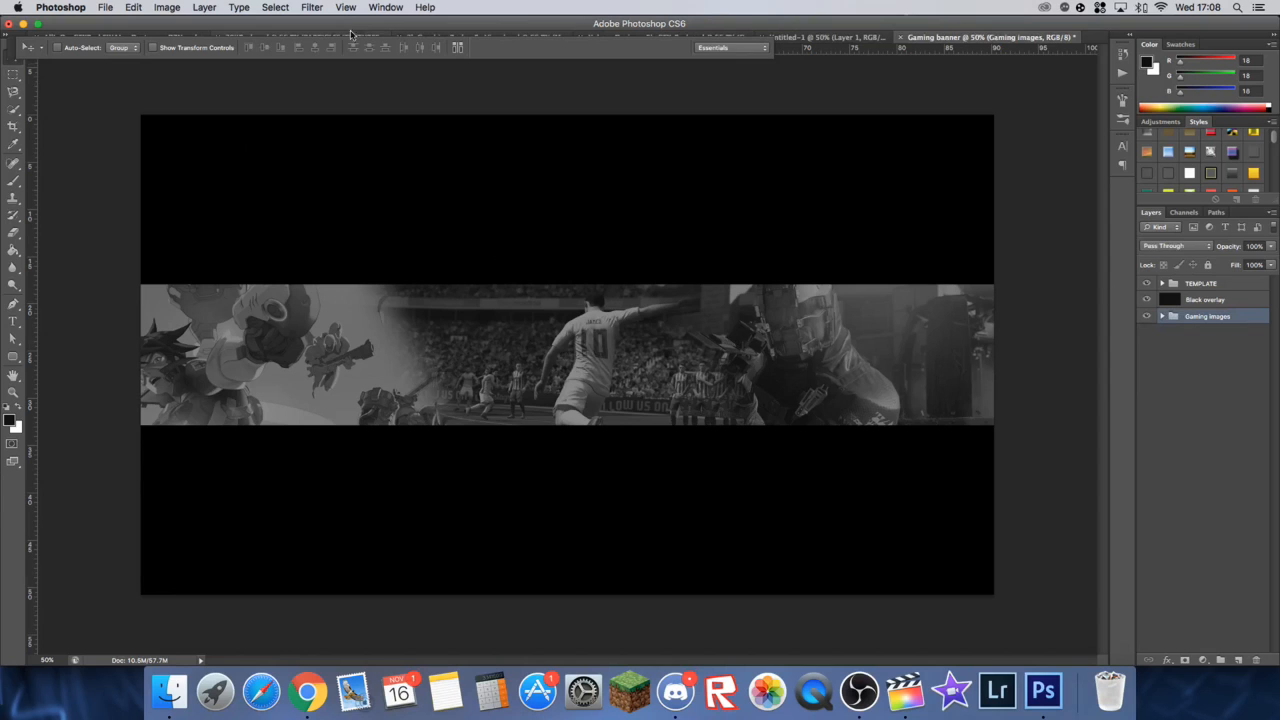
# Step: Switch to the 2K graphics pack document and look through the Colored Smoke folder in its Smoke group
pyautogui.click(493, 36)
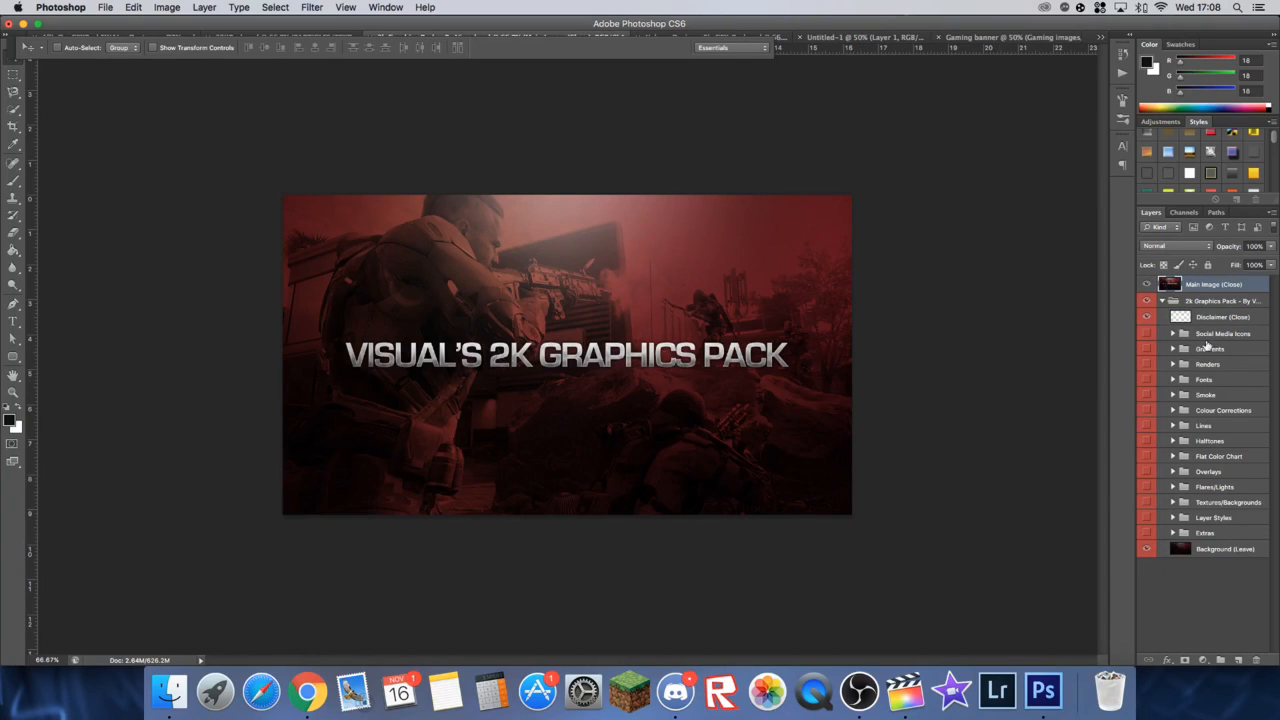
pyautogui.click(1210, 362)
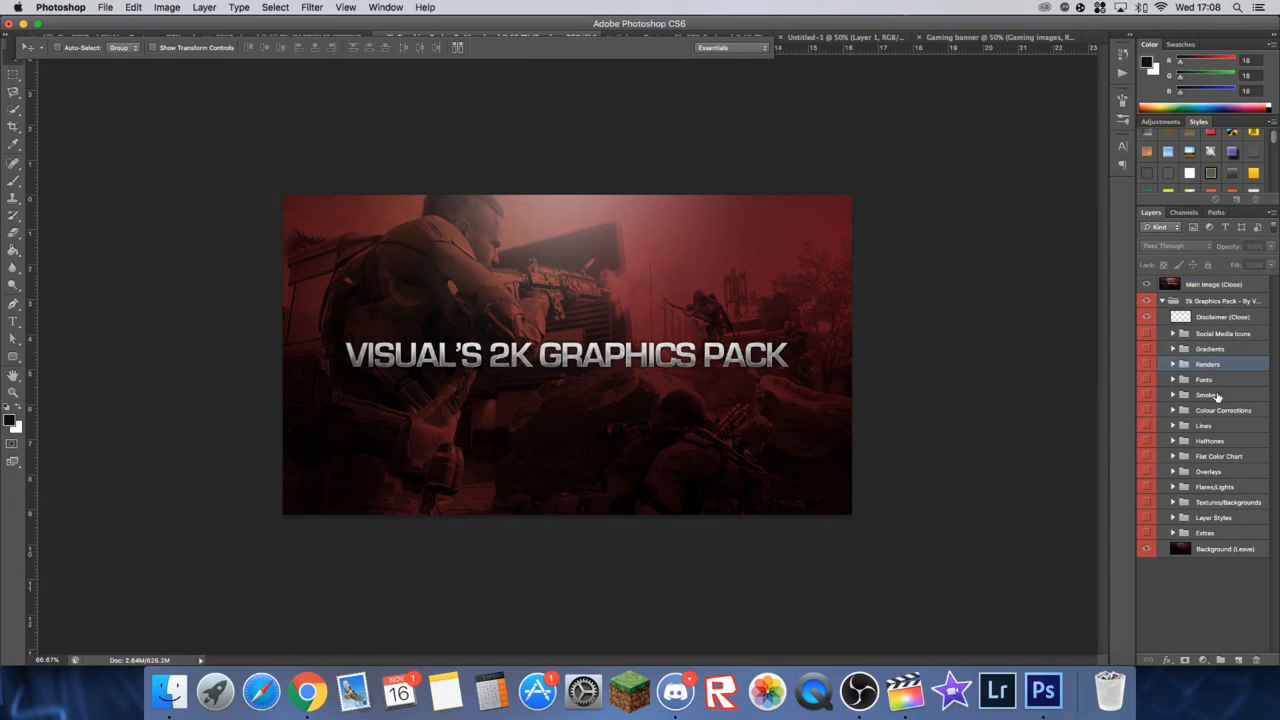
pyautogui.click(1214, 395)
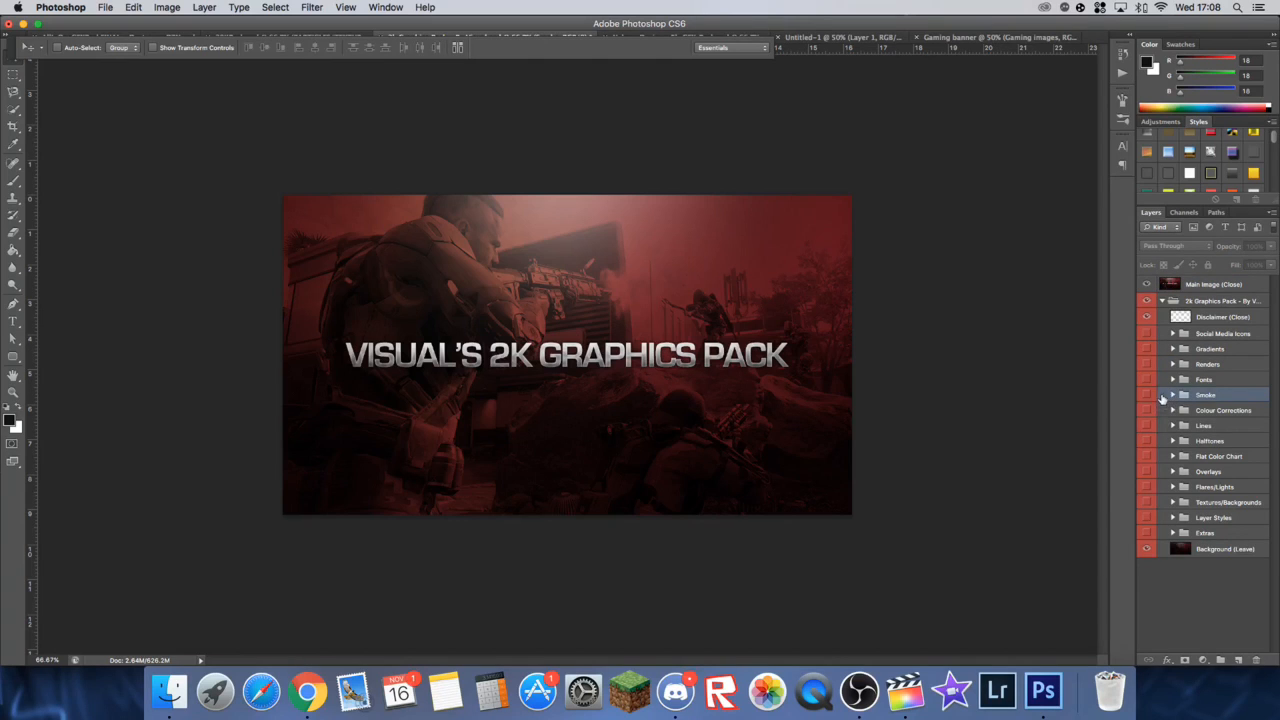
pyautogui.click(1174, 395)
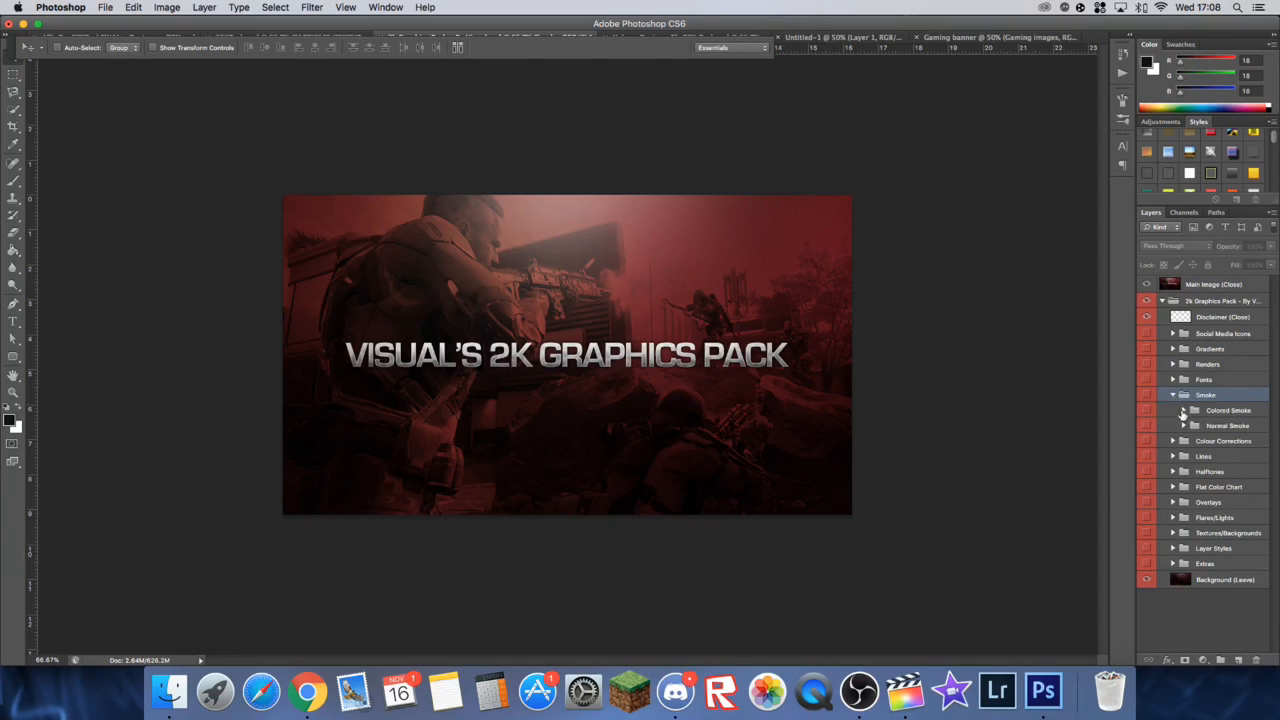
pyautogui.click(1183, 410)
pyautogui.click(1147, 427)
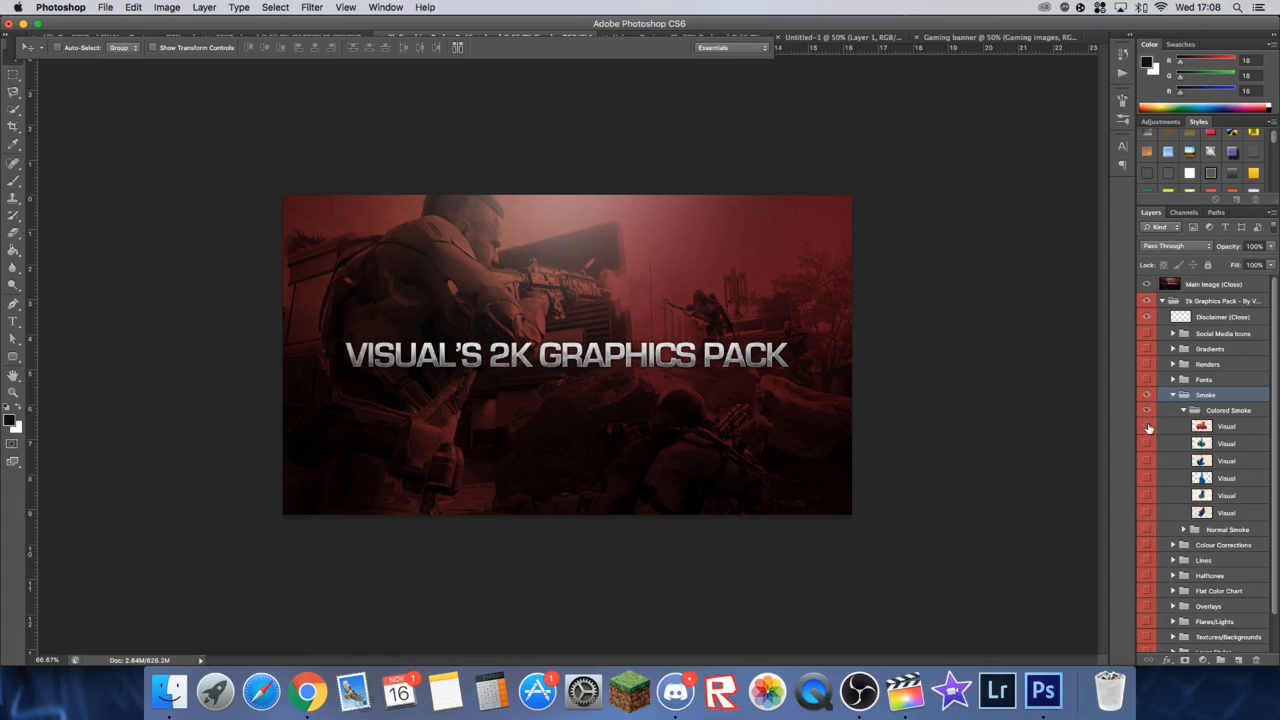
pyautogui.click(1183, 410)
# Step: Hide the Main Image layer and preview the Normal Smoke layers, leaving only the second smoke visible
pyautogui.click(1147, 284)
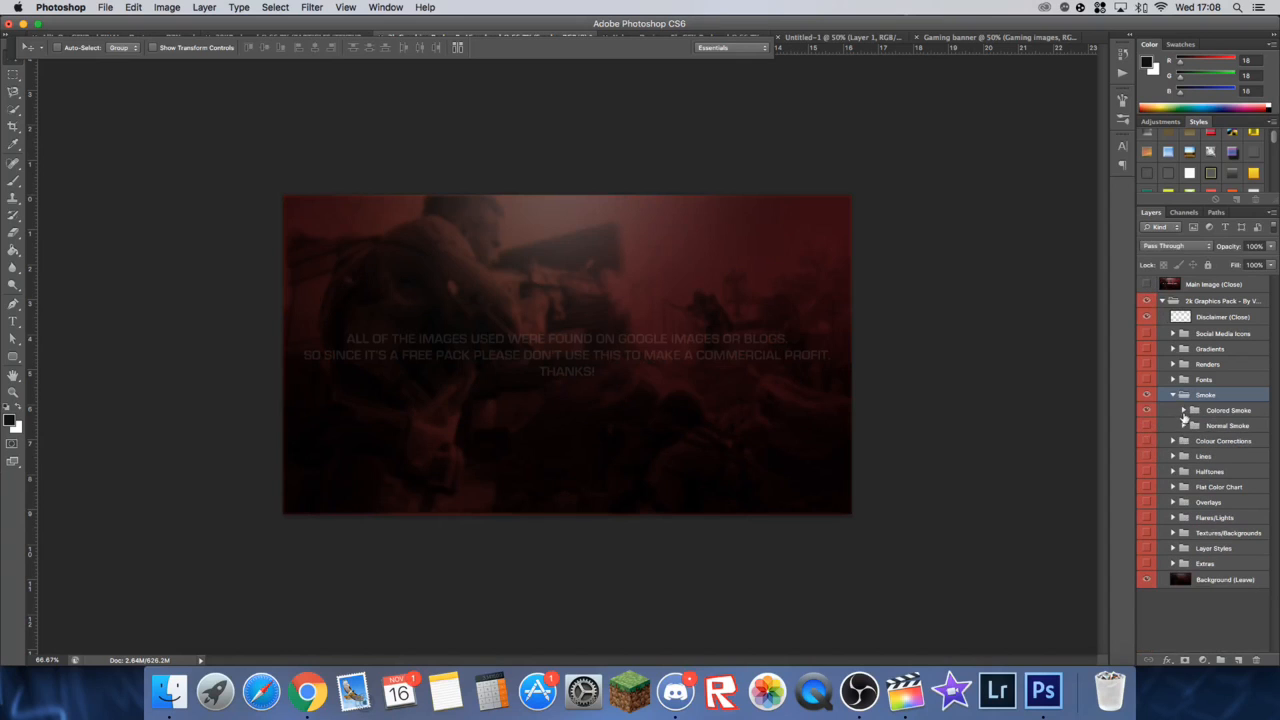
pyautogui.click(1183, 426)
pyautogui.click(1147, 427)
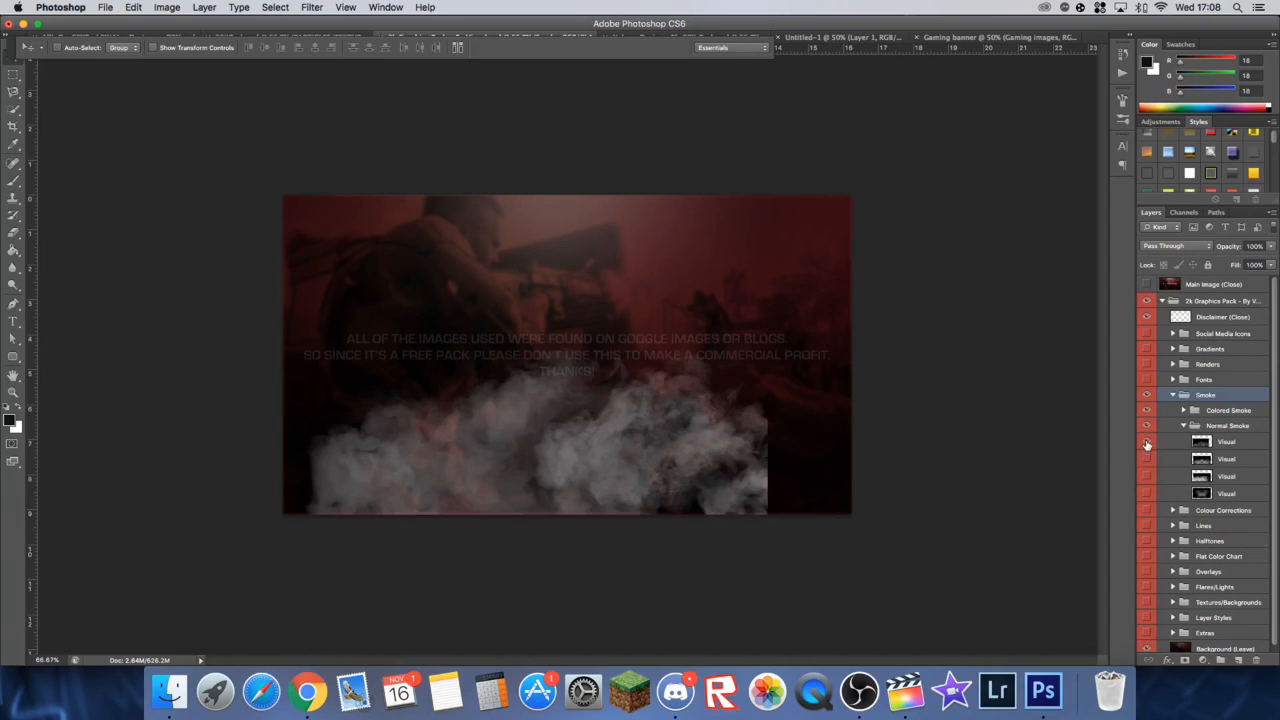
pyautogui.click(1147, 442)
pyautogui.click(1147, 459)
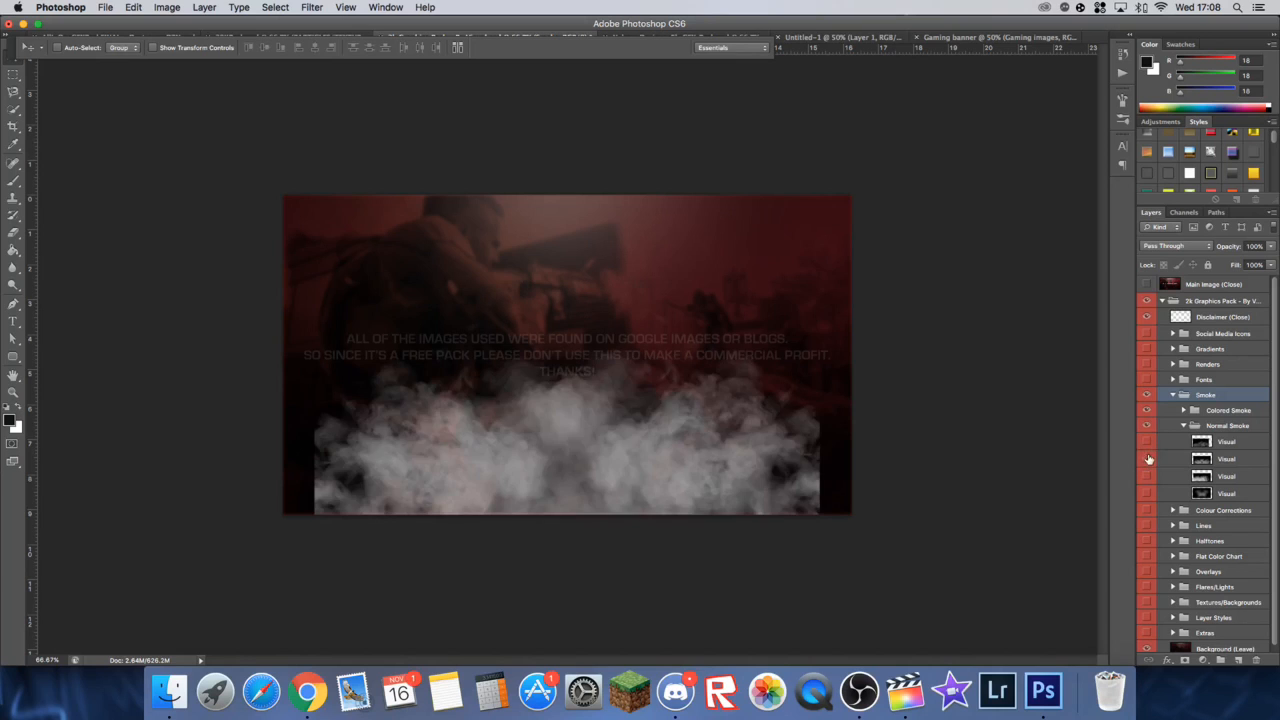
pyautogui.click(1147, 460)
pyautogui.click(1147, 477)
pyautogui.click(1148, 478)
pyautogui.click(1151, 459)
# Step: Bring the Smoke group into the Gaming banner document and scale it to about 263% so it covers the band
pyautogui.moveTo(492, 424); pyautogui.dragTo(342, 414)
pyautogui.moveTo(396, 345); pyautogui.dragTo(322, 307)
pyautogui.hotkey('ctrl', 't')
pyautogui.moveTo(509, 200); pyautogui.dragTo(785, 125)
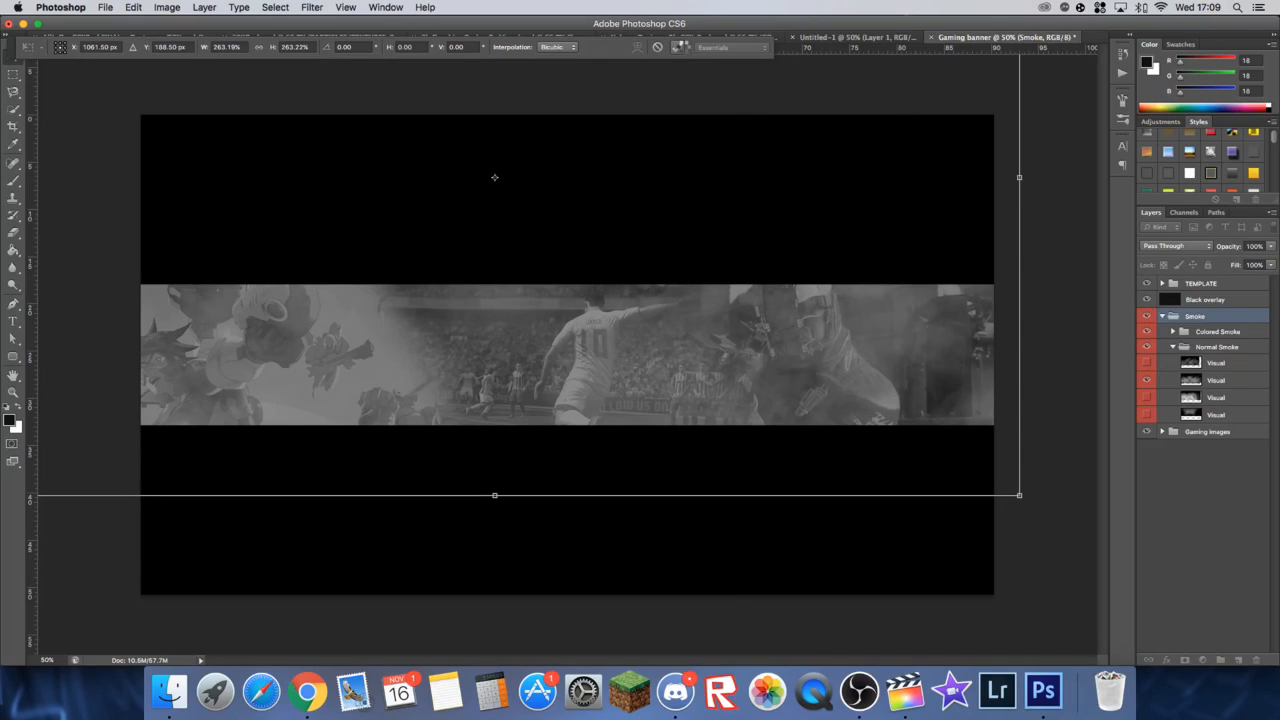
pyautogui.click(677, 47)
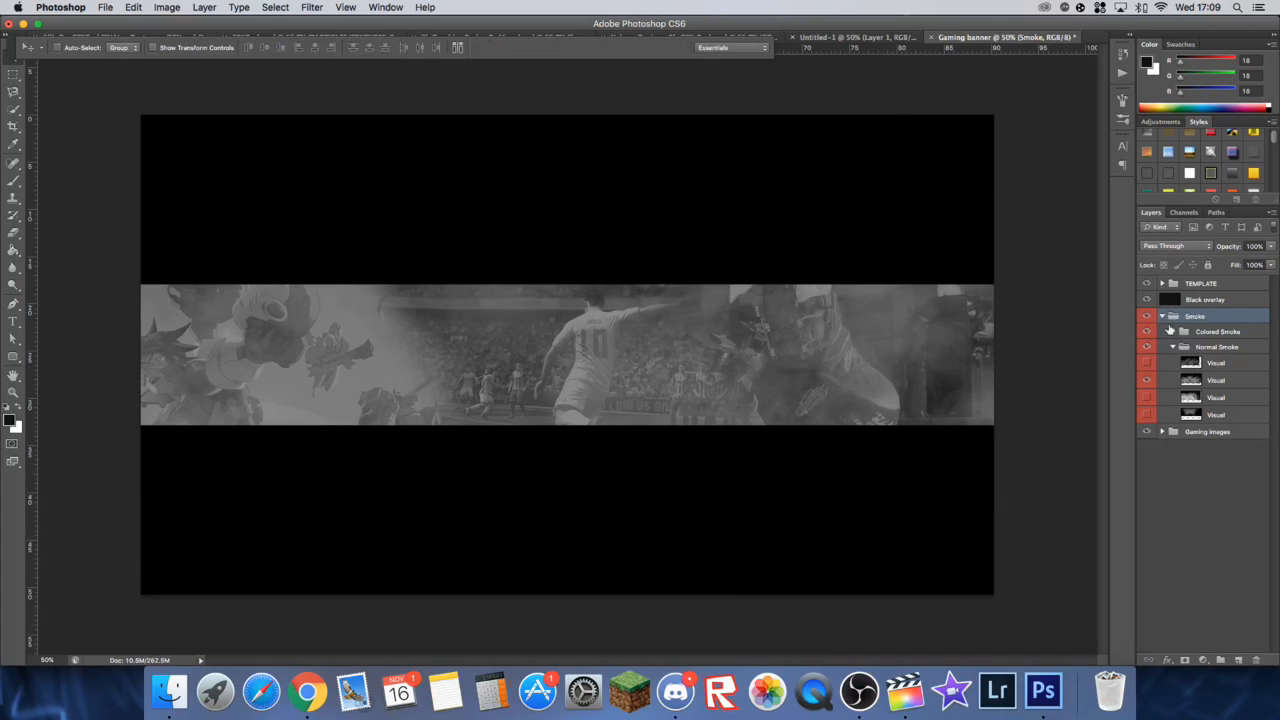
# Step: Delete the three hidden Visual smoke layers and the Colored Smoke group from the Smoke group
pyautogui.click(1200, 331)
pyautogui.click(1200, 318)
pyautogui.click(1173, 347)
pyautogui.click(1173, 347)
pyautogui.click(1226, 380)
pyautogui.click(1215, 364)
pyautogui.click(1207, 347)
pyautogui.click(1214, 364)
pyautogui.press('Delete')
pyautogui.click(1217, 398)
pyautogui.press('Delete')
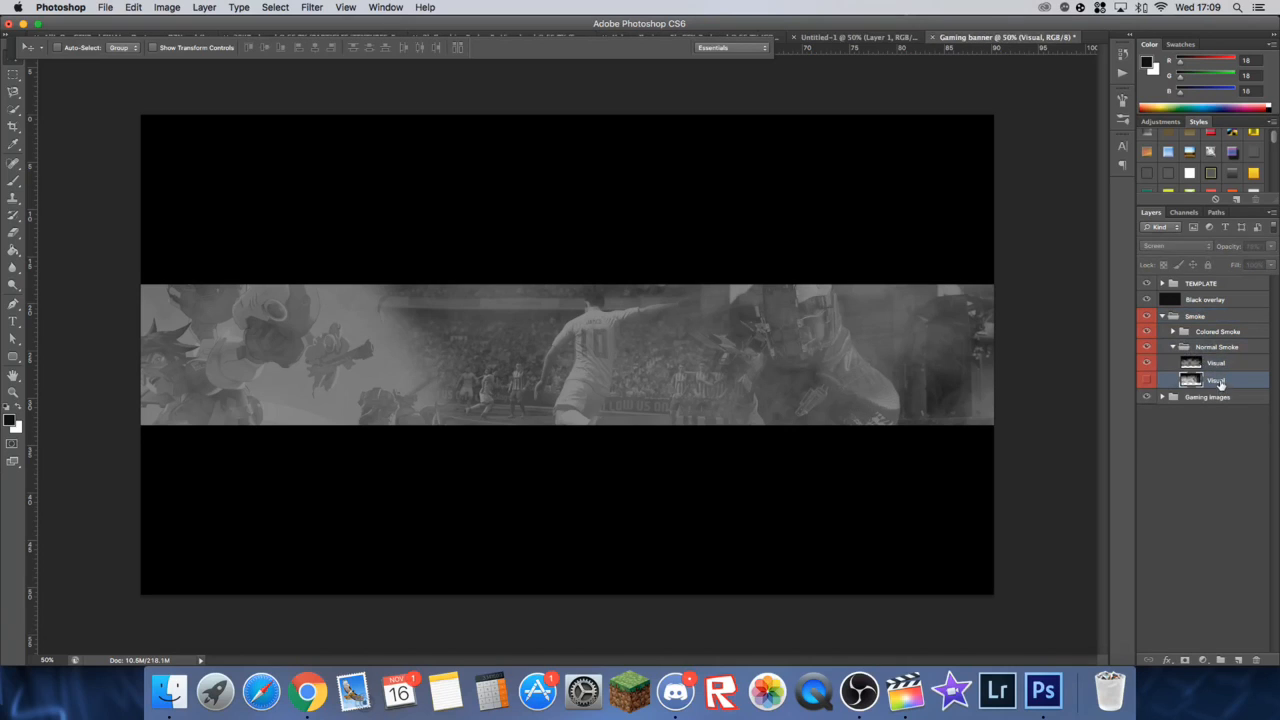
pyautogui.press('Delete')
pyautogui.click(1213, 333)
pyautogui.press('Delete')
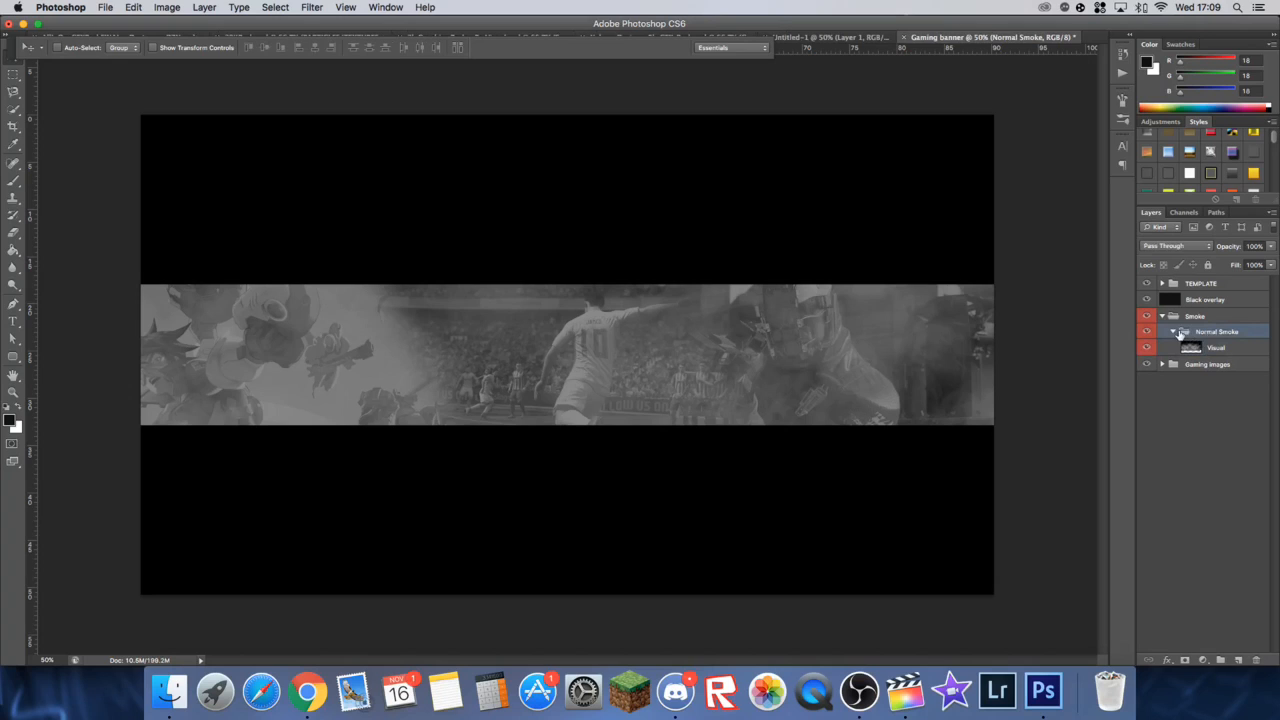
# Step: Ungroup Normal Smoke and the outer Smoke group, and rename the remaining Visual layer "Smoke"
pyautogui.rightClick(1200, 333)
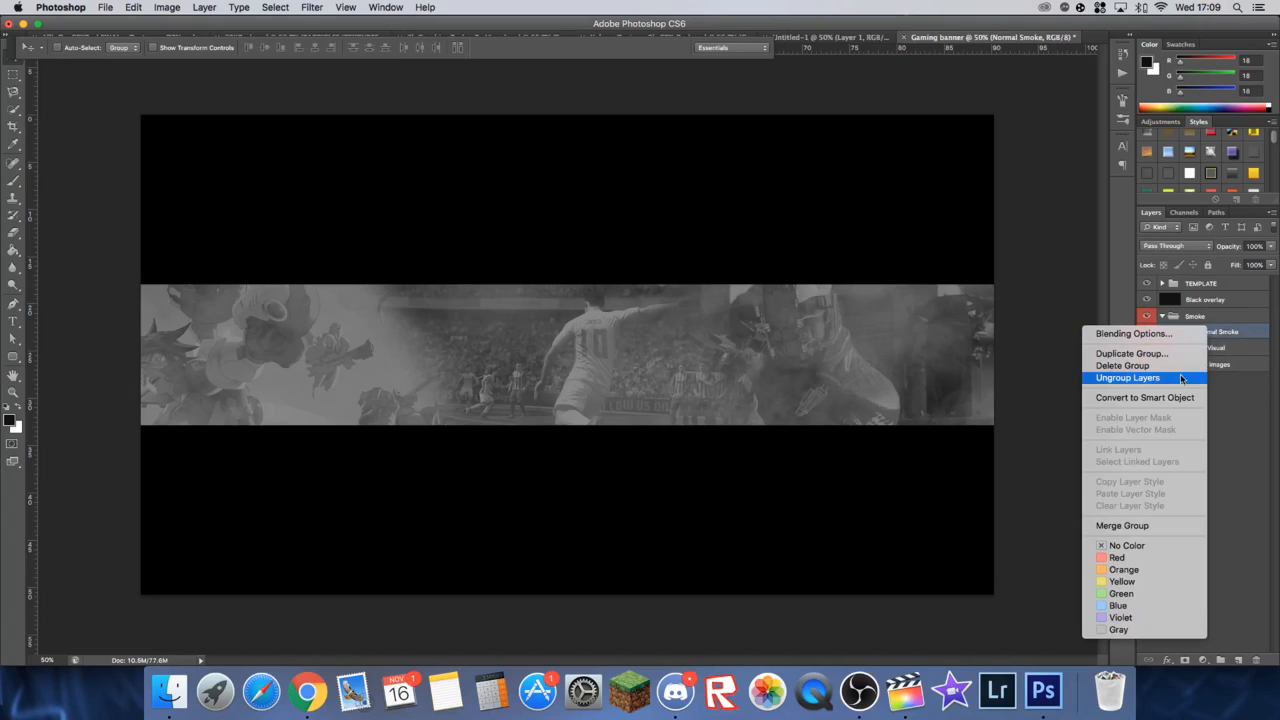
pyautogui.click(1156, 377)
pyautogui.doubleClick(1206, 333)
pyautogui.write('Smoke')
pyautogui.press('Return')
pyautogui.rightClick(1192, 317)
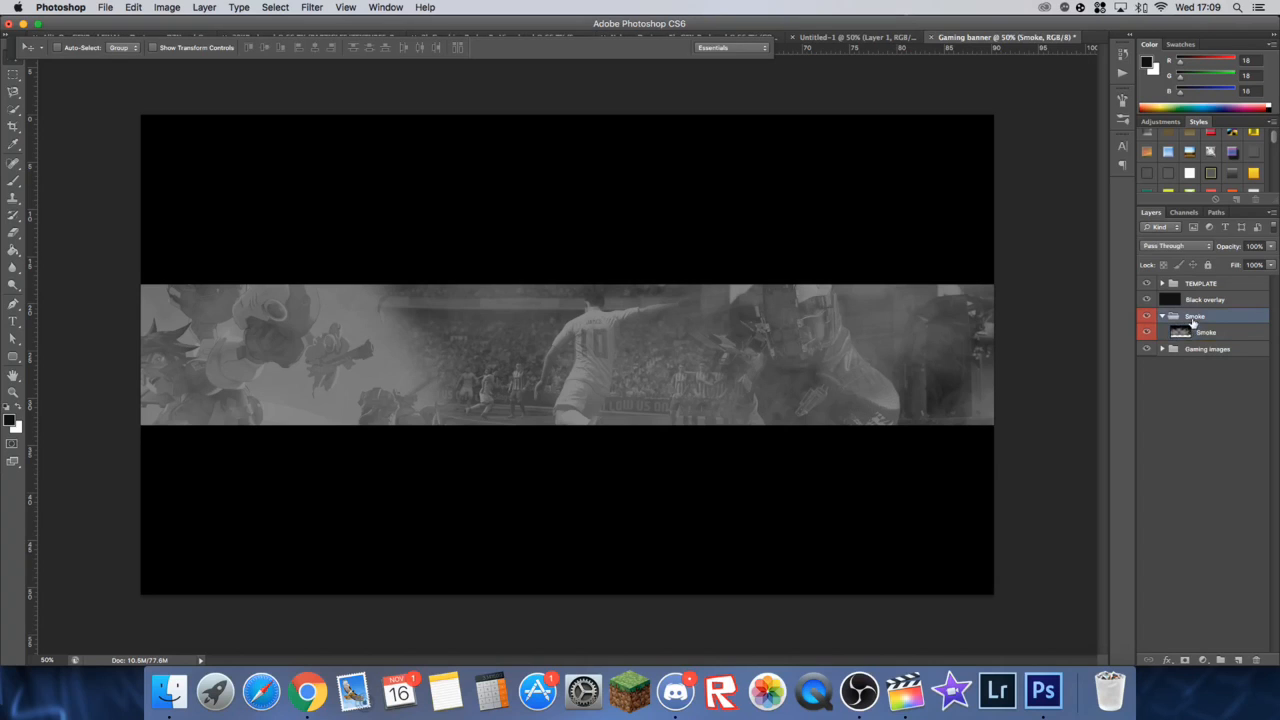
pyautogui.click(1145, 369)
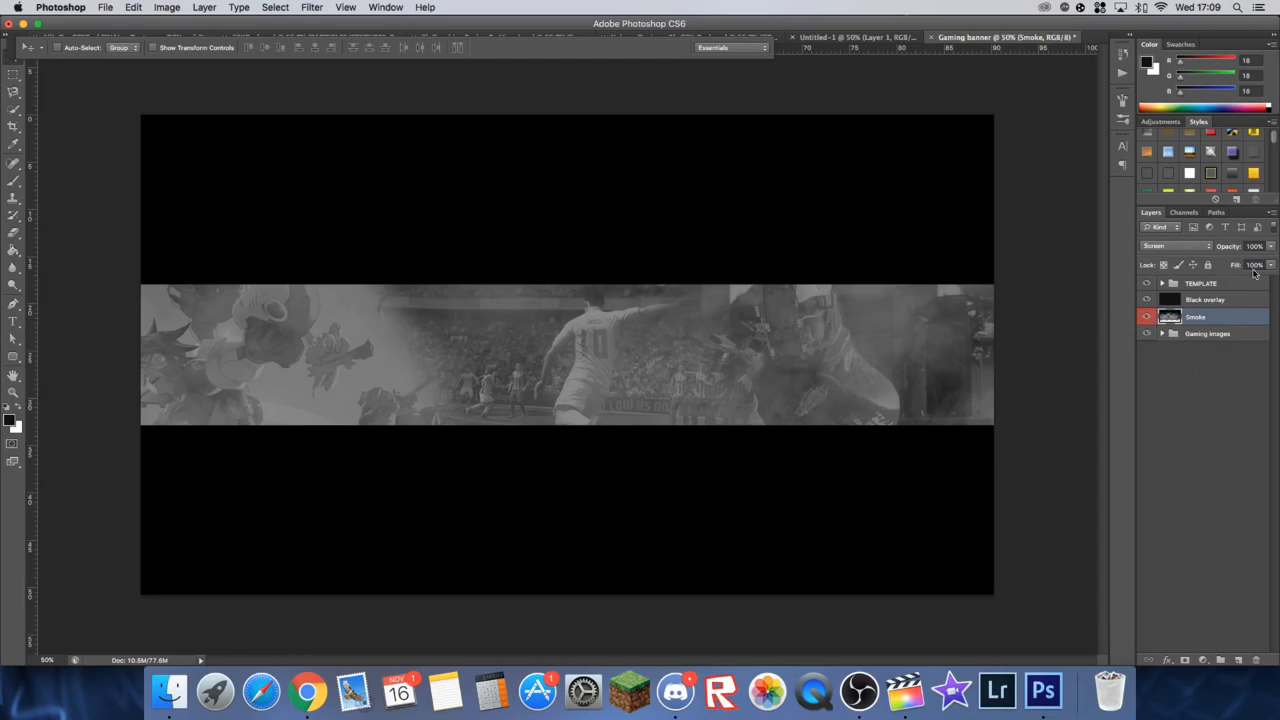
# Step: Set the Smoke layer's blend mode to Overlay and its opacity to 15%, and compare the banner with and without it
pyautogui.click(1199, 248)
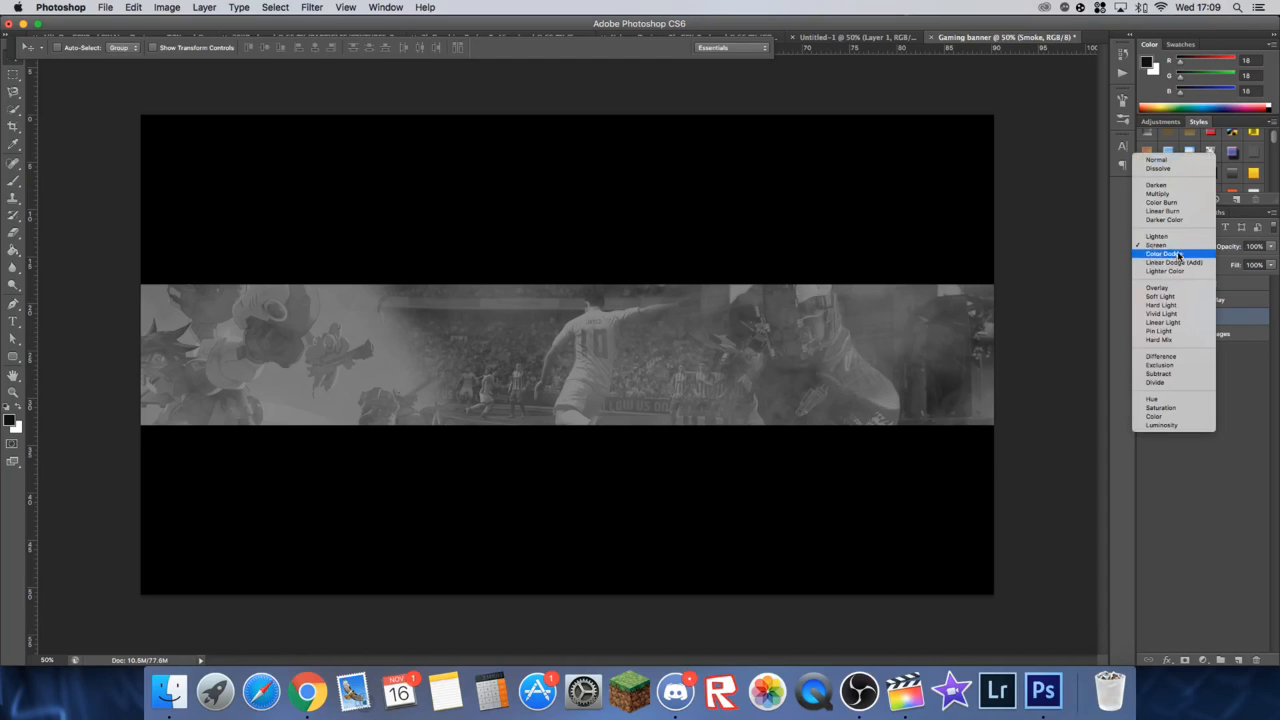
pyautogui.click(1177, 291)
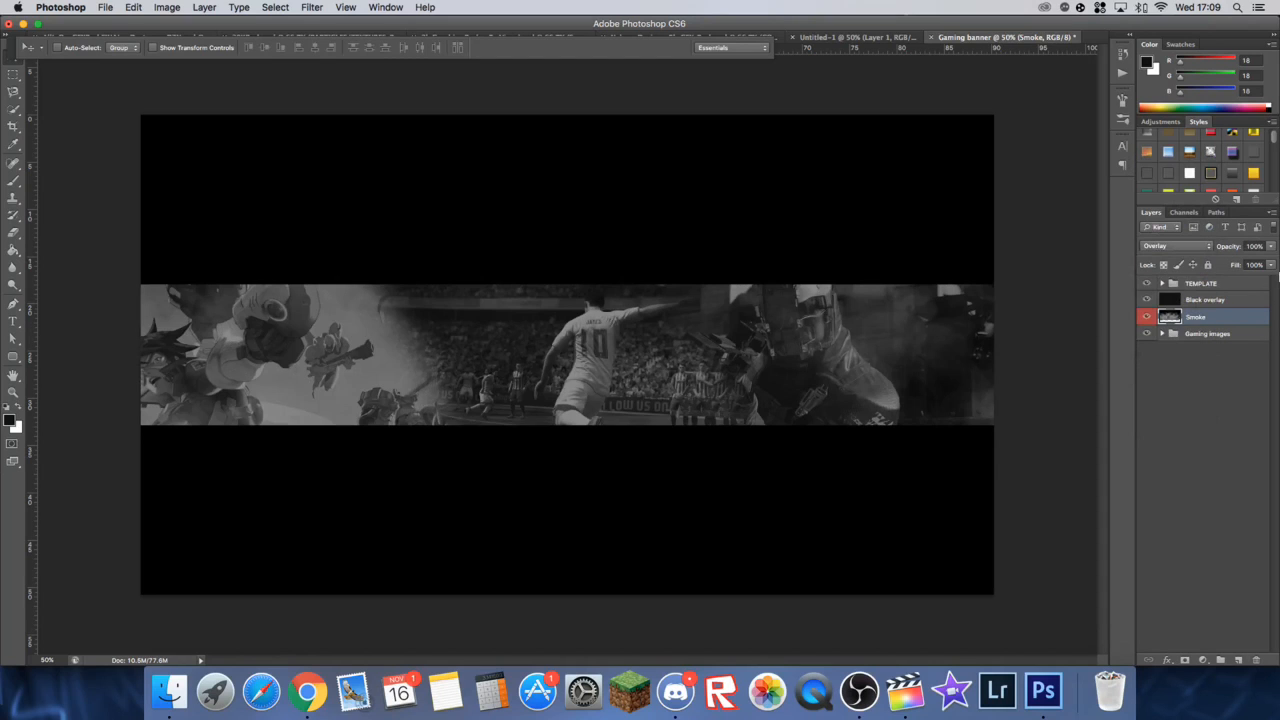
pyautogui.moveTo(1273, 246); pyautogui.dragTo(1225, 248)
pyautogui.write('15')
pyautogui.click(1147, 317)
pyautogui.click(1147, 317)
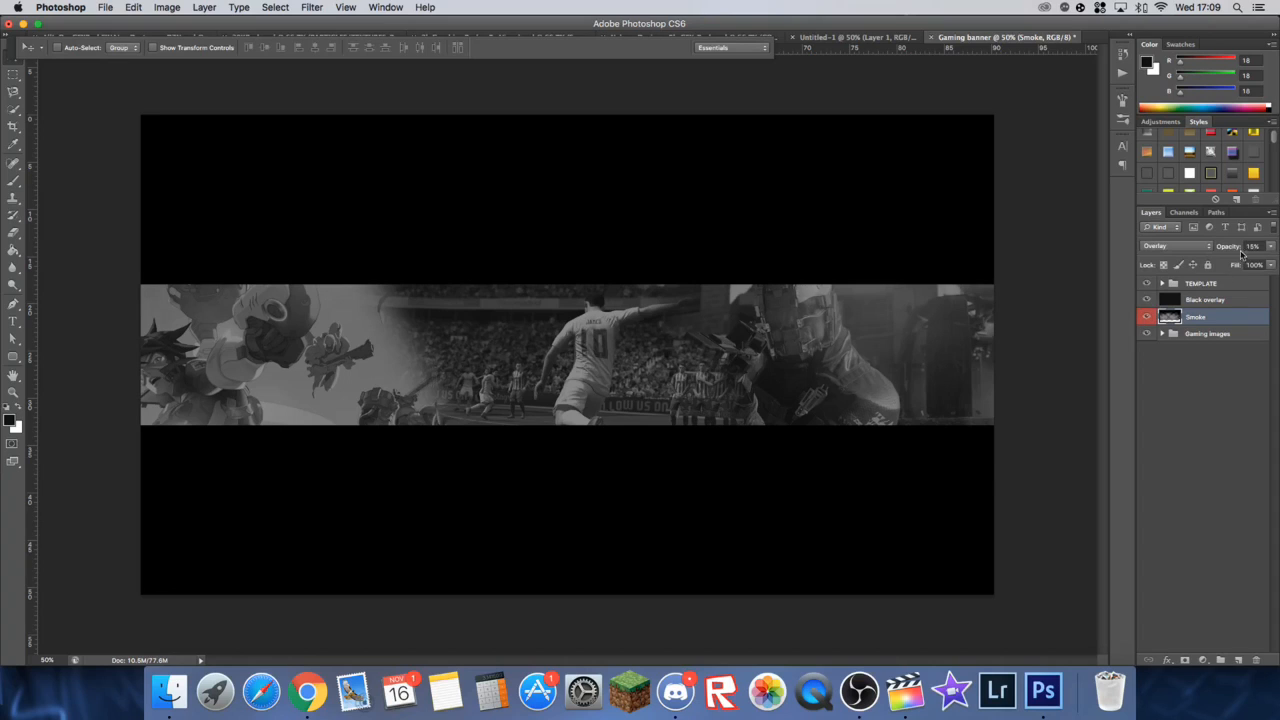
# Step: Set the Smoke layer's opacity to 20% and compare the banner with the smoke hidden and shown
pyautogui.moveTo(1261, 246); pyautogui.dragTo(1208, 247)
pyautogui.write('20')
pyautogui.press('Return')
pyautogui.click(1148, 317)
pyautogui.click(1148, 317)
pyautogui.click(1149, 317)
pyautogui.click(1149, 317)
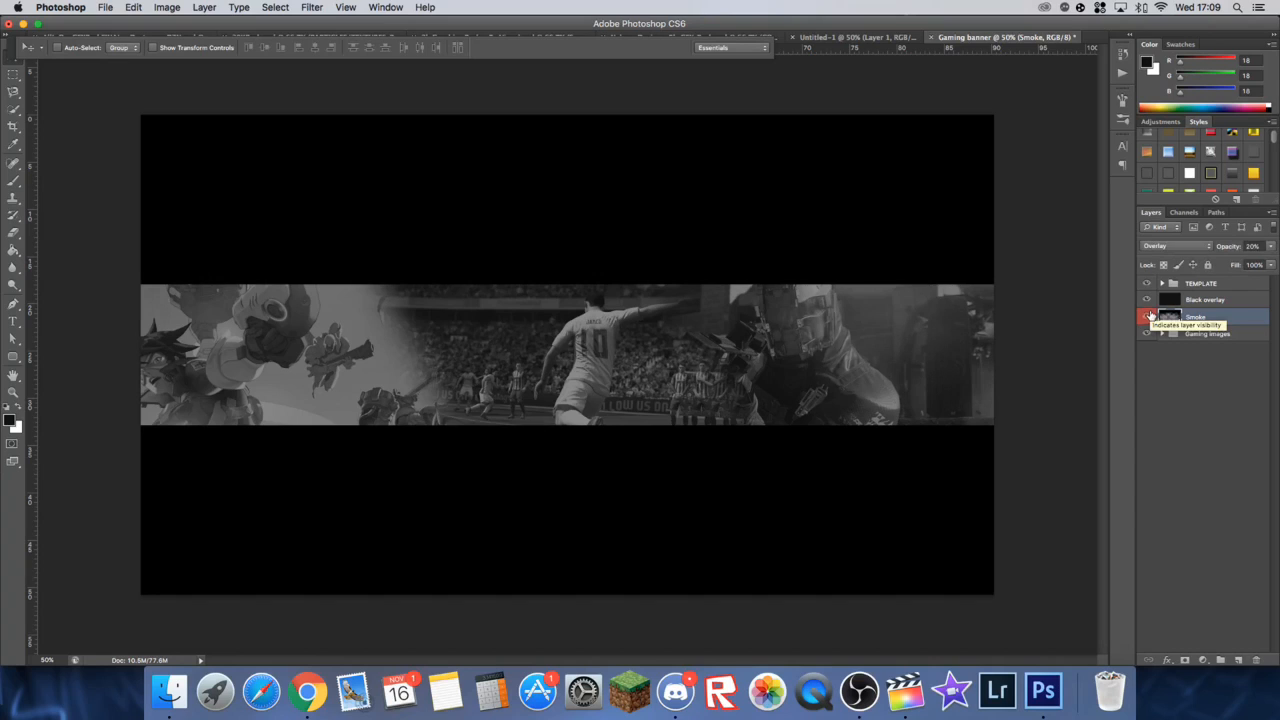
pyautogui.click(1207, 337)
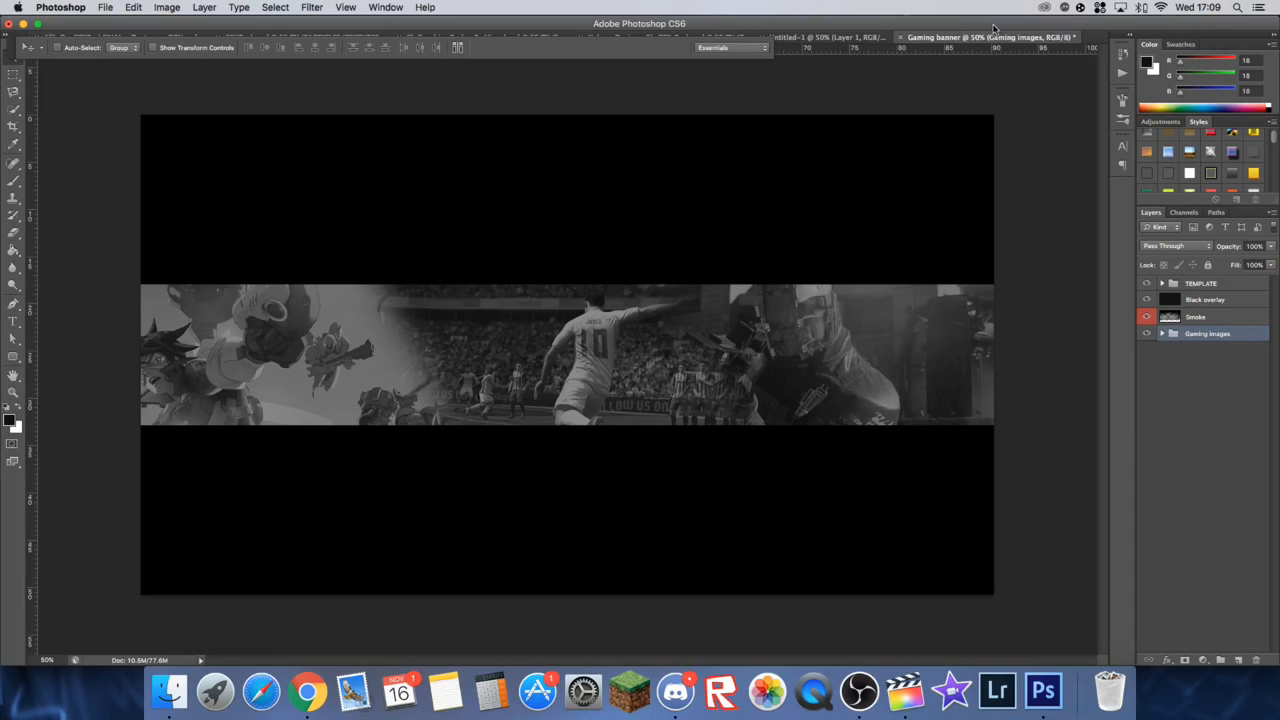
# Step: Place the Fusion logo image on the band above the Black overlay layer and rasterize it
pyautogui.moveTo(991, 27); pyautogui.dragTo(678, 345)
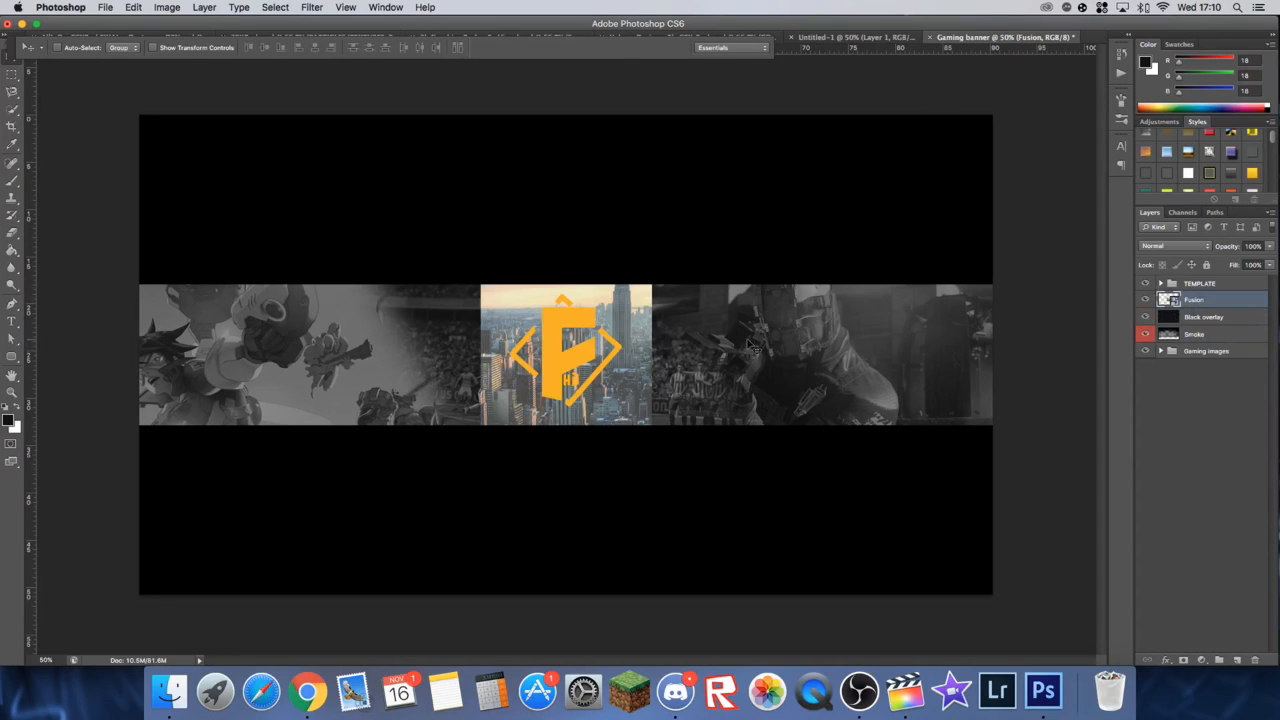
pyautogui.moveTo(578, 345); pyautogui.dragTo(499, 345)
pyautogui.rightClick(1199, 302)
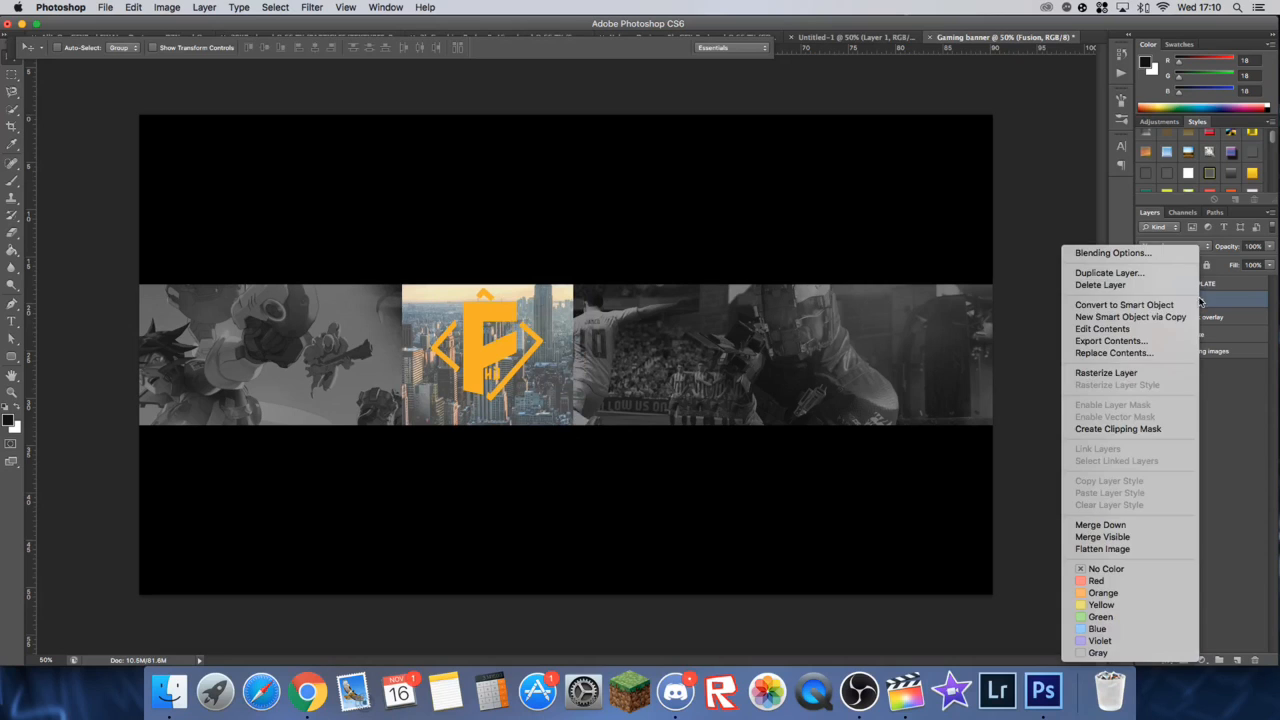
pyautogui.click(1106, 372)
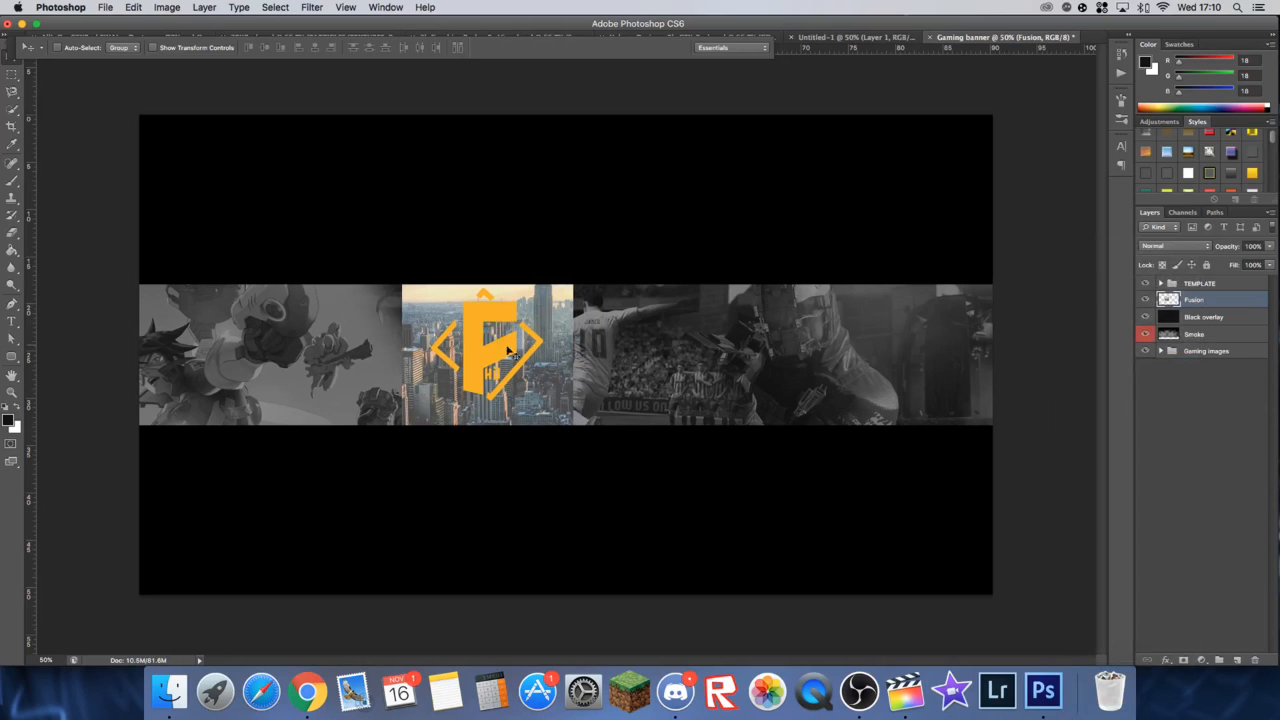
pyautogui.moveTo(474, 340); pyautogui.dragTo(727, 340)
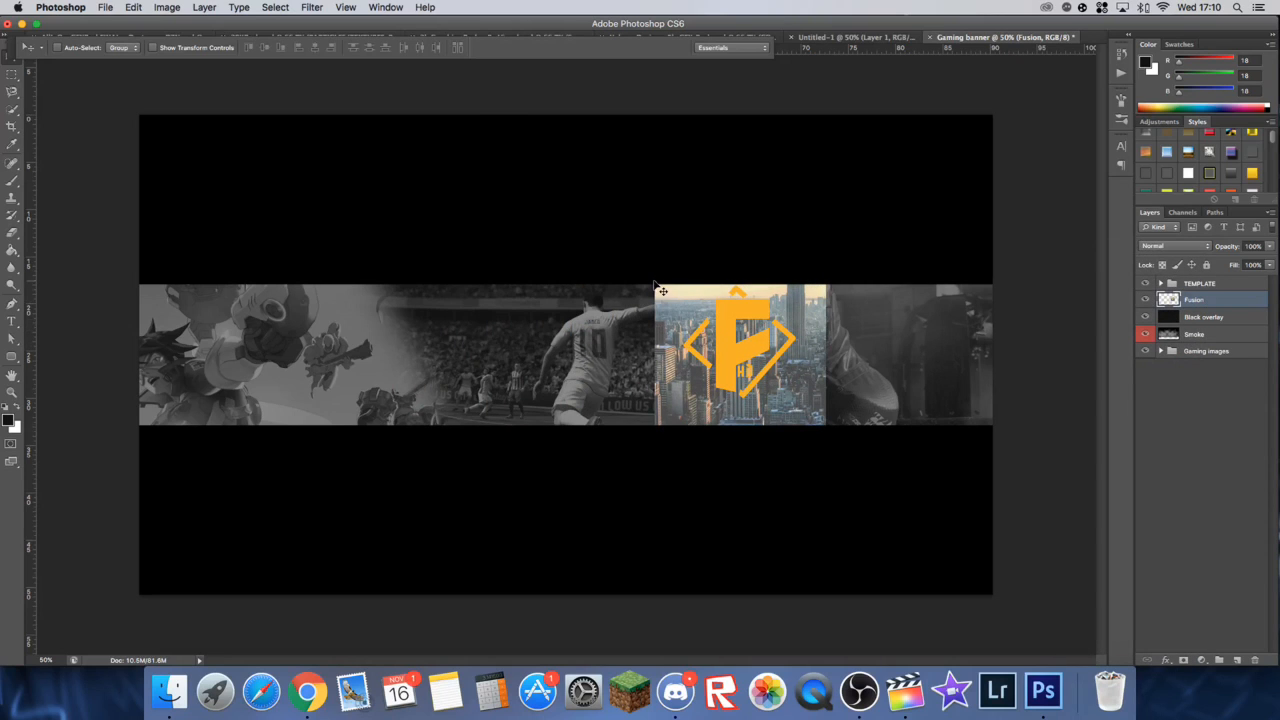
# Step: Scale the Fusion logo down to about 18% and place it in the upper-right corner of the band
pyautogui.hotkey('ctrl', 't')
pyautogui.moveTo(656, 286); pyautogui.dragTo(923, 310)
pyautogui.moveTo(748, 346); pyautogui.dragTo(982, 300)
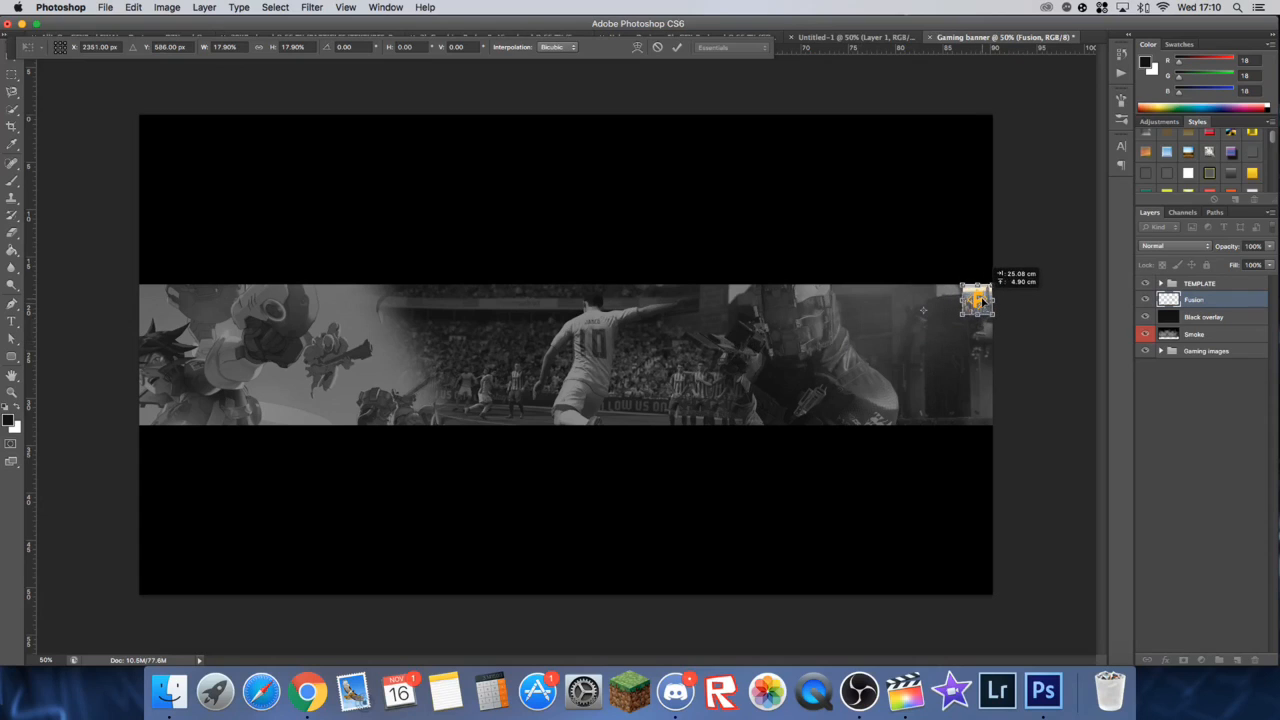
pyautogui.click(678, 47)
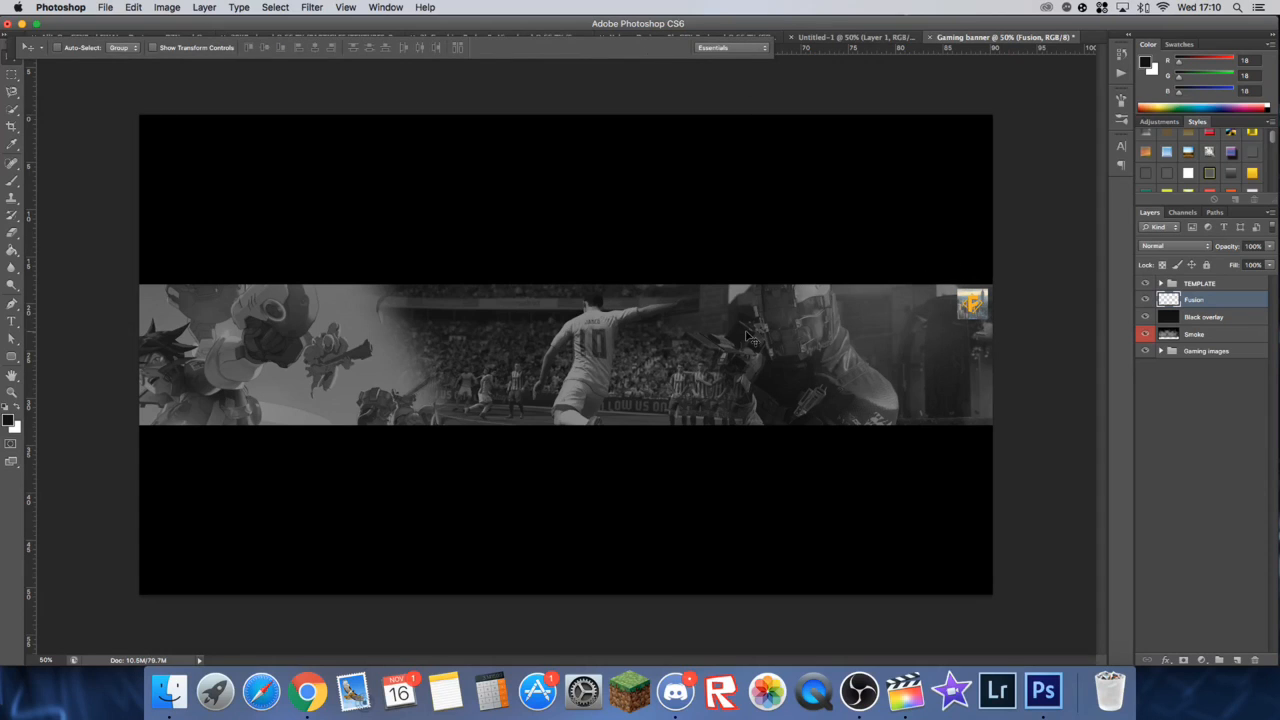
# Step: Set the Type tool's font to Nexa Bold
pyautogui.press('t')
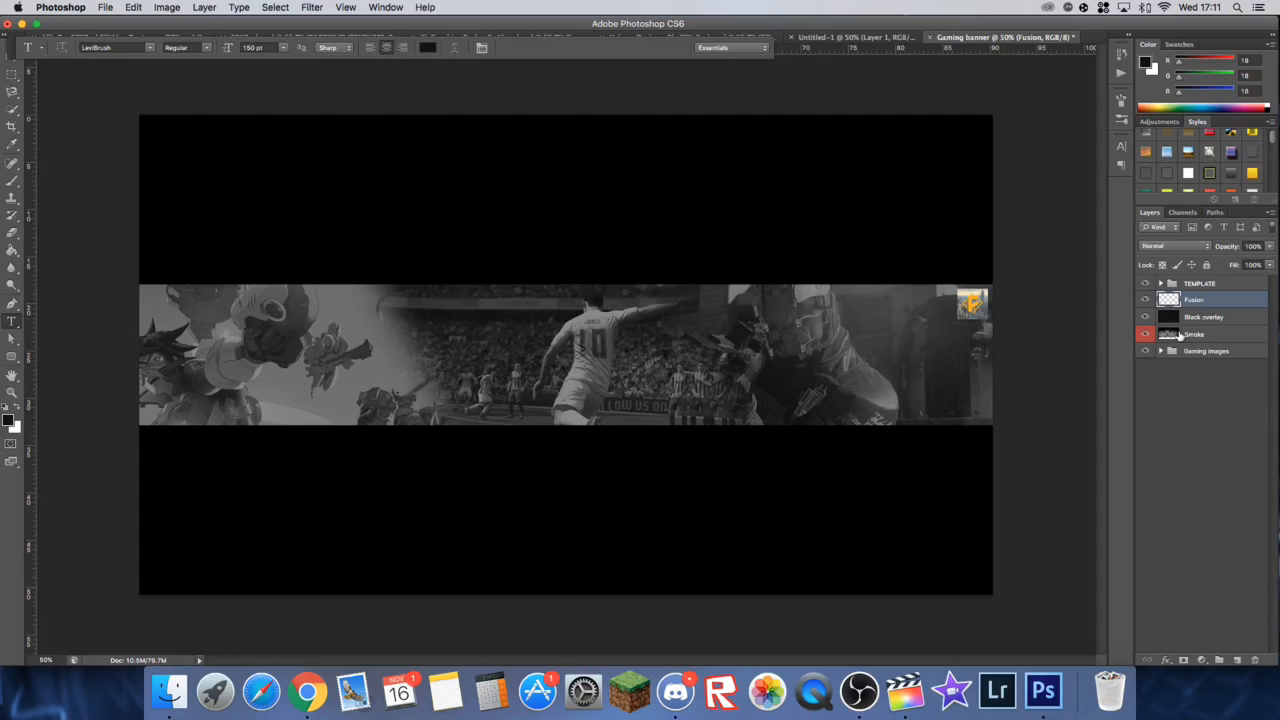
pyautogui.click(148, 50)
pyautogui.scroll(-1, 252, 237)
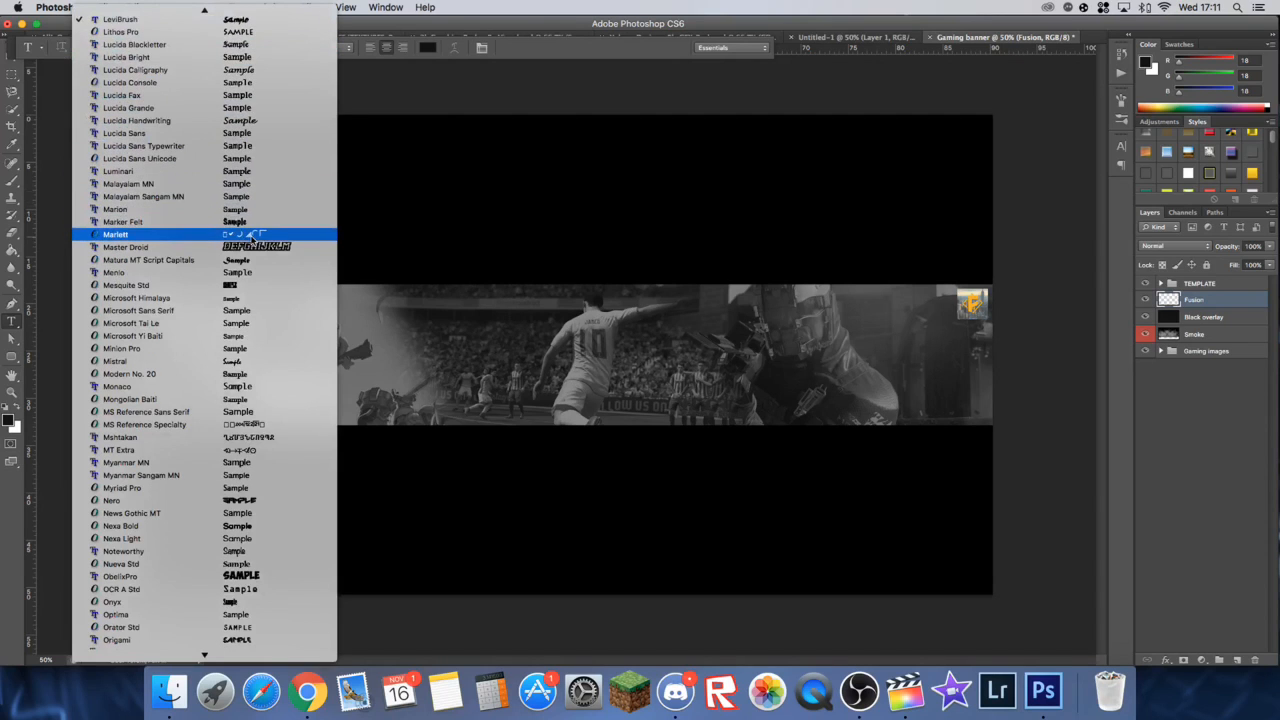
pyautogui.scroll(-10, 252, 237)
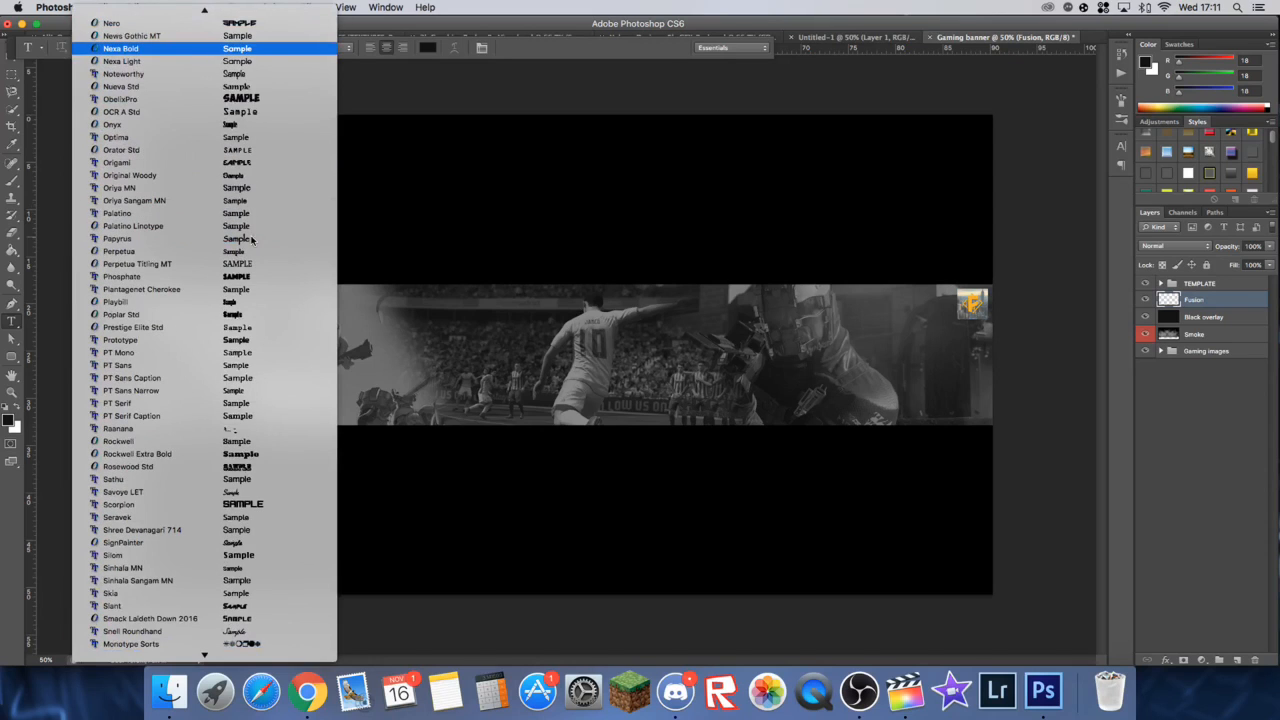
pyautogui.press('Return')
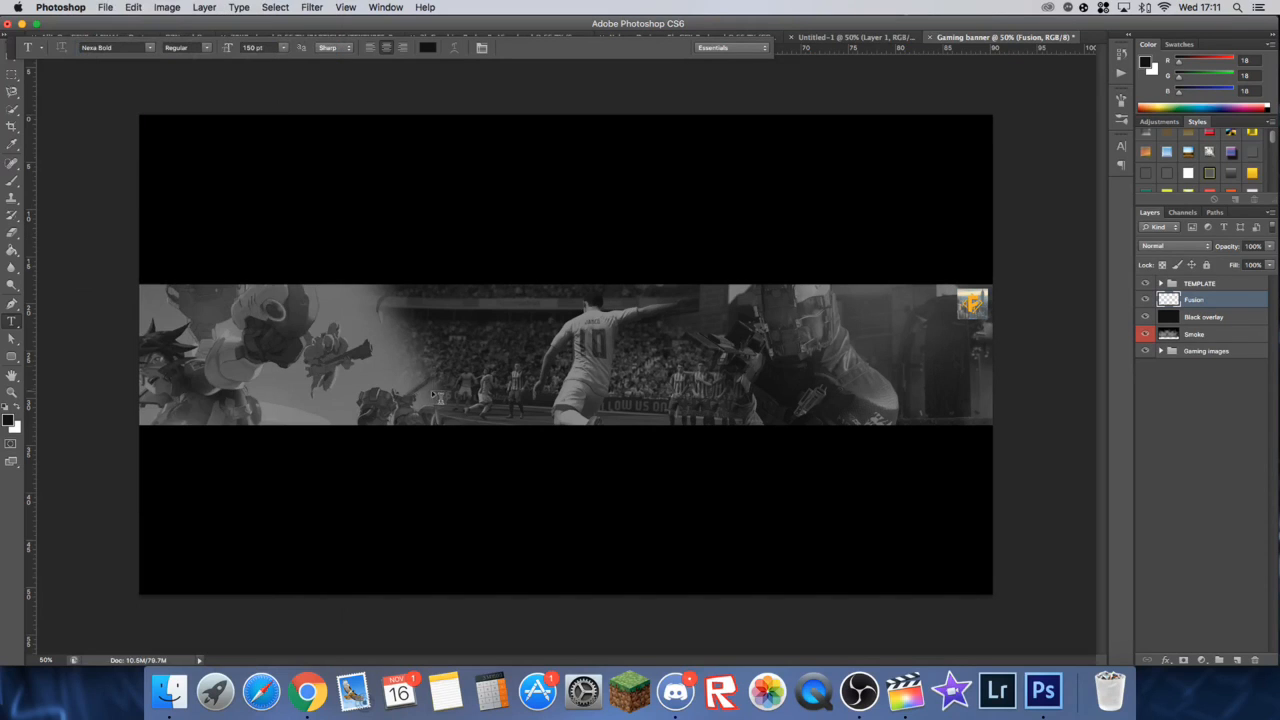
# Step: Start a text layer on the band beside the footballer and set the text colour to white
pyautogui.click(452, 368)
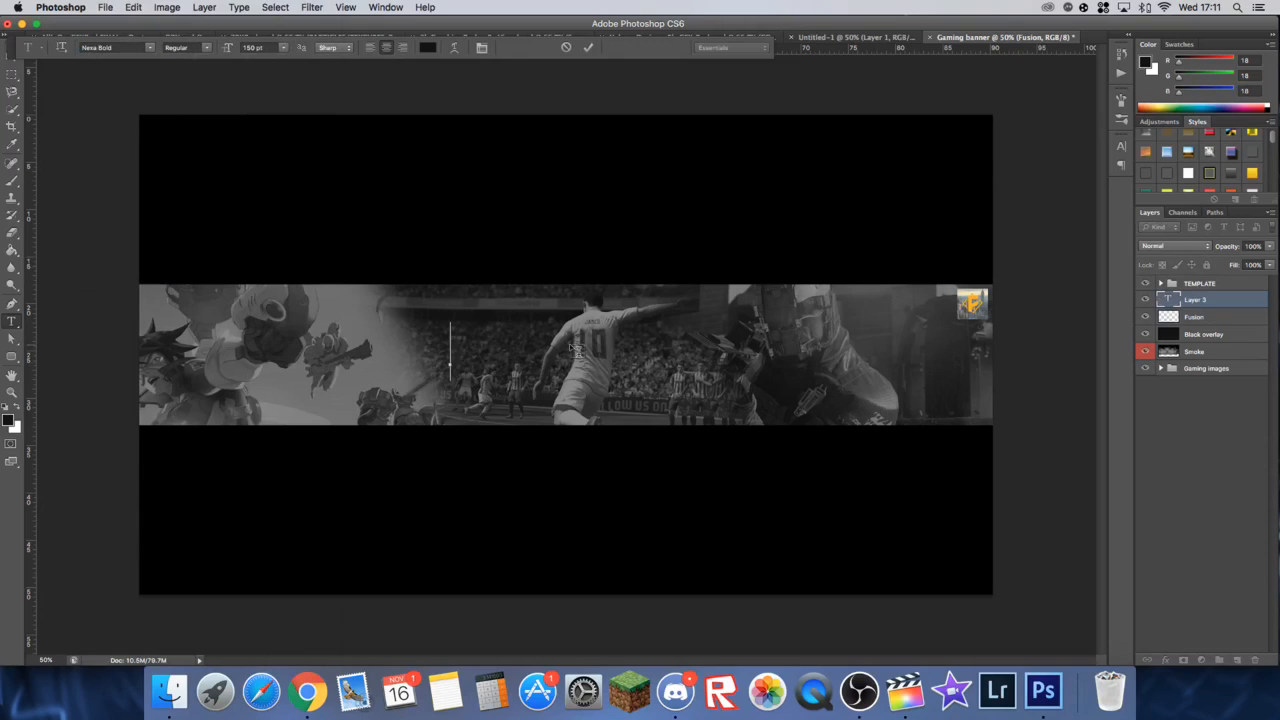
pyautogui.write('NE')
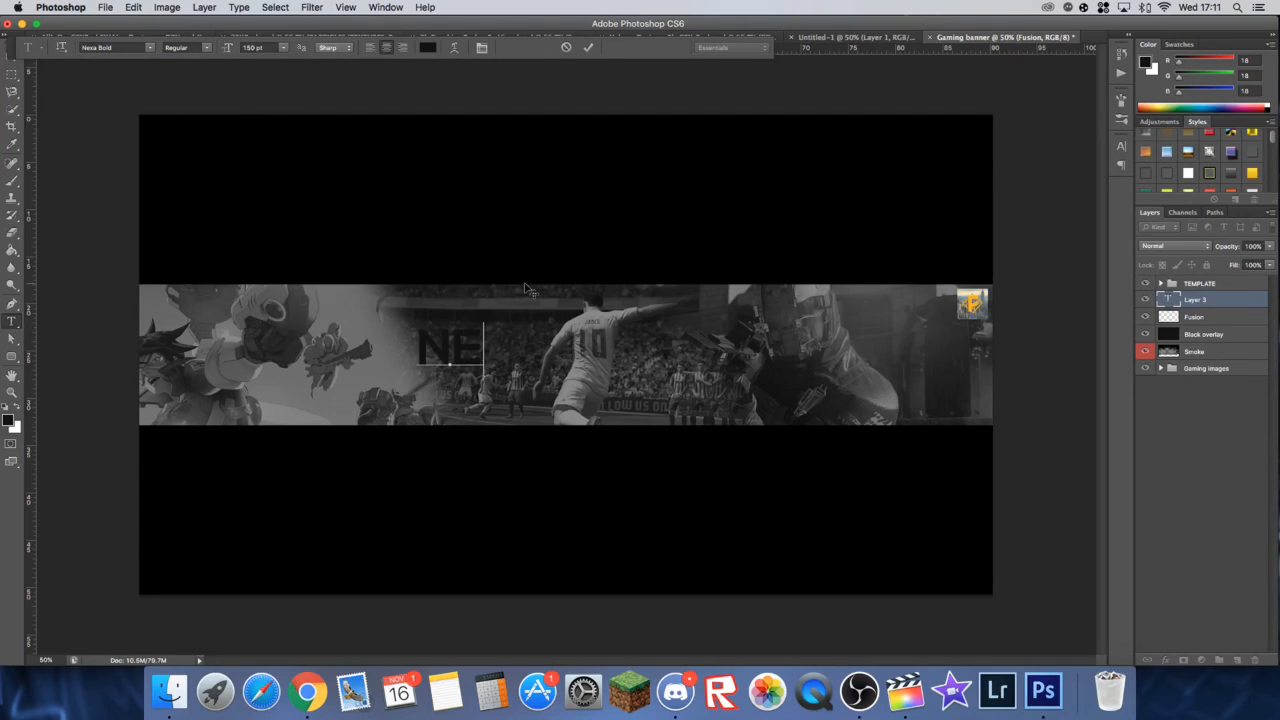
pyautogui.press('BackSpace')
pyautogui.press('BackSpace')
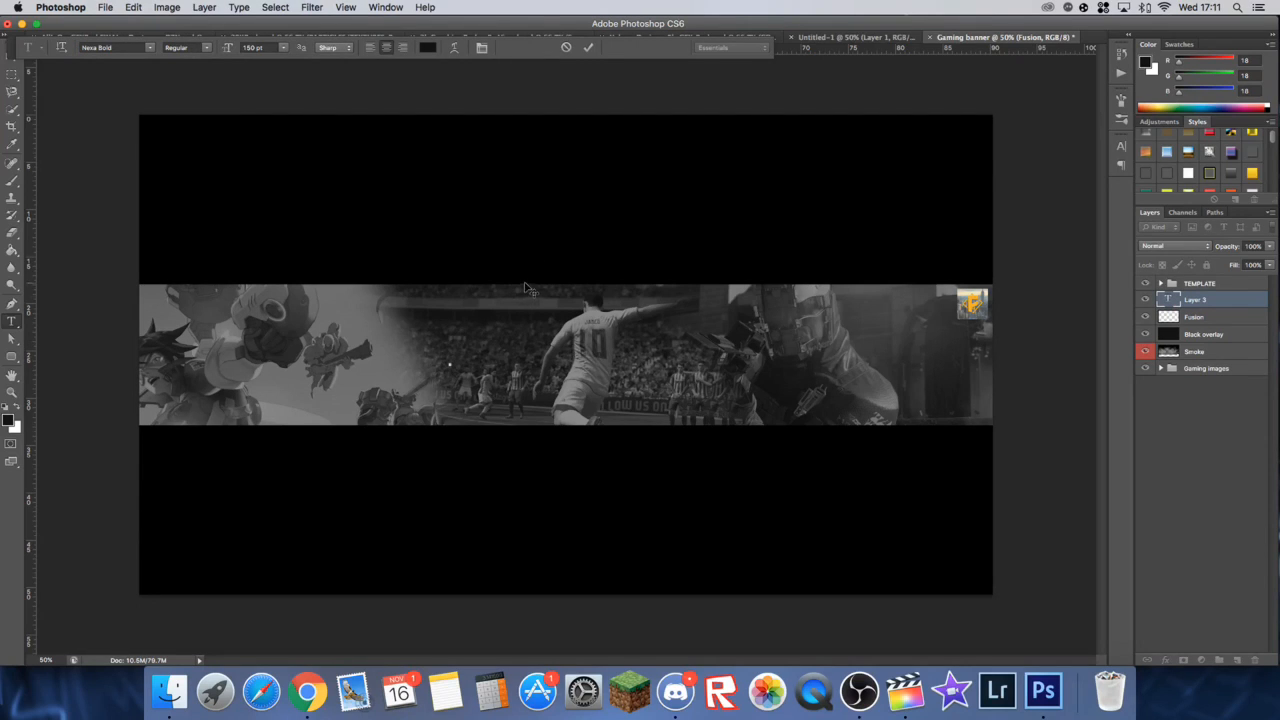
pyautogui.click(427, 47)
pyautogui.click(643, 339)
pyautogui.click(930, 337)
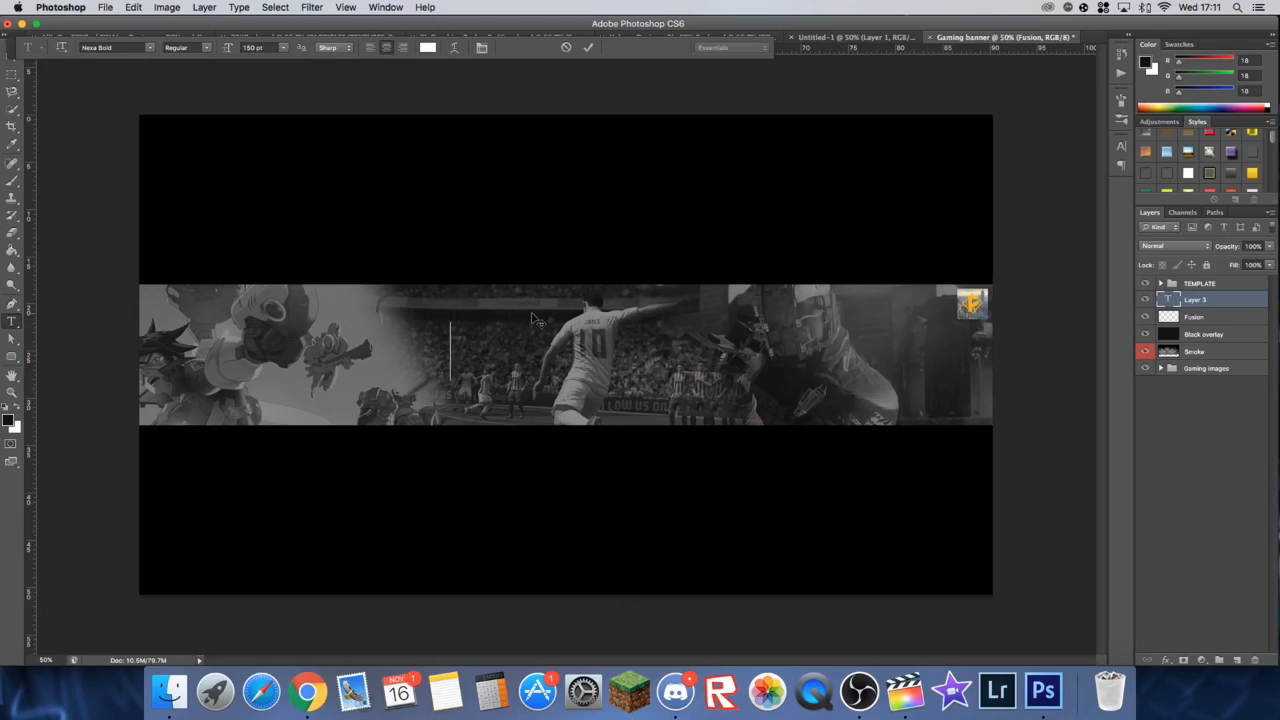
pyautogui.write('Fusi')
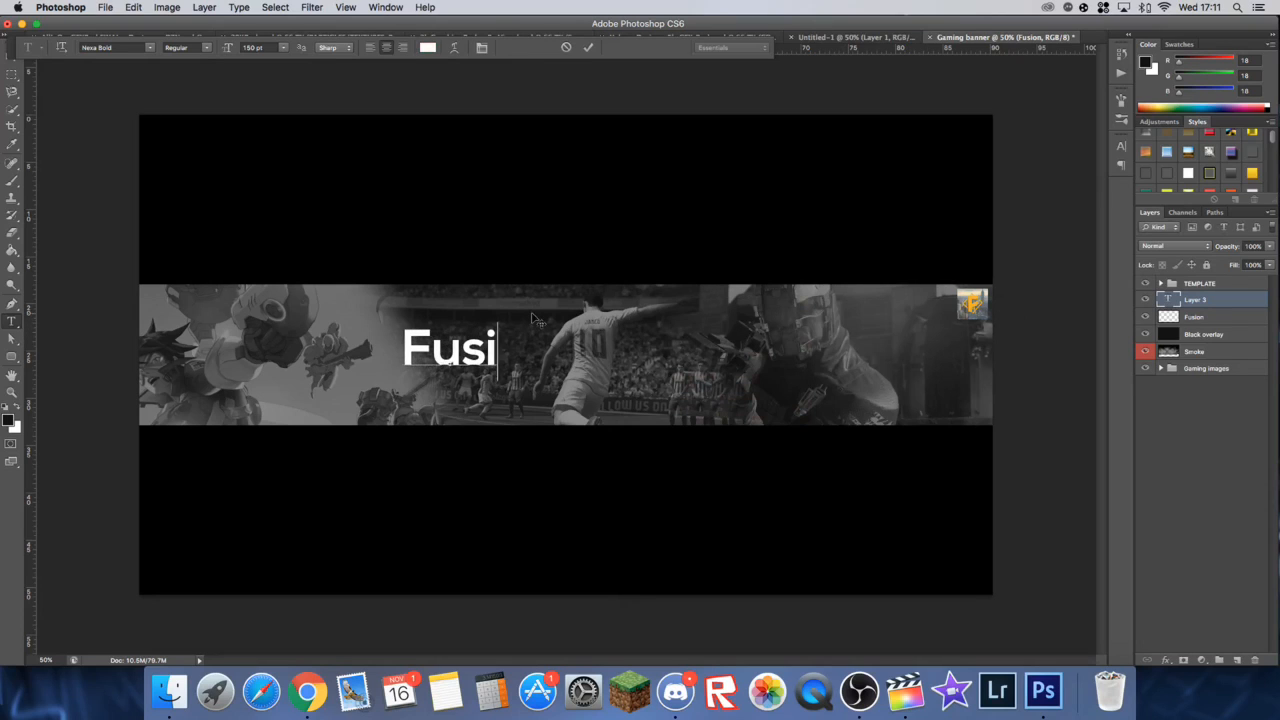
pyautogui.press('BackSpace')
pyautogui.press('BackSpace')
pyautogui.press('BackSpace')
pyautogui.press('BackSpace')
# Step: Enter the word "Your" in the new text layer on the band and commit it
pyautogui.write('YOur')
pyautogui.press('BackSpace')
pyautogui.press('BackSpace')
pyautogui.press('BackSpace')
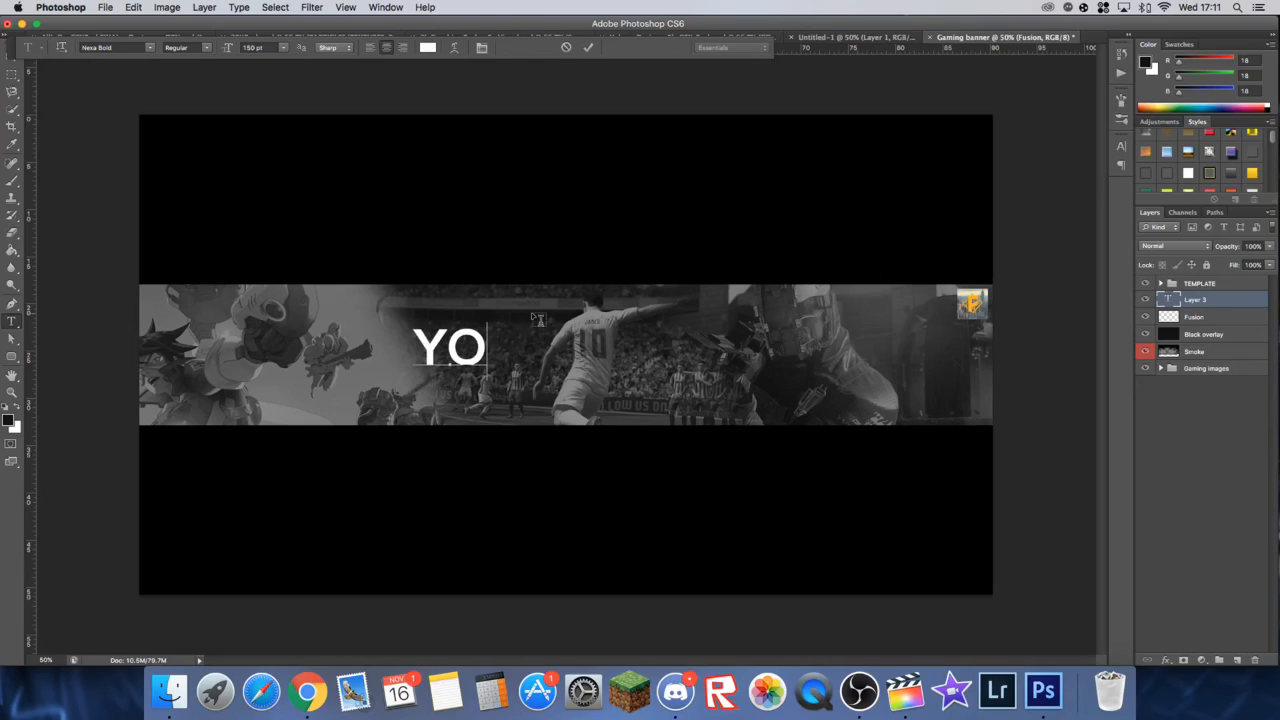
pyautogui.write('our')
pyautogui.click(588, 47)
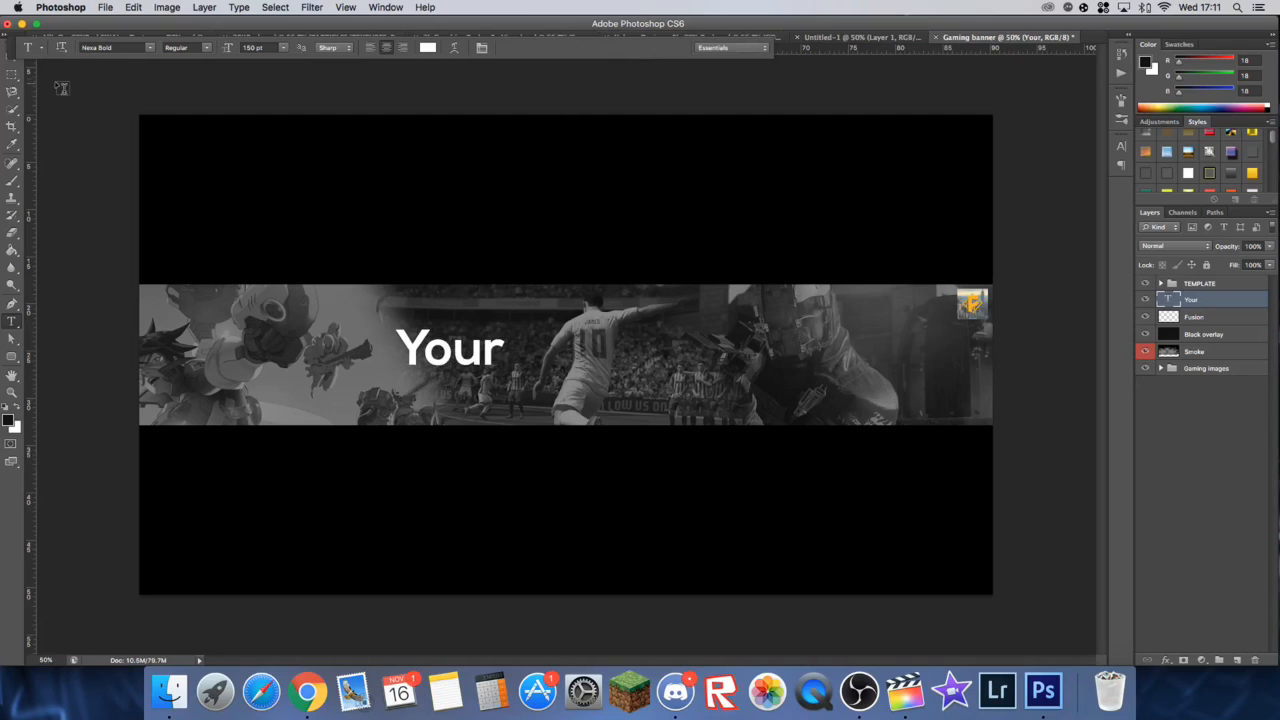
# Step: Move the "Your" text across the band so that its end meets the footballer's back, keeping it vertically centred
pyautogui.click(11, 58)
pyautogui.moveTo(466, 348); pyautogui.dragTo(545, 315)
pyautogui.press('Left')
pyautogui.press('Left')
pyautogui.press('Left')
pyautogui.press('Left')
pyautogui.press('Left')
pyautogui.press('Down')
pyautogui.press('Down')
pyautogui.press('Down')
pyautogui.press('Down')
pyautogui.press('Down')
pyautogui.press('Left')
pyautogui.press('Left')
pyautogui.press('Left')
pyautogui.press('Left')
pyautogui.press('Left')
pyautogui.press('Down')
pyautogui.press('Down')
pyautogui.press('Down')
pyautogui.press('Down')
pyautogui.press('Left')
pyautogui.press('Left')
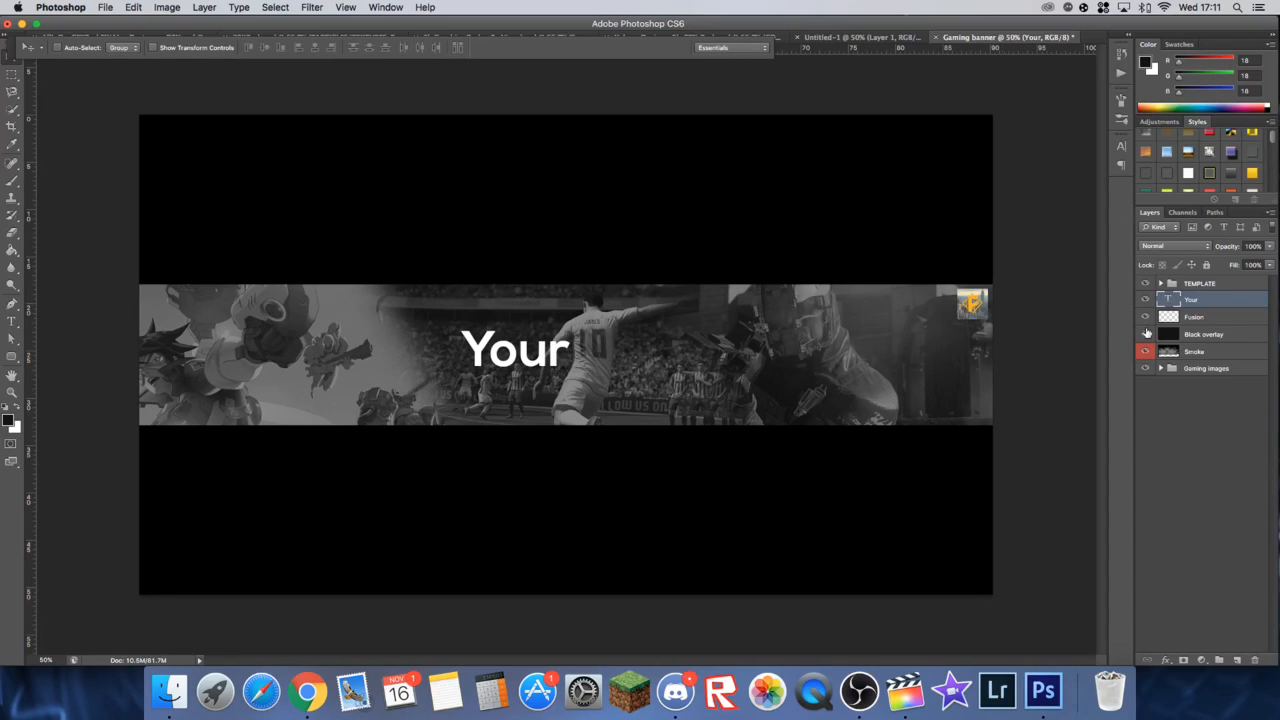
# Step: Duplicate the "Your" text layer and change the copy to read "Name" in Nexa Light
pyautogui.press('super+j')
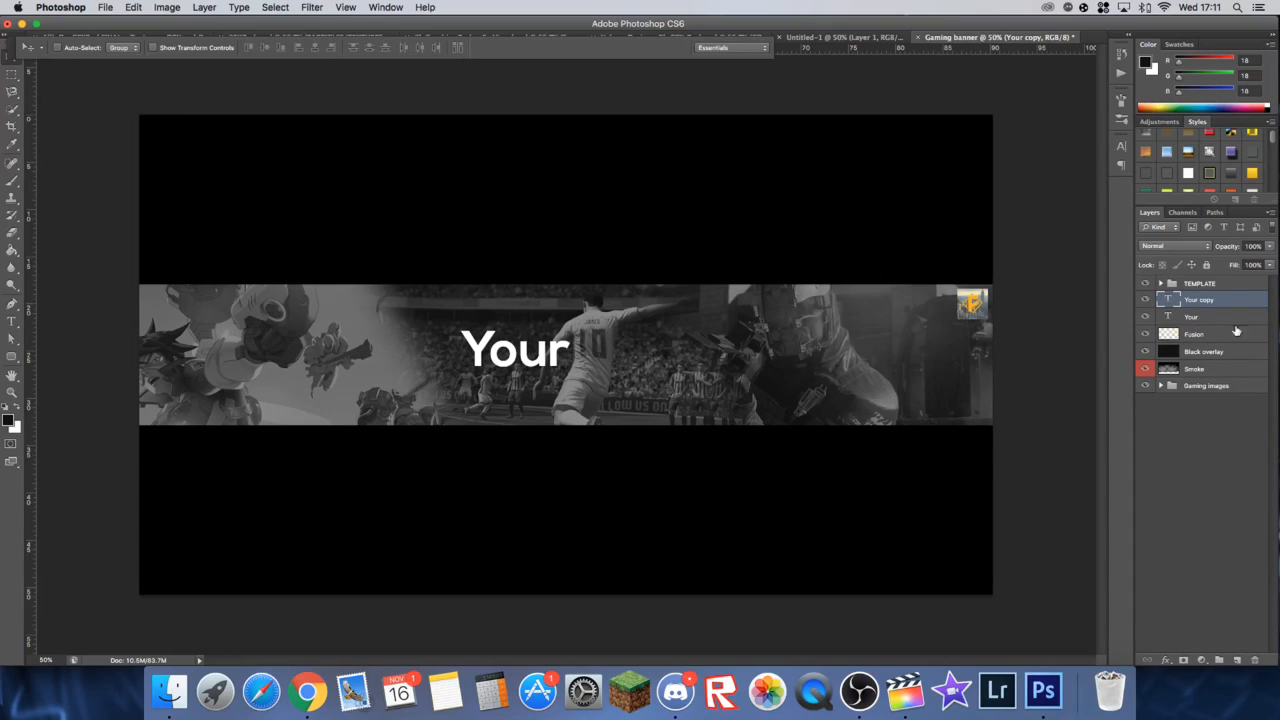
pyautogui.doubleClick(1168, 299)
pyautogui.doubleClick(1168, 299)
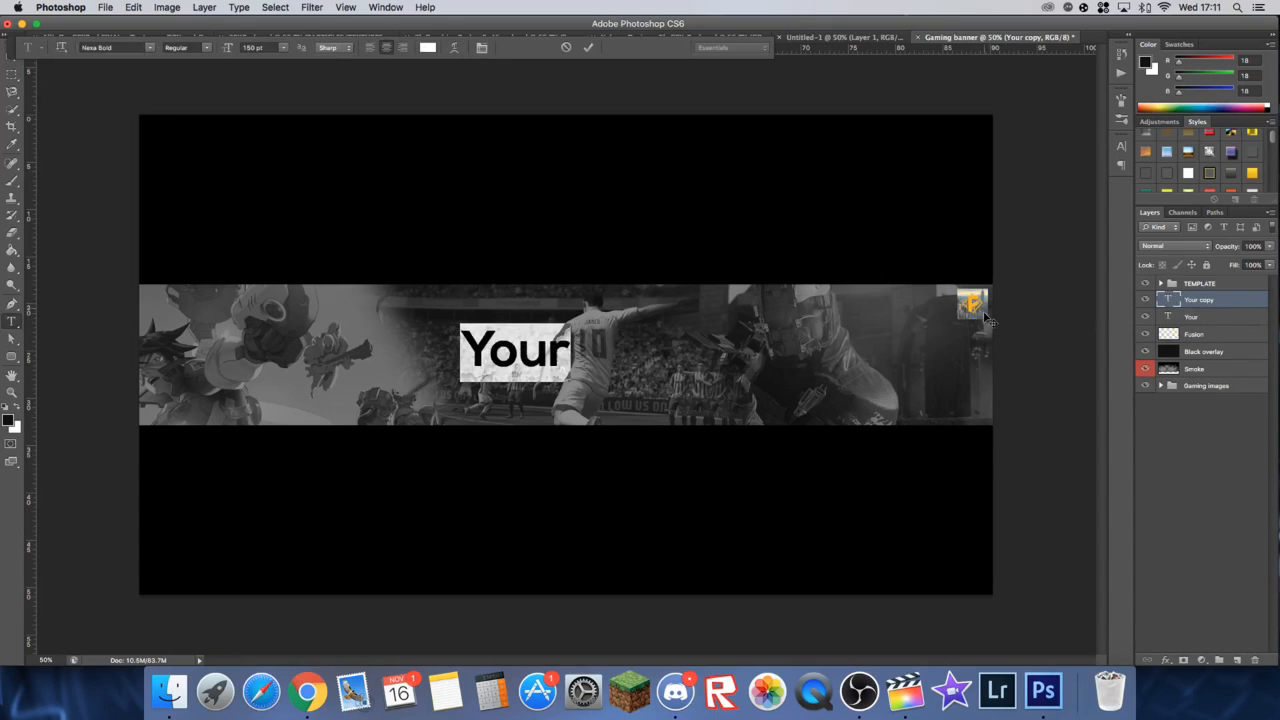
pyautogui.click(130, 47)
pyautogui.write('Nero')
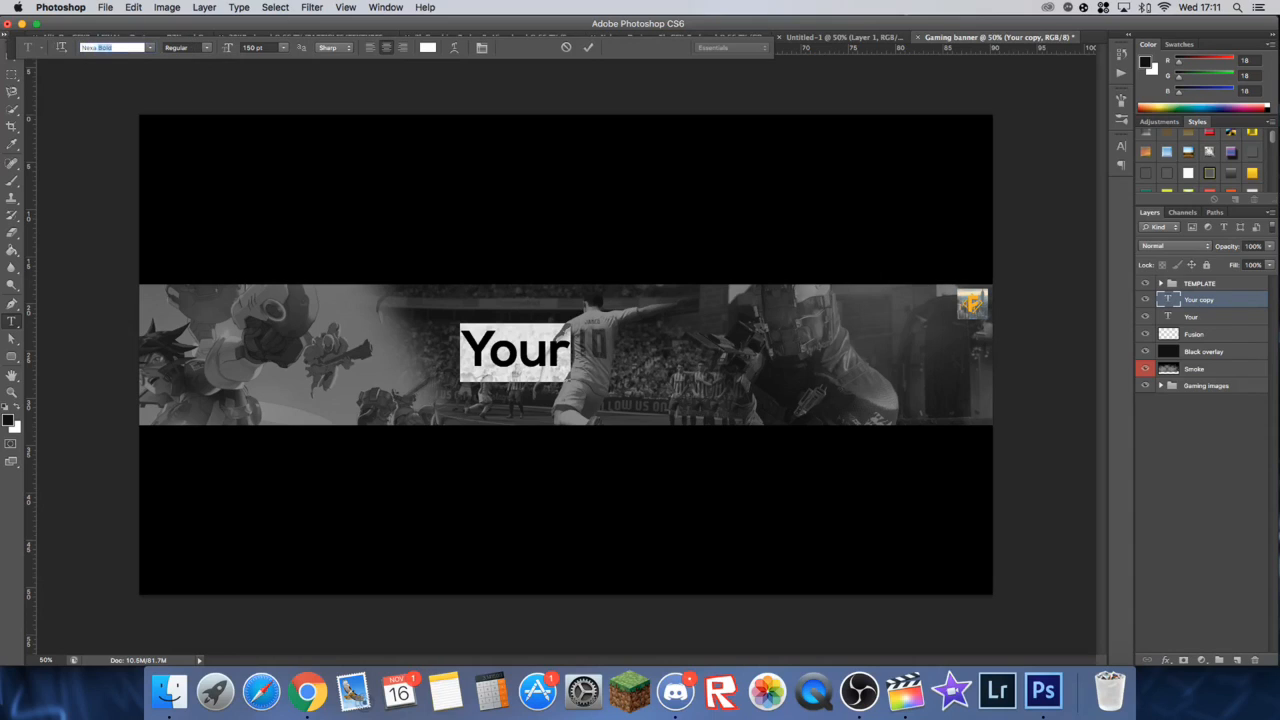
pyautogui.press('Return')
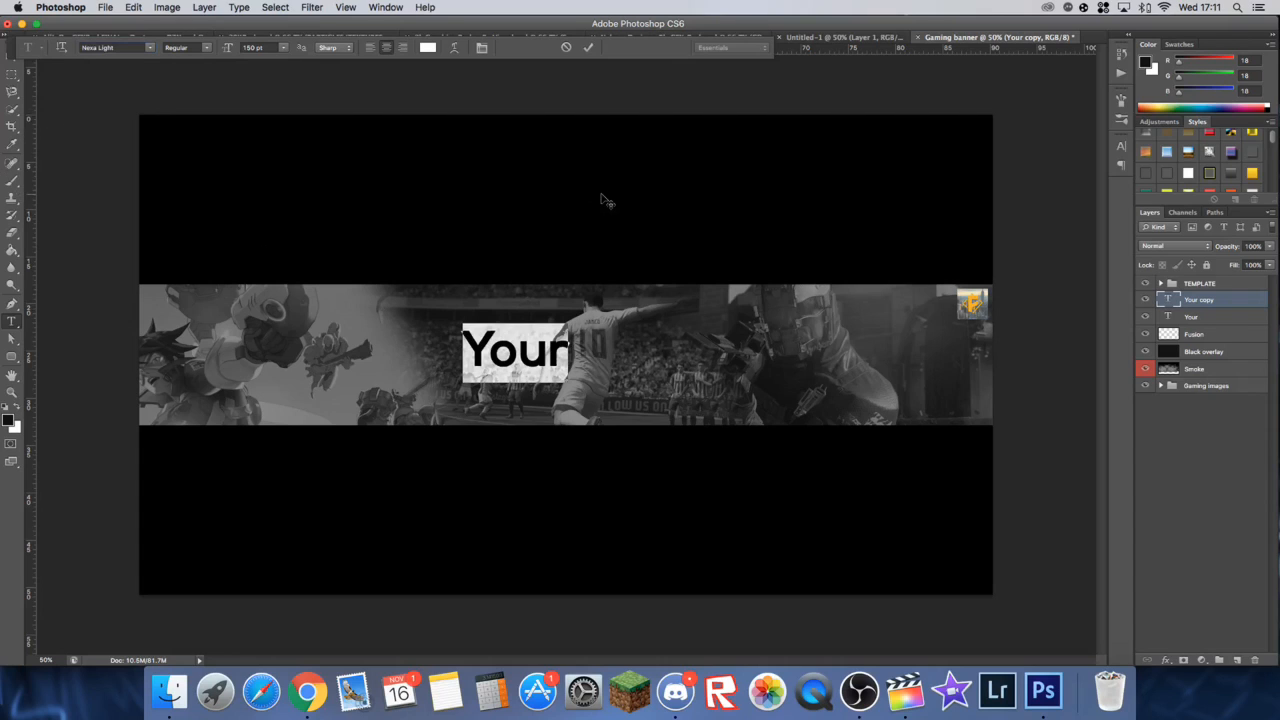
pyautogui.write('Name')
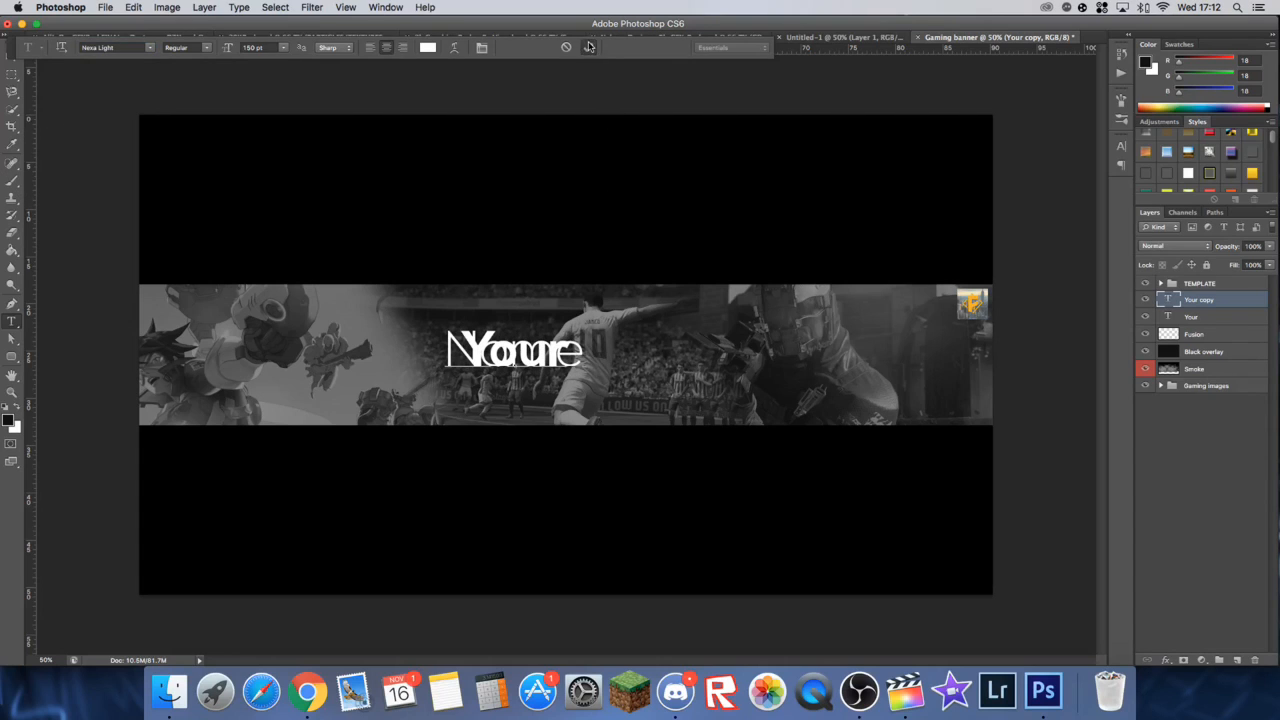
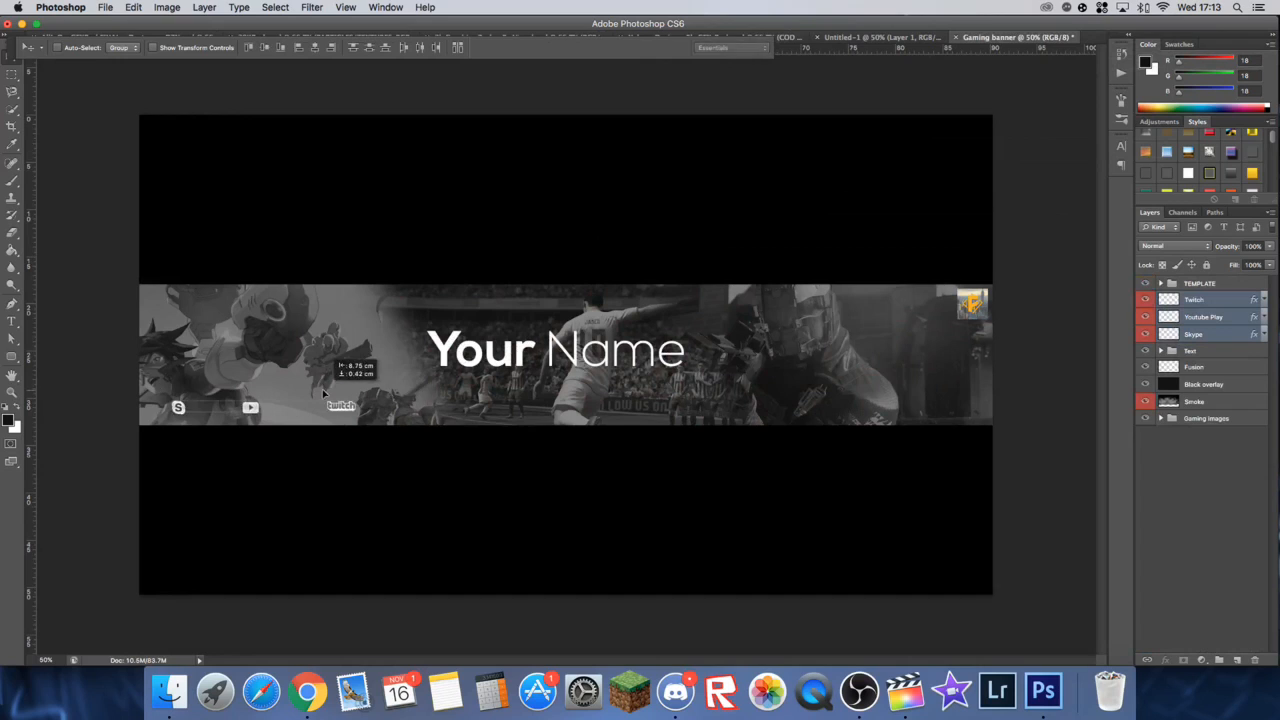
# Step: Move the Skype, YouTube and Twitch icons together into the lower left corner of the banner band
pyautogui.press('Left')
pyautogui.press('Left')
pyautogui.press('Left')
pyautogui.press('Left')
pyautogui.press('Left')
pyautogui.press('Left')
pyautogui.press('Left')
pyautogui.press('Down')
pyautogui.press('Down')
pyautogui.press('Down')
pyautogui.press('Down')
pyautogui.press('Down')
pyautogui.press('Down')
pyautogui.press('Down')
pyautogui.press('Down')
pyautogui.press('Down')
pyautogui.press('Down')
pyautogui.press('Down')
pyautogui.press('Down')
pyautogui.press('Down')
pyautogui.press('Down')
pyautogui.press('Down')
pyautogui.press('Left')
pyautogui.press('Down')
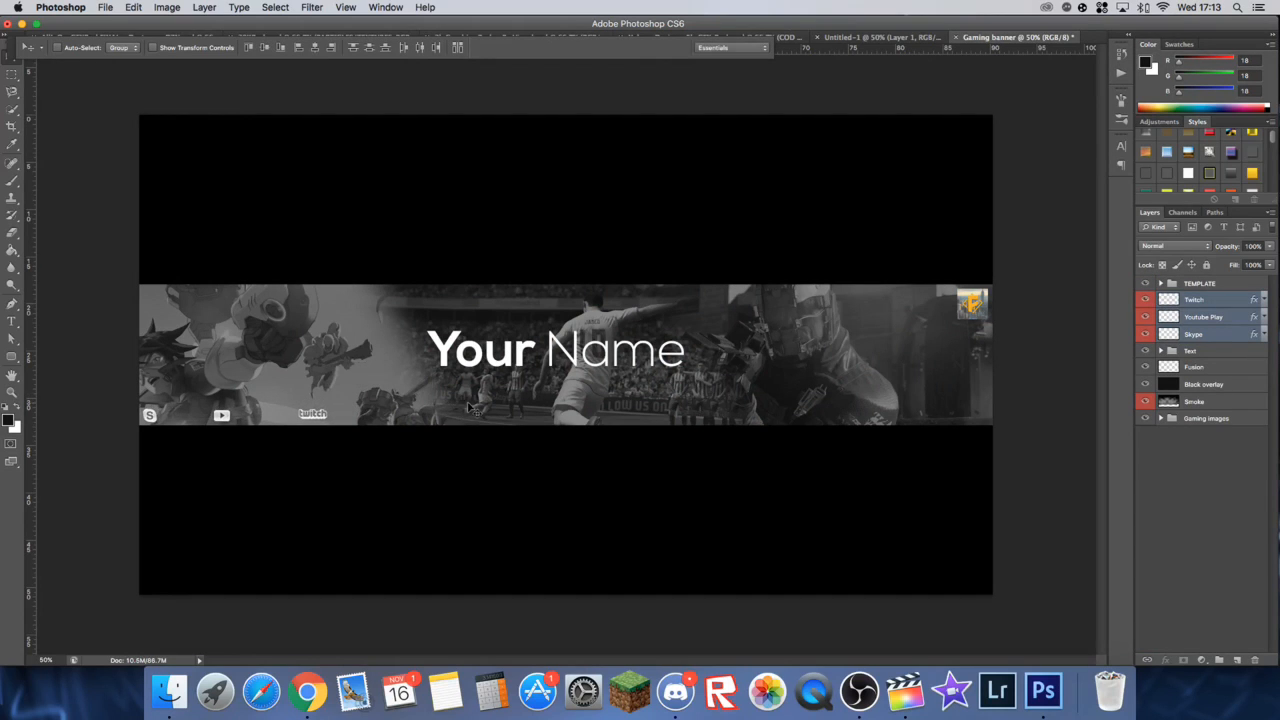
pyautogui.press('Right')
# Step: Group the Twitch, Youtube Play and Skype layers and name the group "Icons"
pyautogui.click(1208, 302)
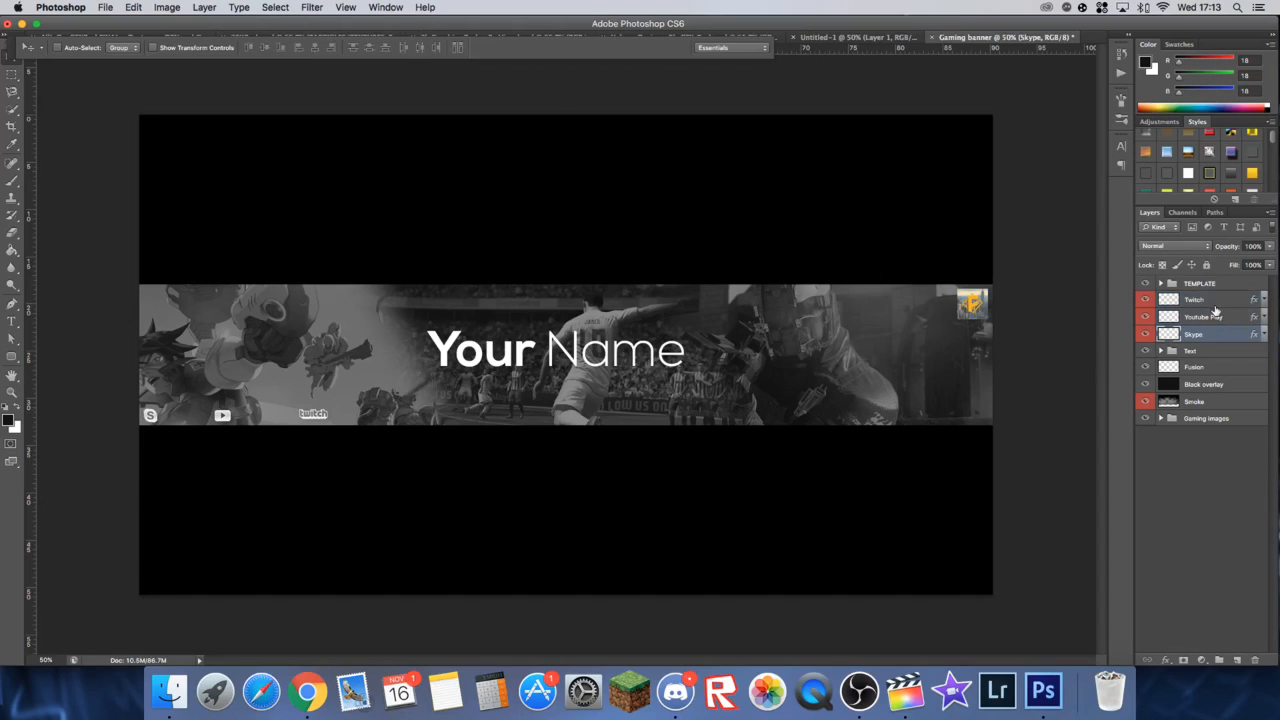
pyautogui.keyDown('shift'); pyautogui.click(1207, 317); pyautogui.keyUp('shift')
pyautogui.keyDown('shift'); pyautogui.click(1210, 333); pyautogui.keyUp('shift')
pyautogui.press('super+g')
pyautogui.doubleClick(1206, 299)
pyautogui.press('BackSpace')
pyautogui.write('Icons')
pyautogui.press('Return')
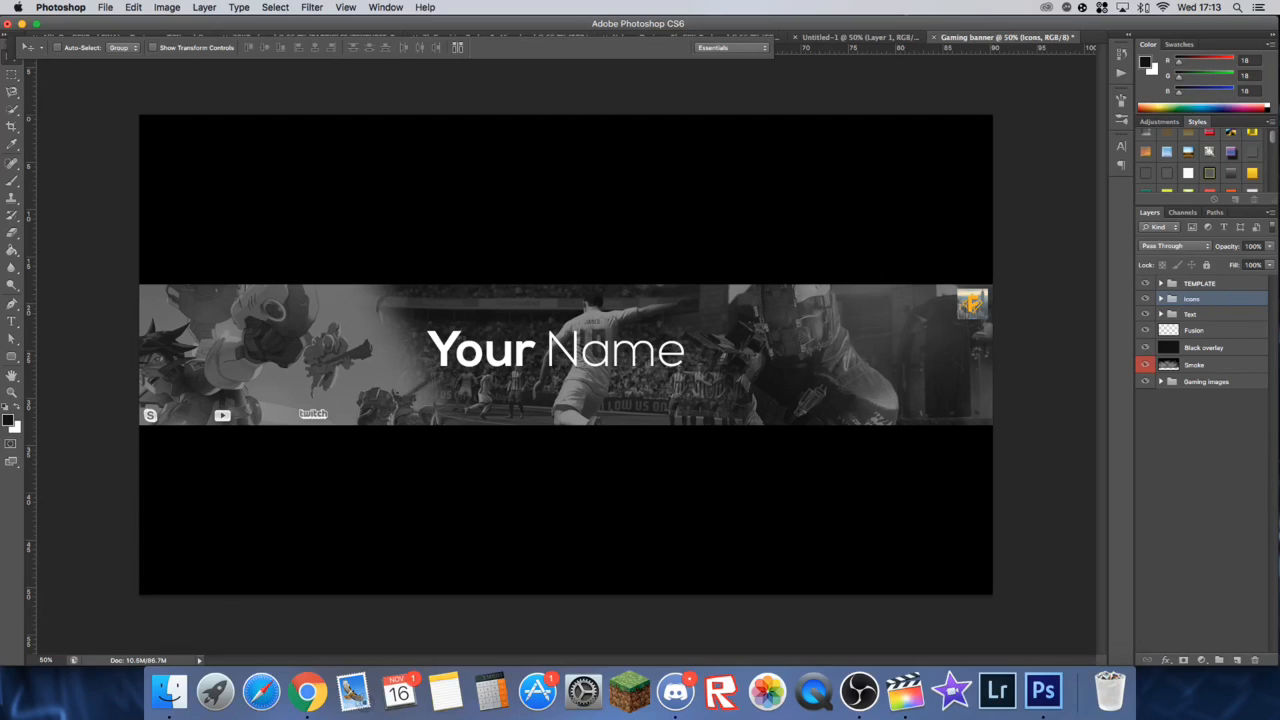
# Step: Move the Twitch icon in the Icons group further right, away from the YouTube icon
pyautogui.click(1161, 299)
pyautogui.click(1216, 316)
pyautogui.press('Right')
pyautogui.press('Right')
pyautogui.press('Right')
pyautogui.press('Right')
pyautogui.press('Right')
pyautogui.press('Right')
pyautogui.press('Right')
pyautogui.press('Right')
pyautogui.press('Right')
pyautogui.press('Right')
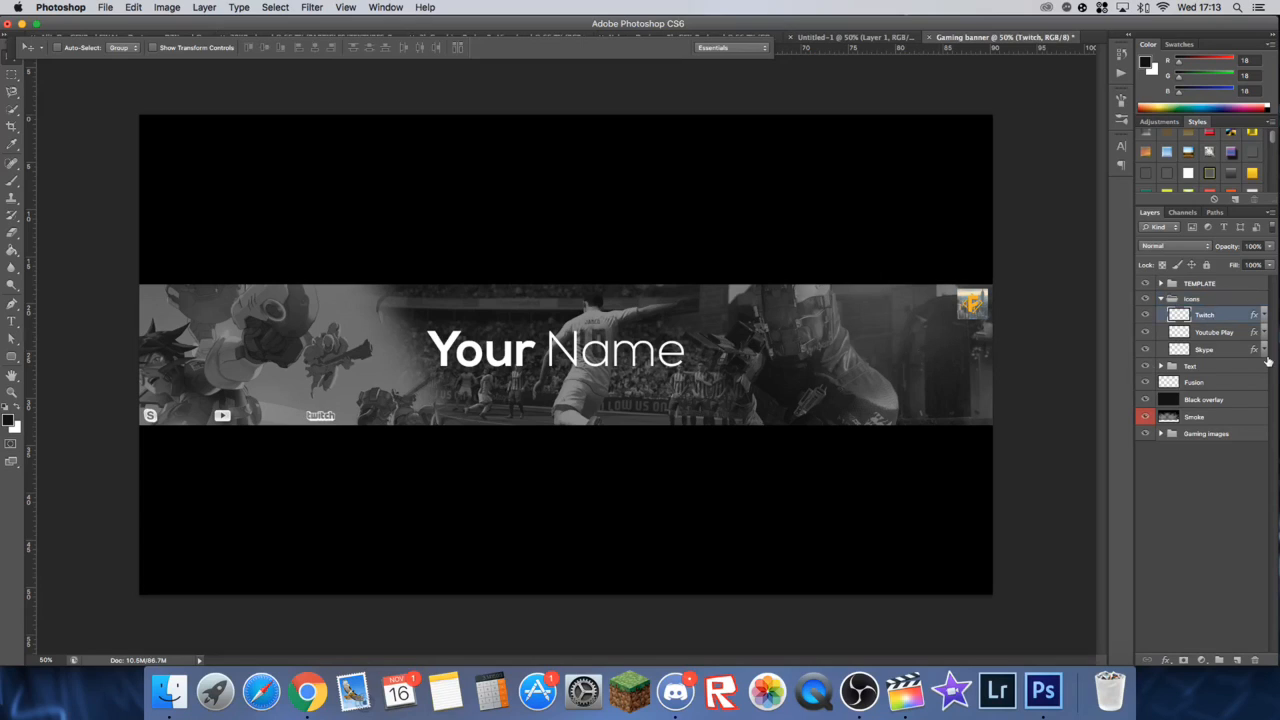
pyautogui.press('Right')
pyautogui.press('Right')
pyautogui.press('Right')
pyautogui.press('Right')
pyautogui.press('Right')
pyautogui.press('Right')
pyautogui.press('Right')
pyautogui.press('Right')
pyautogui.press('Right')
pyautogui.press('Right')
pyautogui.press('Right')
pyautogui.press('Right')
pyautogui.press('Right')
pyautogui.press('Right')
pyautogui.press('Right')
pyautogui.press('Right')
pyautogui.press('Right')
pyautogui.press('Right')
pyautogui.press('Right')
pyautogui.press('Right')
# Step: Move the YouTube icon right to about midway between Skype and Twitch, and nudge the Skype icon up
pyautogui.click(1216, 332)
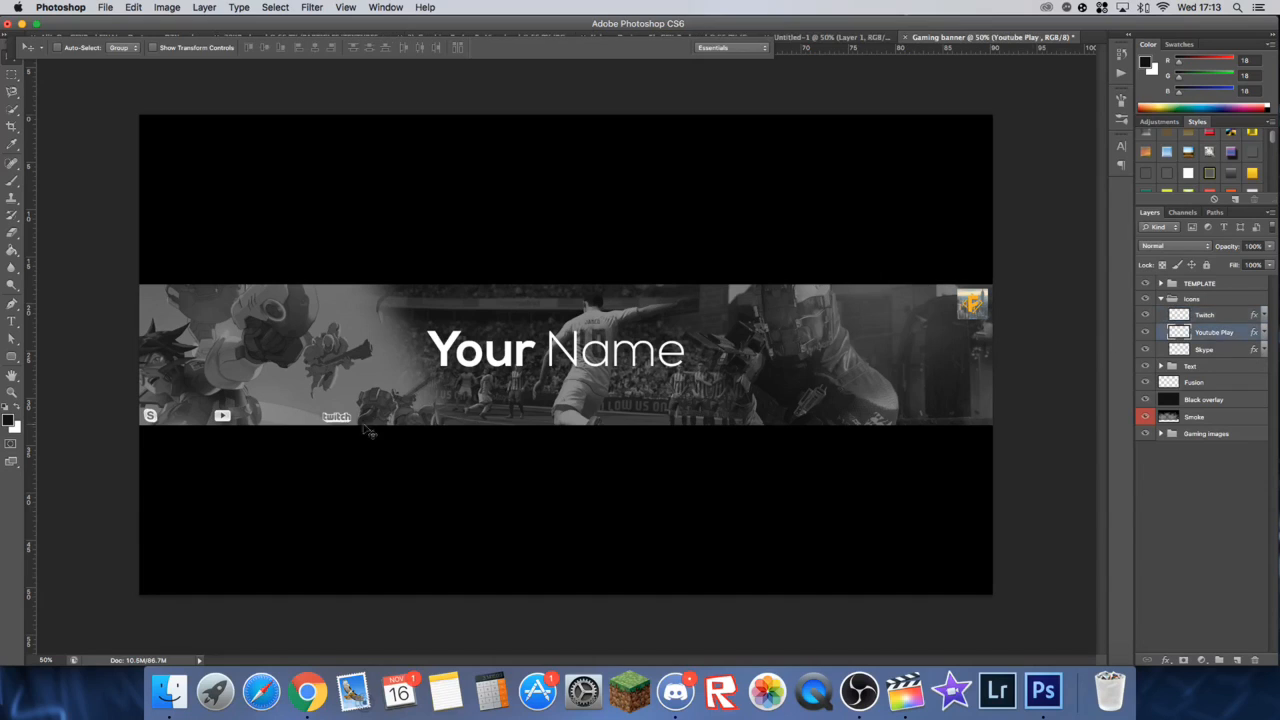
pyautogui.press('Right')
pyautogui.press('Right')
pyautogui.press('Right')
pyautogui.press('Right')
pyautogui.press('Right')
pyautogui.press('Right')
pyautogui.press('Right')
pyautogui.press('Right')
pyautogui.click(1242, 349)
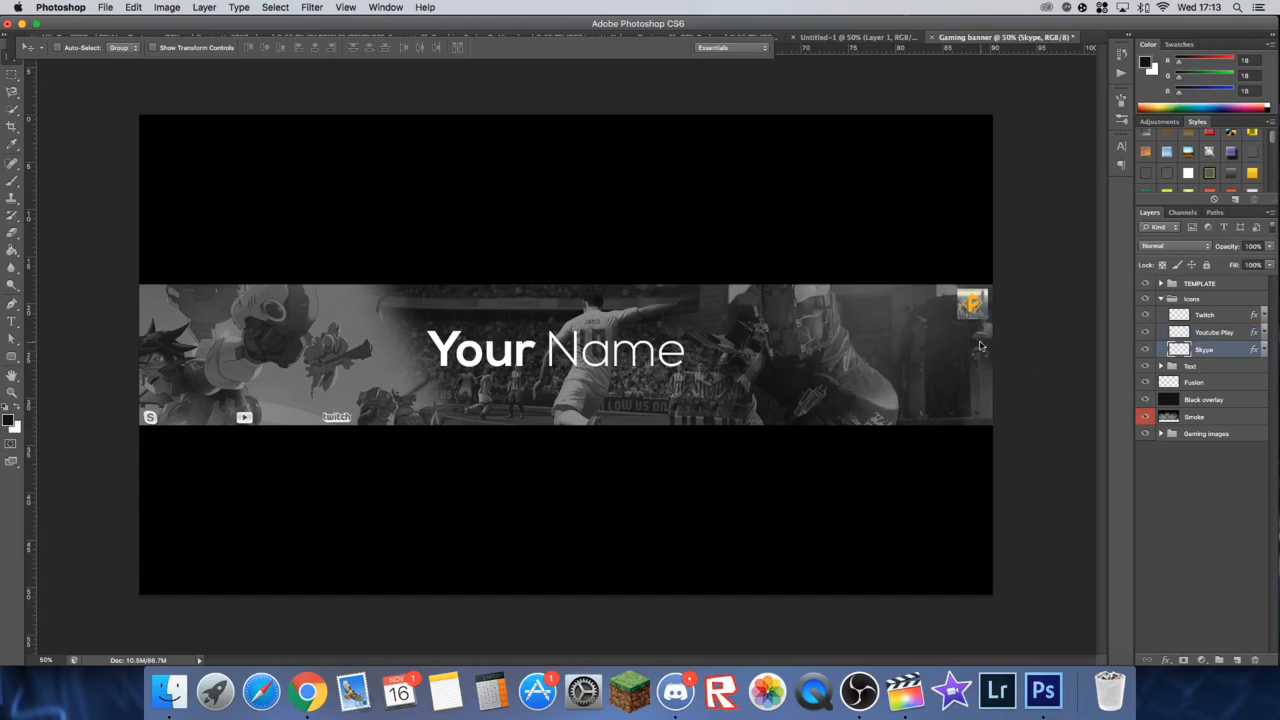
pyautogui.press('Up')
pyautogui.press('Up')
# Step: Nudge the Twitch icon slightly further right at 100% view, keeping it level with the other icons
pyautogui.press('super+1')
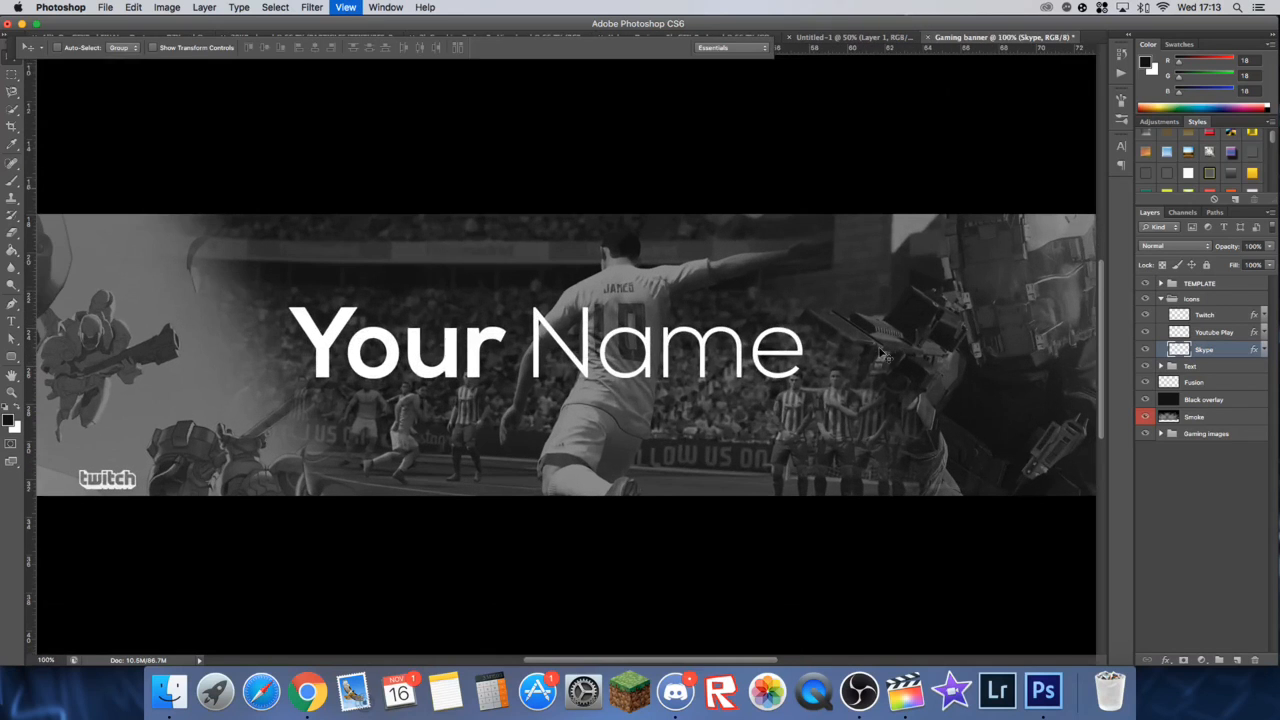
pyautogui.press('z')
pyautogui.hscroll(-5, 149, 506)
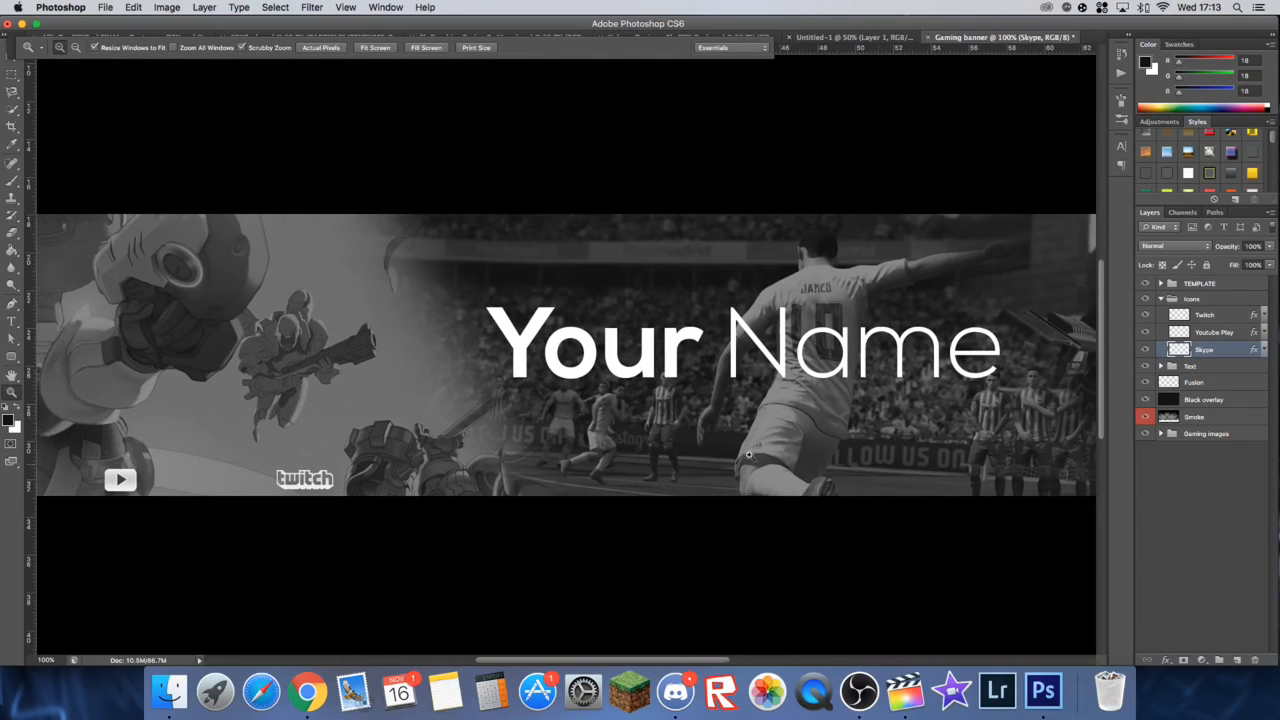
pyautogui.hscroll(-2, 623, 472)
pyautogui.click(1220, 320)
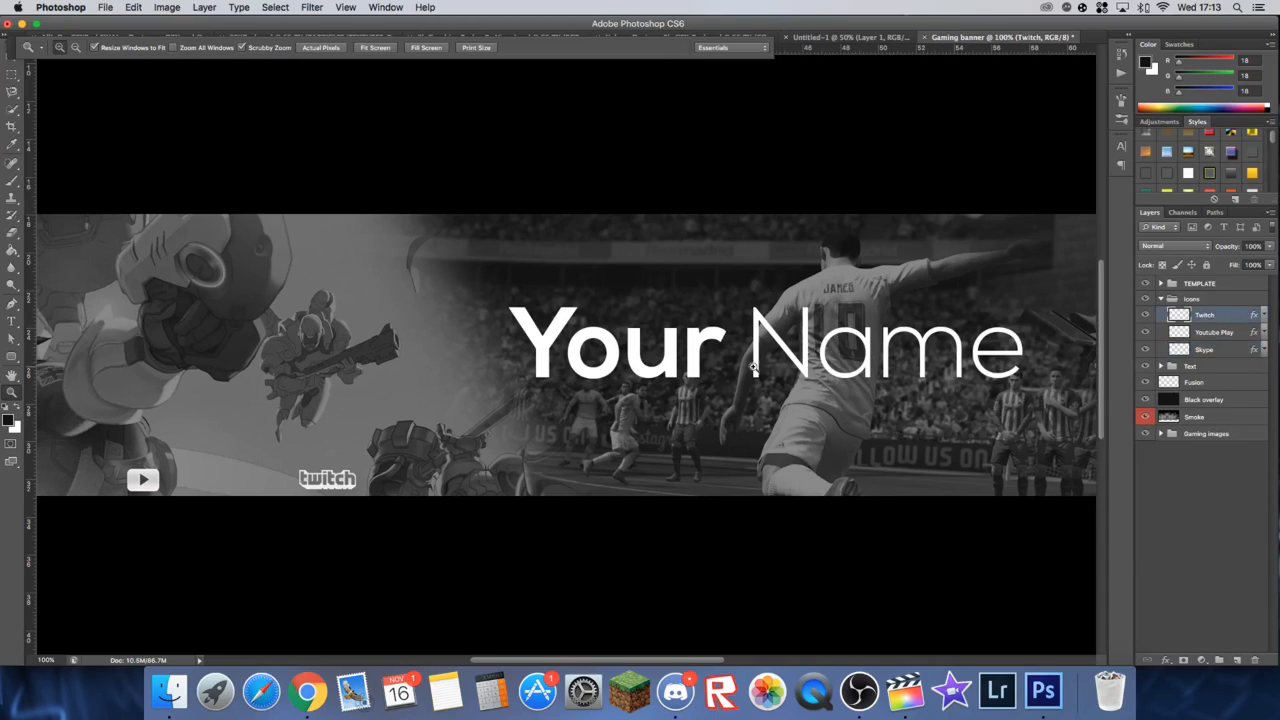
pyautogui.click(11, 61)
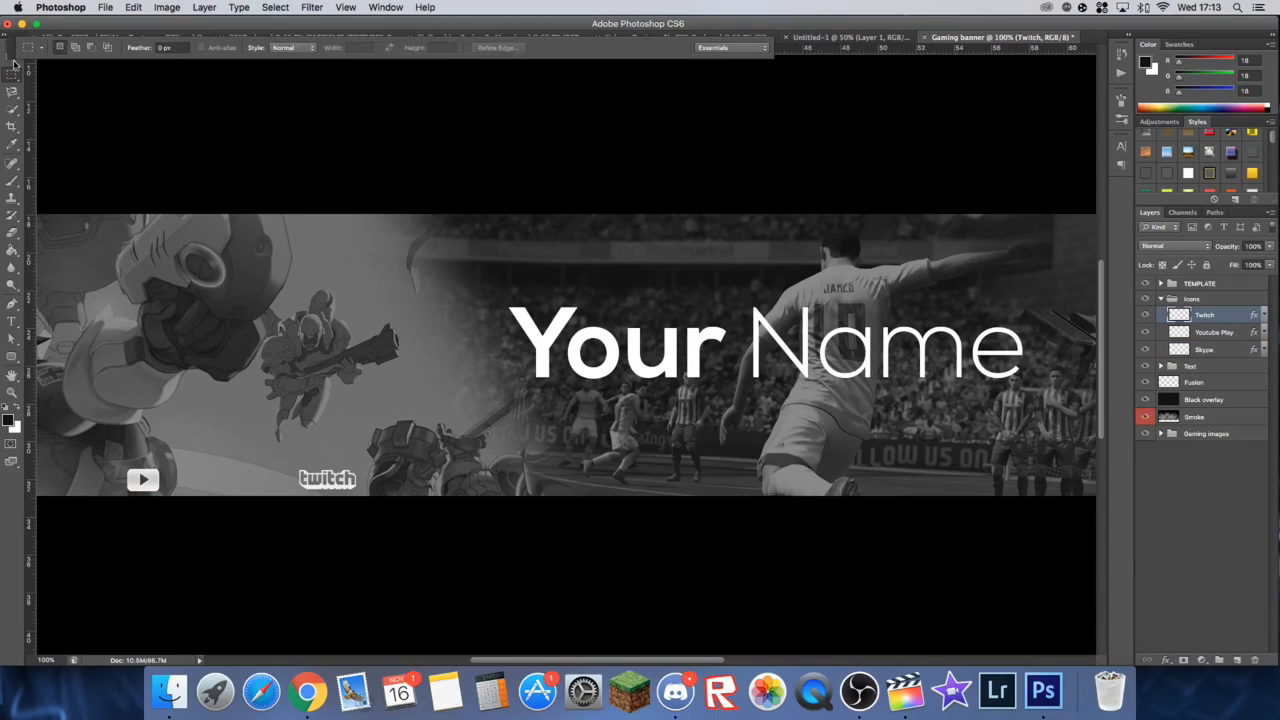
pyautogui.press('Down')
pyautogui.press('Up')
pyautogui.hscroll(-10, 285, 158)
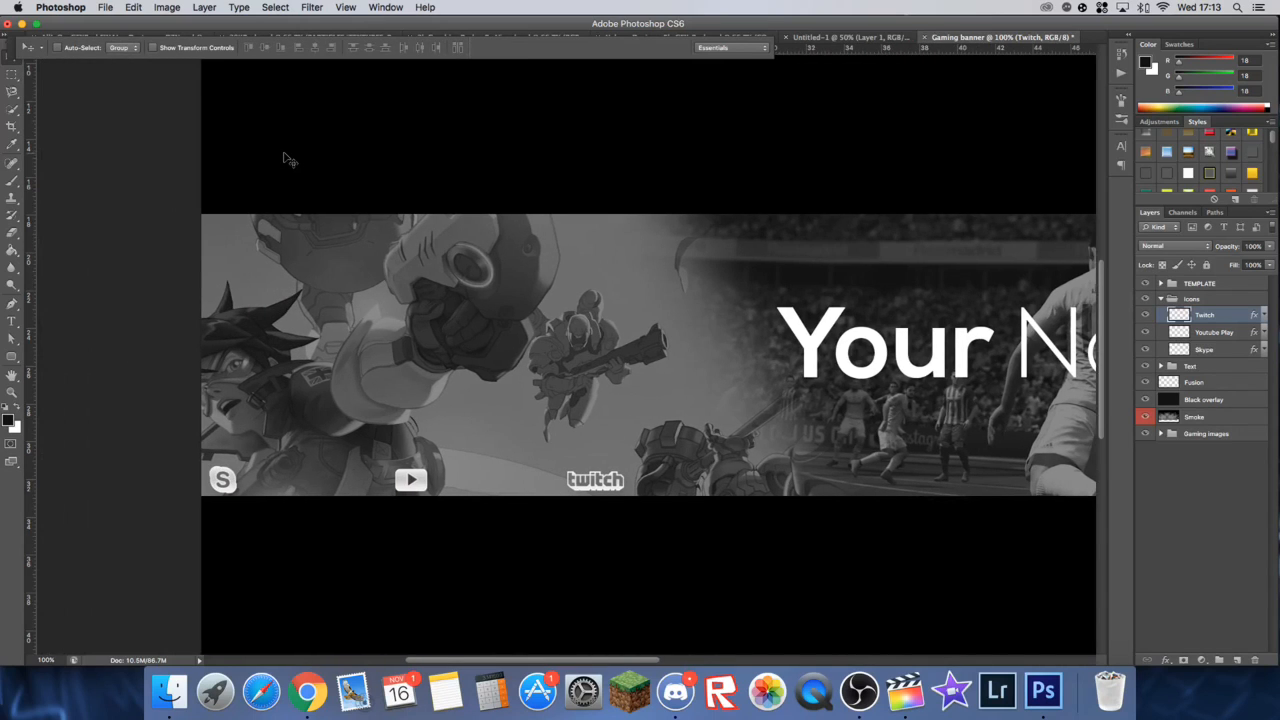
pyautogui.press('Right')
pyautogui.press('Right')
pyautogui.press('Right')
pyautogui.press('Right')
pyautogui.press('Right')
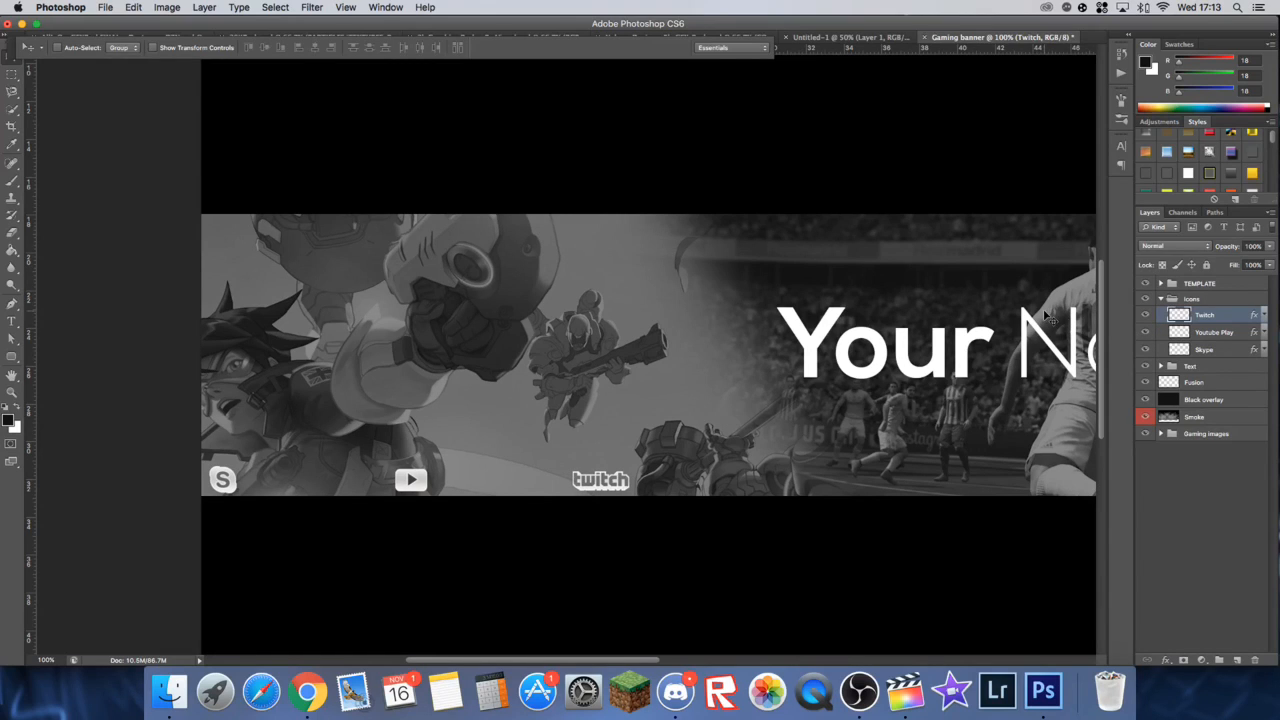
# Step: Collapse the Icons group and start a text layer beside the Skype icon with the font size set to 20 pt
pyautogui.click(12, 321)
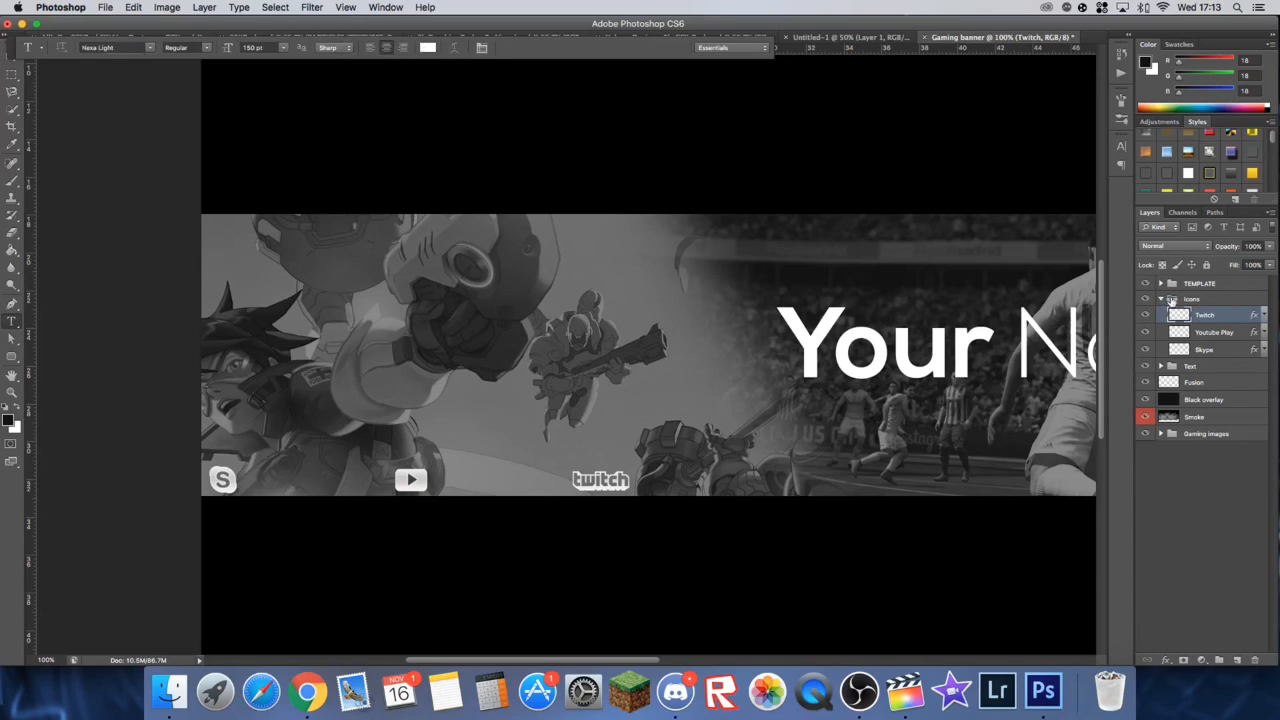
pyautogui.click(1164, 299)
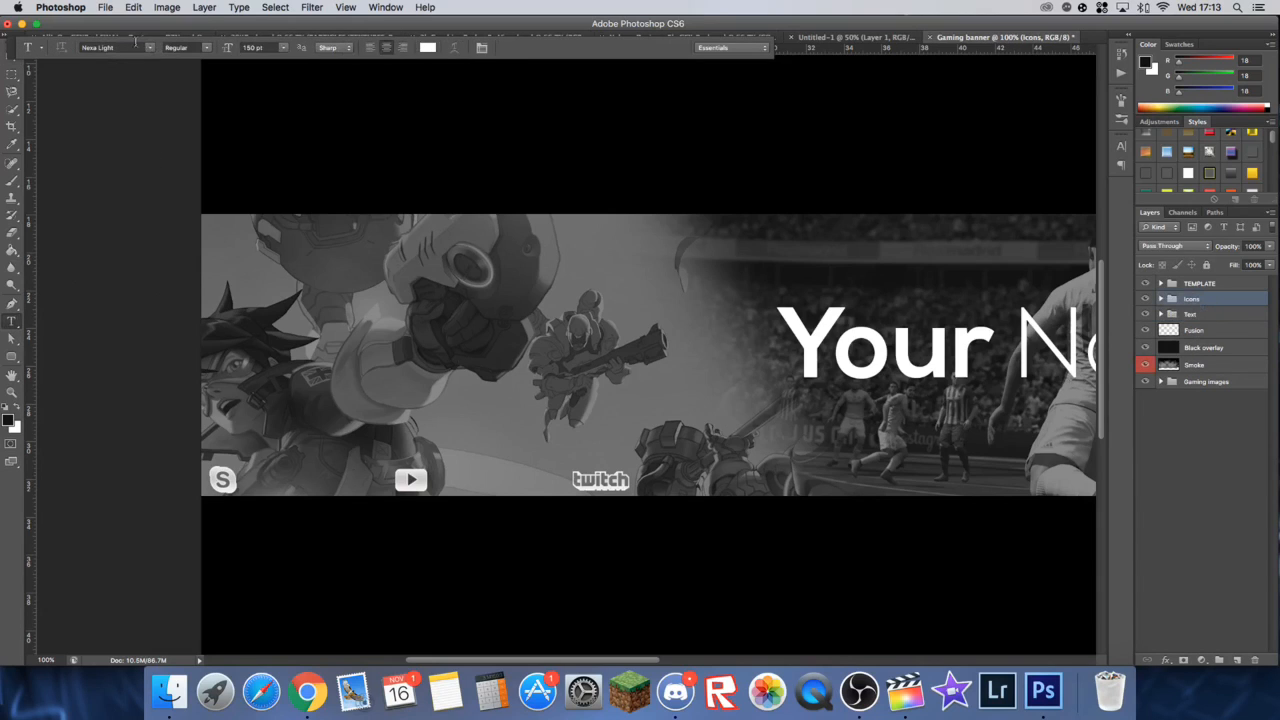
pyautogui.click(265, 485)
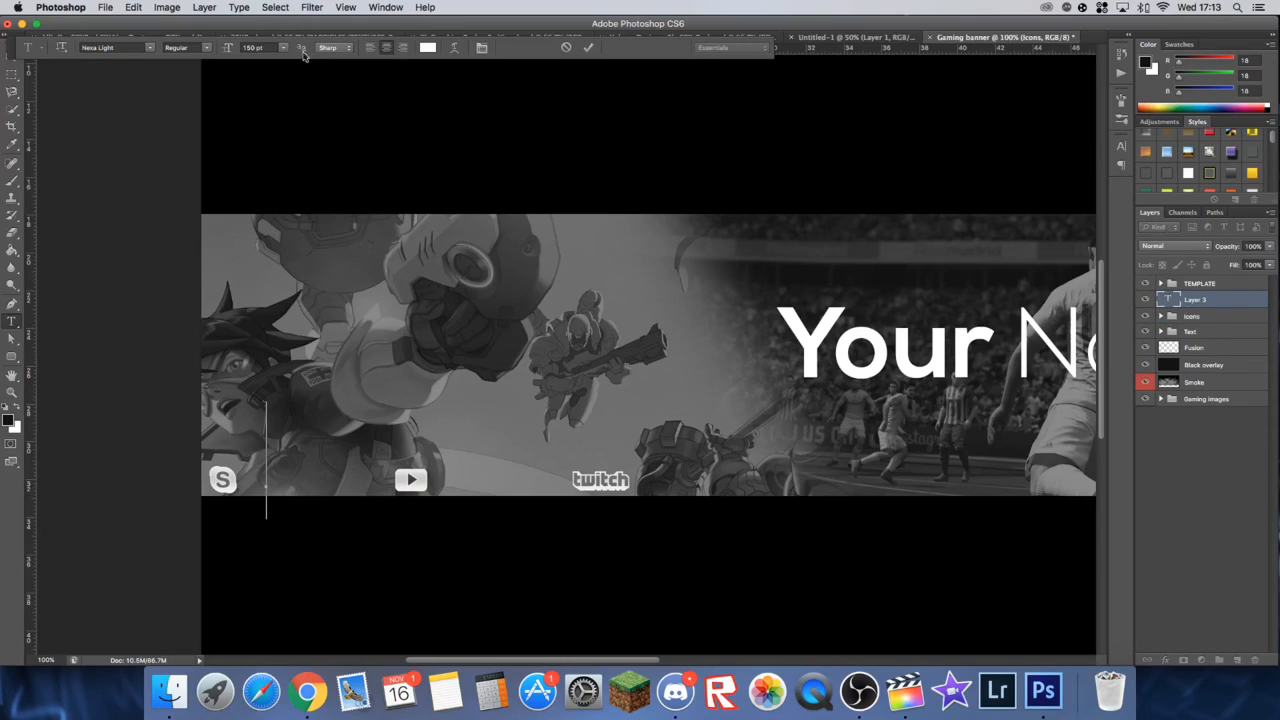
pyautogui.click(258, 47)
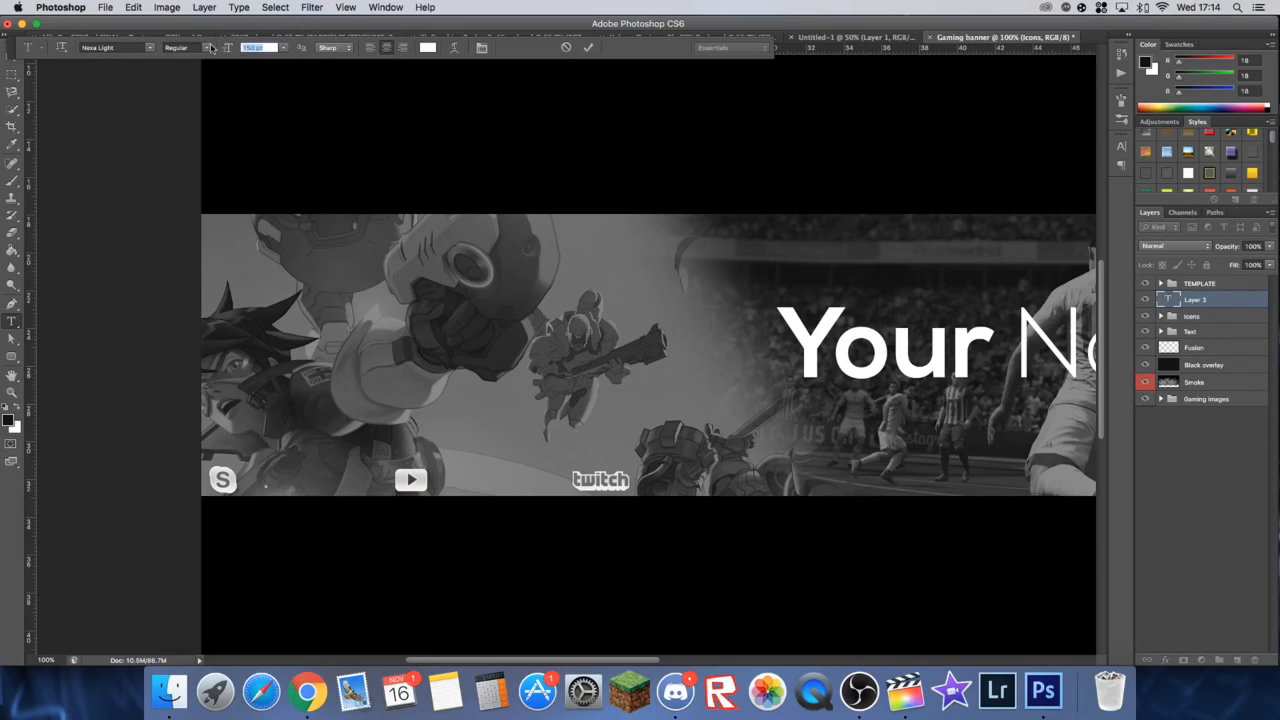
pyautogui.write('50')
pyautogui.press('Return')
pyautogui.click(246, 44)
pyautogui.write('20')
pyautogui.press('Return')
# Step: Enter "(your skype)" in the new text layer and place it just right of the Skype icon, vertically centred on it
pyautogui.write('our skyp')
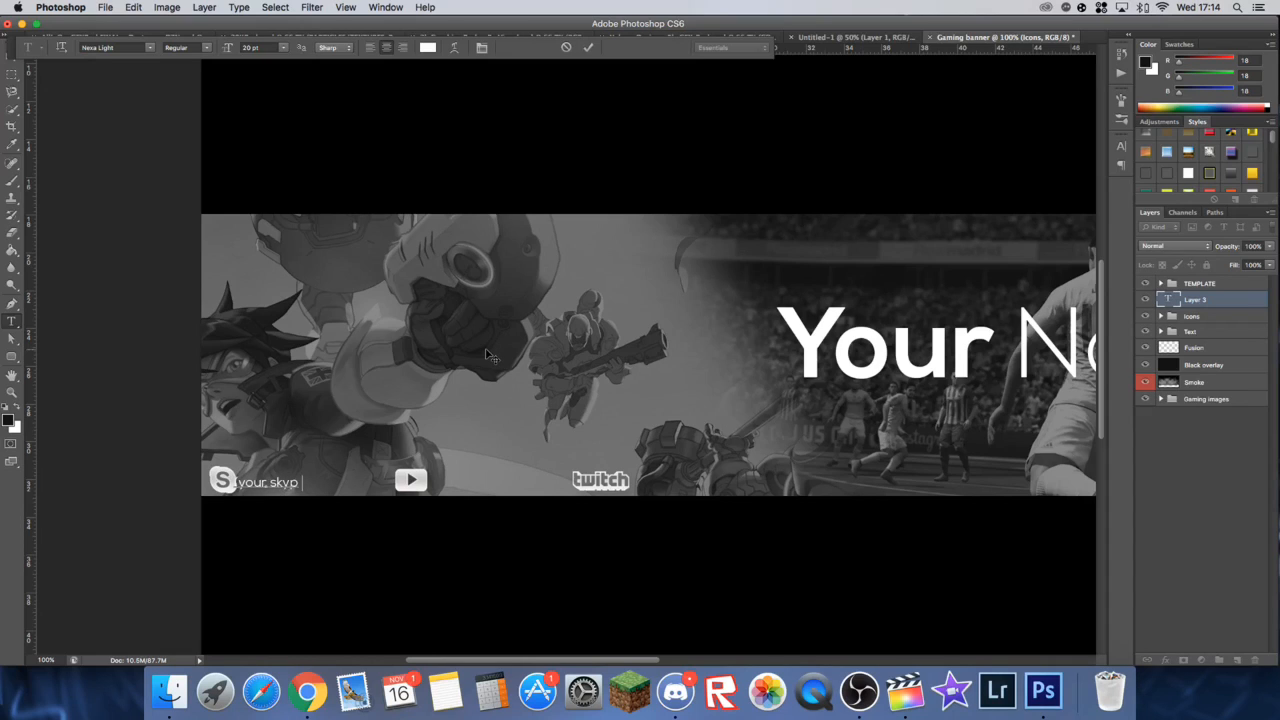
pyautogui.write('e)')
pyautogui.click(588, 47)
pyautogui.click(11, 73)
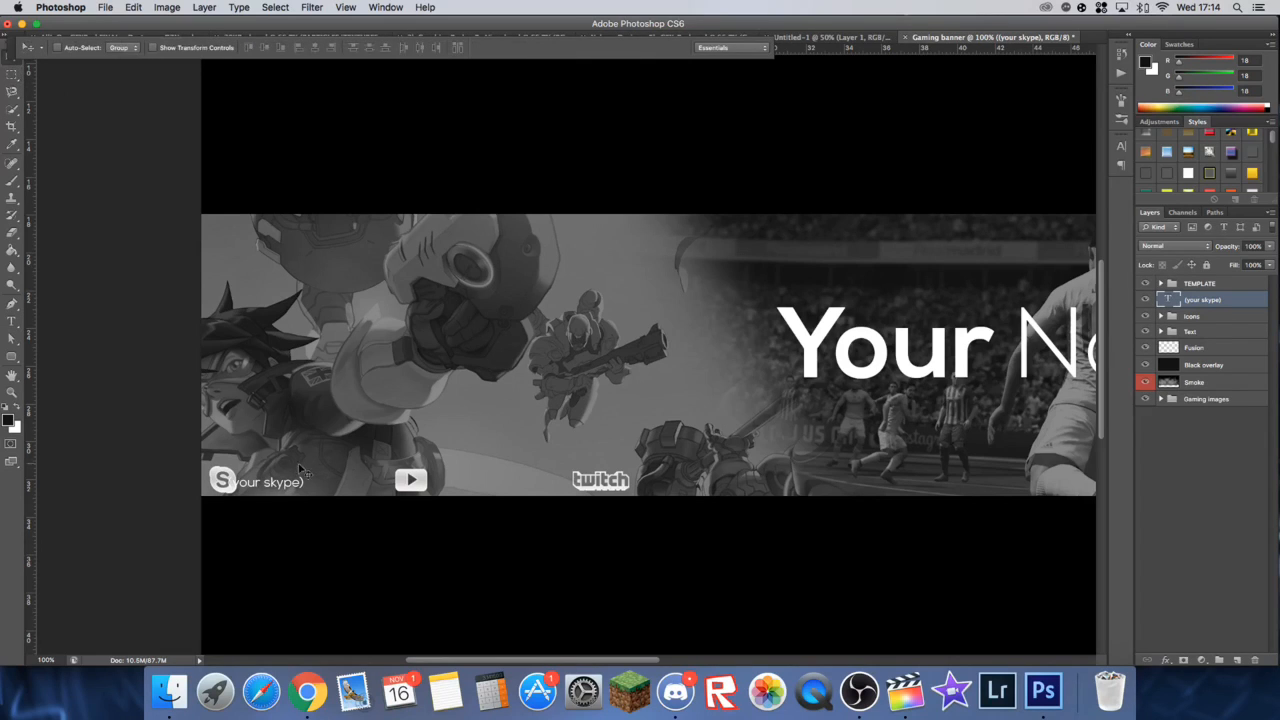
pyautogui.moveTo(289, 478); pyautogui.dragTo(303, 475)
pyautogui.press('Up')
# Step: Duplicate the "(your skype)" text twice and place one copy beside the YouTube icon and one beside the Twitch icon
pyautogui.press('super+j')
pyautogui.press('super+j')
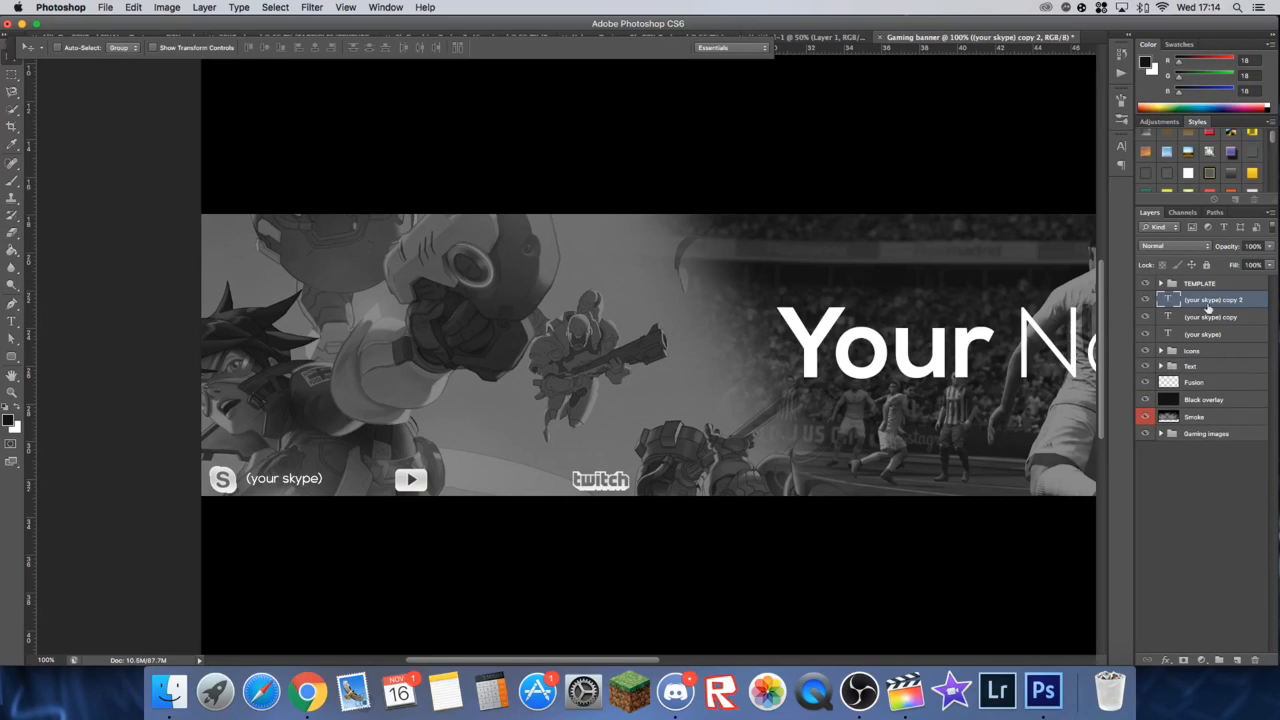
pyautogui.hotkey('alt', '[')
pyautogui.moveTo(272, 487); pyautogui.dragTo(457, 487)
pyautogui.hotkey('alt', ']')
pyautogui.moveTo(354, 486); pyautogui.dragTo(751, 486)
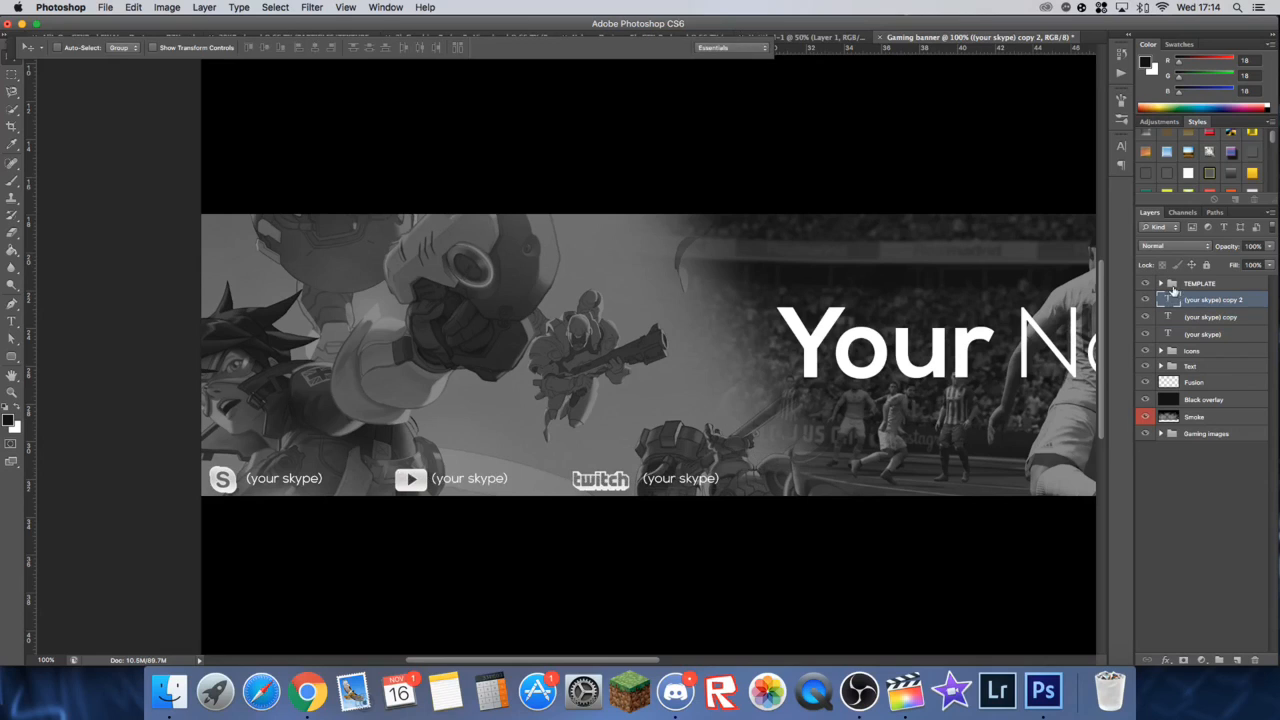
# Step: Change the text beside the Twitch icon to "(your Twitch)"
pyautogui.doubleClick(1165, 300)
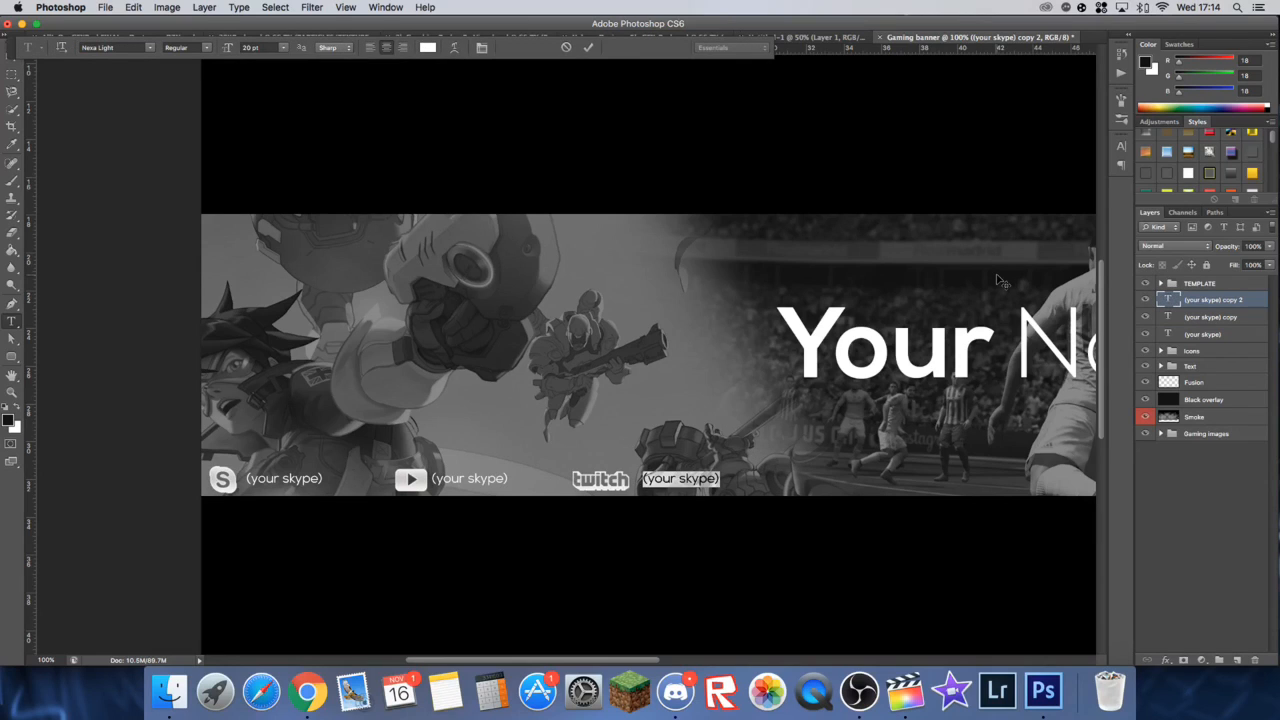
pyautogui.write('(your')
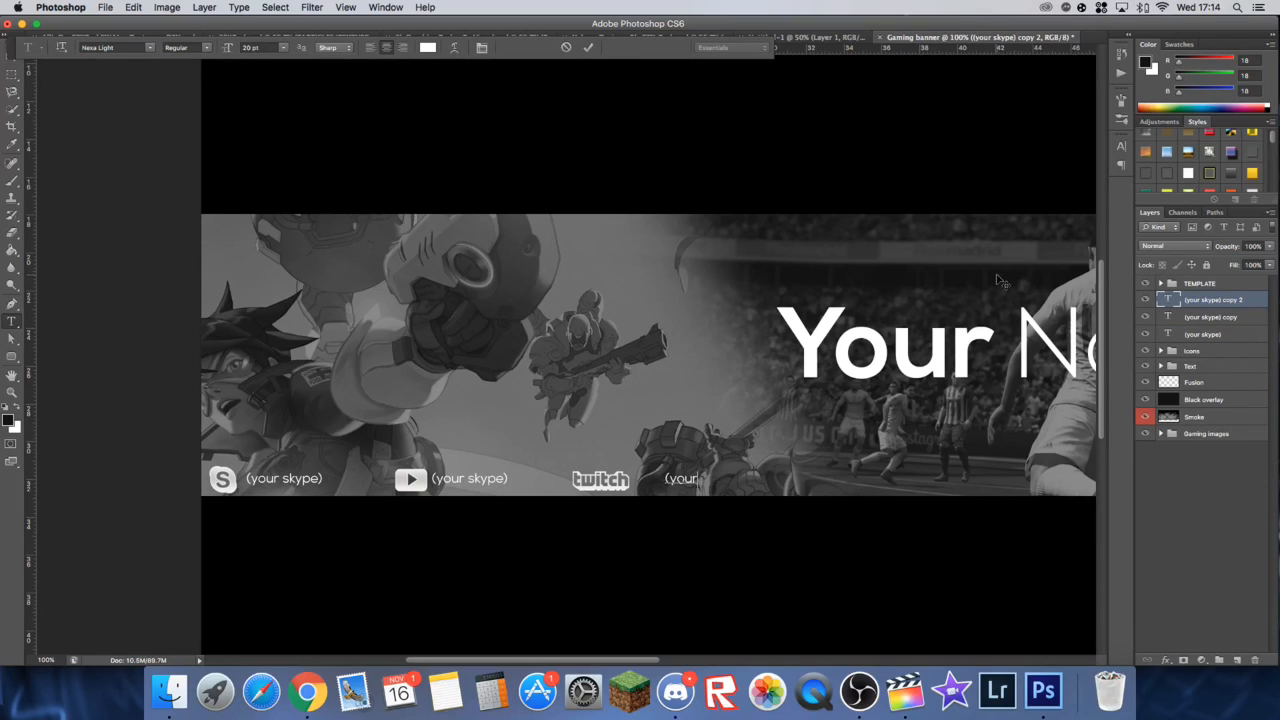
pyautogui.write(' Twitch)')
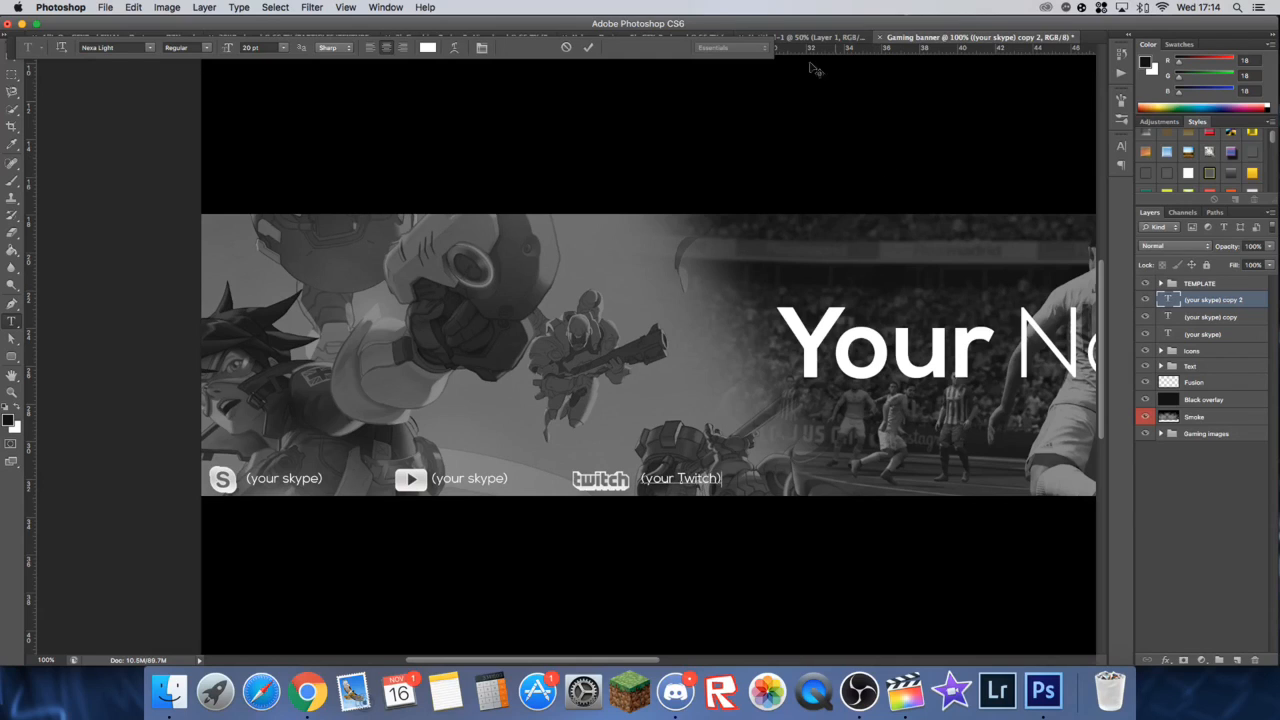
pyautogui.click(588, 47)
pyautogui.press('v')
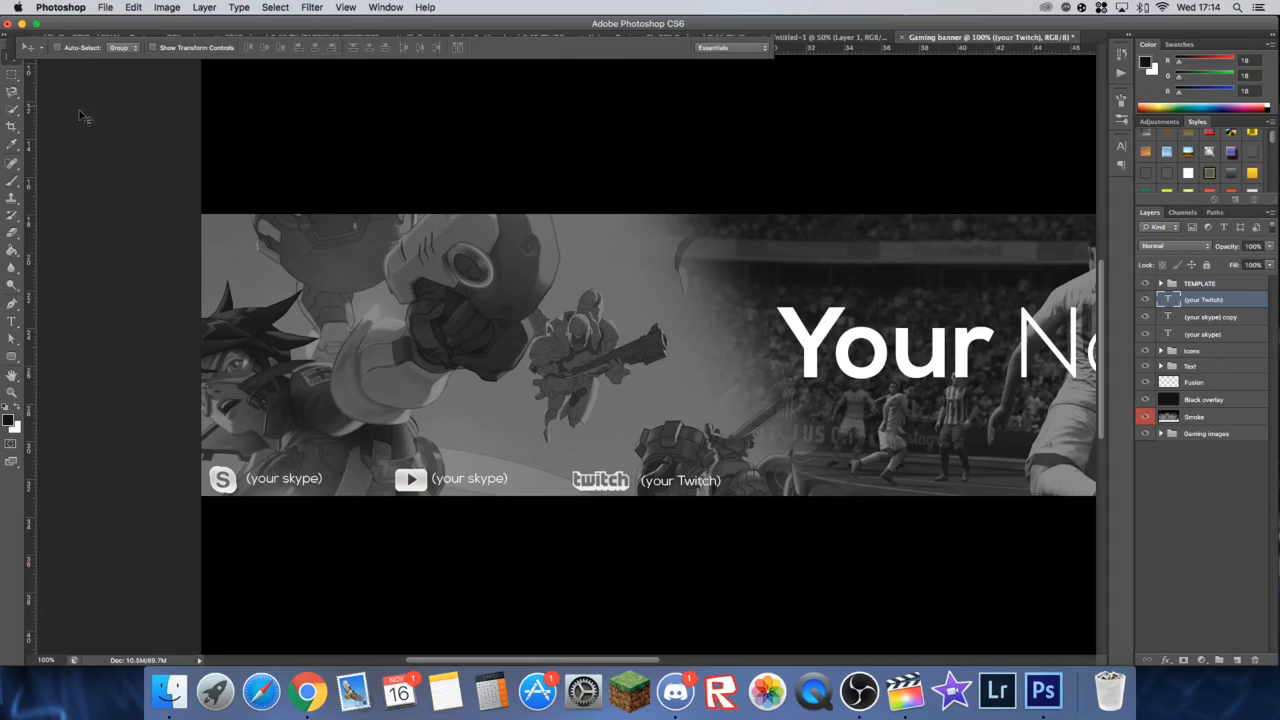
pyautogui.press('Up')
# Step: Change the text beside the YouTube icon to "(YOur youtube)"
pyautogui.click(1181, 318)
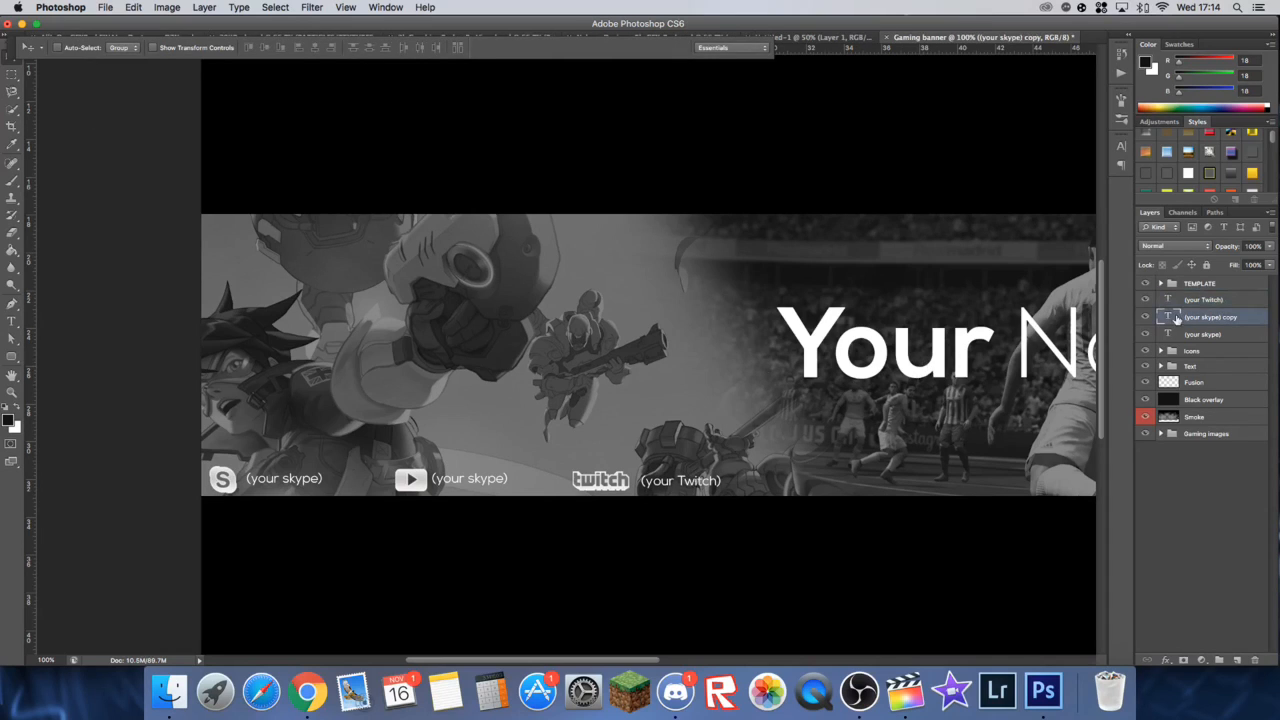
pyautogui.doubleClick(1166, 317)
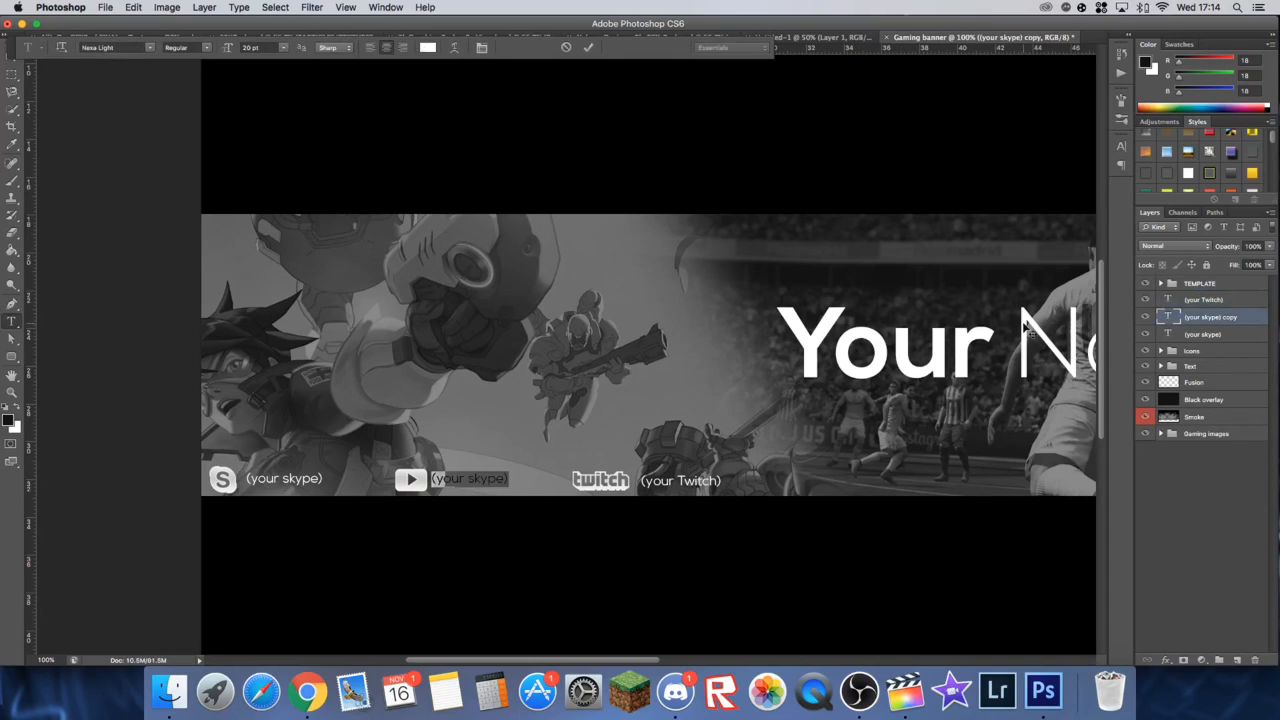
pyautogui.press('BackSpace')
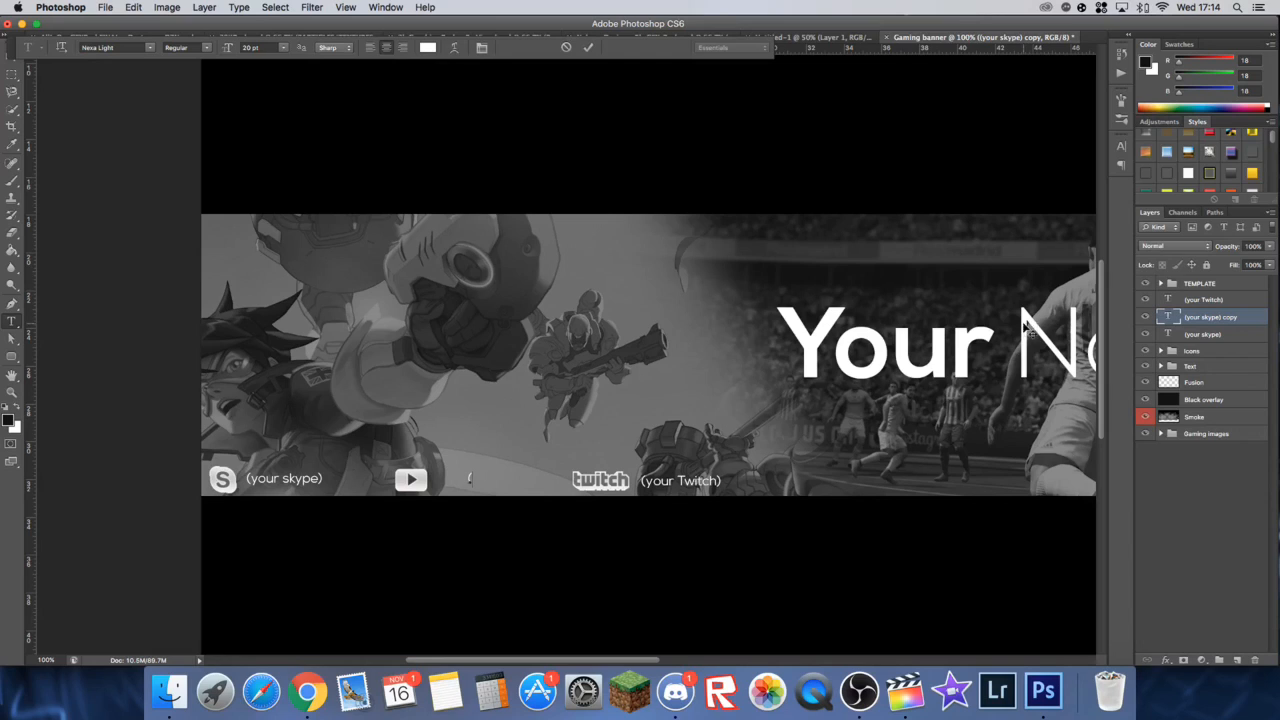
pyautogui.write('(YOur youtube)')
pyautogui.click(589, 48)
# Step: Nudge "(YOur youtube)" right to clear its icon and "(your Twitch)" up in line with the other labels
pyautogui.press('v')
pyautogui.press('Right')
pyautogui.press('Right')
pyautogui.press('Right')
pyautogui.press('Right')
pyautogui.press('Right')
pyautogui.press('Right')
pyautogui.press('Right')
pyautogui.press('Right')
pyautogui.press('Right')
pyautogui.press('Right')
pyautogui.press('Right')
pyautogui.press('Right')
pyautogui.press('Right')
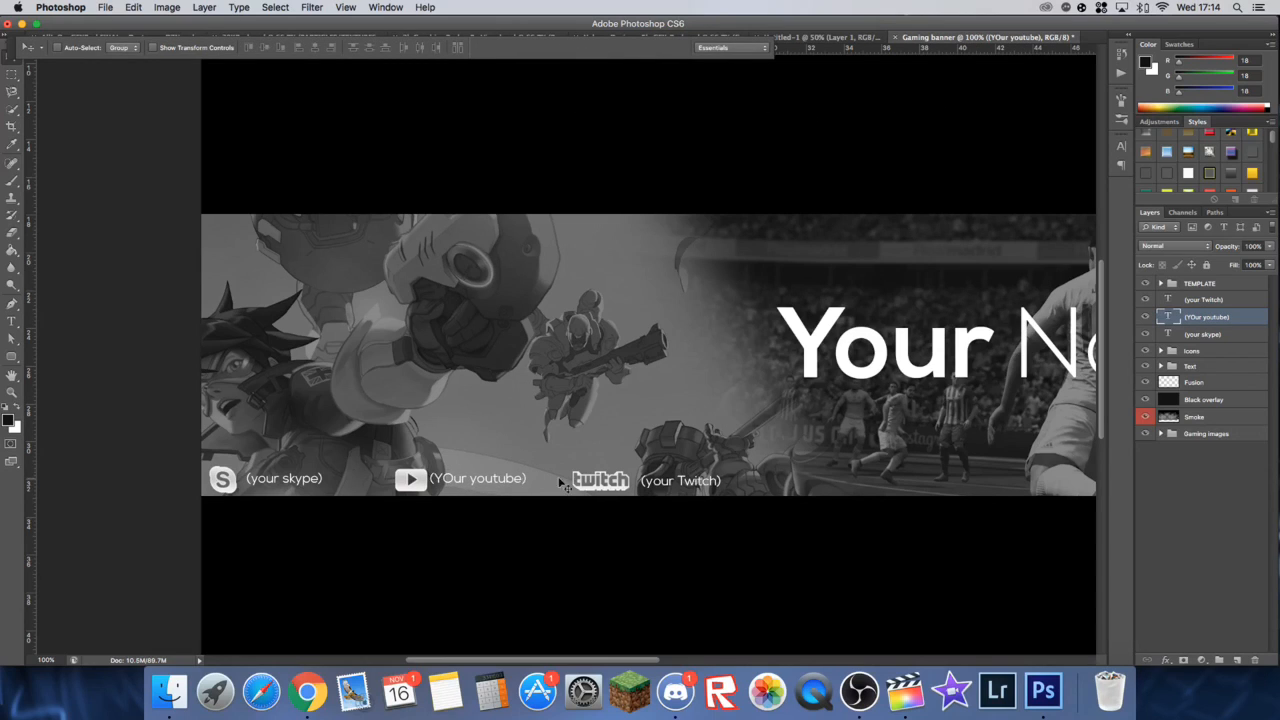
pyautogui.press('Right')
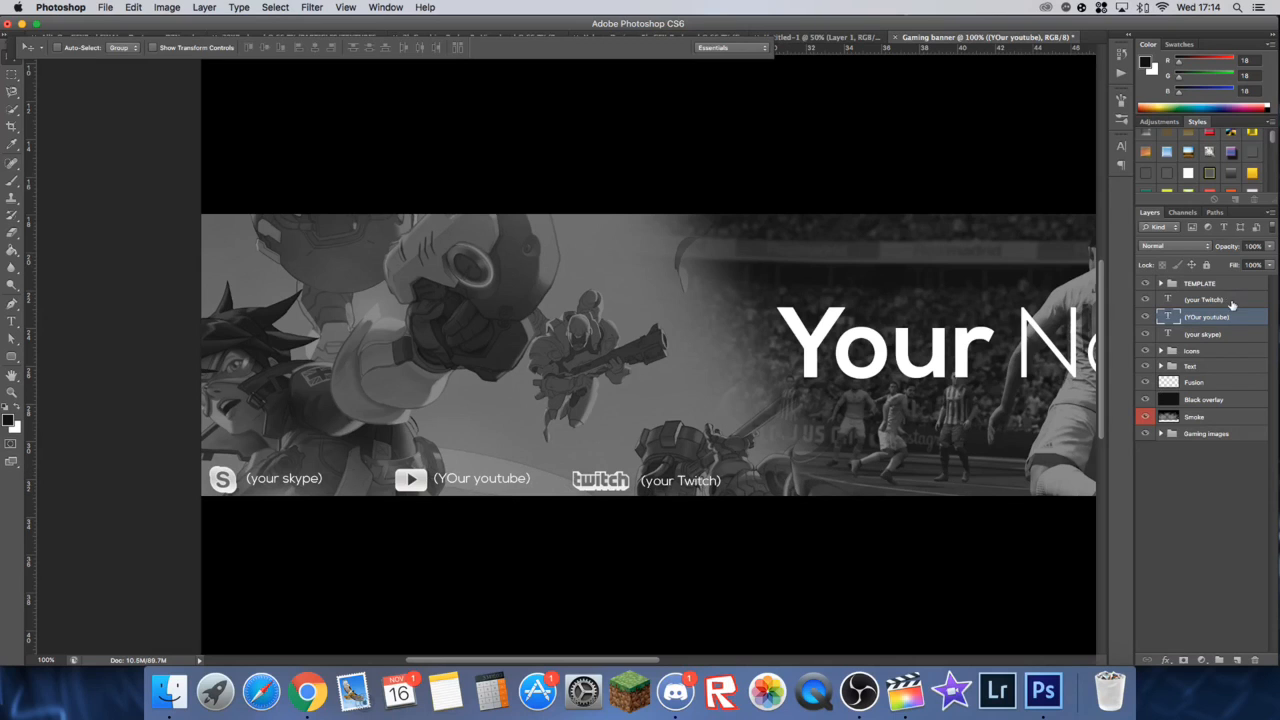
pyautogui.click(1231, 302)
pyautogui.press('Up')
pyautogui.press('Up')
pyautogui.press('Up')
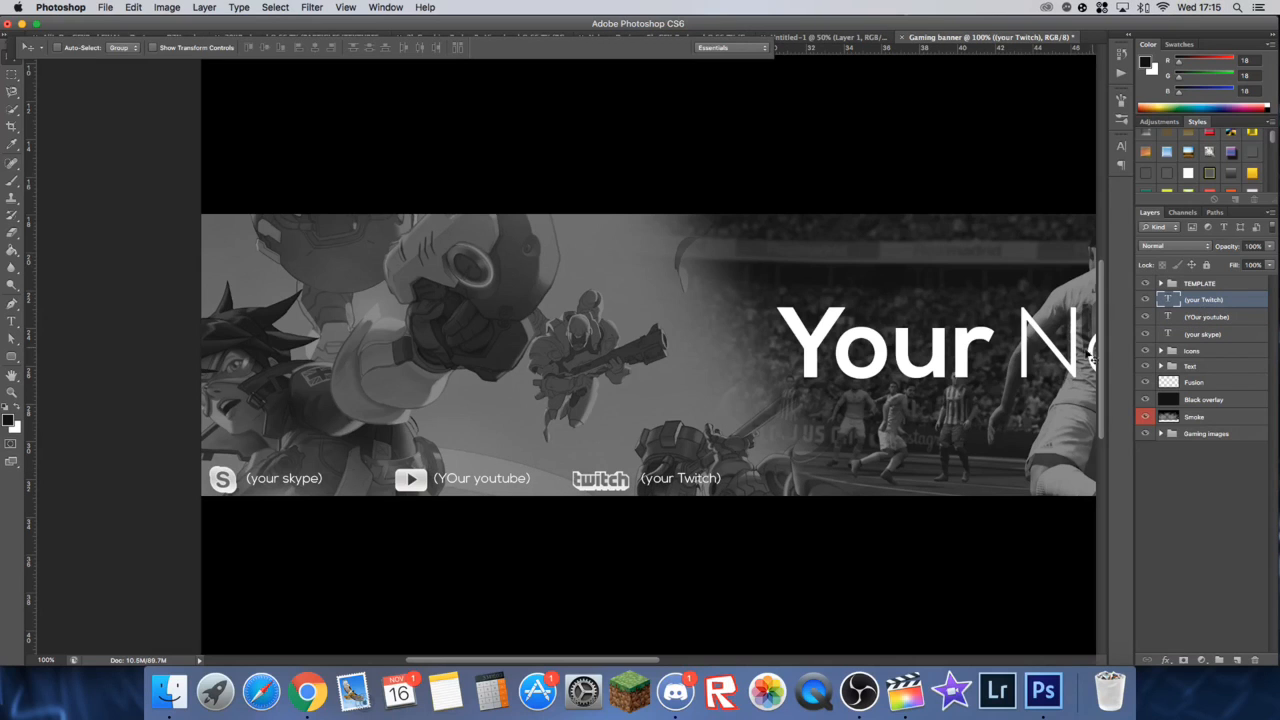
# Step: Go to the Nelson Designs 5K GFX pack document and expand its Textures group
pyautogui.press('super+minus')
pyautogui.press('super+minus')
pyautogui.press('super+minus')
pyautogui.press('super+plus')
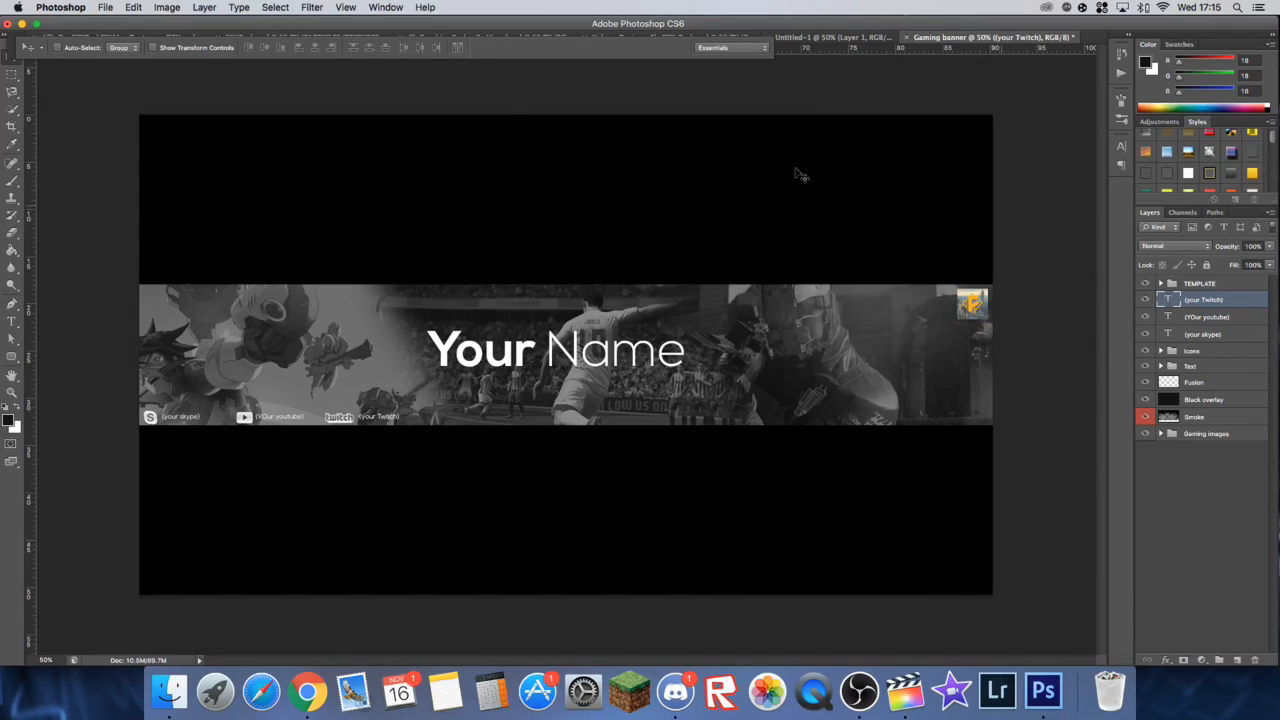
pyautogui.click(808, 38)
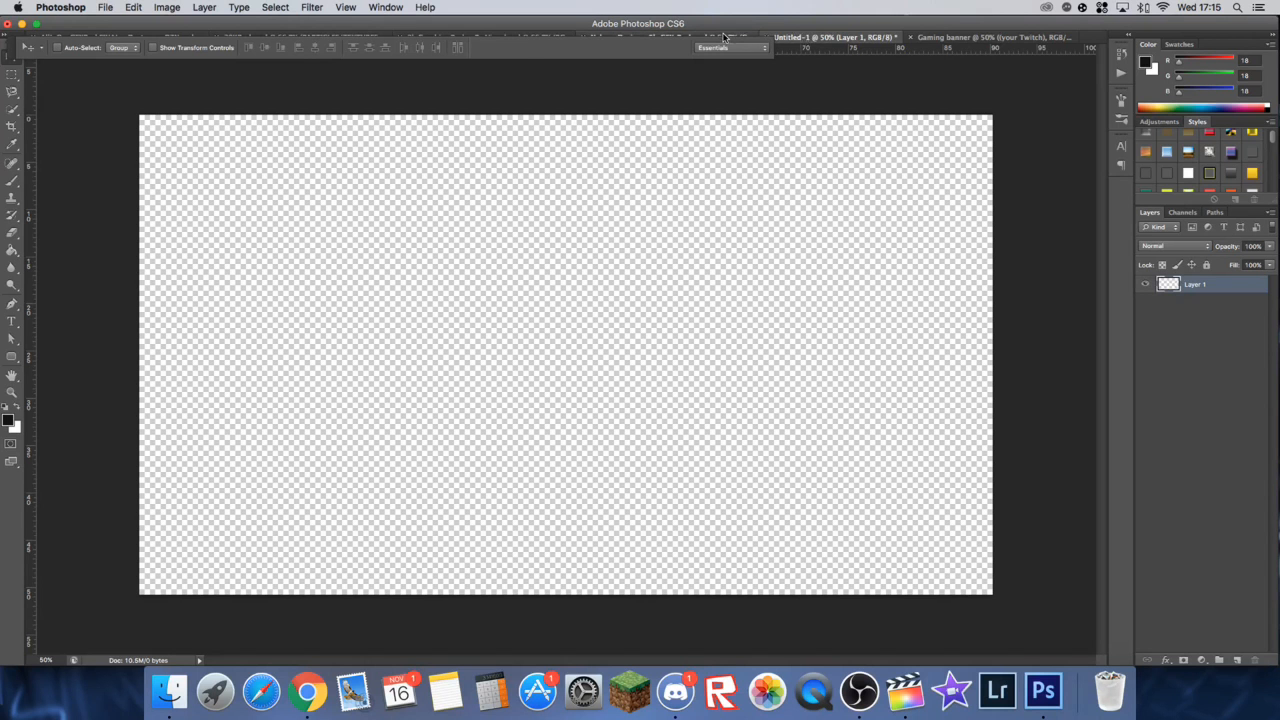
pyautogui.click(724, 37)
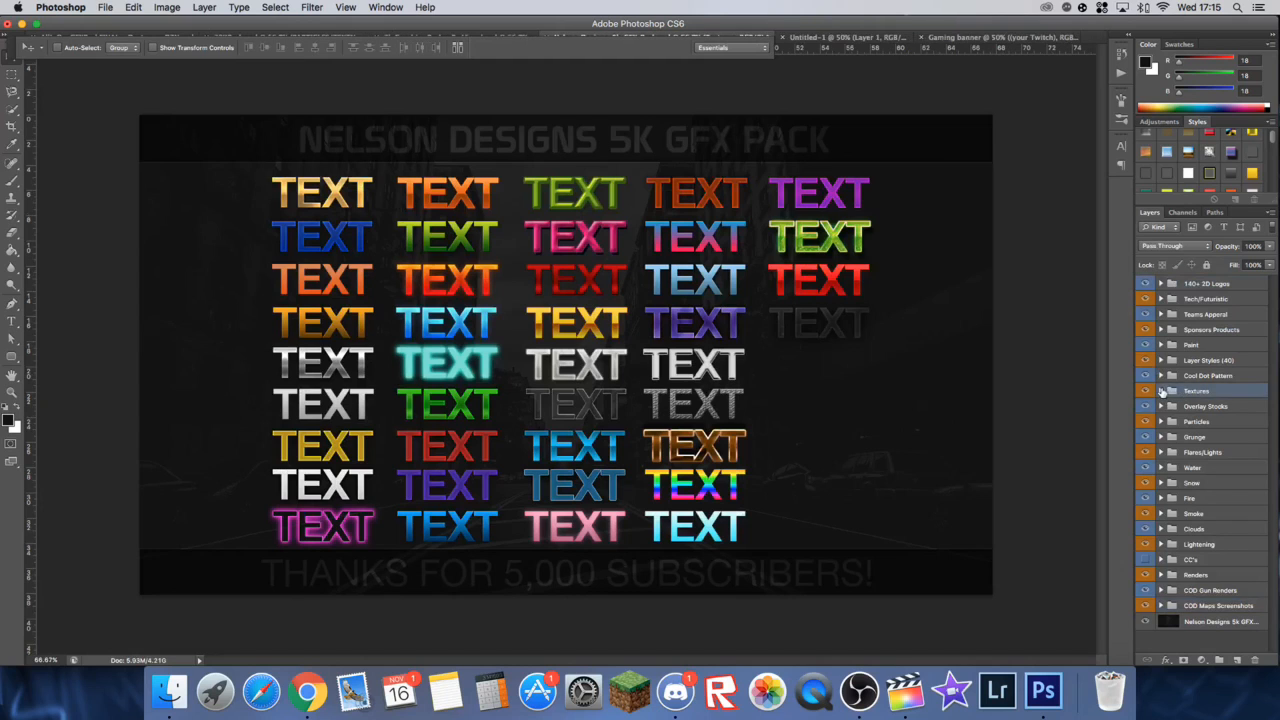
pyautogui.click(1161, 391)
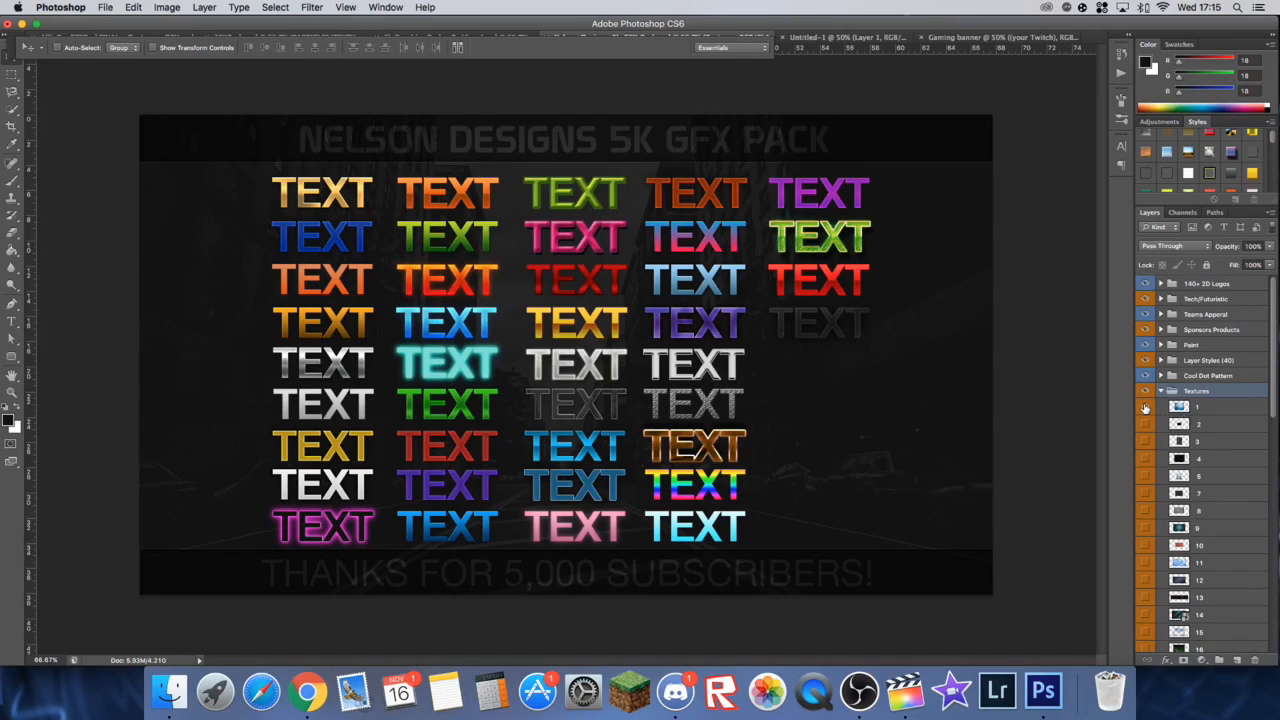
# Step: Show texture 1 in the Textures group and copy it into the Gaming banner document
pyautogui.click(1145, 407)
pyautogui.click(1145, 425)
pyautogui.click(1145, 407)
pyautogui.click(1205, 407)
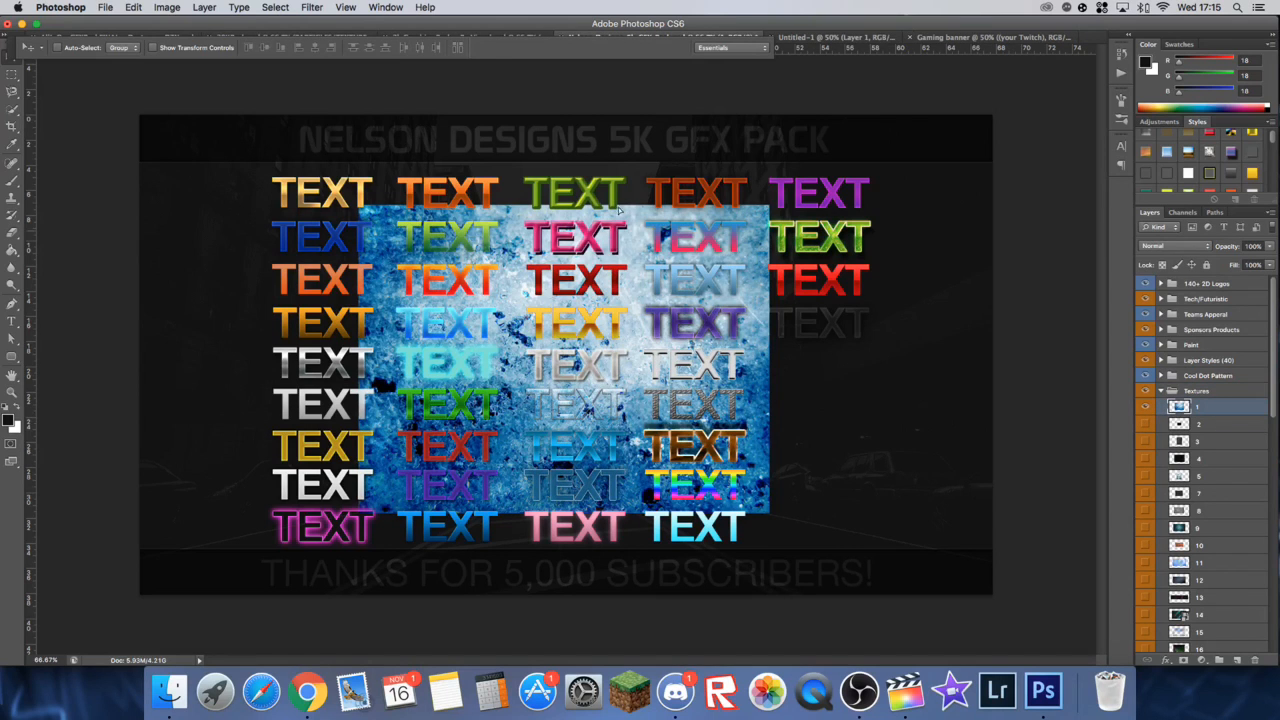
pyautogui.moveTo(620, 208); pyautogui.dragTo(534, 338)
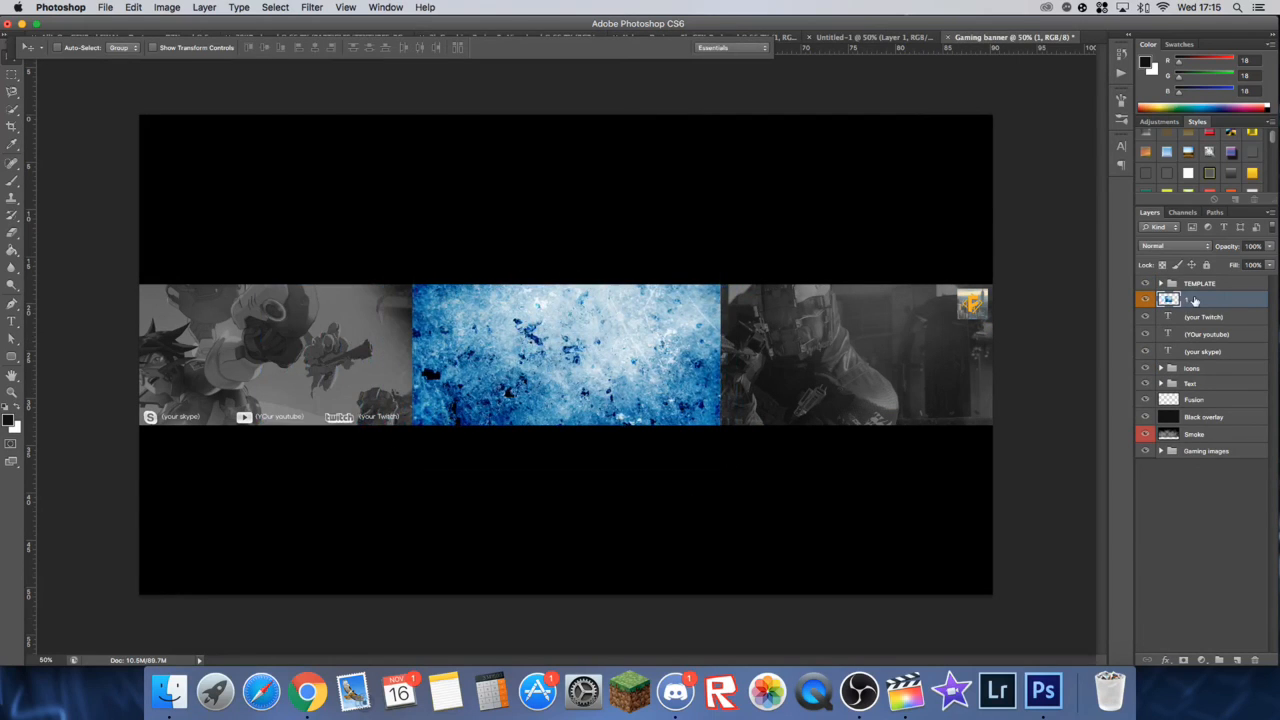
# Step: Move the "(your Twitch)", "(YOur youtube)" and "(your skype)" text layers into the Text group
pyautogui.click(1200, 322)
pyautogui.keyDown('super'); pyautogui.click(1202, 338); pyautogui.keyUp('super')
pyautogui.keyDown('super'); pyautogui.click(1203, 352); pyautogui.keyUp('super')
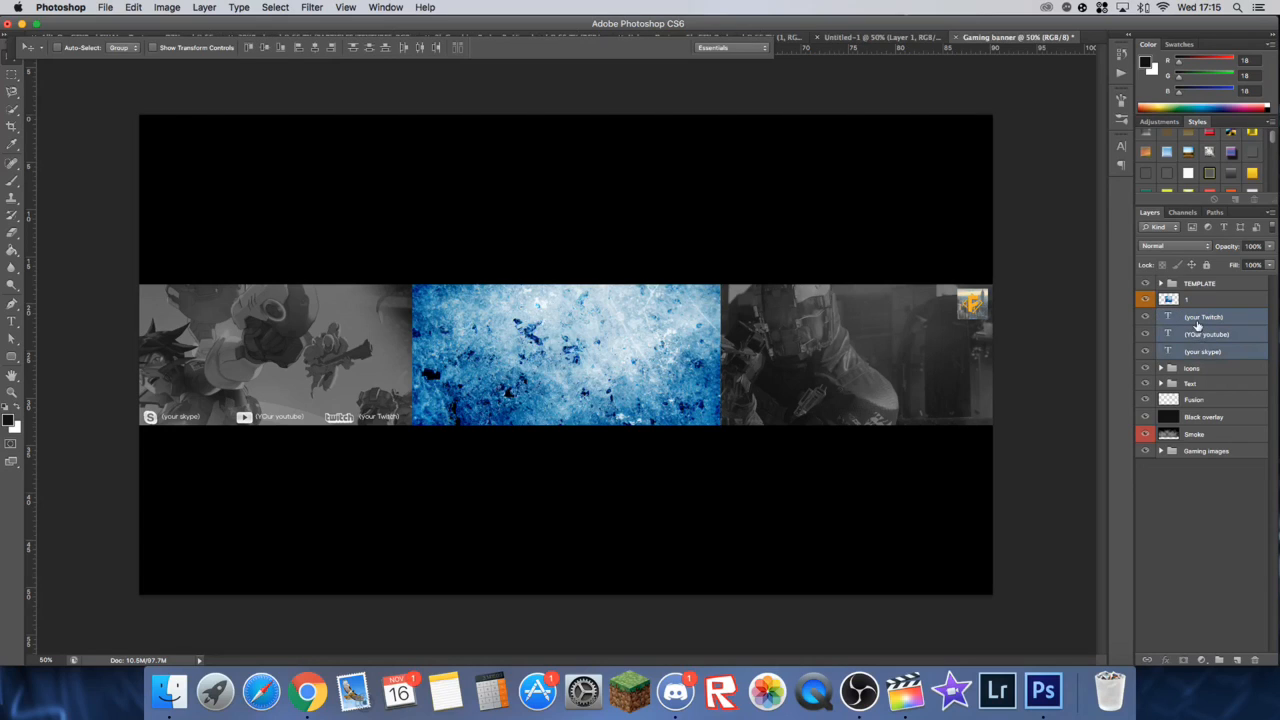
pyautogui.moveTo(1193, 322); pyautogui.dragTo(1190, 385)
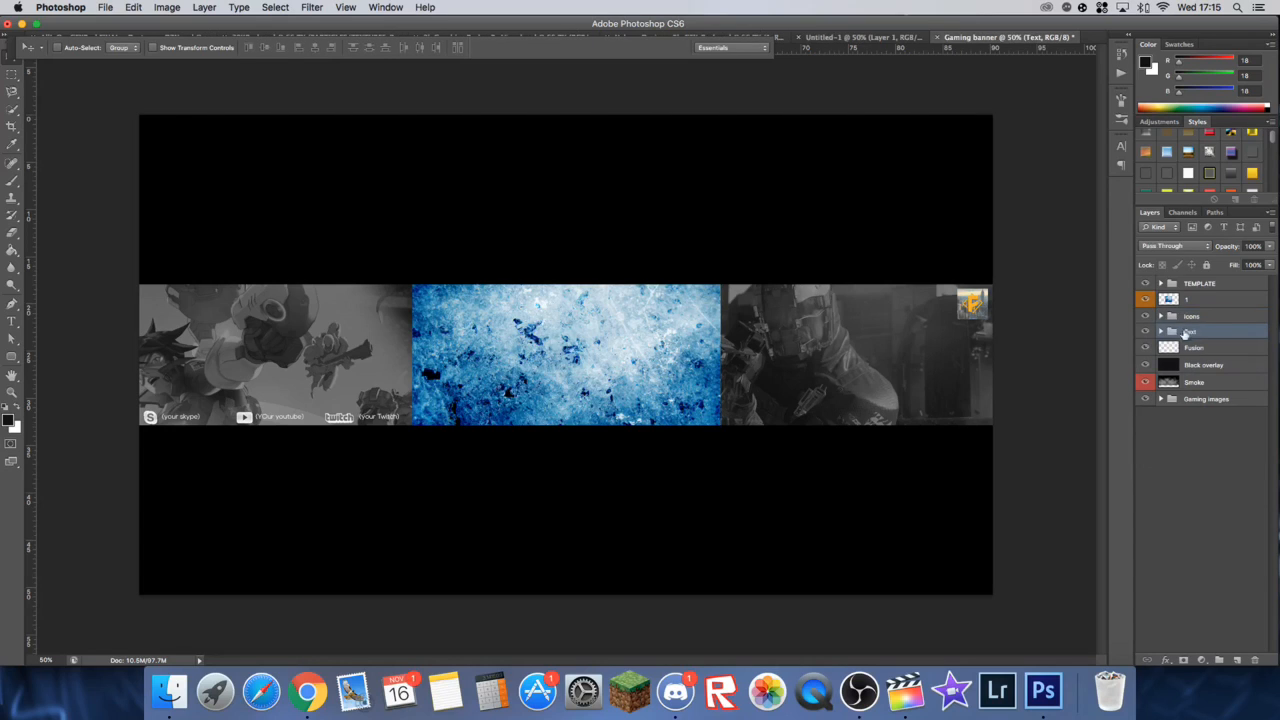
# Step: Move texture layer 1 below the Fusion layer and scale it to about 304% so it covers the whole banner strip
pyautogui.click(1186, 302)
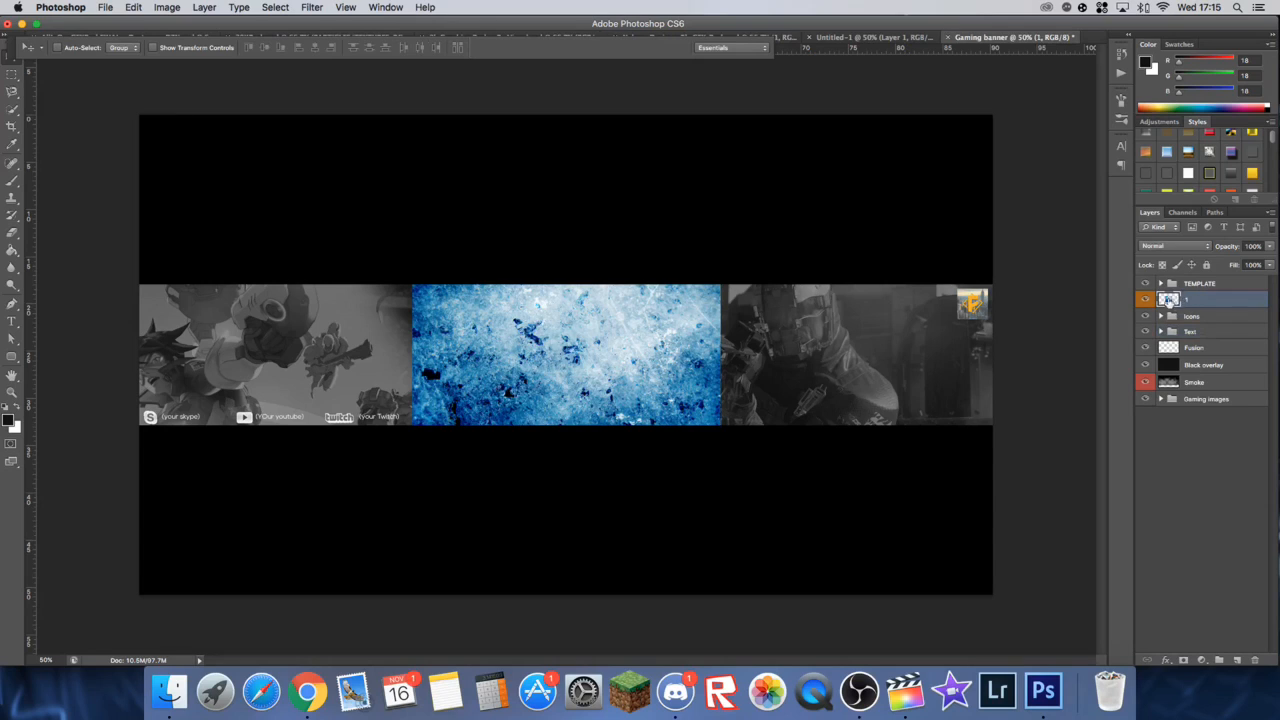
pyautogui.moveTo(1186, 302); pyautogui.dragTo(1189, 348)
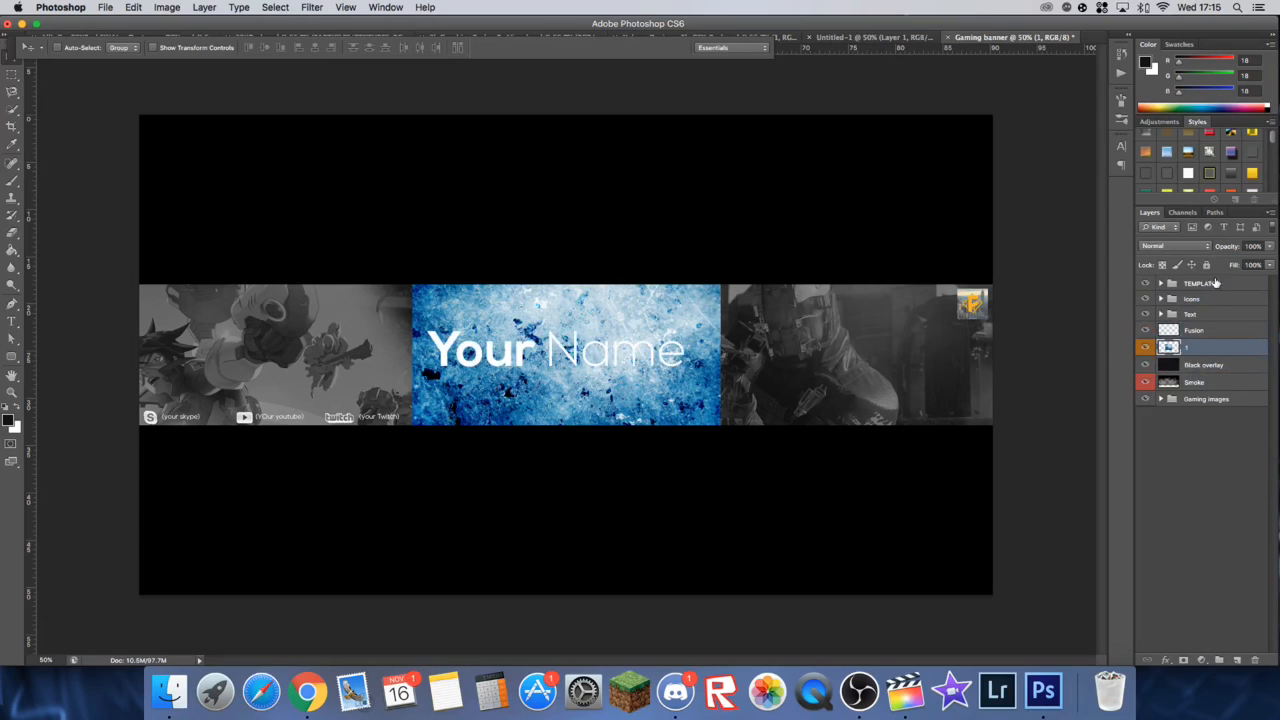
pyautogui.press('super+t')
pyautogui.moveTo(719, 240); pyautogui.dragTo(748, 171)
pyautogui.click(658, 48)
pyautogui.press('super+t')
pyautogui.moveTo(720, 240); pyautogui.dragTo(1118, 100)
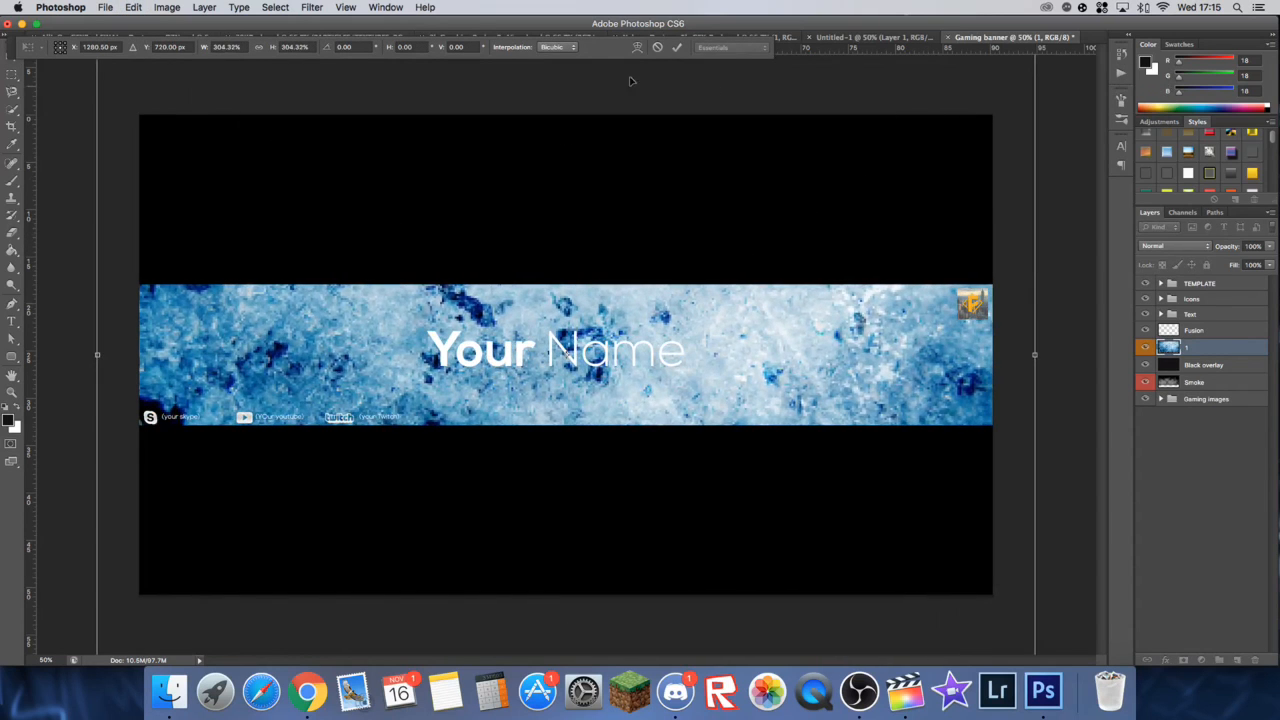
pyautogui.press('Return')
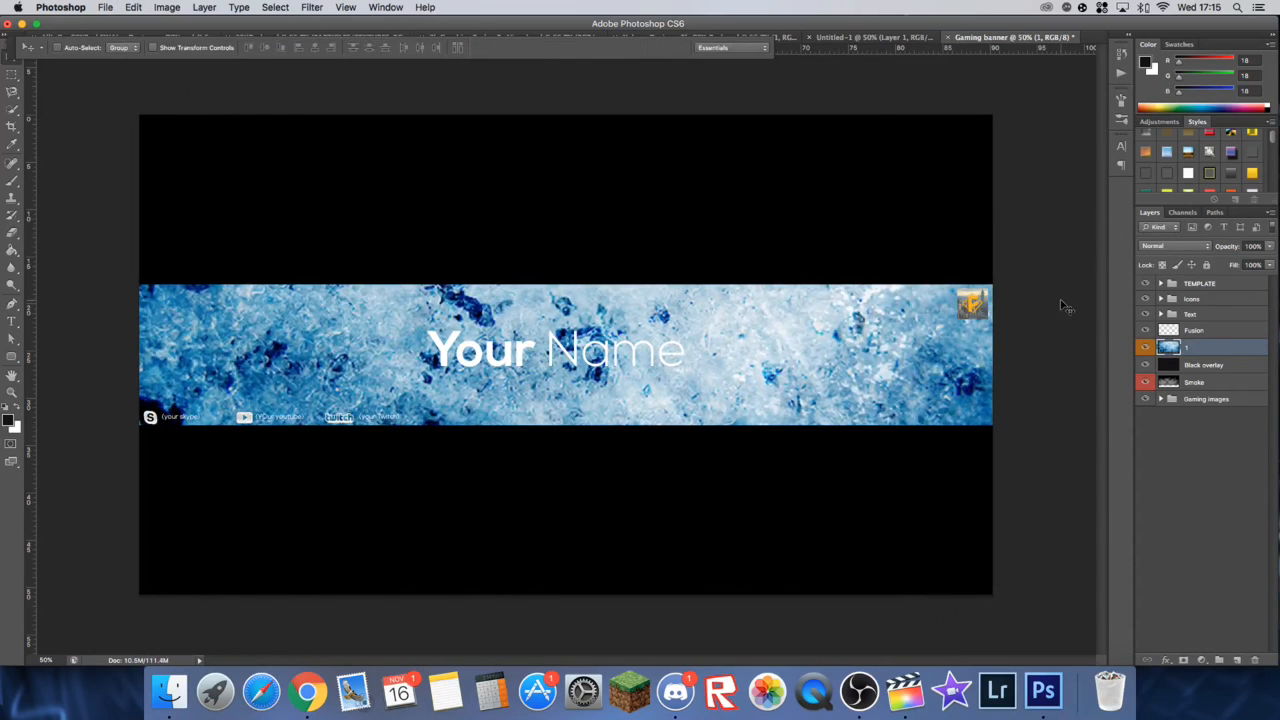
# Step: Set the texture layer's blend mode to Overlay and its opacity to 5%
pyautogui.click(1205, 250)
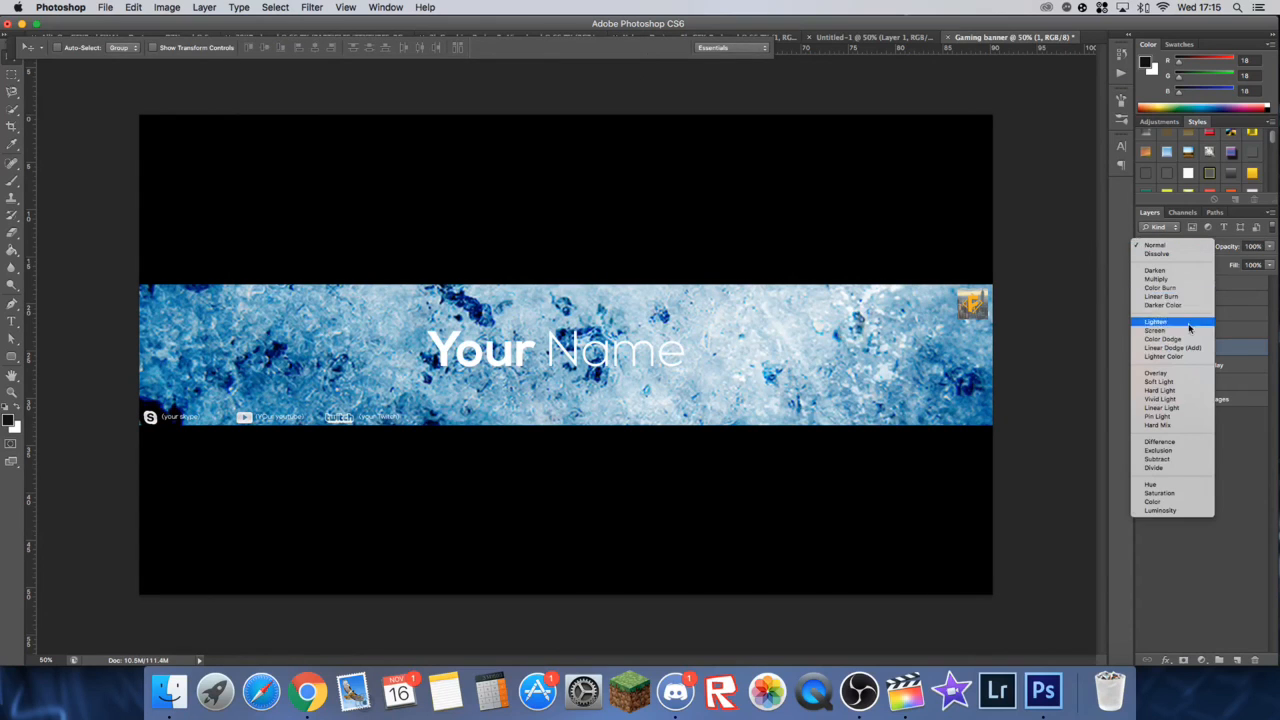
pyautogui.click(1183, 378)
pyautogui.click(1269, 246)
pyautogui.moveTo(1268, 262); pyautogui.dragTo(1232, 250)
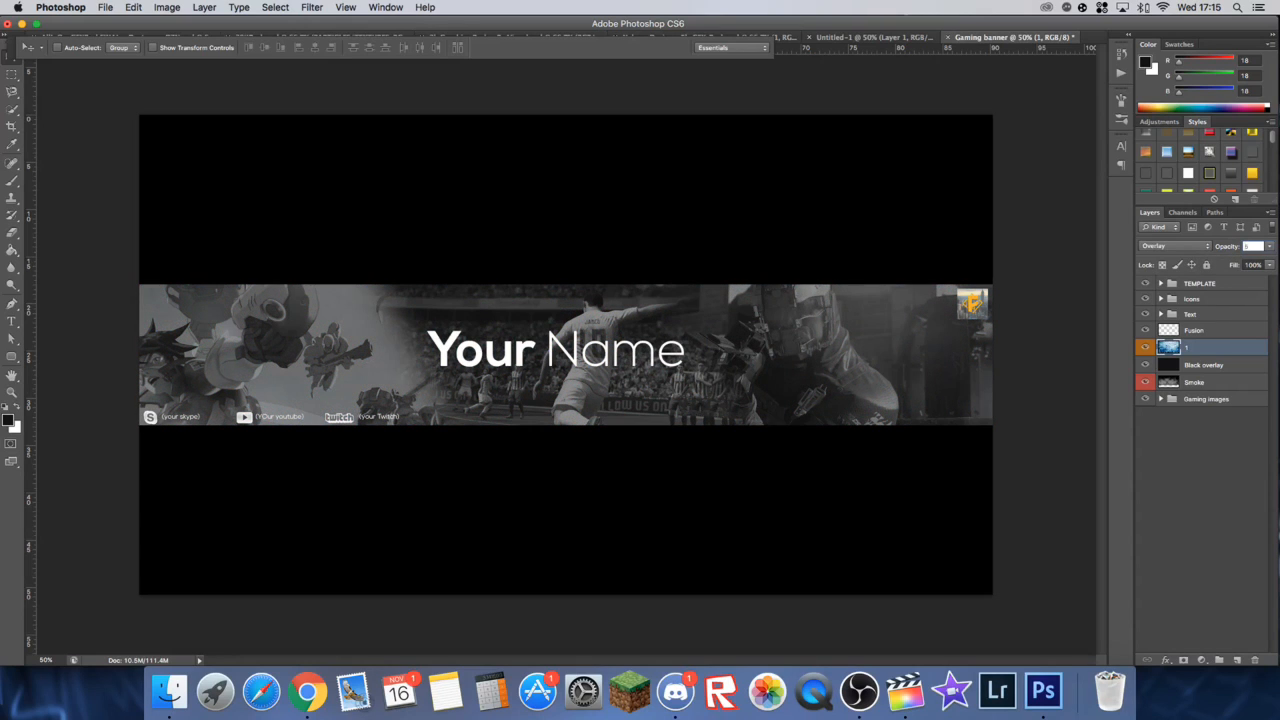
pyautogui.write('5')
pyautogui.press('Return')
# Step: Raise the texture layer's opacity to 8%
pyautogui.moveTo(1210, 241); pyautogui.dragTo(1212, 241)
pyautogui.press('BackSpace')
pyautogui.press('BackSpace')
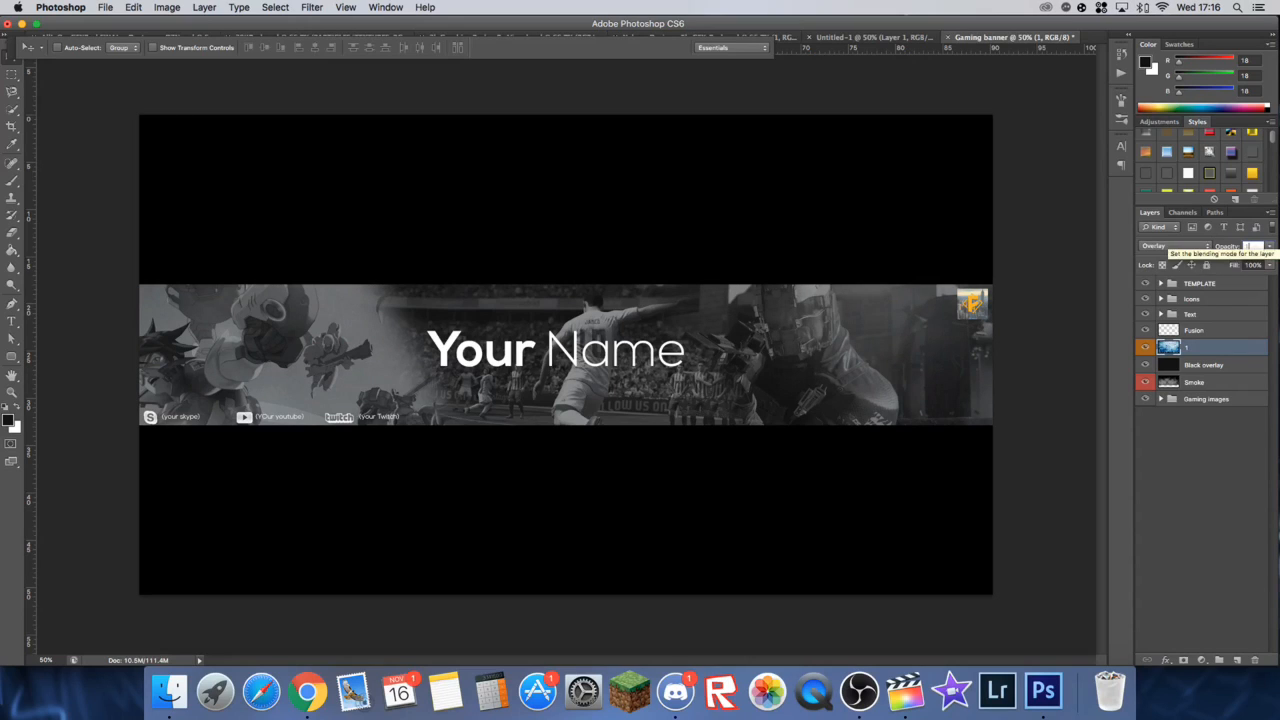
pyautogui.press('BackSpace')
pyautogui.press('BackSpace')
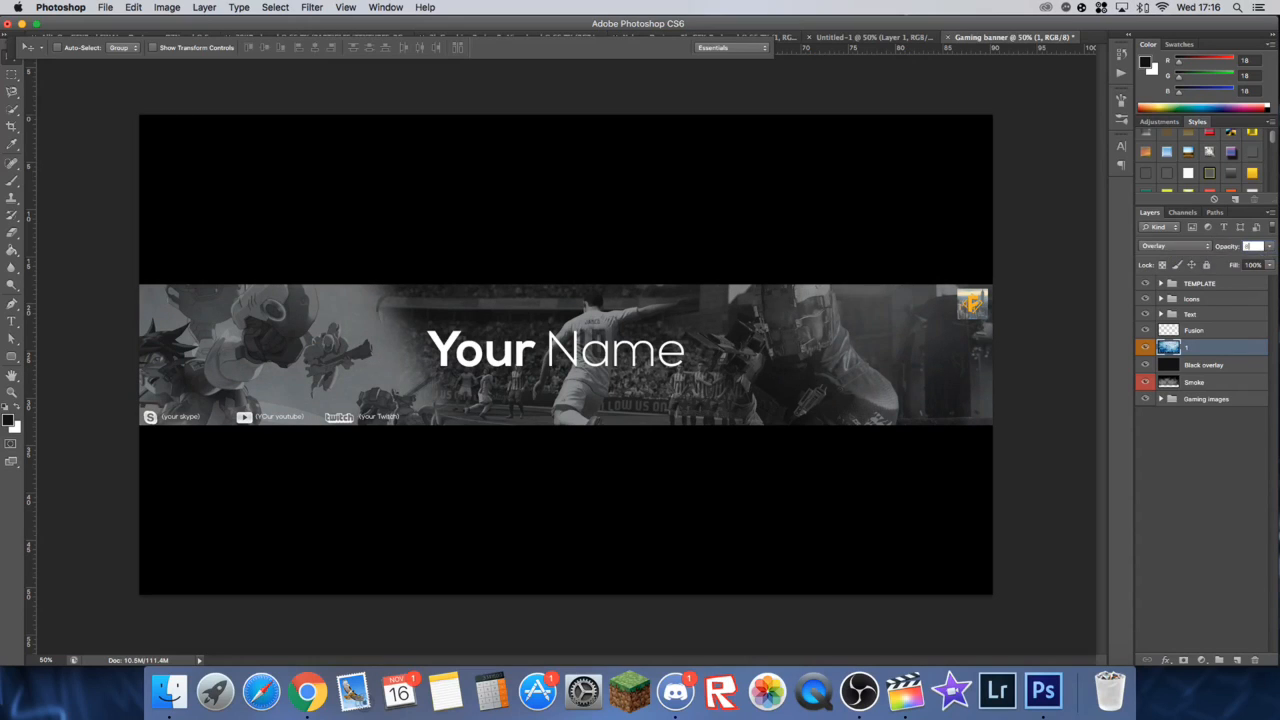
pyautogui.press('Return')
# Step: Select a thin rectangular strip along the banner's bottom edge across its full width
pyautogui.click(12, 77)
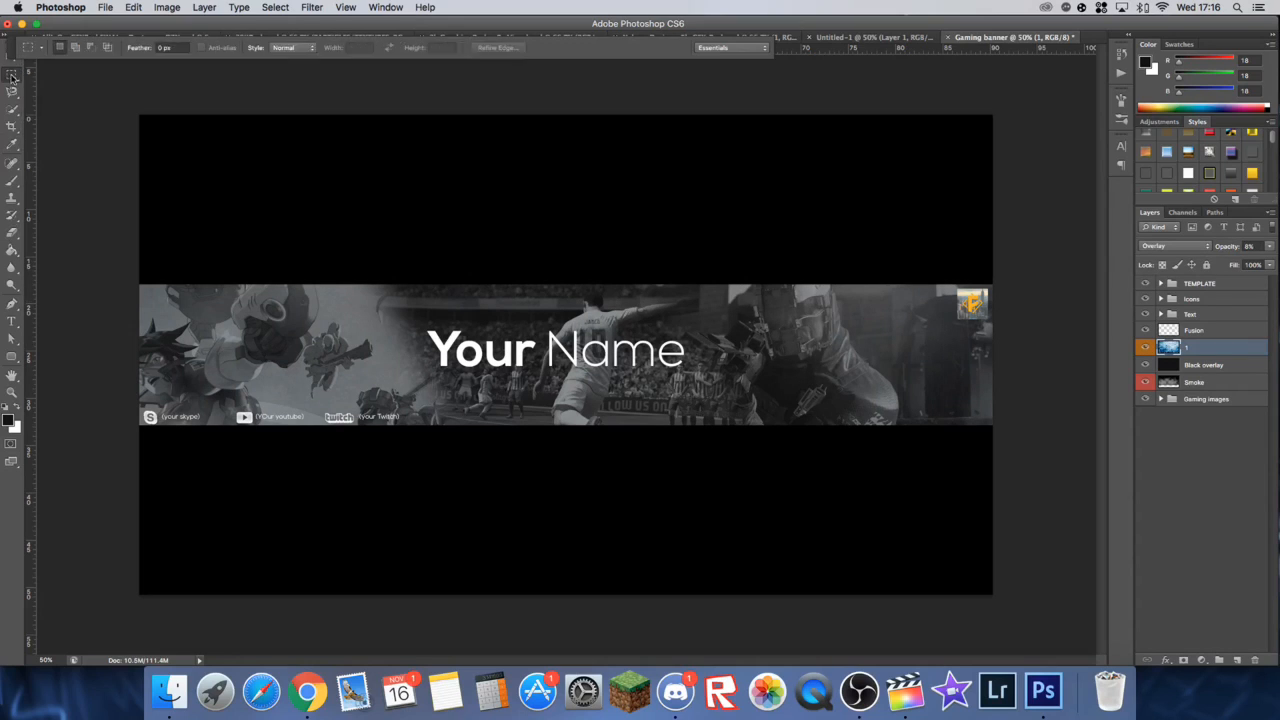
pyautogui.moveTo(139, 420); pyautogui.dragTo(1155, 423)
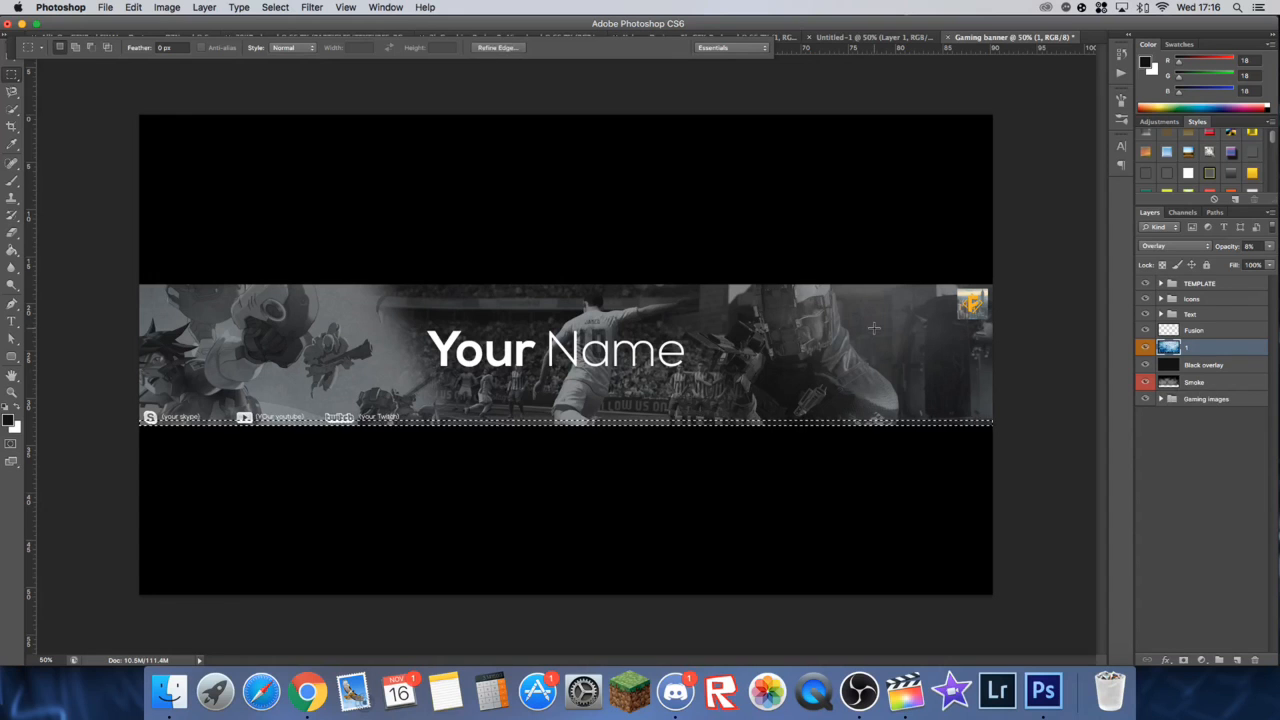
pyautogui.press('super+plus')
pyautogui.press('super+plus')
pyautogui.press('super+plus')
pyautogui.press('super+plus')
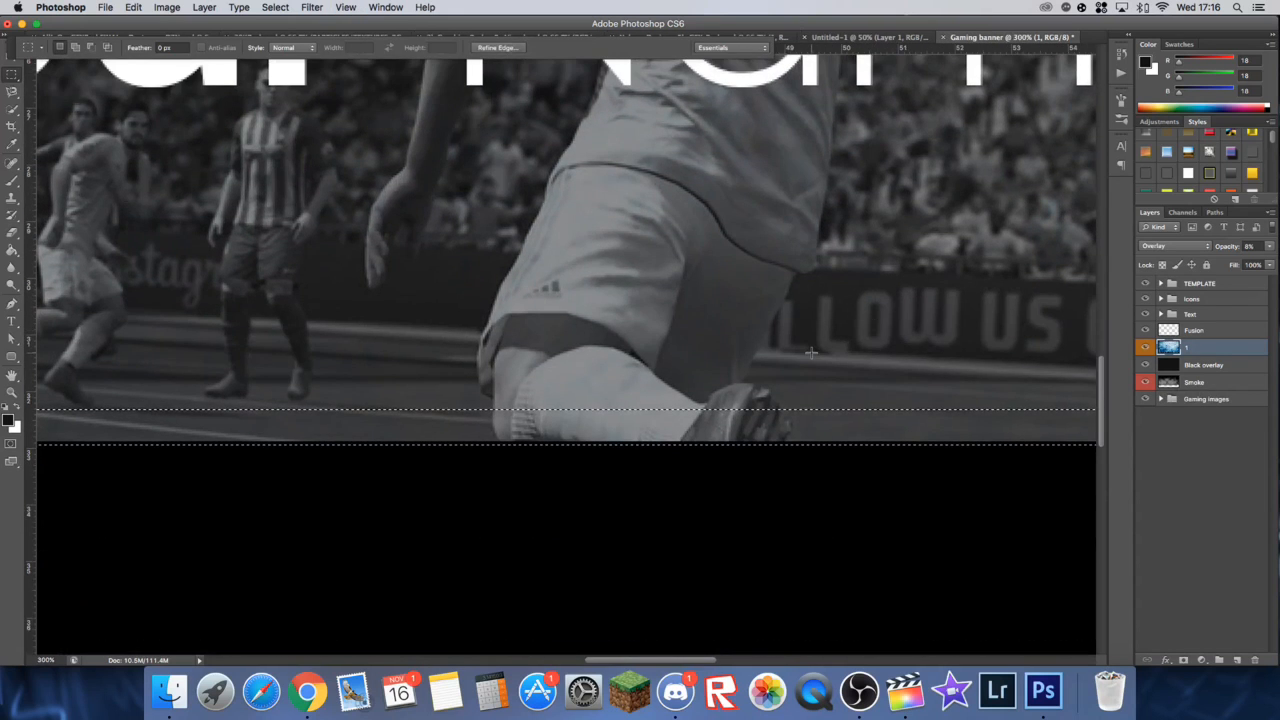
# Step: Try to fill the selected strip with white on the texture layer
pyautogui.rightClick(712, 430)
pyautogui.click(748, 602)
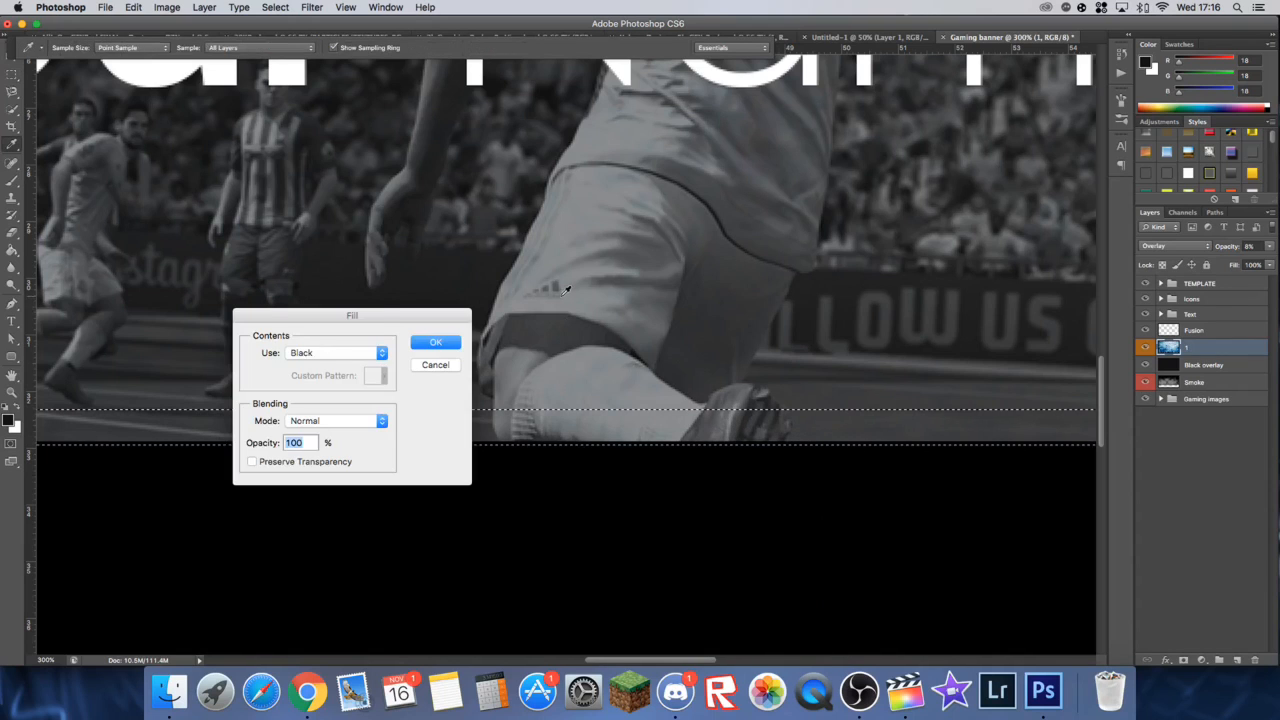
pyautogui.click(345, 353)
pyautogui.click(345, 380)
pyautogui.click(434, 343)
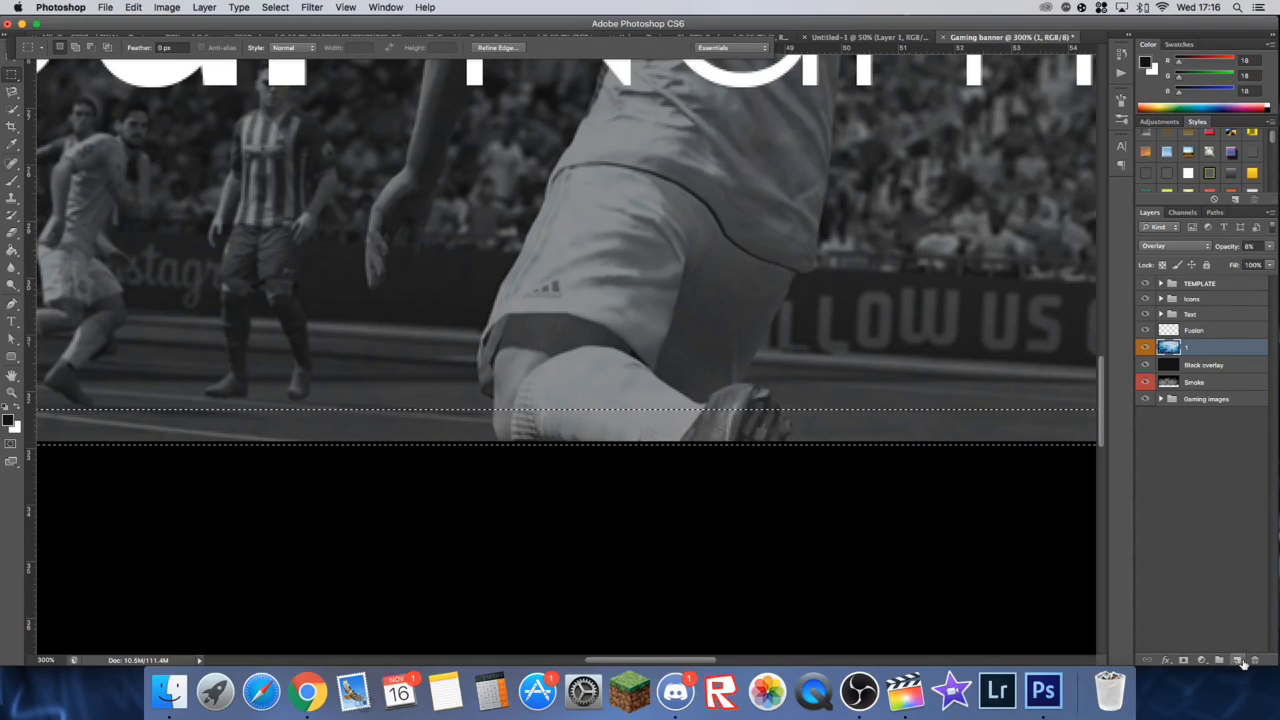
# Step: Add a new layer directly beneath the TEMPLATE group, fill the selected strip on it with white and clear the selection
pyautogui.press('super+alt+shift+n')
pyautogui.moveTo(1205, 350); pyautogui.dragTo(1205, 298)
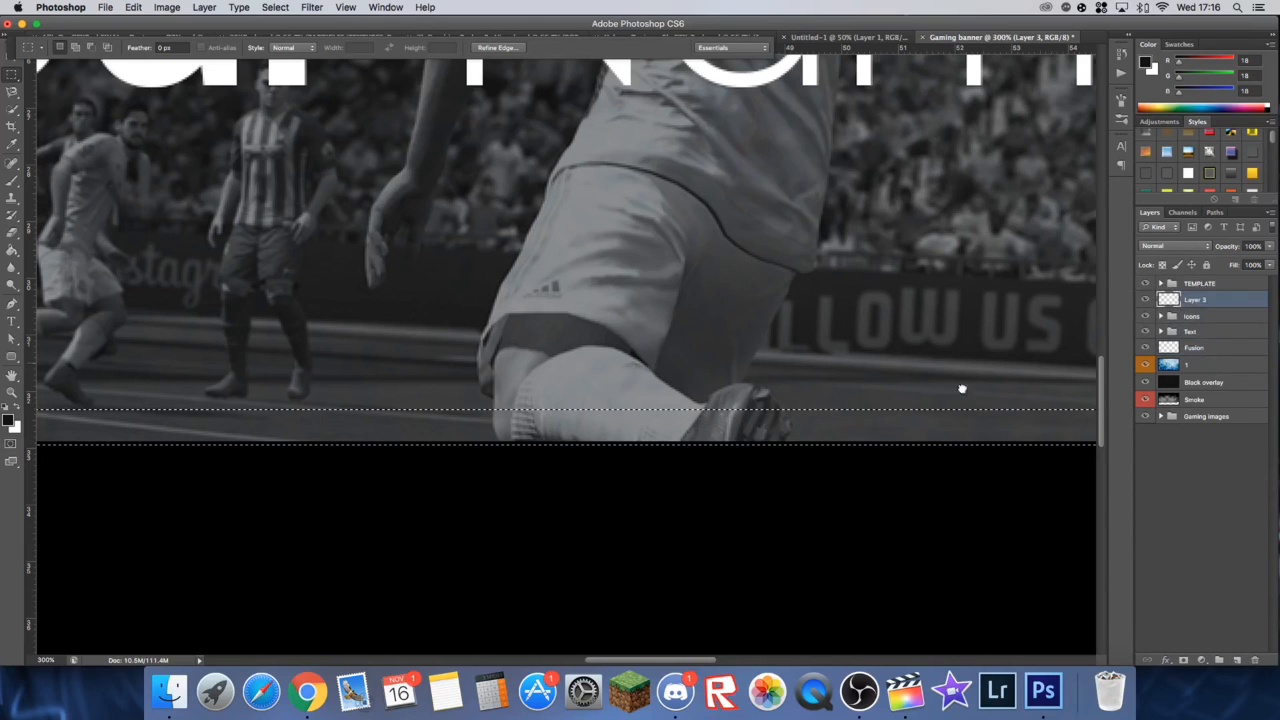
pyautogui.rightClick(646, 431)
pyautogui.click(667, 595)
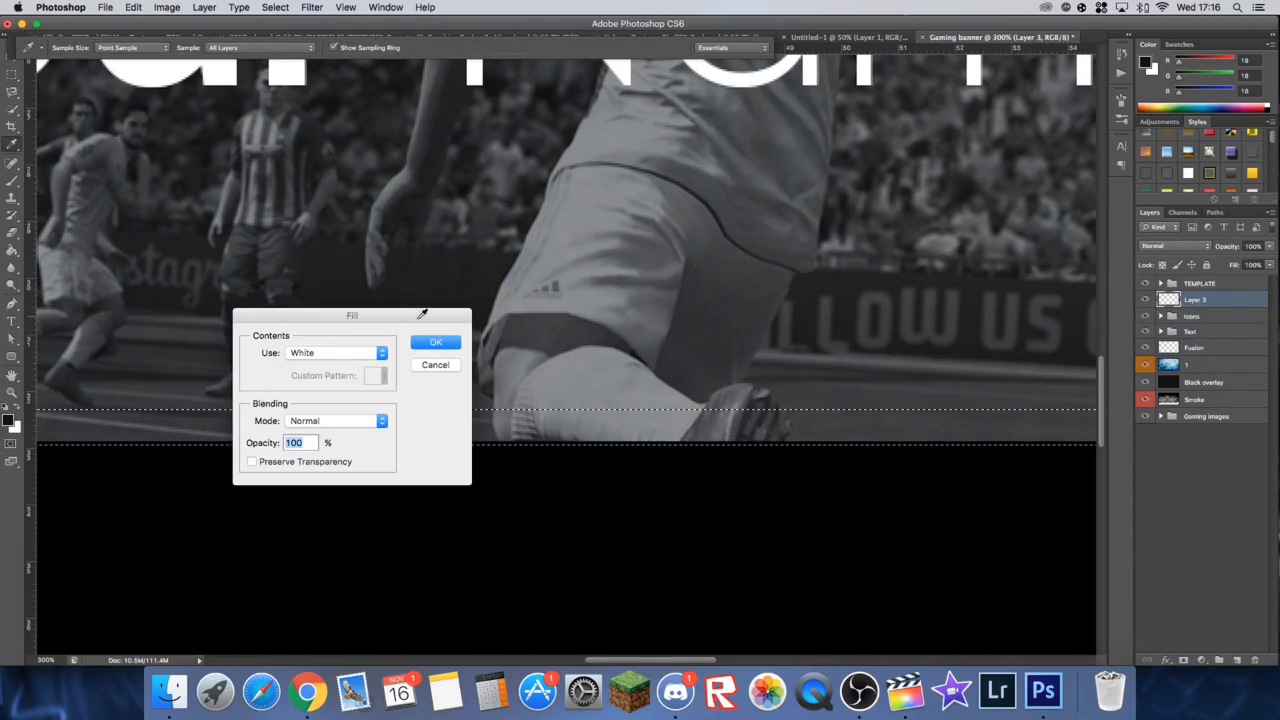
pyautogui.click(435, 344)
pyautogui.press('super+d')
pyautogui.click(10, 62)
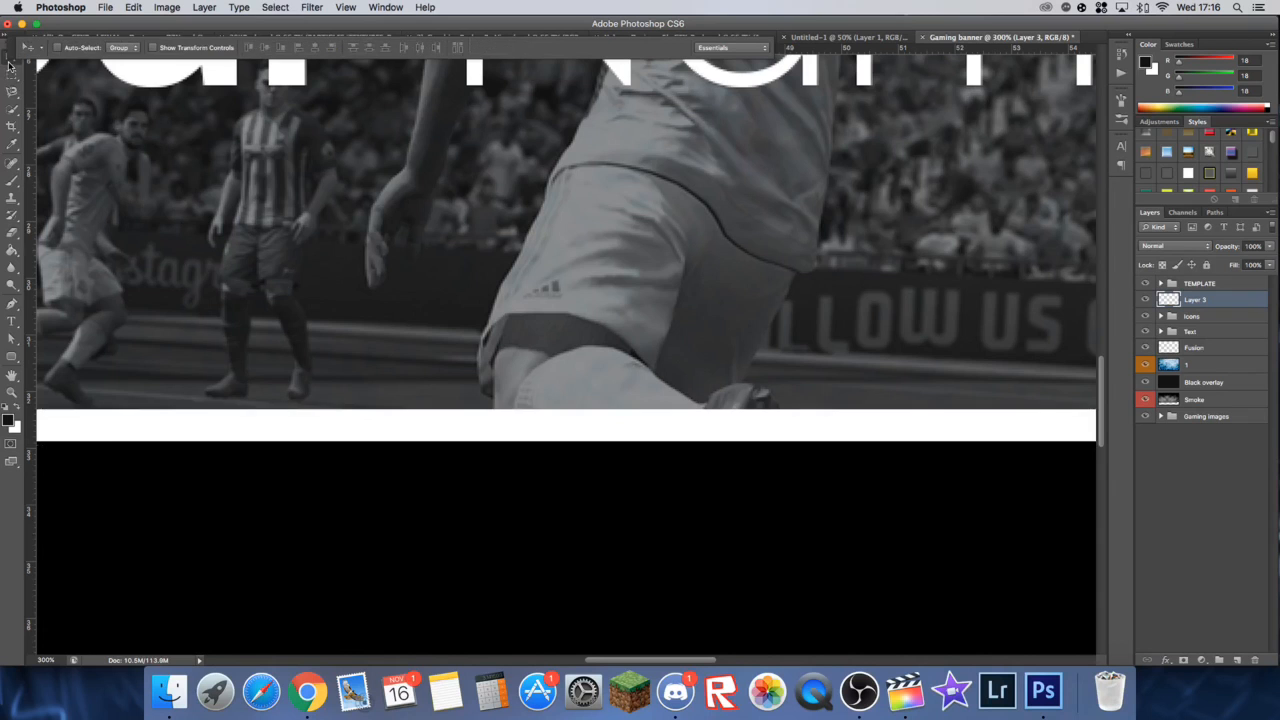
# Step: Set the white strip layer's blend mode to Overlay and switch to the Eraser
pyautogui.click(1179, 248)
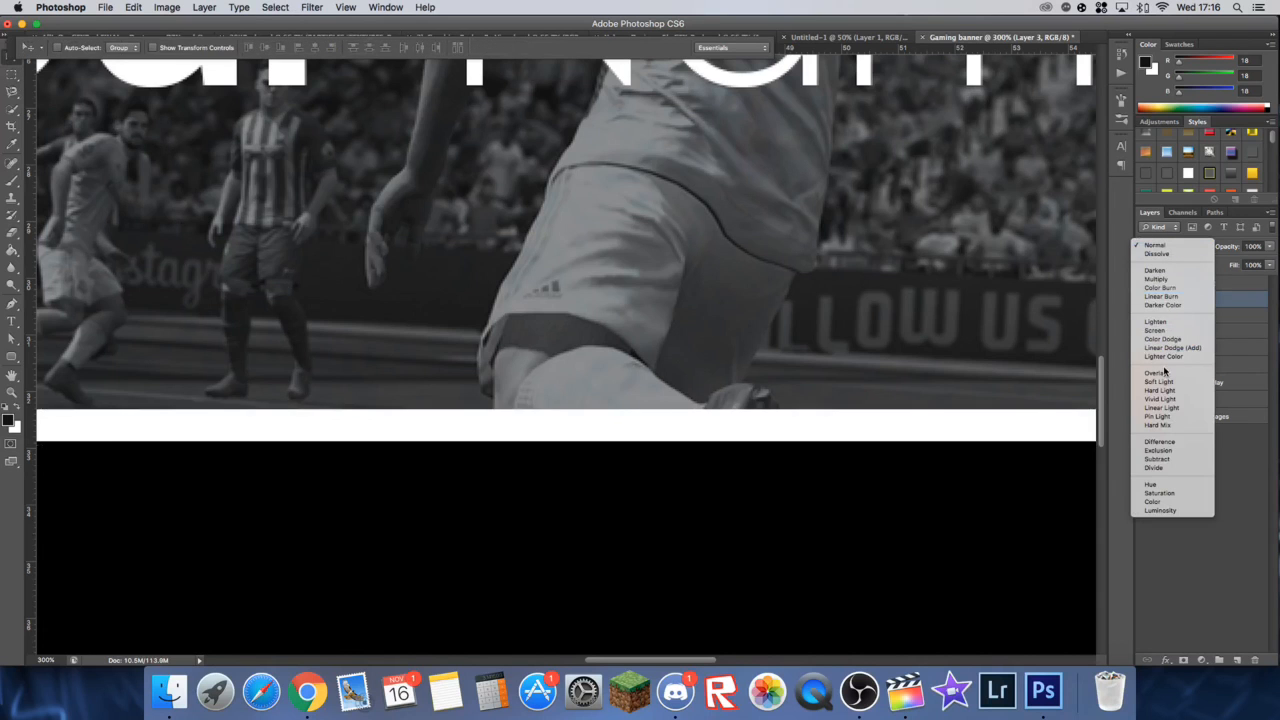
pyautogui.click(1166, 374)
pyautogui.press('super+minus')
pyautogui.press('super+minus')
pyautogui.press('super+minus')
pyautogui.press('super+minus')
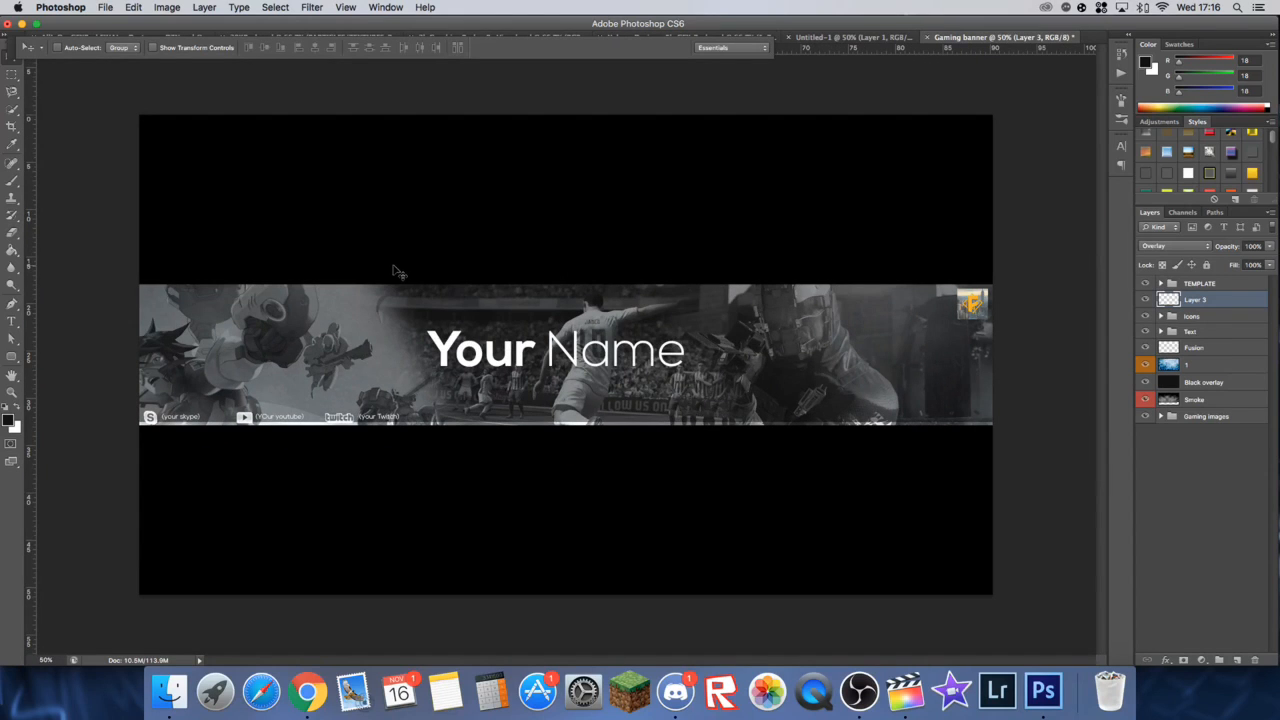
pyautogui.press('super+plus')
pyautogui.press('e')
pyautogui.press('super+minus')
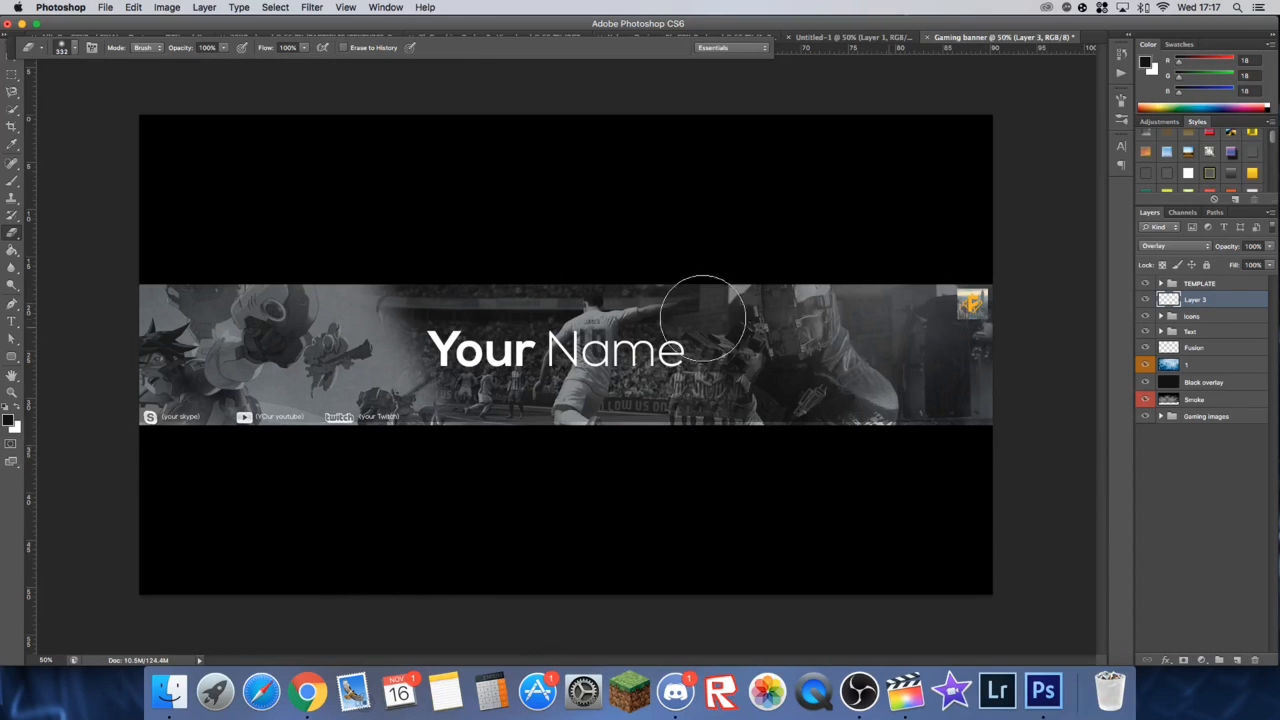
# Step: Add a Gradient Overlay to the Gaming images group with the Foreground to Background gradient
pyautogui.press('v')
pyautogui.click(1175, 418)
pyautogui.doubleClick(1175, 418)
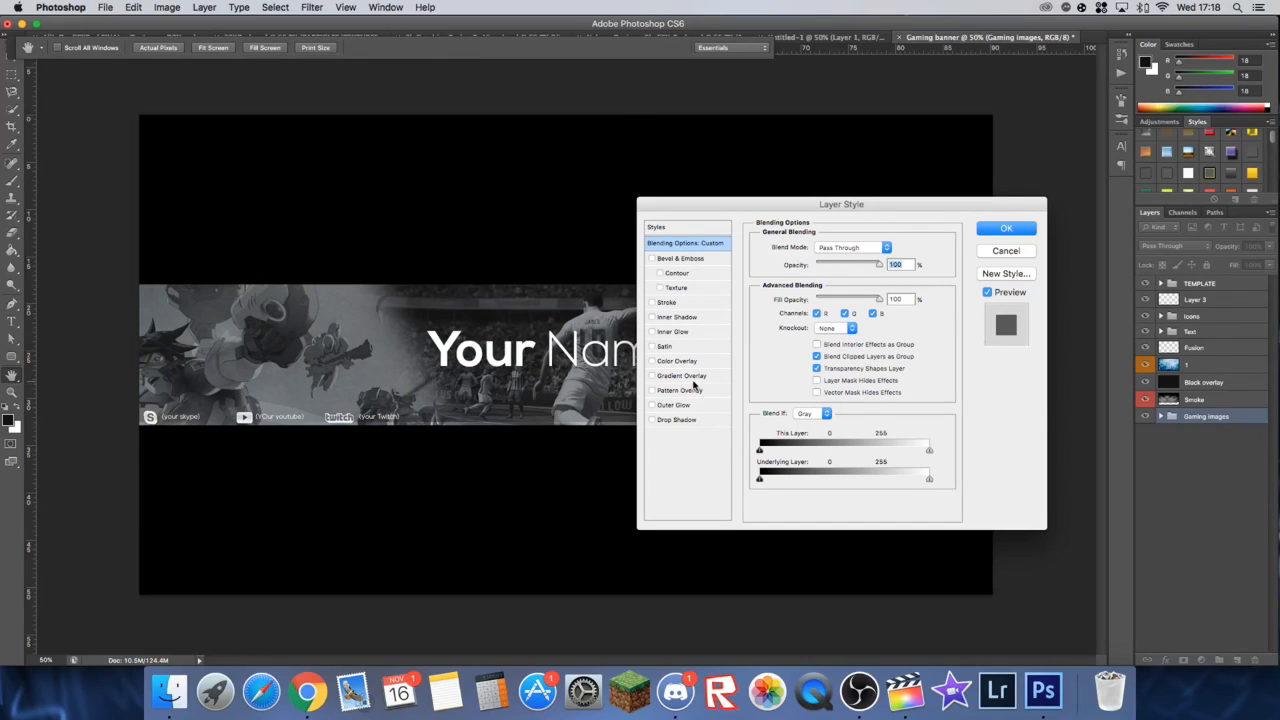
pyautogui.click(682, 376)
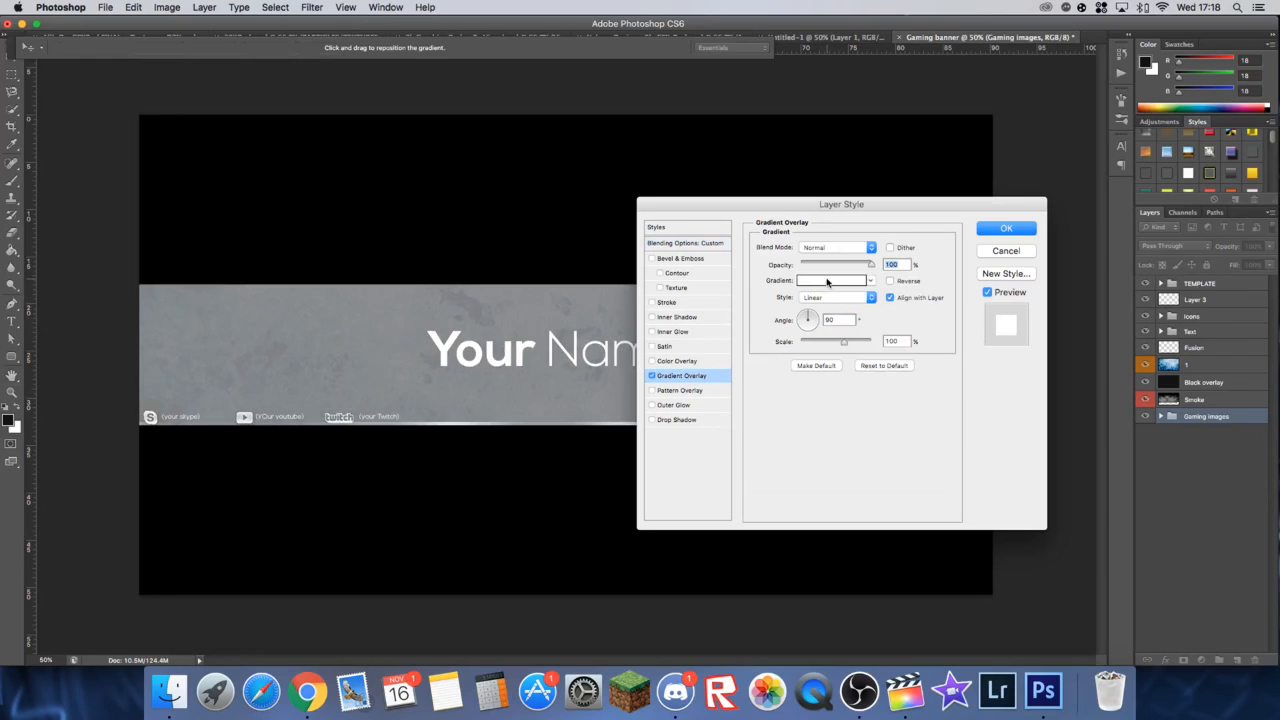
pyautogui.click(827, 281)
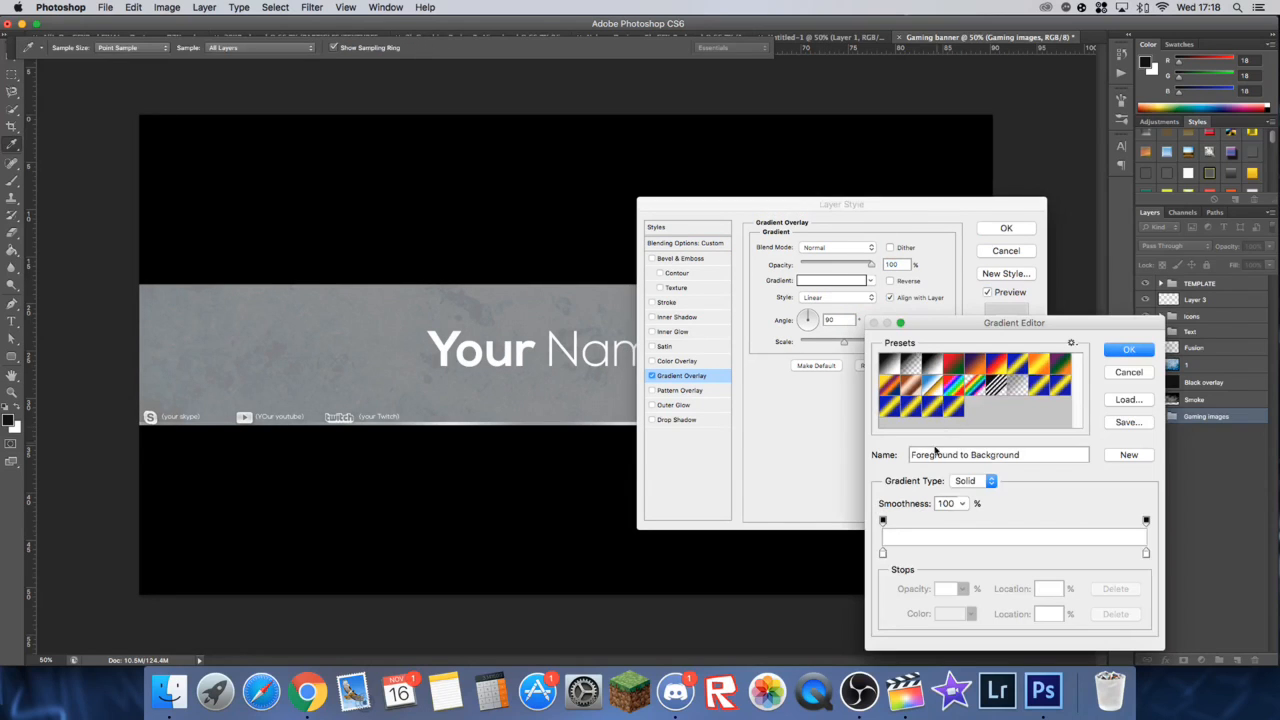
pyautogui.click(1136, 350)
# Step: Set the overlay gradient's starting colour stop to blue #0050f2
pyautogui.click(830, 284)
pyautogui.doubleClick(886, 553)
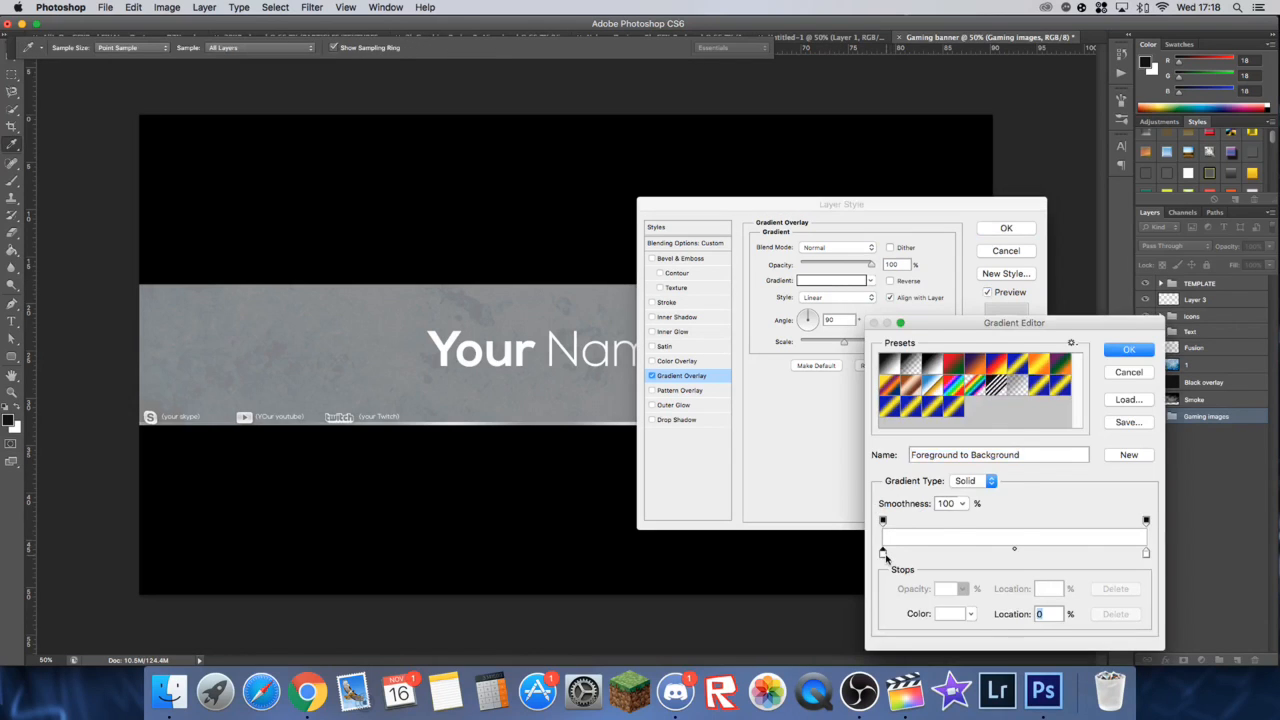
pyautogui.click(826, 403)
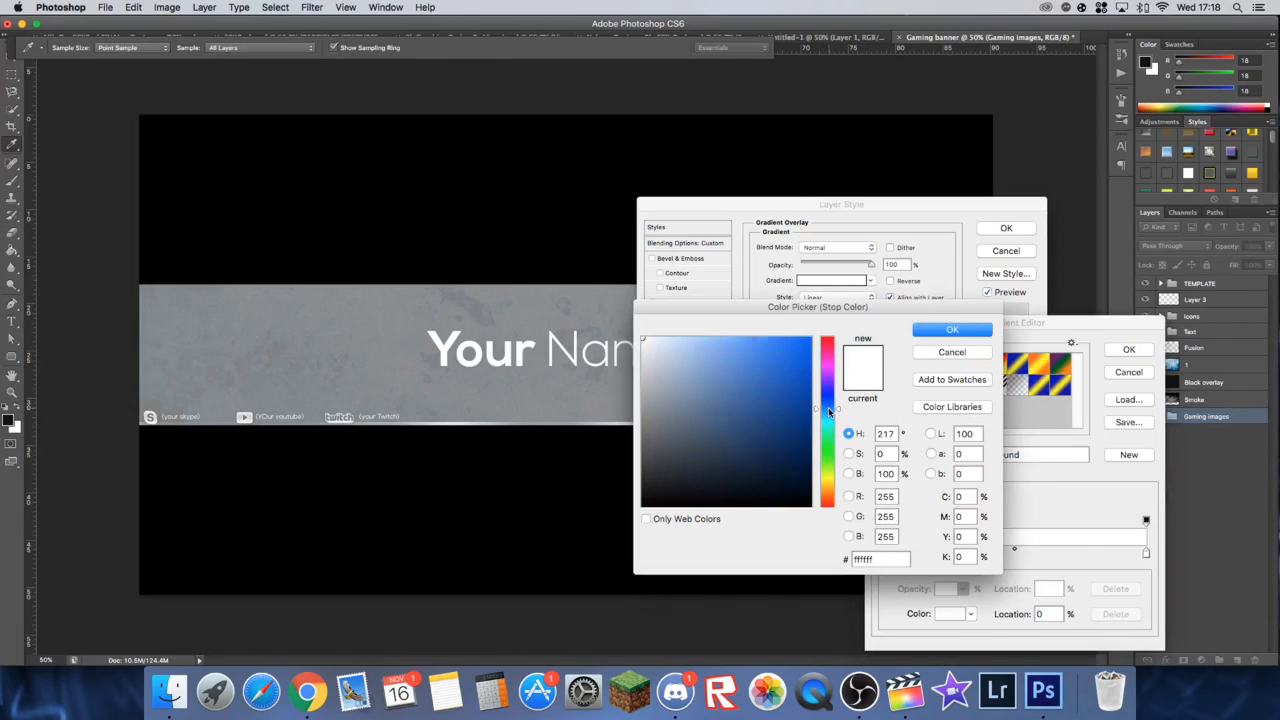
pyautogui.moveTo(798, 357); pyautogui.dragTo(812, 344)
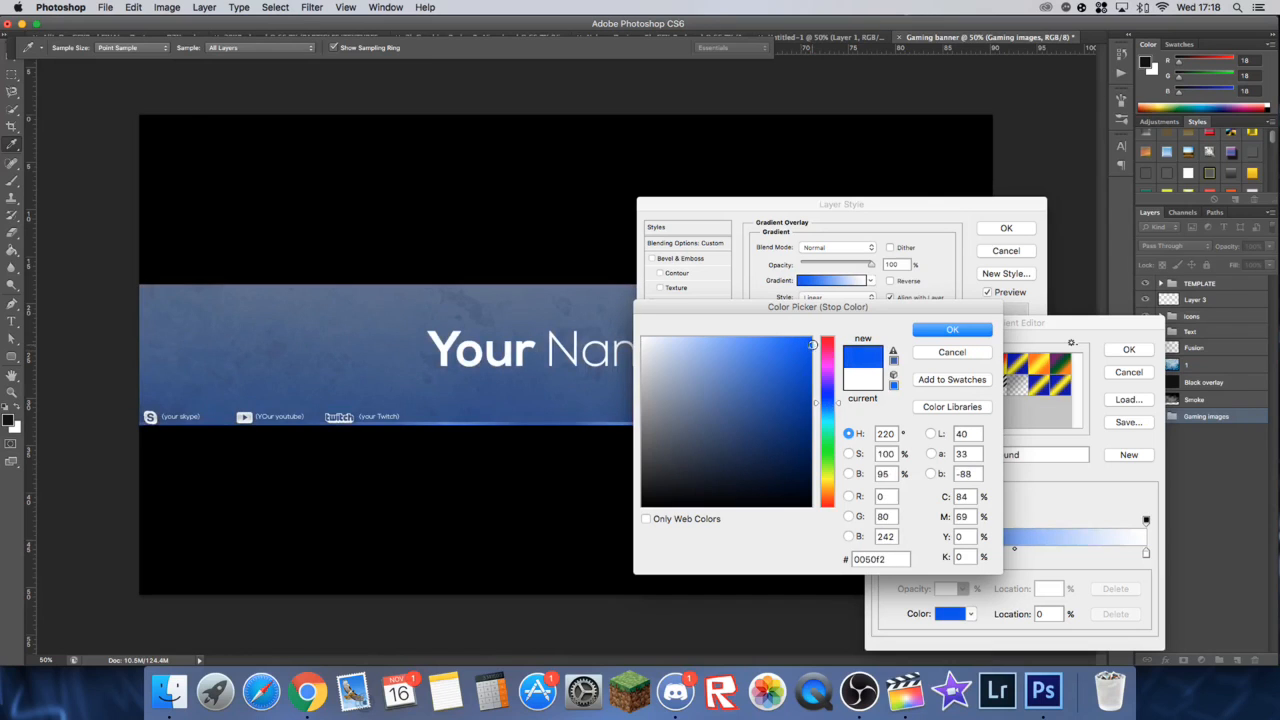
pyautogui.click(945, 331)
pyautogui.doubleClick(883, 553)
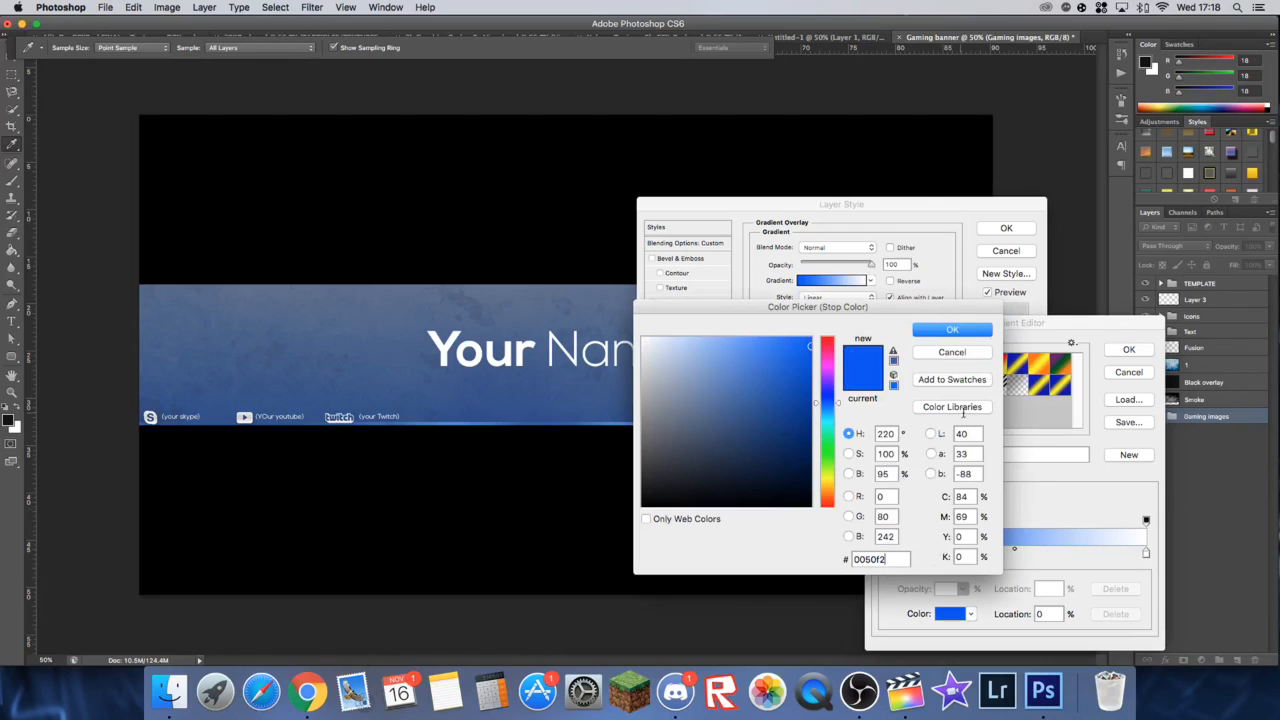
pyautogui.click(951, 329)
# Step: Set the overlay gradient's ending colour stop to turquoise and apply the Gradient Overlay to the Gaming images group
pyautogui.doubleClick(1145, 552)
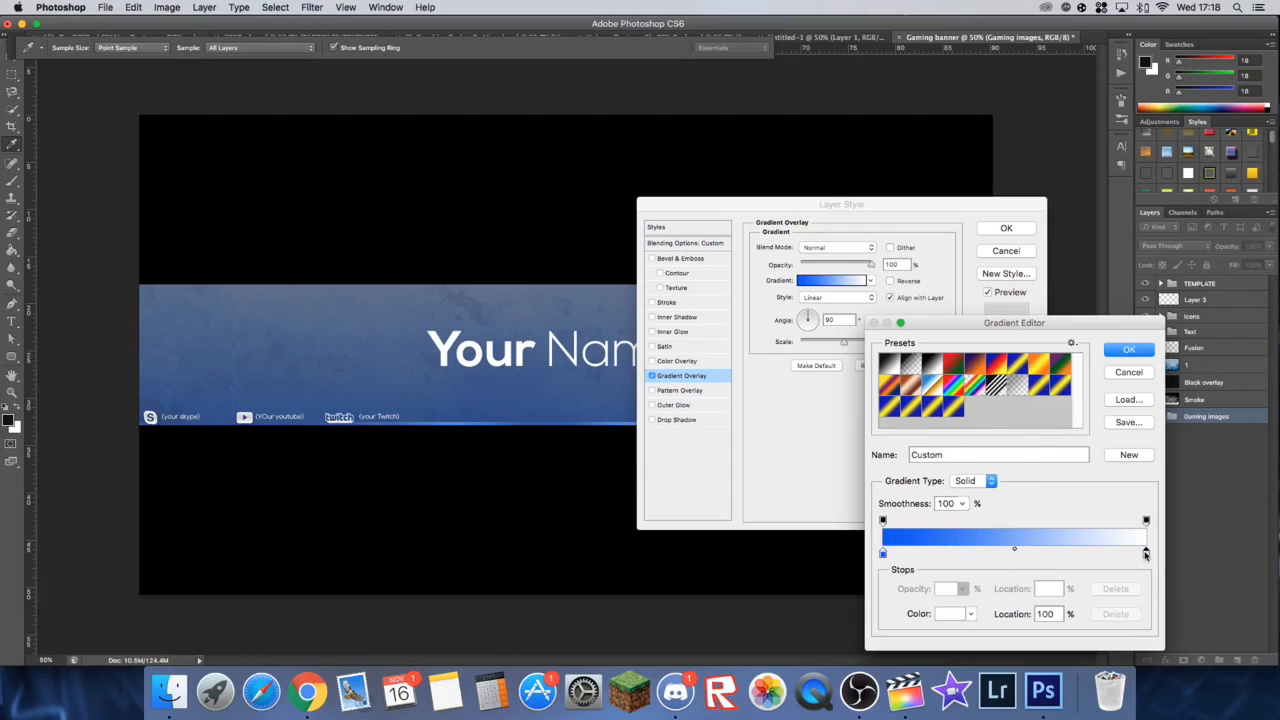
pyautogui.moveTo(830, 426)
pyautogui.mouseDown()
pyautogui.moveTo(812, 351)
pyautogui.moveTo(831, 426)
pyautogui.mouseUp()
pyautogui.moveTo(802, 346); pyautogui.dragTo(809, 356)
pyautogui.click(945, 330)
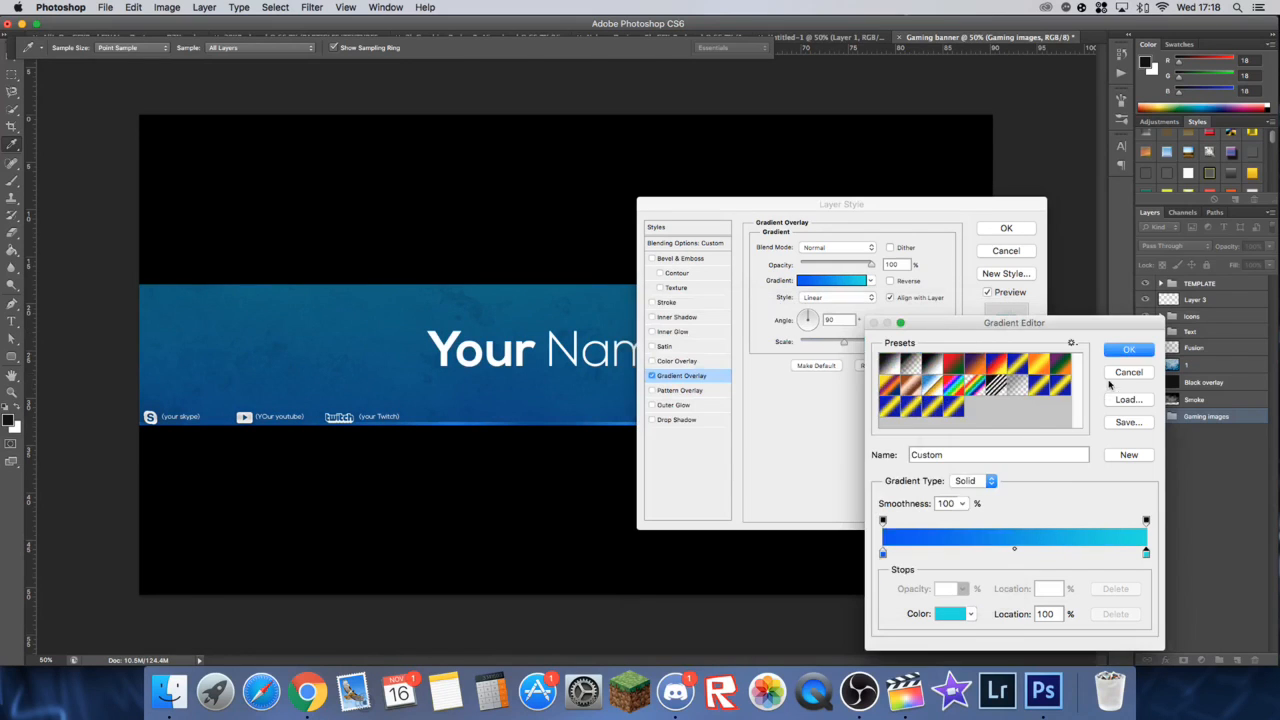
pyautogui.click(1127, 350)
pyautogui.click(1006, 227)
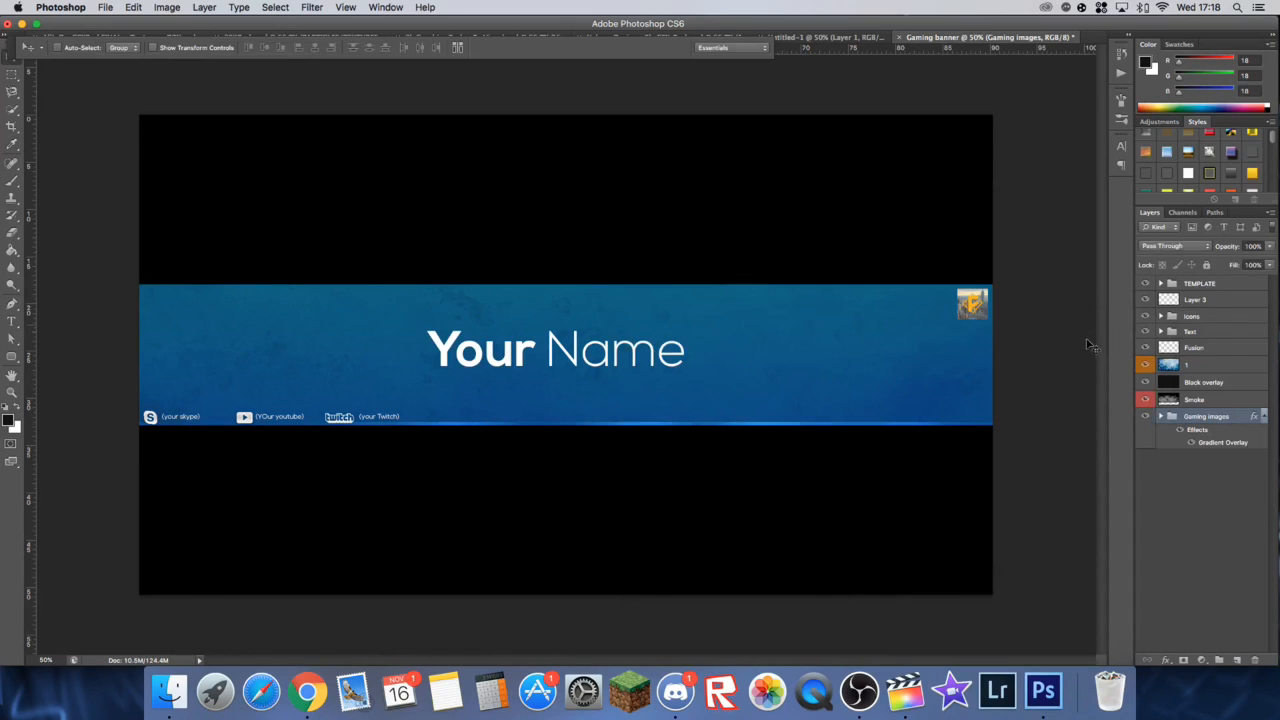
# Step: Set the Gaming images group's Gradient Overlay to Overlay blend mode at 25% opacity
pyautogui.doubleClick(1170, 418)
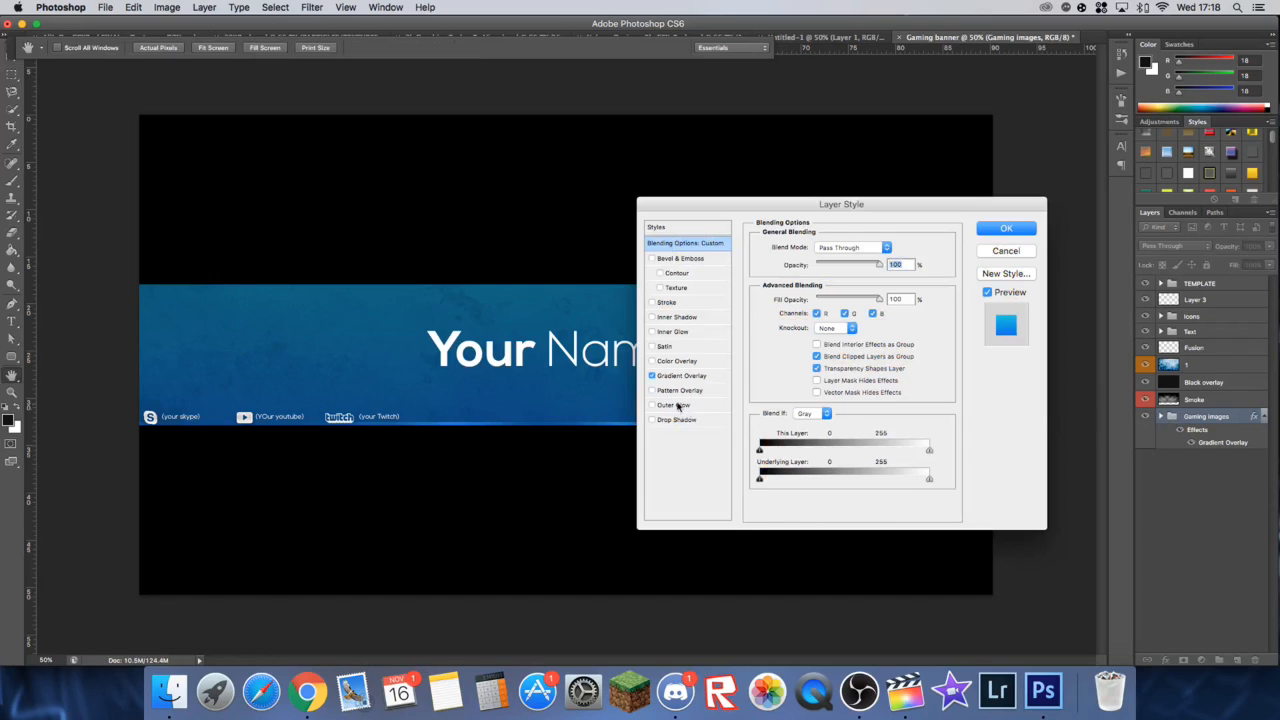
pyautogui.click(684, 376)
pyautogui.moveTo(870, 264); pyautogui.dragTo(800, 265)
pyautogui.moveTo(808, 205); pyautogui.dragTo(1026, 54)
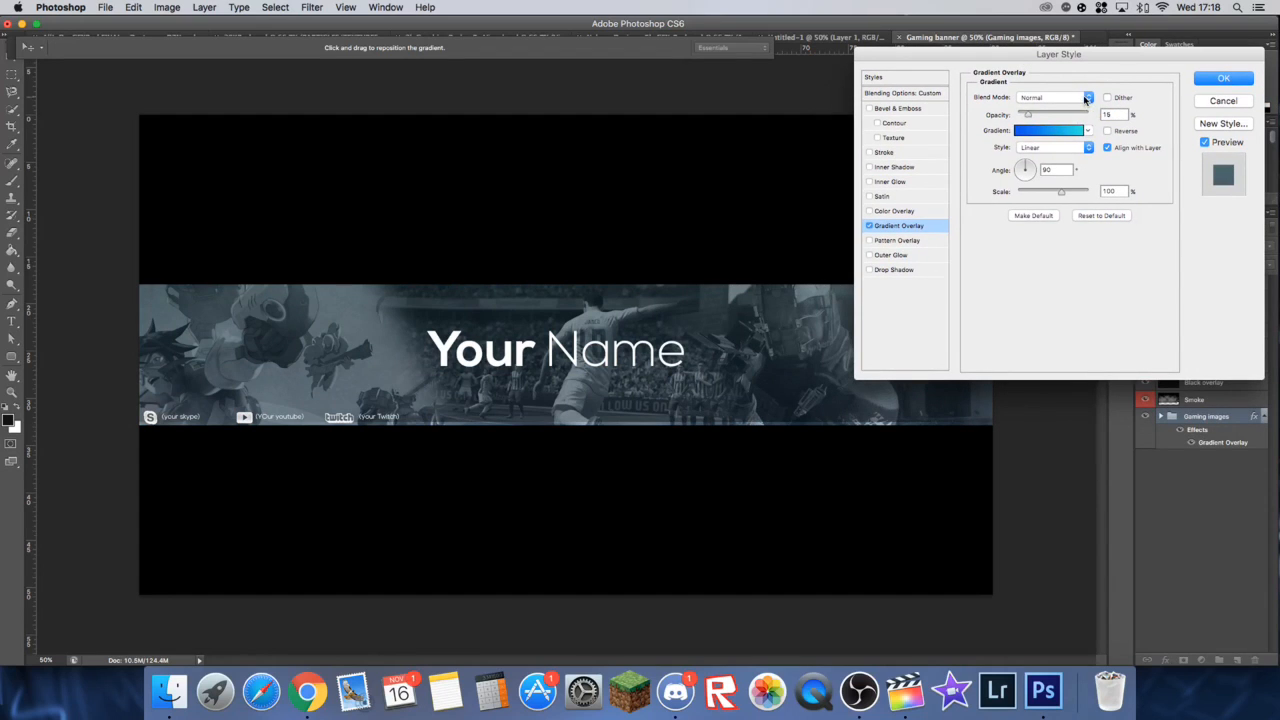
pyautogui.click(1087, 97)
pyautogui.click(1072, 218)
pyautogui.moveTo(1060, 117)
pyautogui.mouseDown()
pyautogui.moveTo(1090, 116)
pyautogui.moveTo(1072, 114)
pyautogui.mouseUp()
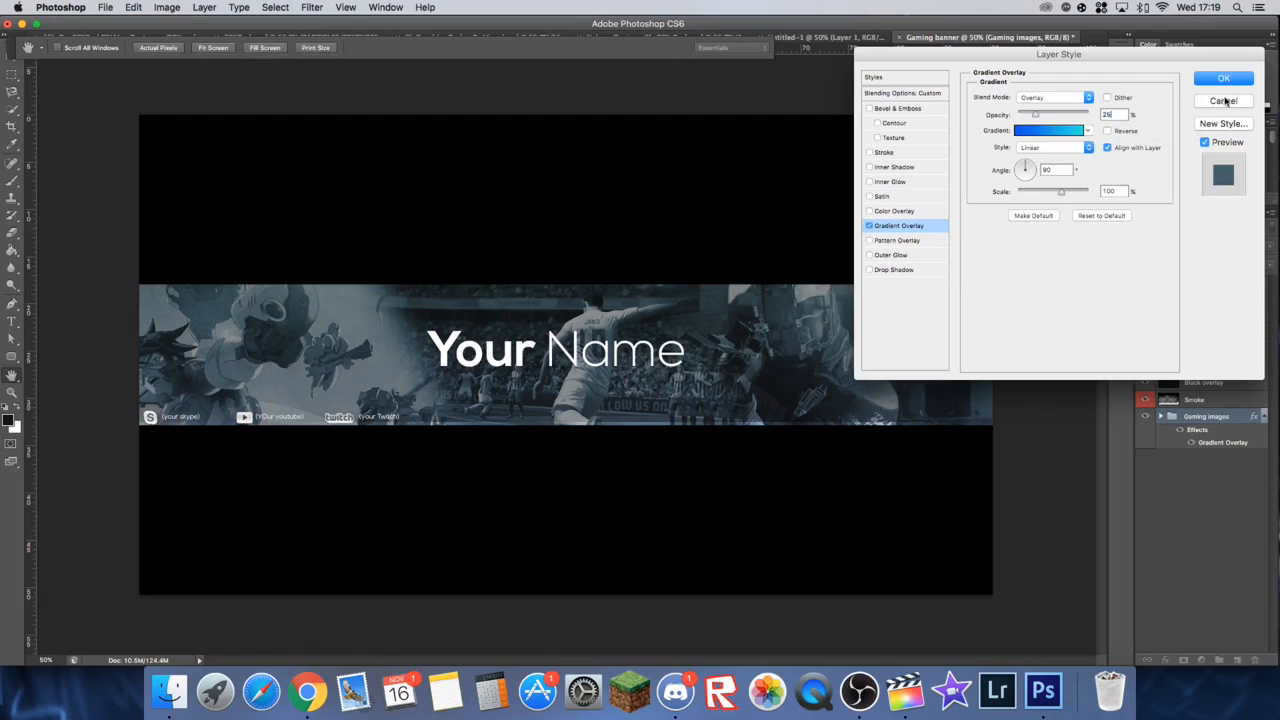
pyautogui.click(1223, 79)
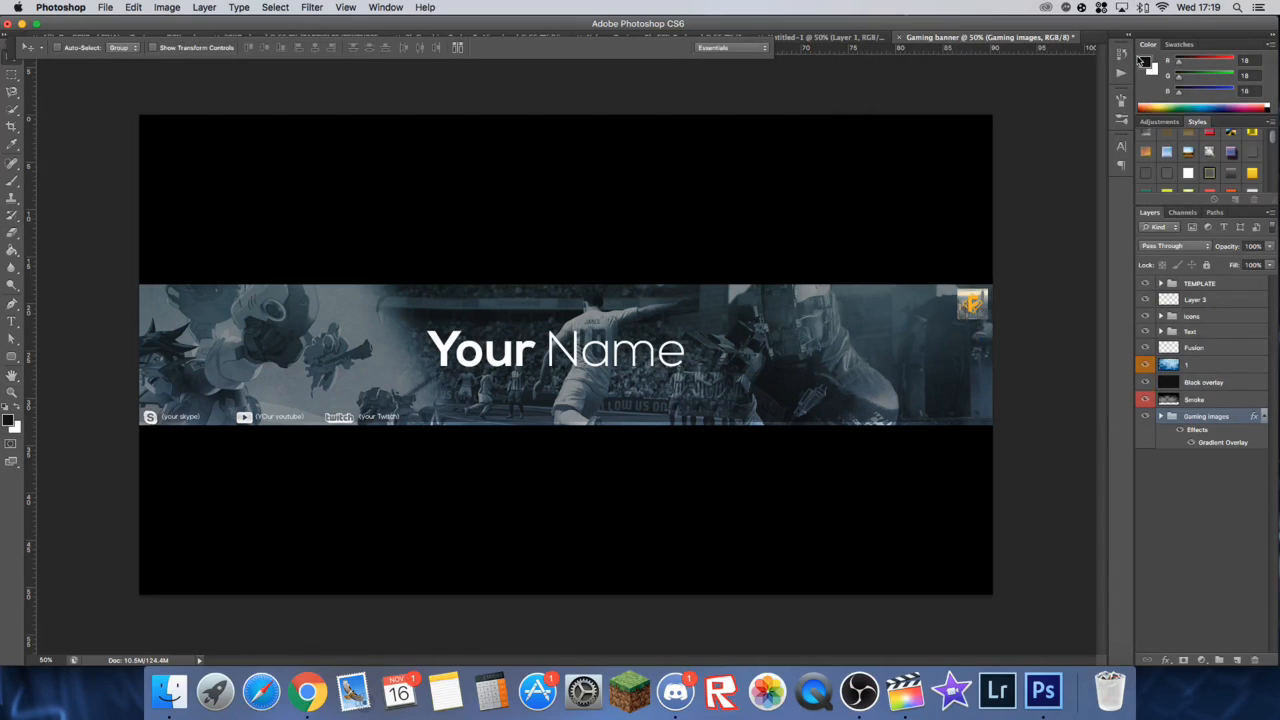
# Step: Add a new layer directly above texture layer 1 and set the Brush colour to bright blue, RGB 18, 171, 251
pyautogui.click(10, 181)
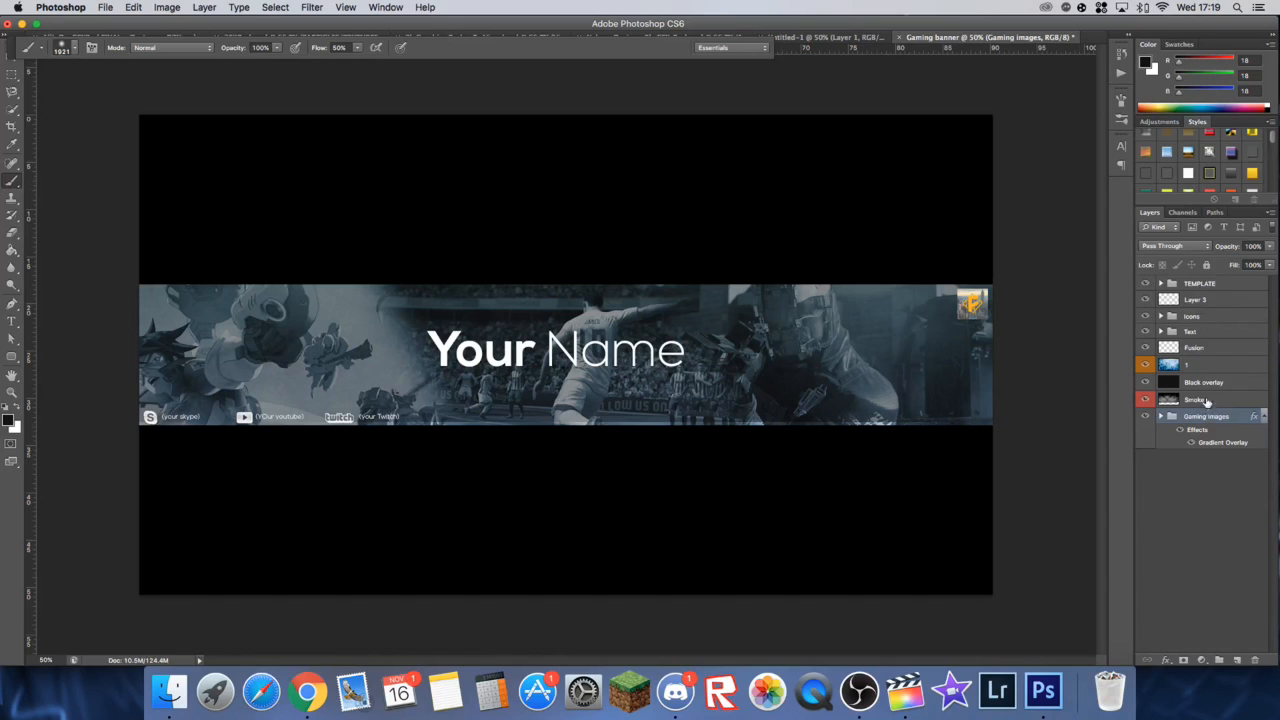
pyautogui.click(1198, 368)
pyautogui.click(1237, 660)
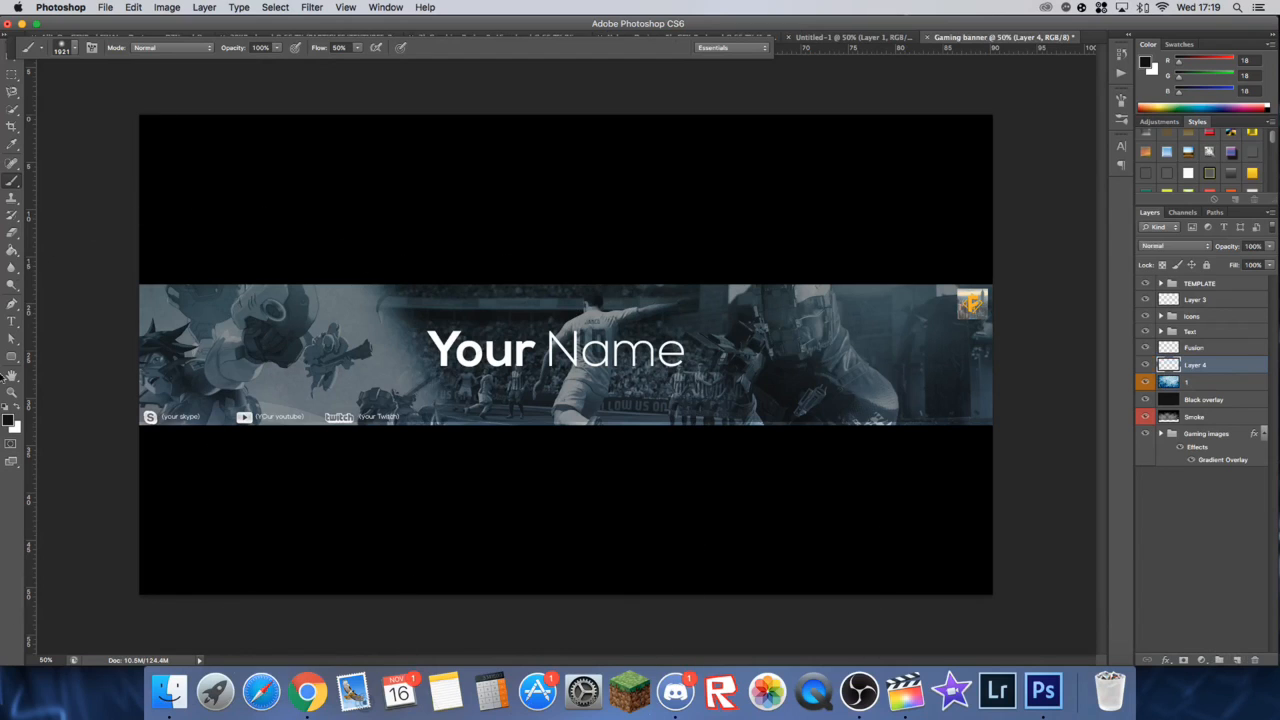
pyautogui.click(10, 420)
pyautogui.moveTo(835, 430)
pyautogui.mouseDown()
pyautogui.moveTo(835, 399)
pyautogui.moveTo(833, 413)
pyautogui.mouseUp()
pyautogui.moveTo(799, 373); pyautogui.dragTo(799, 340)
pyautogui.click(953, 333)
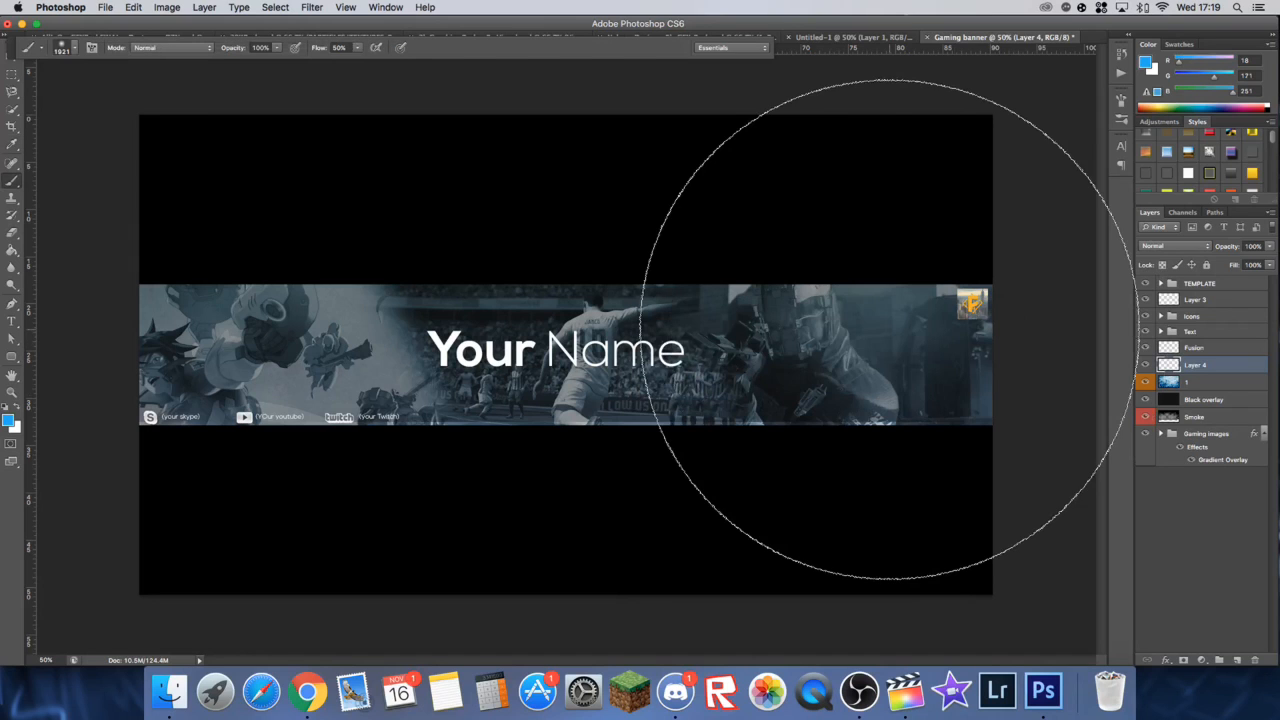
# Step: Paint large soft blue glows on the banner strip's lower-right, upper-left and lower-left areas with the 1921 px brush
pyautogui.press('super+minus')
pyautogui.click(833, 490)
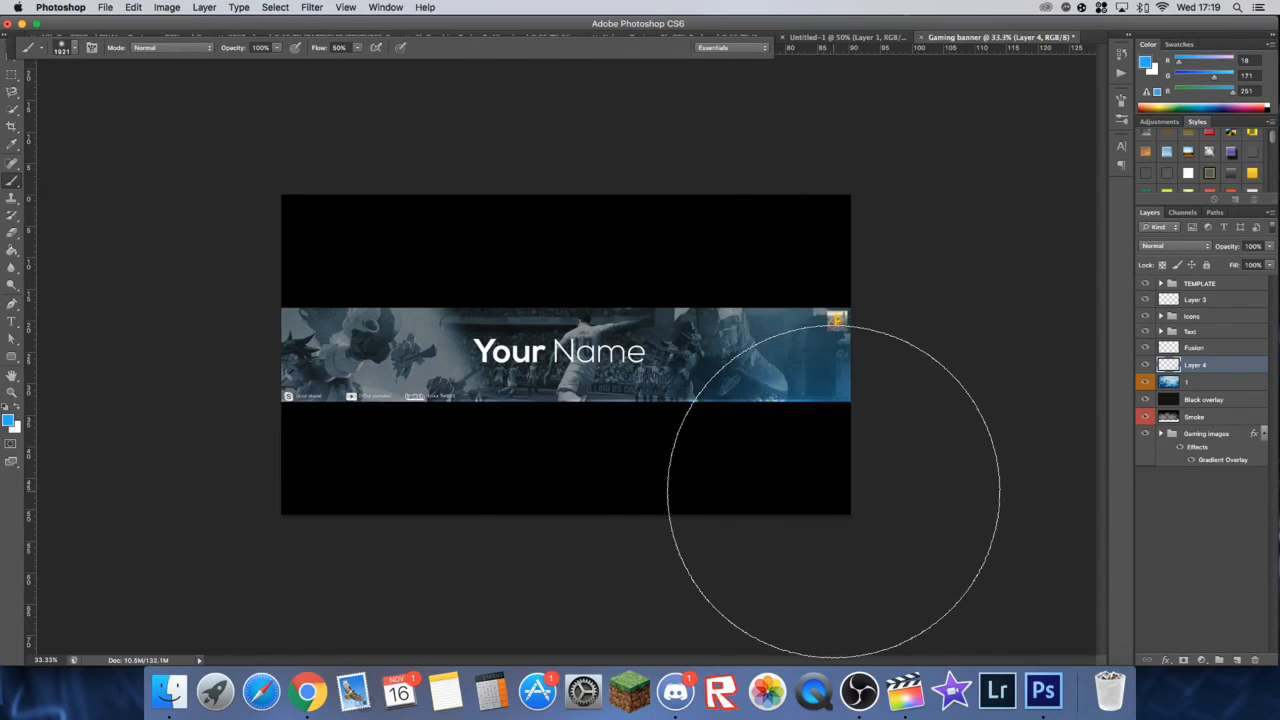
pyautogui.click(367, 164)
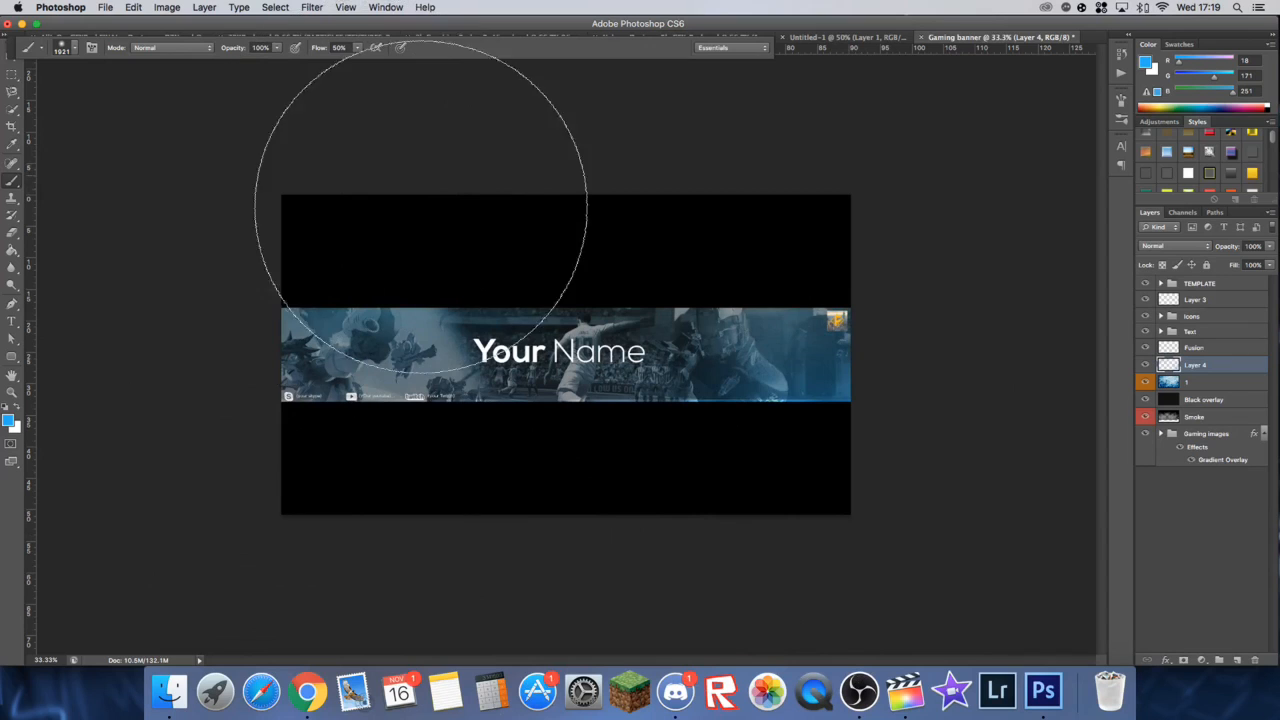
pyautogui.click(477, 577)
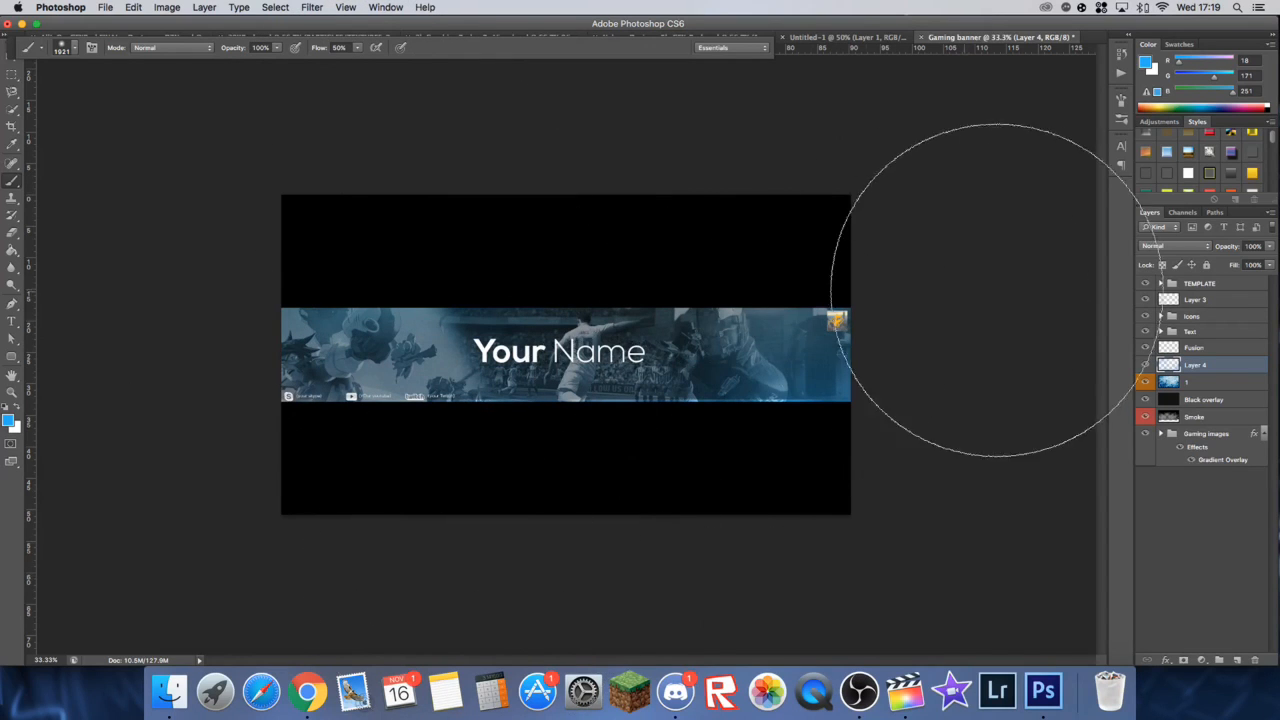
# Step: Set the blue glow layer's blend mode to Color Dodge, lower its opacity to 41% and compare it hidden and shown
pyautogui.click(1188, 246)
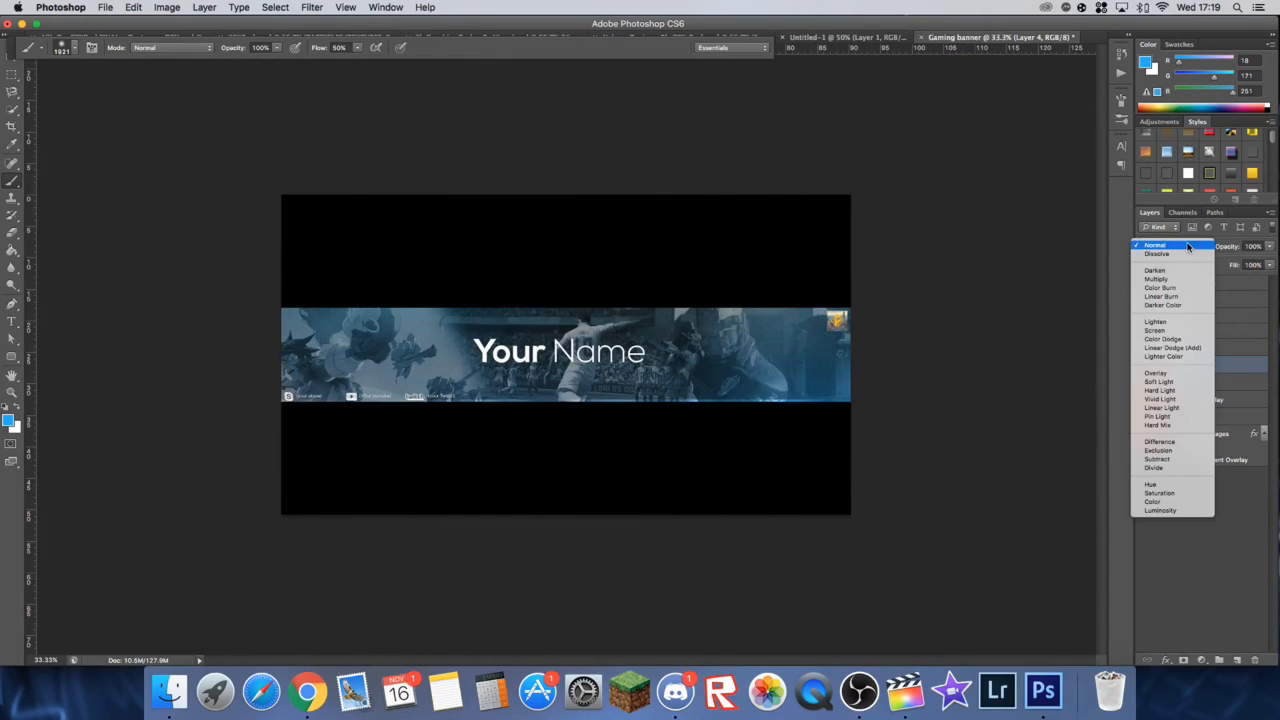
pyautogui.click(1180, 340)
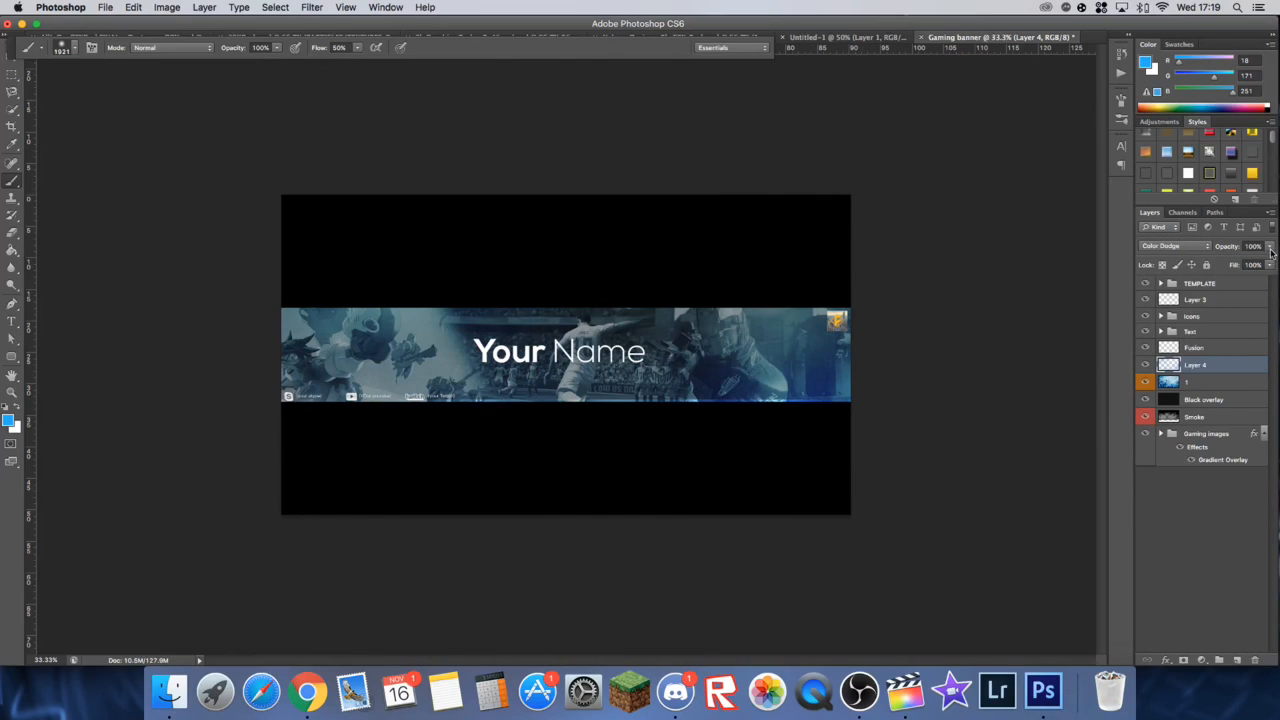
pyautogui.press('super+equal')
pyautogui.moveTo(1272, 247); pyautogui.dragTo(1228, 260)
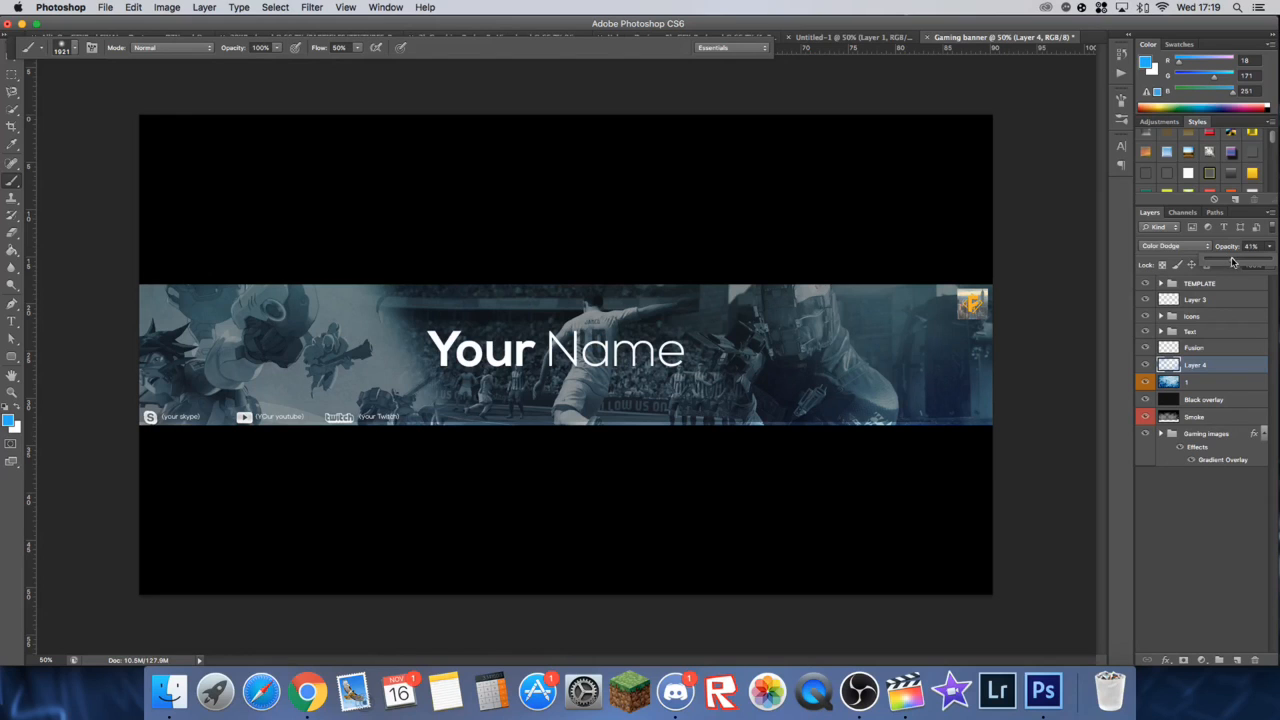
pyautogui.click(1146, 366)
pyautogui.click(1146, 366)
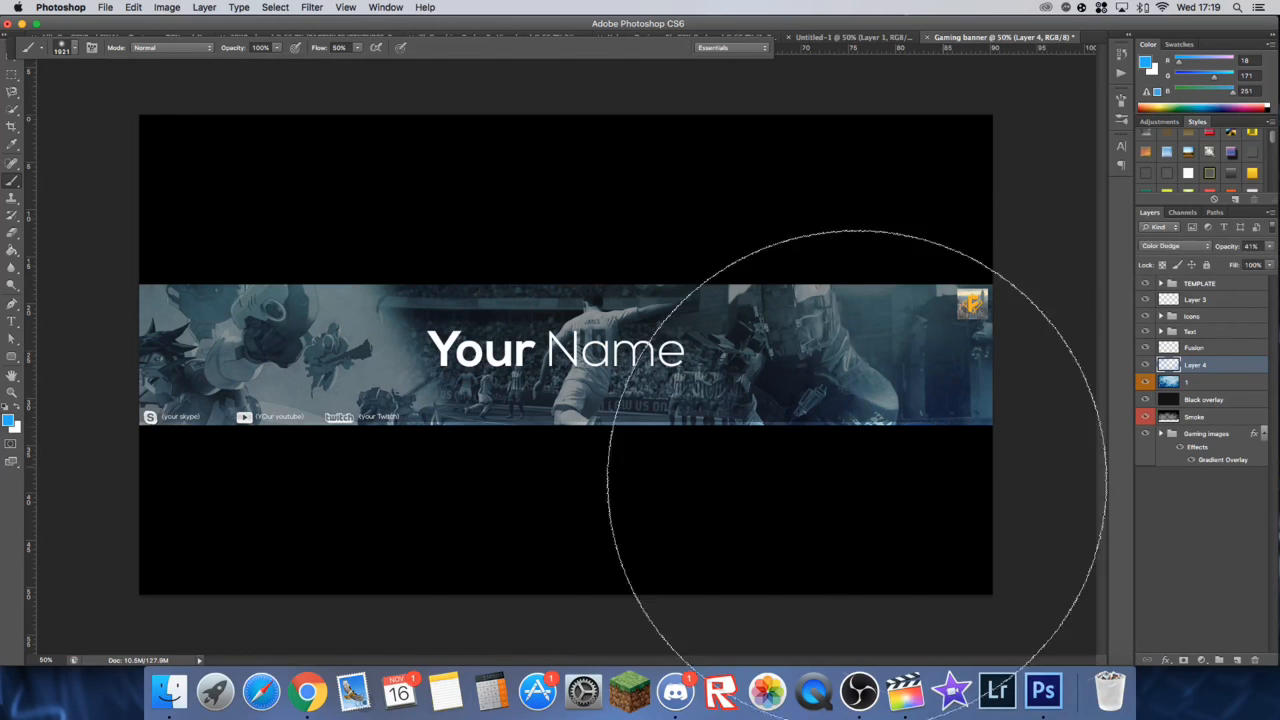
# Step: Add a new layer and paint a soft white glow above the banner's centre with a 2158 px brush
pyautogui.press('super+minus')
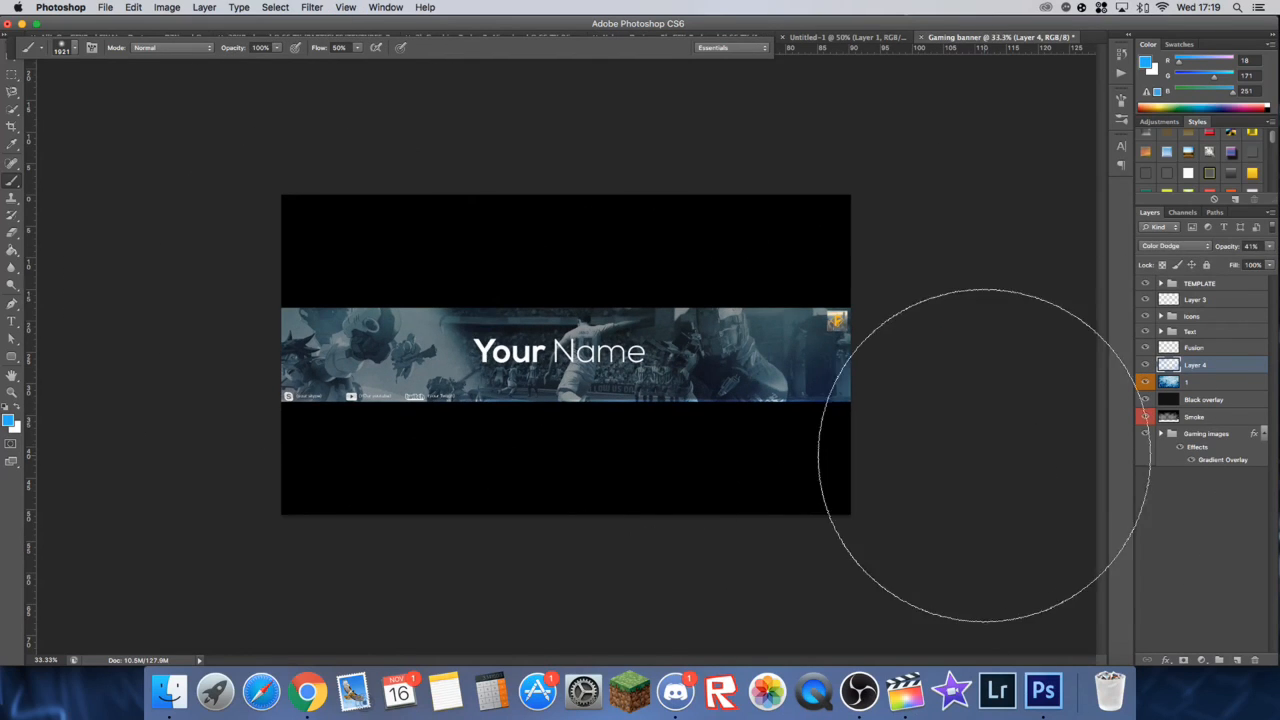
pyautogui.click(1237, 660)
pyautogui.click(16, 411)
pyautogui.click(74, 49)
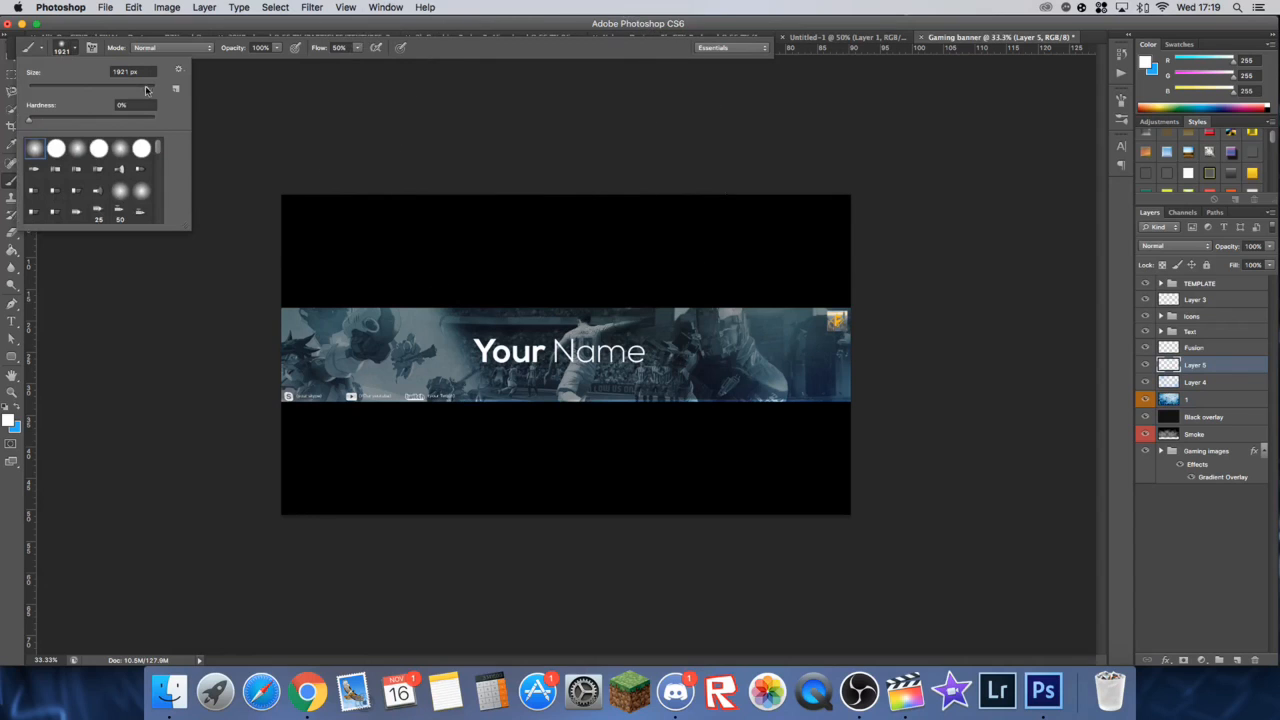
pyautogui.moveTo(143, 90); pyautogui.dragTo(146, 97)
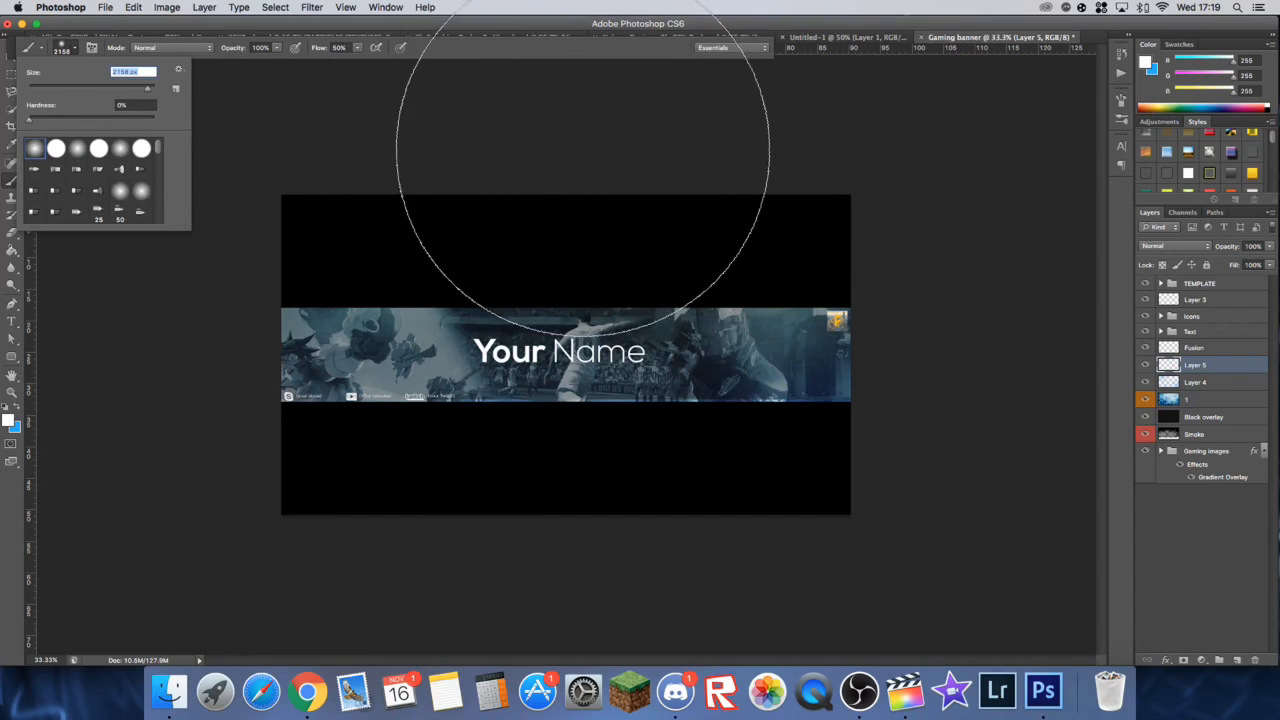
pyautogui.click(568, 147)
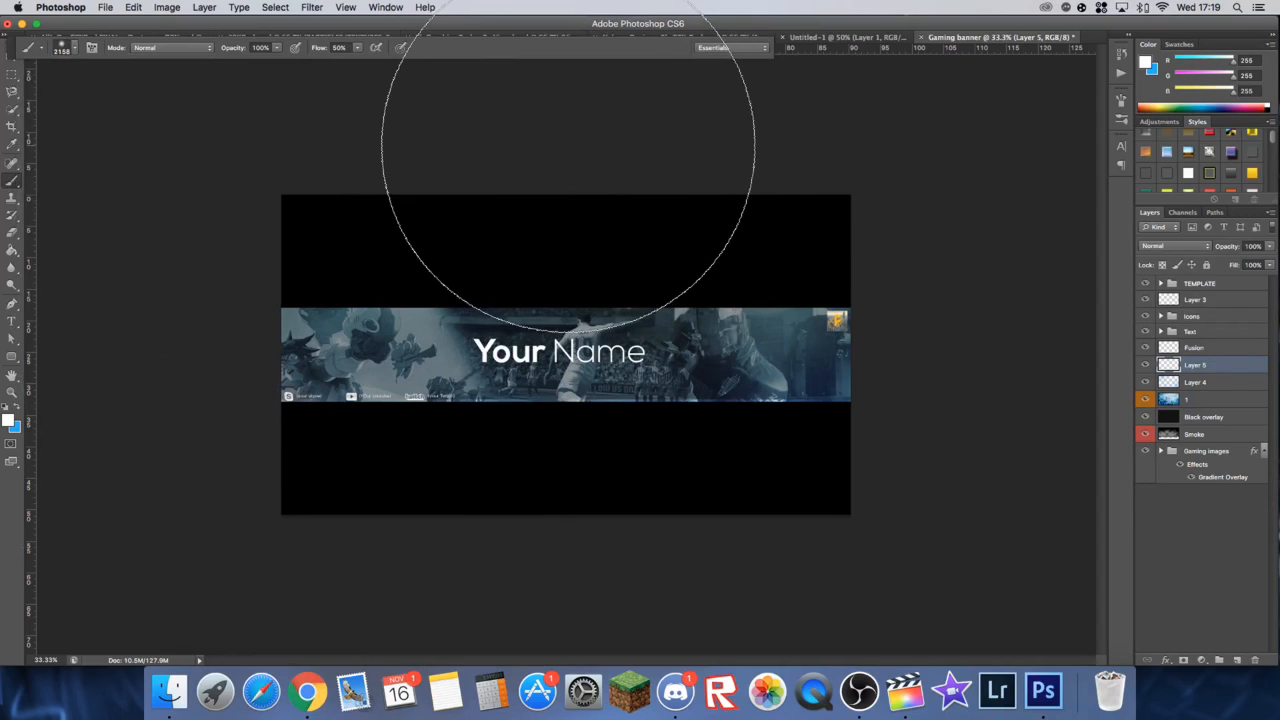
pyautogui.press('super+equal')
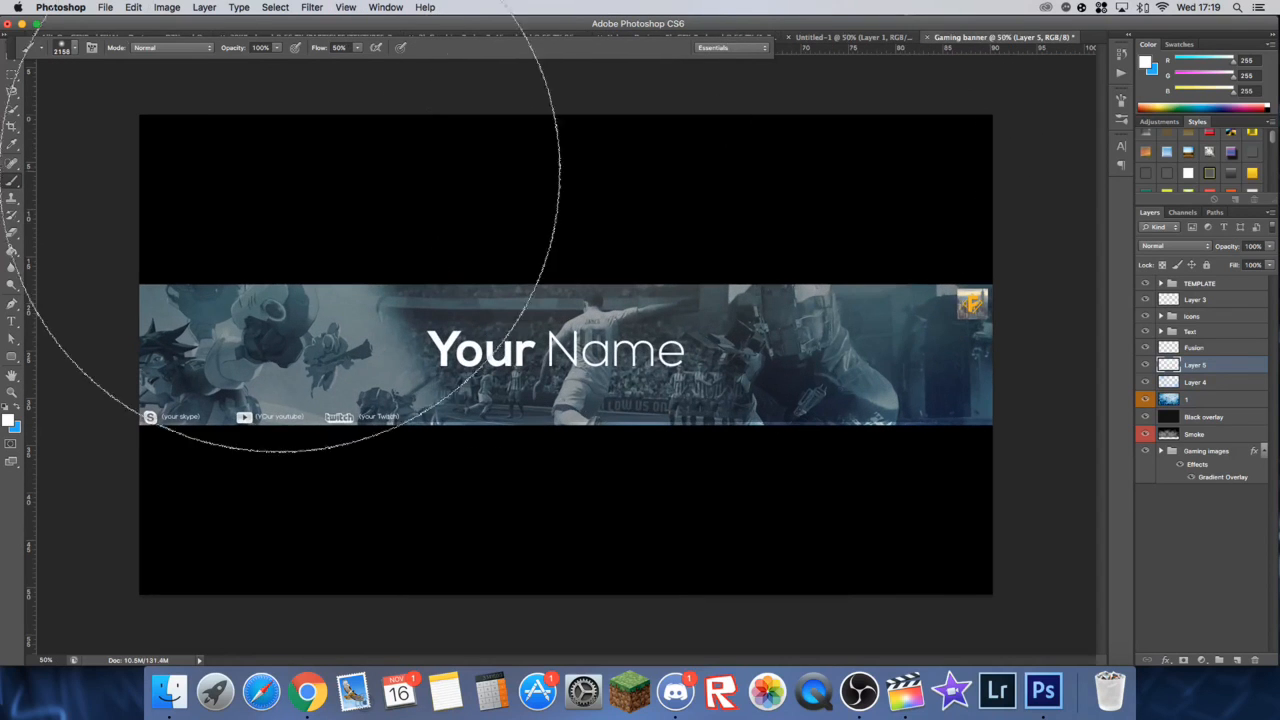
# Step: Reduce the white glow layer's opacity to 25%
pyautogui.click(12, 63)
pyautogui.click(1268, 247)
pyautogui.moveTo(1253, 262); pyautogui.dragTo(1250, 262)
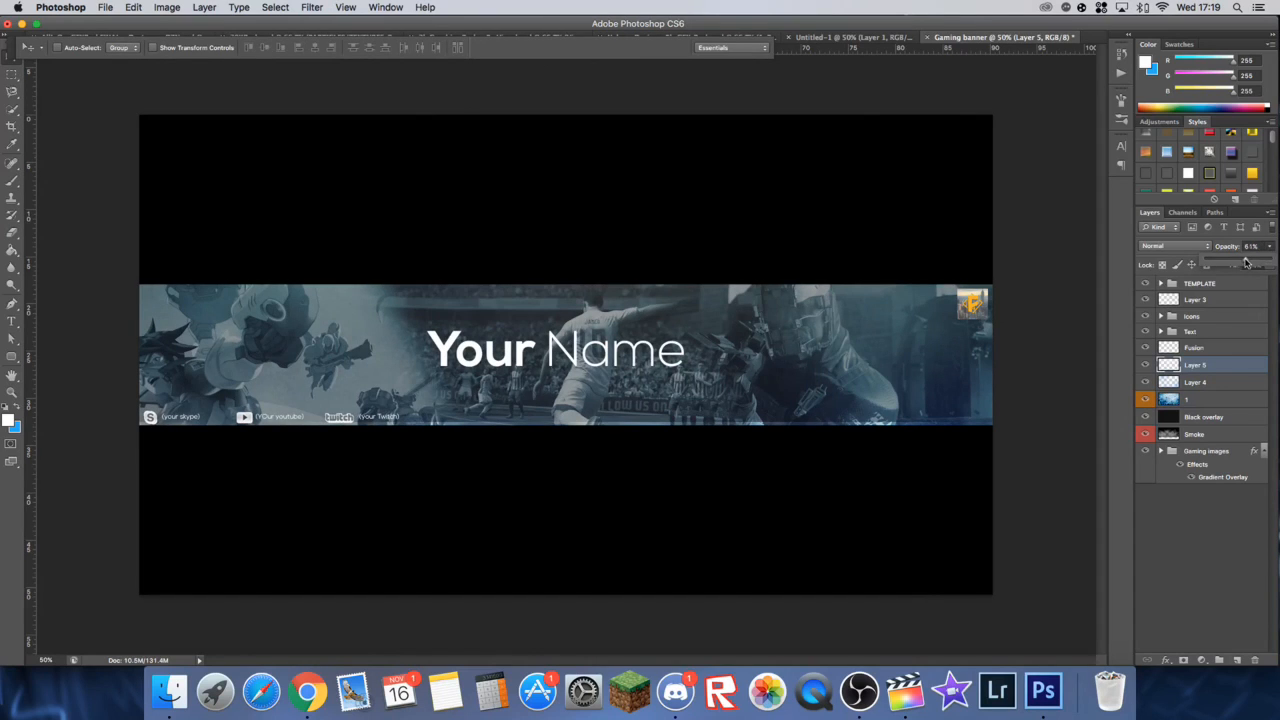
pyautogui.click(1155, 367)
pyautogui.click(1264, 247)
pyautogui.press('BackSpace')
pyautogui.write('30')
pyautogui.press('BackSpace')
pyautogui.press('BackSpace')
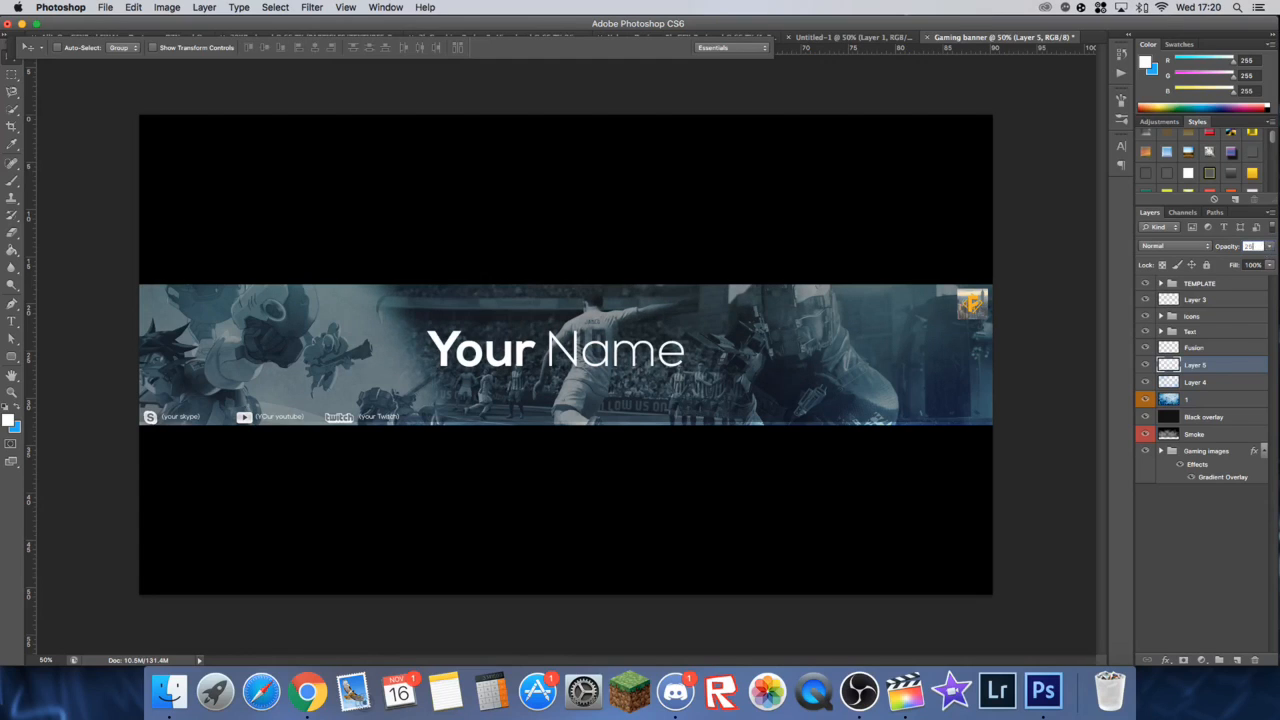
pyautogui.press('Return')
# Step: Add a new layer above the white glow layer and set the Brush colour to black #000000
pyautogui.click(13, 179)
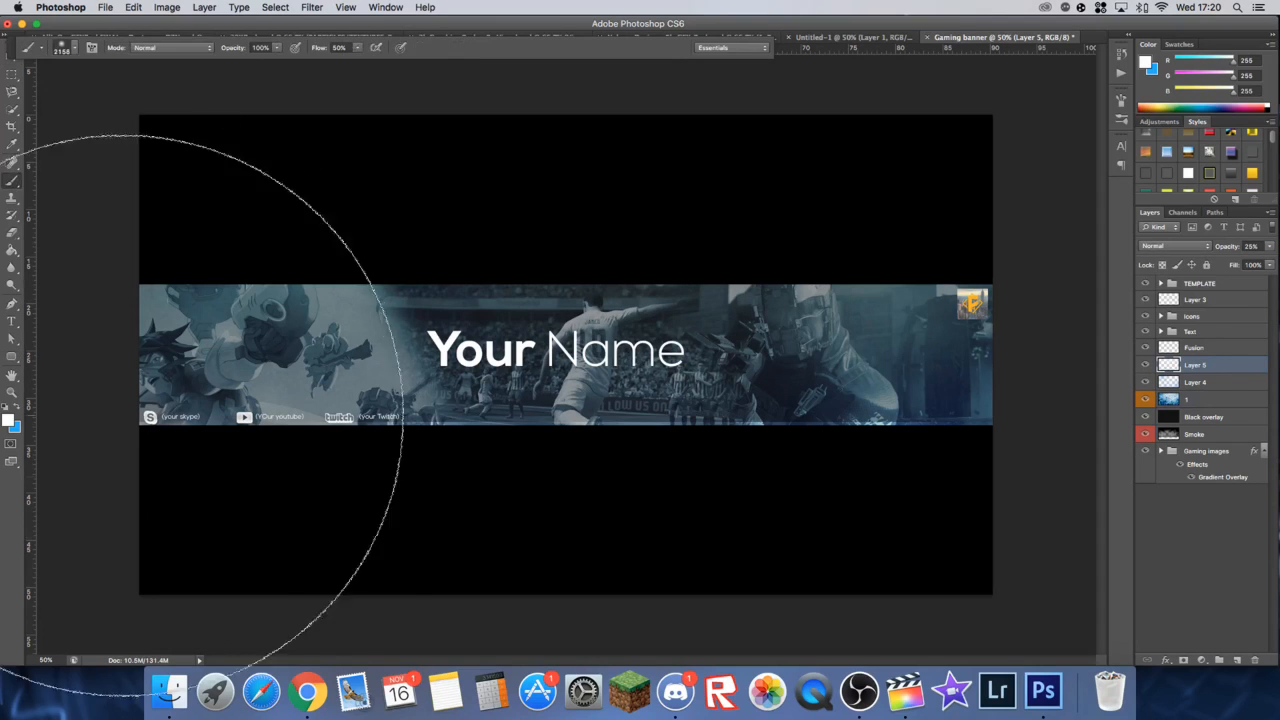
pyautogui.press('super+minus')
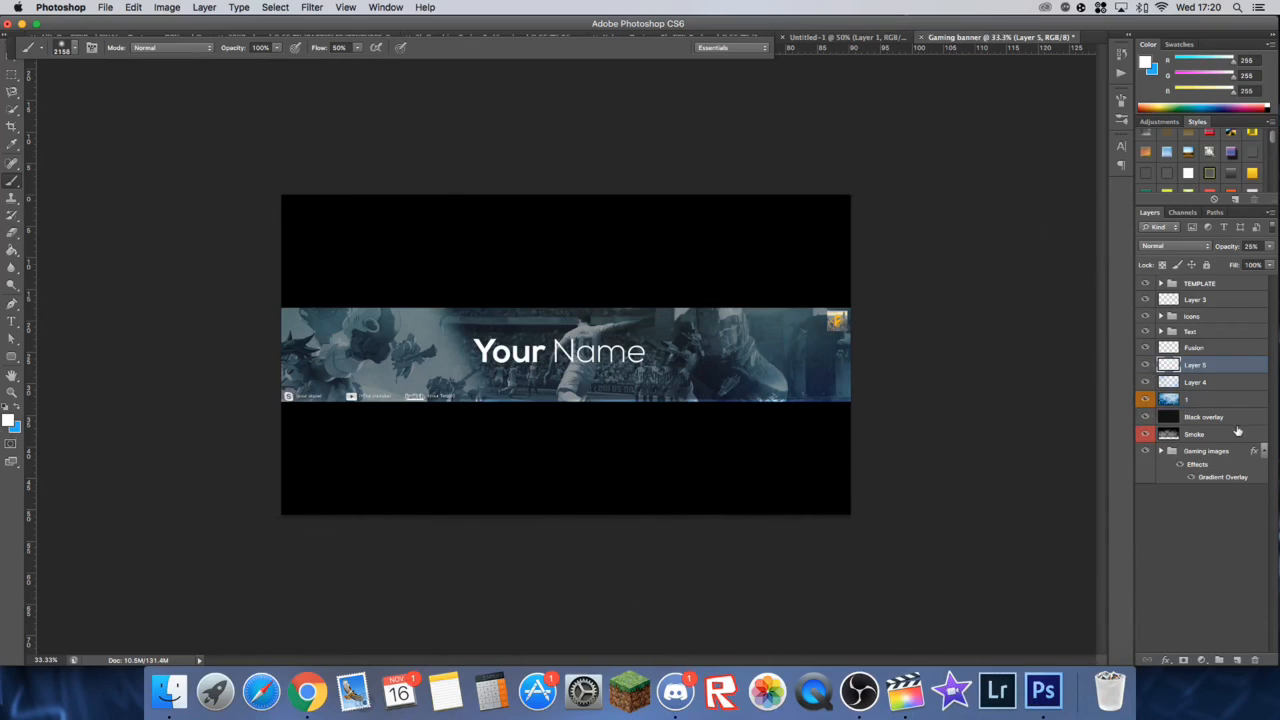
pyautogui.click(1237, 659)
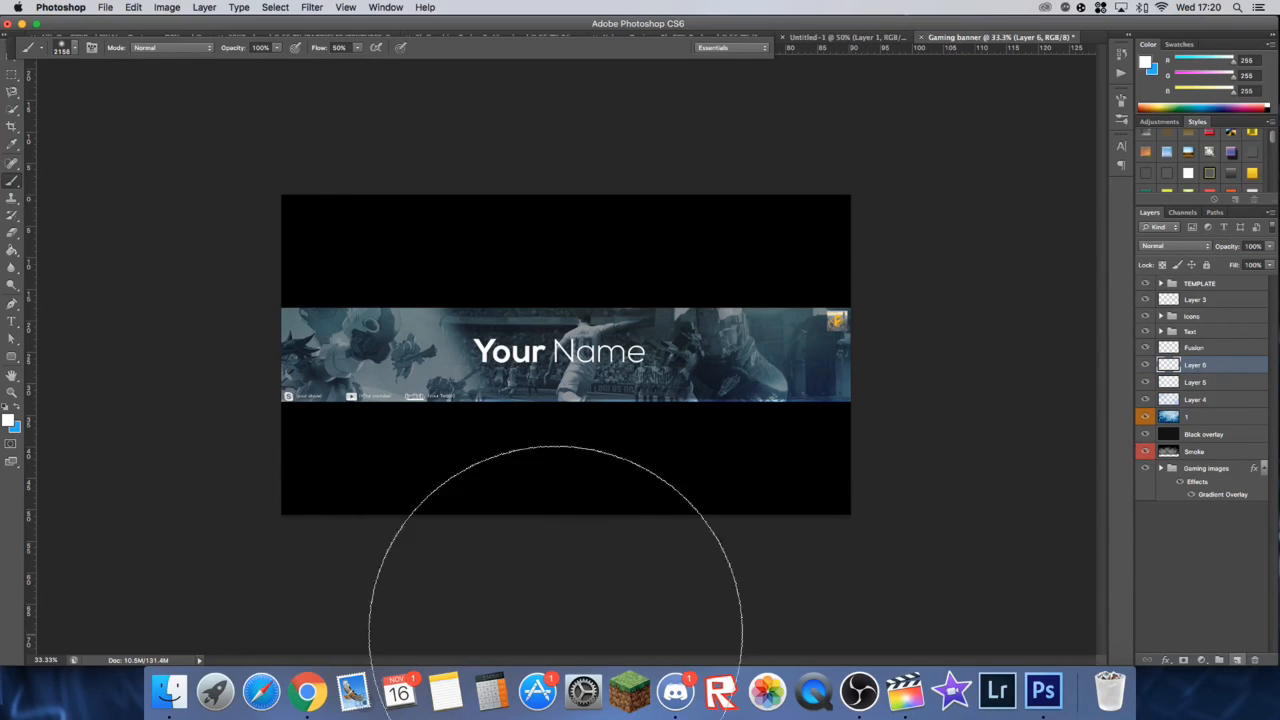
pyautogui.click(10, 420)
pyautogui.moveTo(773, 441); pyautogui.dragTo(557, 565)
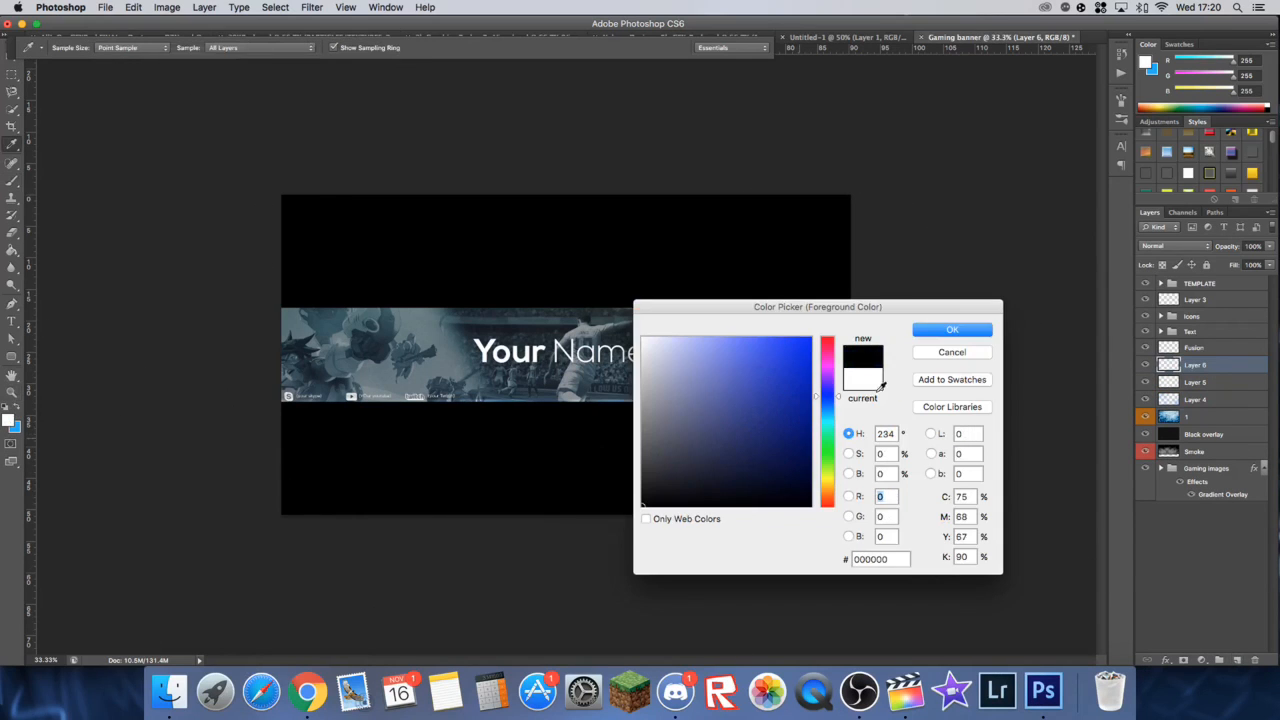
pyautogui.click(952, 331)
pyautogui.press('b')
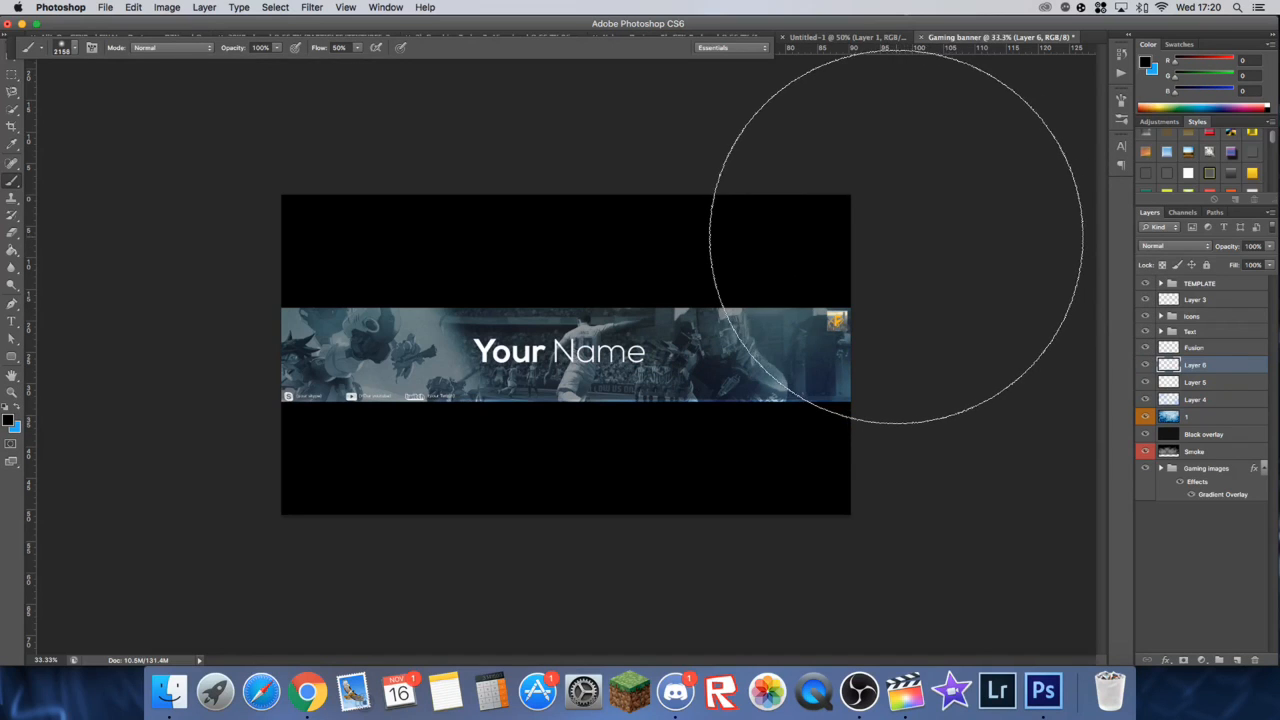
# Step: Paint soft black shading over the banner strip's upper-right and lower-left ends
pyautogui.click(896, 237)
pyautogui.click(896, 237)
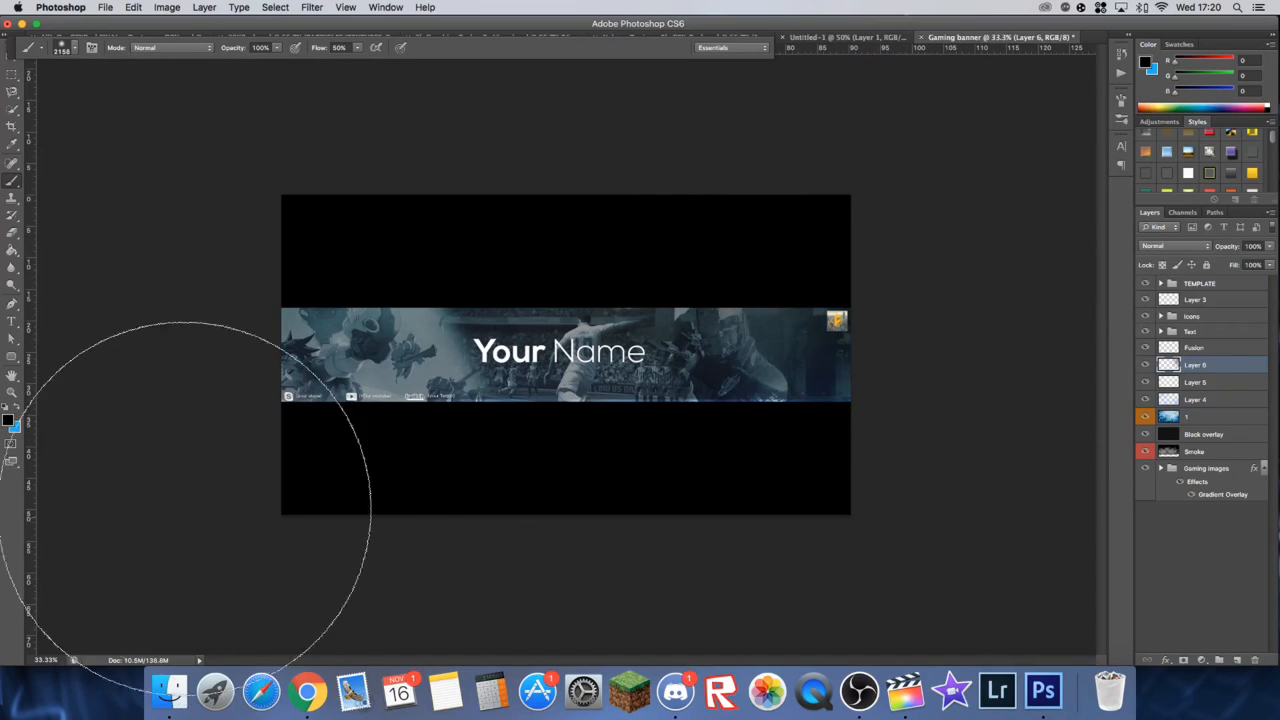
pyautogui.click(271, 490)
pyautogui.click(273, 505)
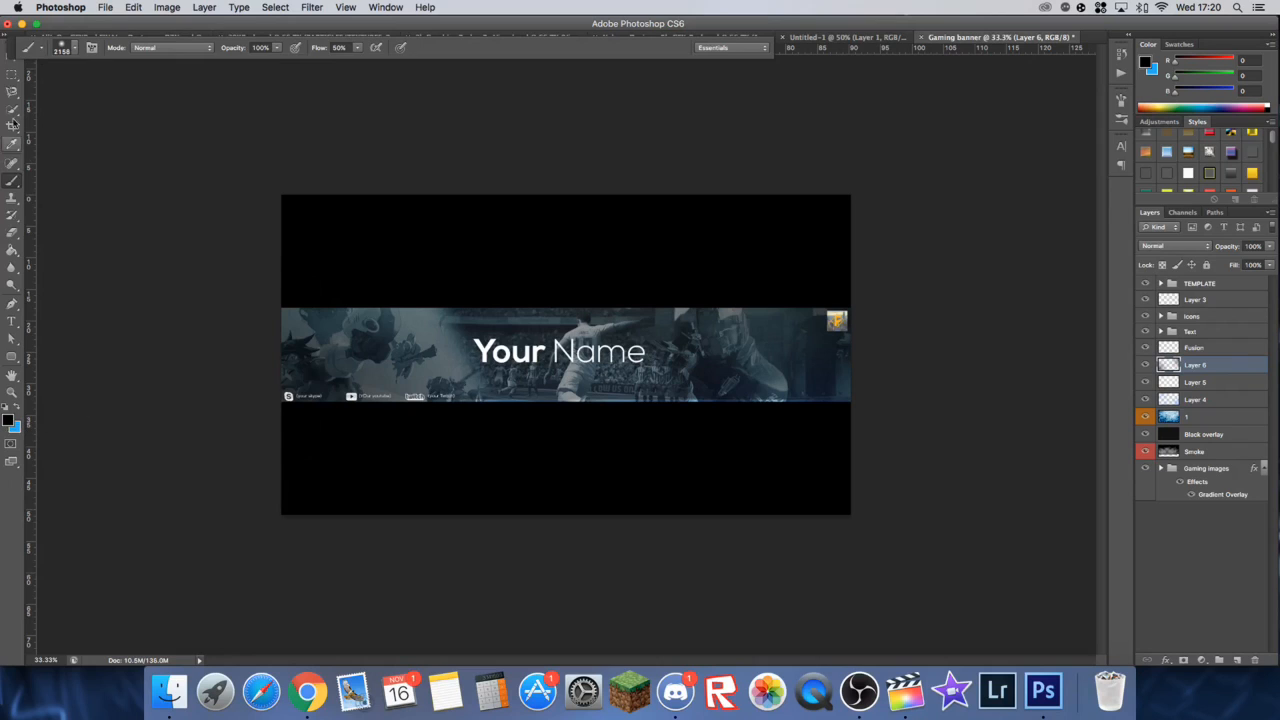
# Step: Lower the black shading layer's opacity to 35%, keeping its Normal blend mode, and compare it hidden and shown
pyautogui.click(12, 75)
pyautogui.click(1195, 246)
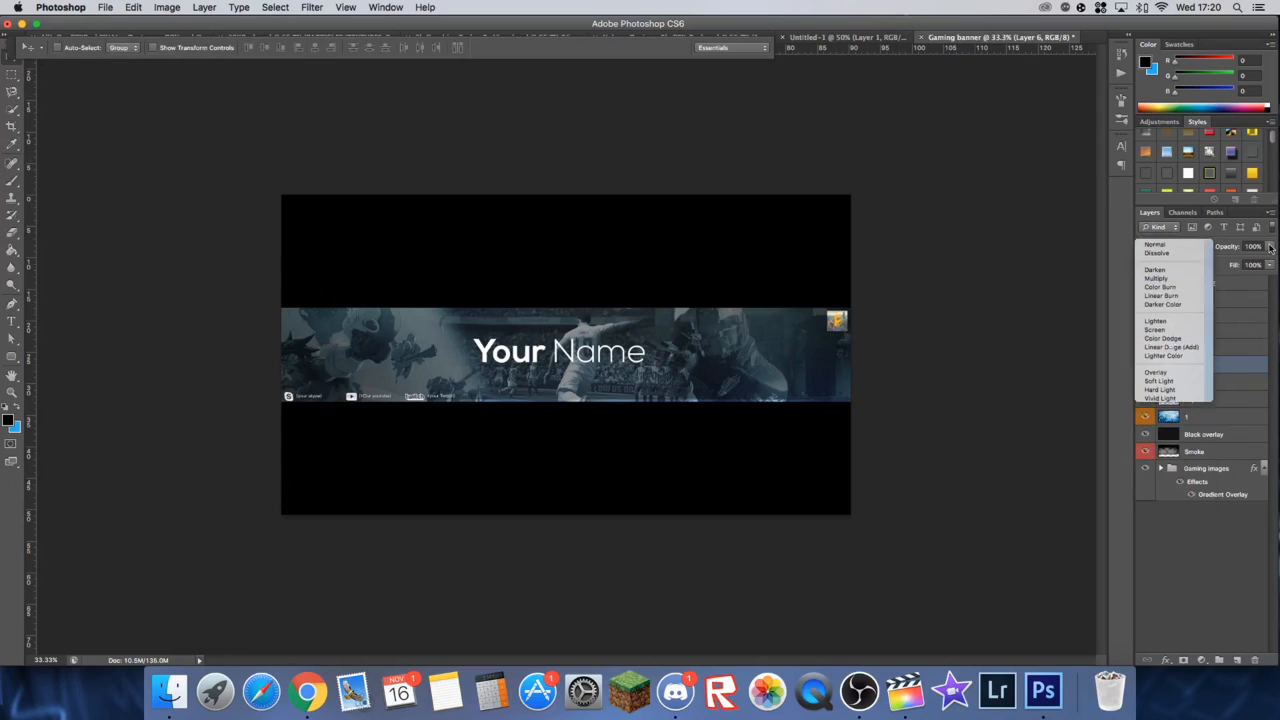
pyautogui.click(1270, 247)
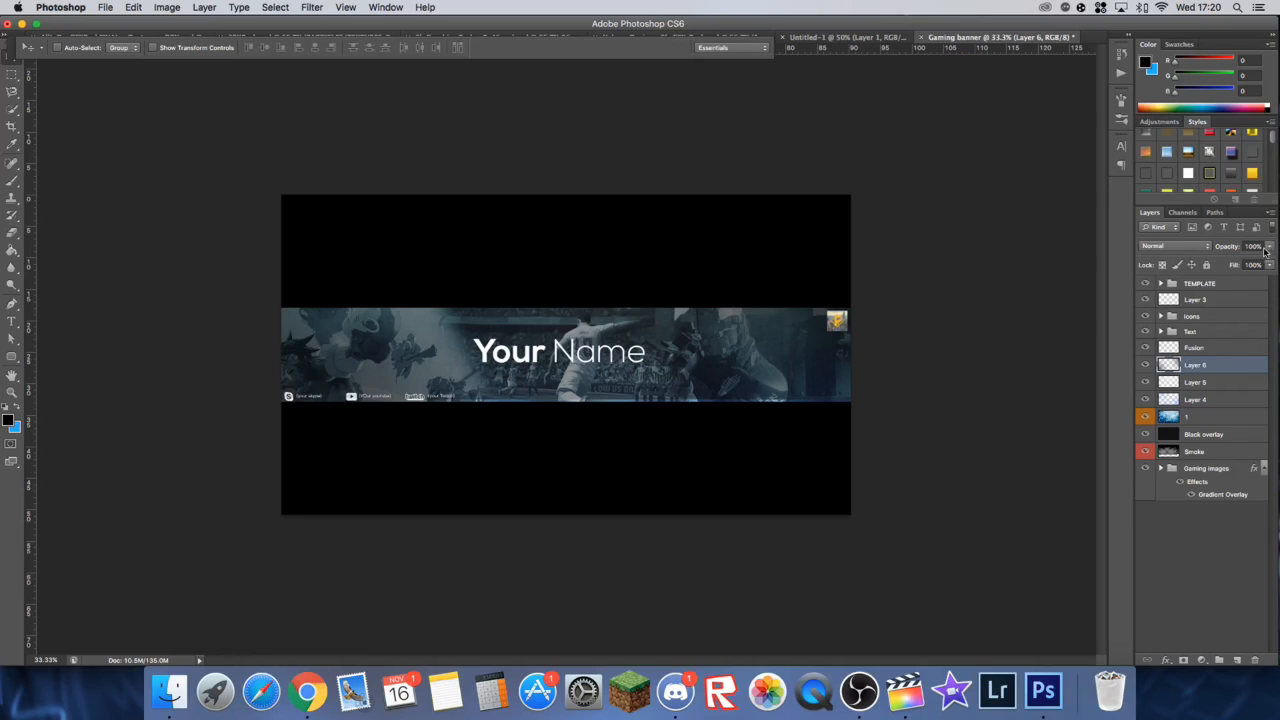
pyautogui.moveTo(1271, 248); pyautogui.dragTo(1240, 262)
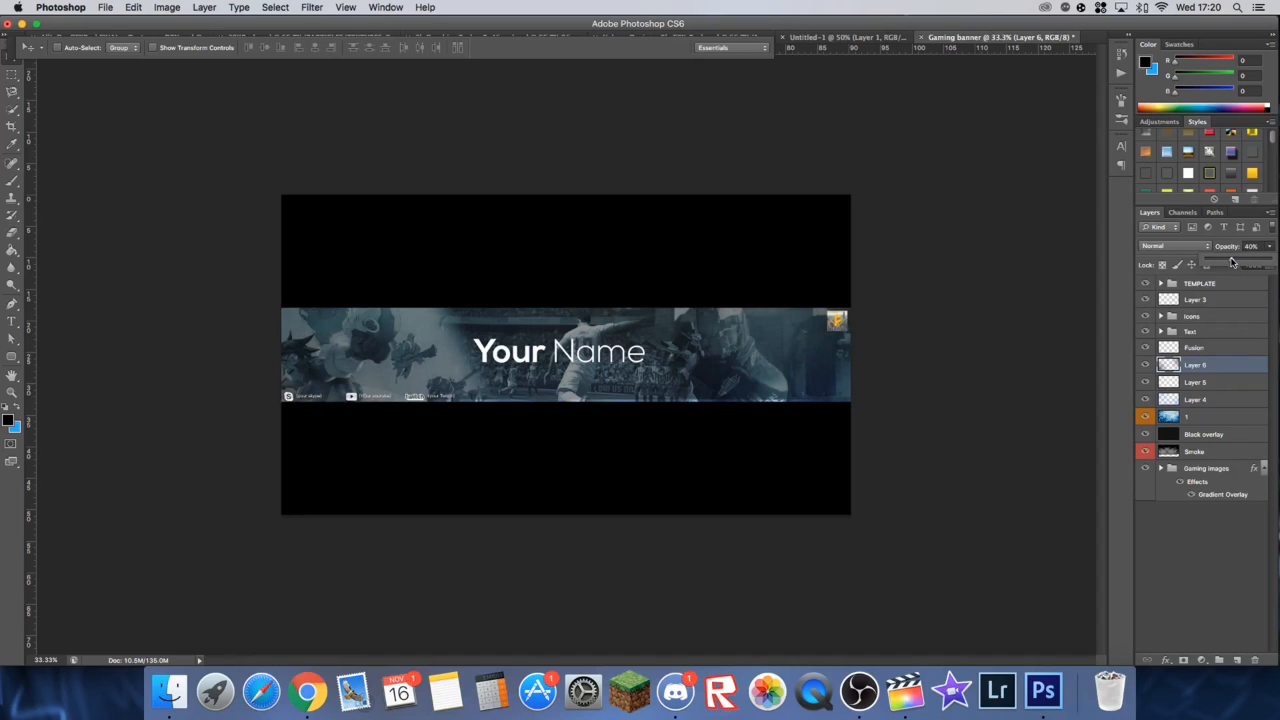
pyautogui.click(1146, 366)
pyautogui.click(1146, 366)
pyautogui.press('super+plus')
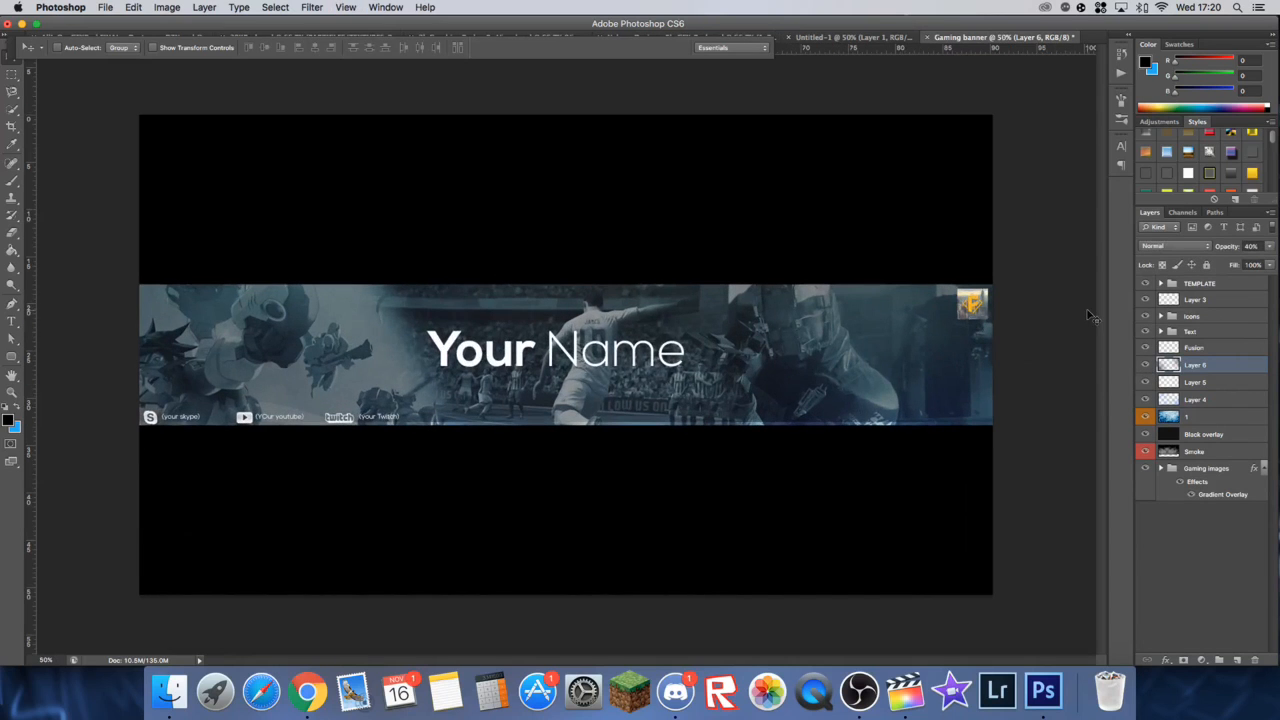
pyautogui.press('3')
pyautogui.press('5')
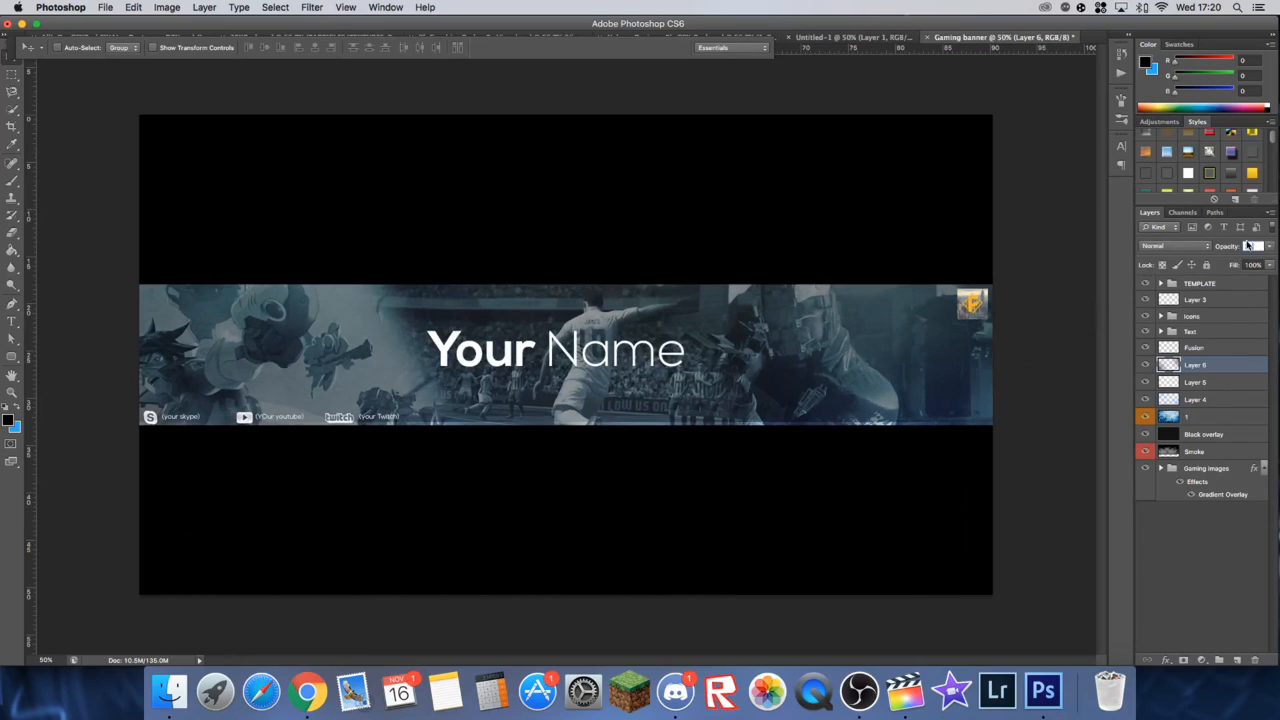